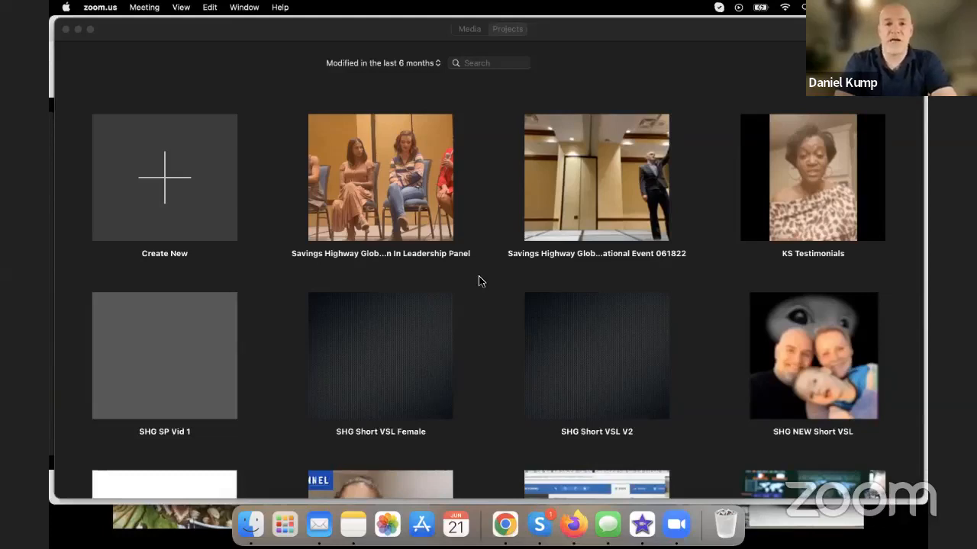
Open the Savings Highway Global project for the Woman In Leadership Panel
left_click(396, 181)
double_click(396, 181)
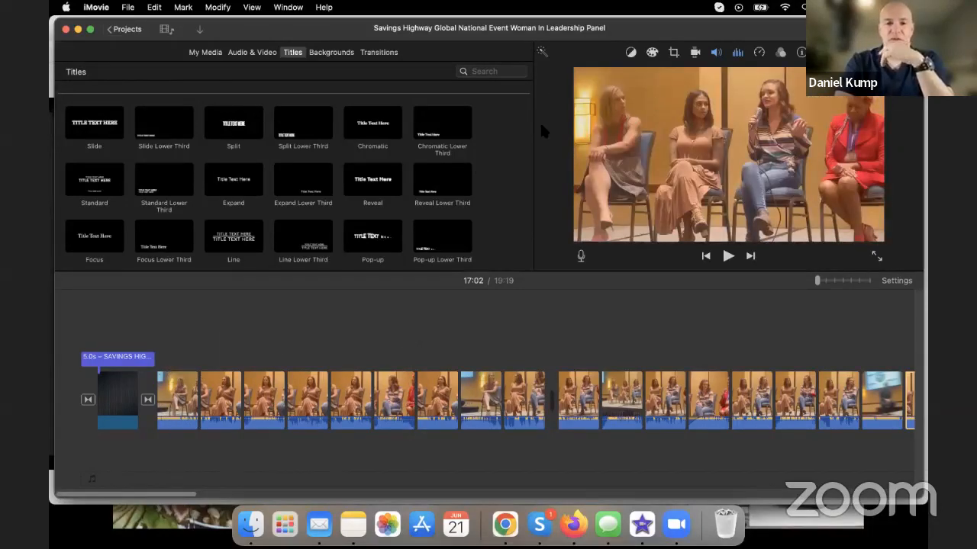
Annotate the timeline with freehand arcs above the individual panel clips after the opening title, removing the long straight line
left_click(338, 214)
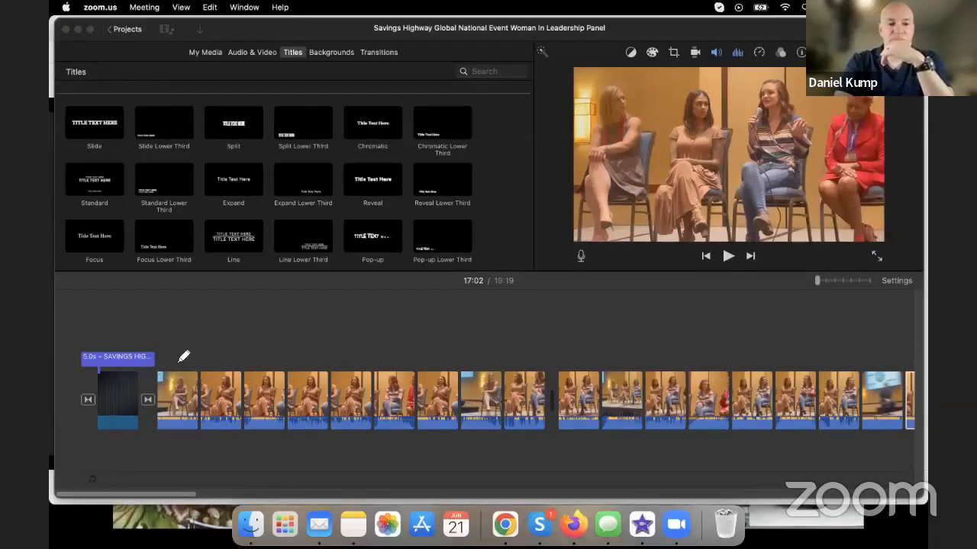
mouse_move(176, 360)
left_mouse_down()
mouse_move(222, 345)
mouse_move(228, 357)
mouse_move(245, 343)
mouse_move(265, 360)
mouse_move(284, 341)
mouse_move(307, 352)
mouse_move(328, 339)
mouse_move(392, 358)
mouse_move(540, 357)
mouse_move(516, 351)
left_mouse_up()
left_click_drag(162, 298, 822, 296)
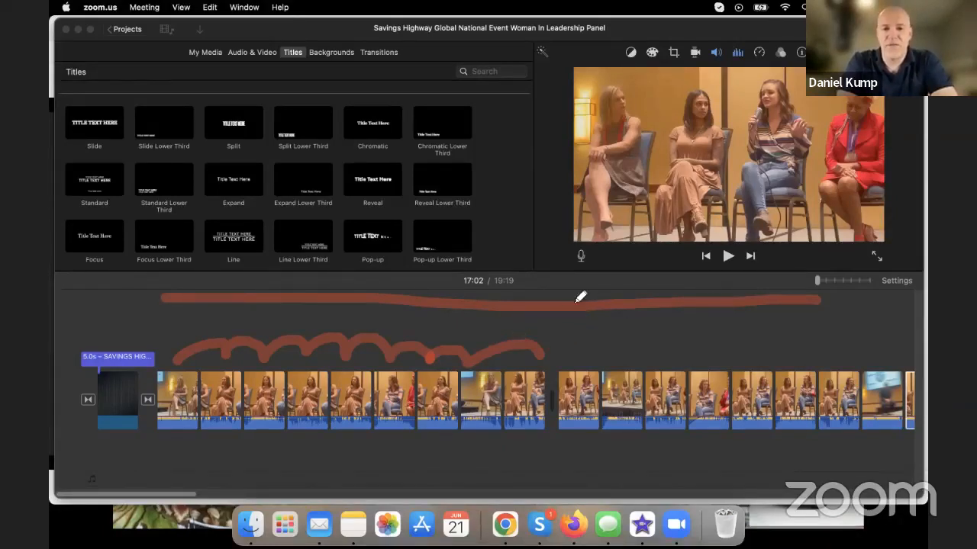
left_click(348, 273)
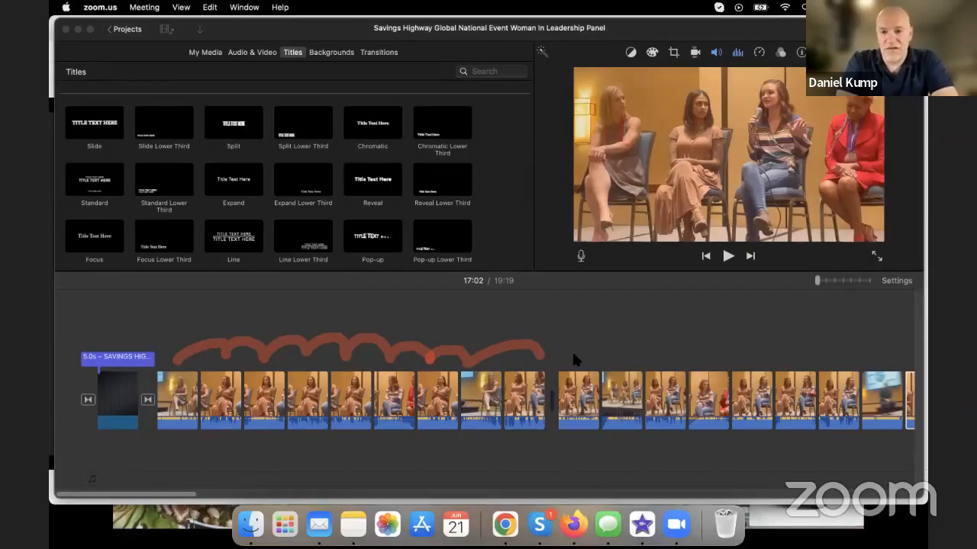
mouse_move(572, 363)
left_mouse_down()
mouse_move(599, 339)
mouse_move(617, 352)
mouse_move(649, 337)
mouse_move(661, 354)
mouse_move(709, 351)
left_mouse_up()
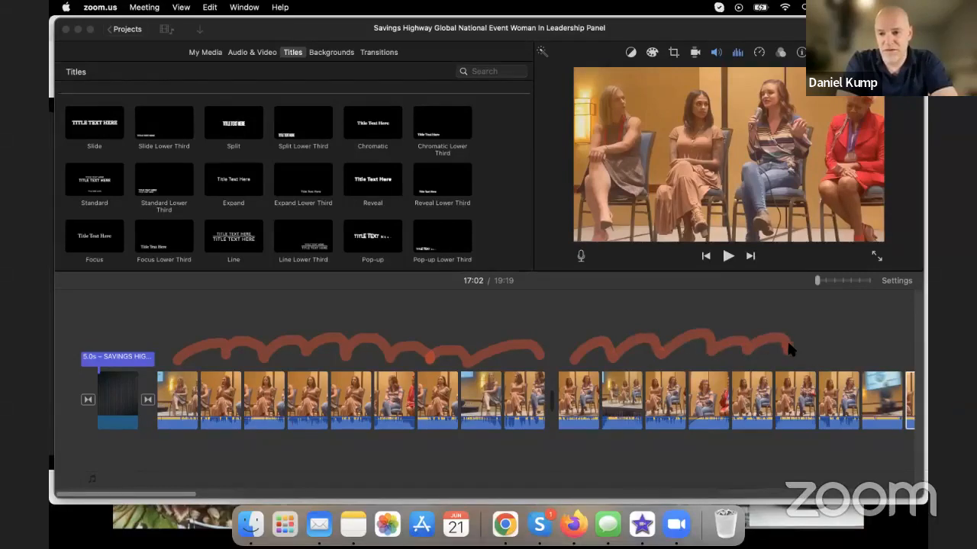
left_click_drag(790, 345, 828, 361)
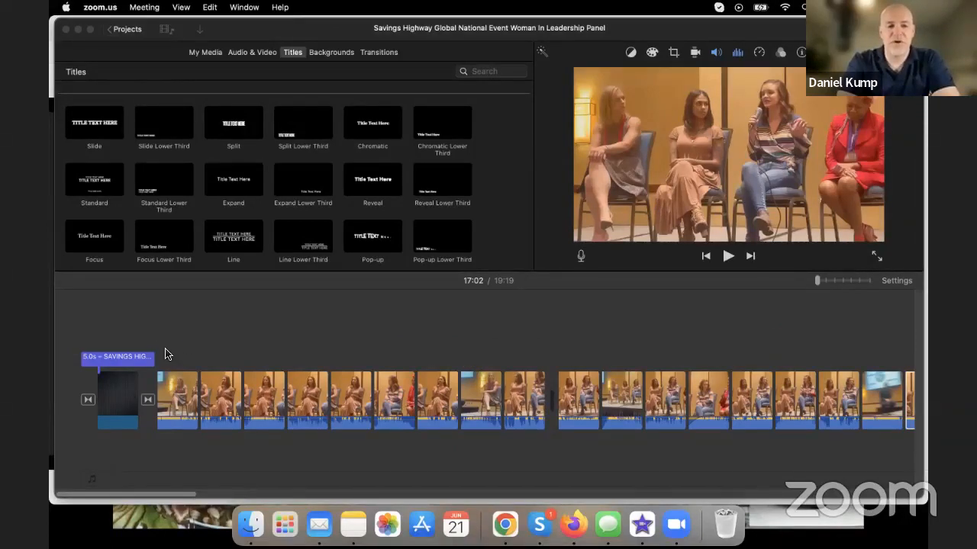
Change the main line of the opening title in the timeline to WOMEN IN LEADERSHIP
left_click(842, 281)
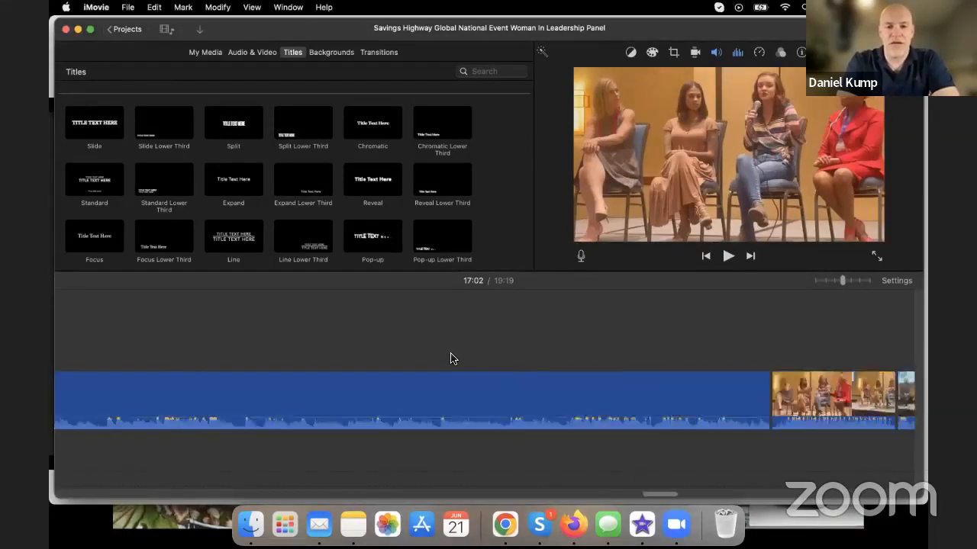
scroll(450, 359, "left", 15)
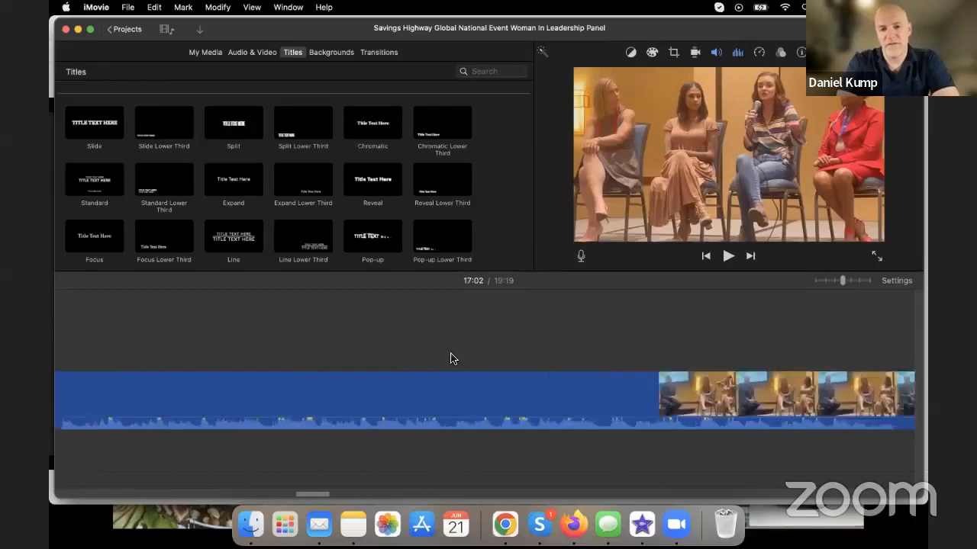
scroll(450, 359, "left", 15)
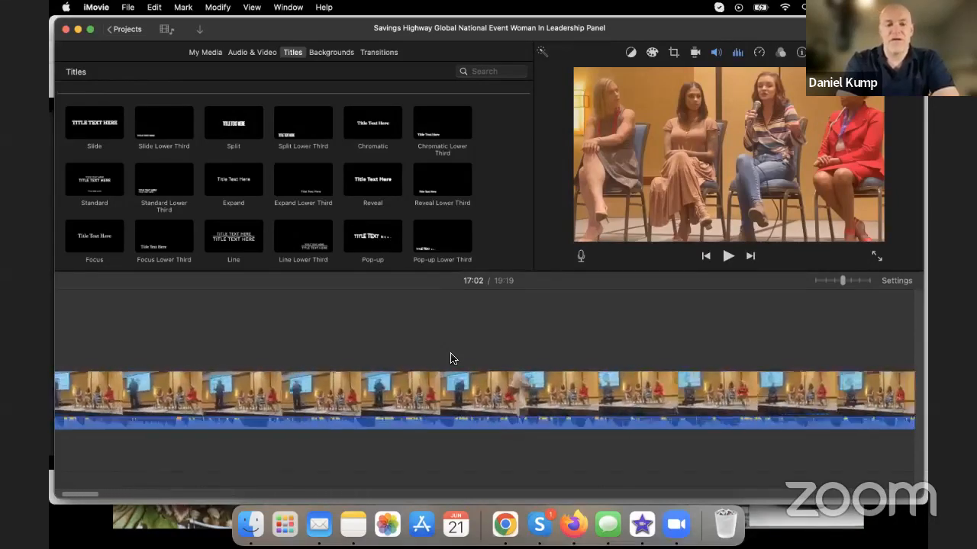
scroll(450, 359, "left", 5)
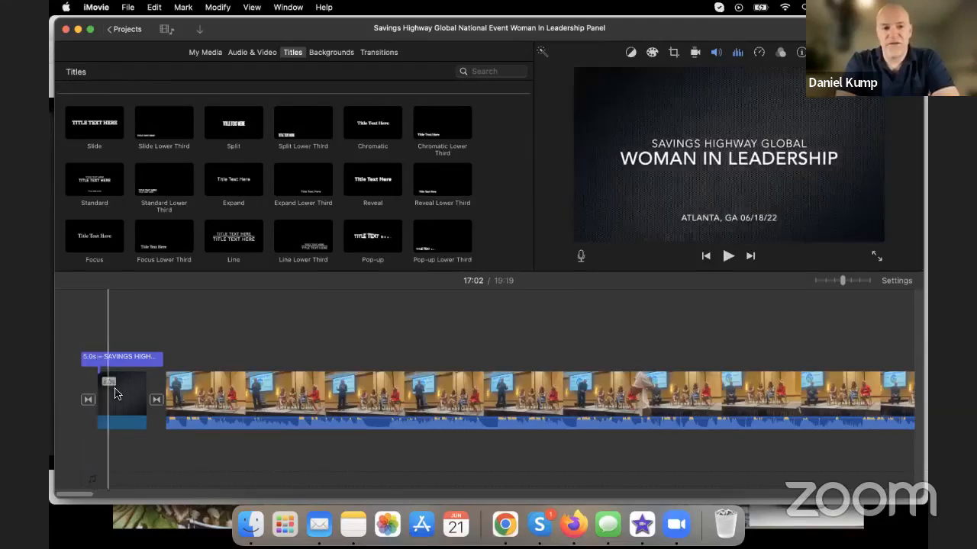
left_click(115, 393)
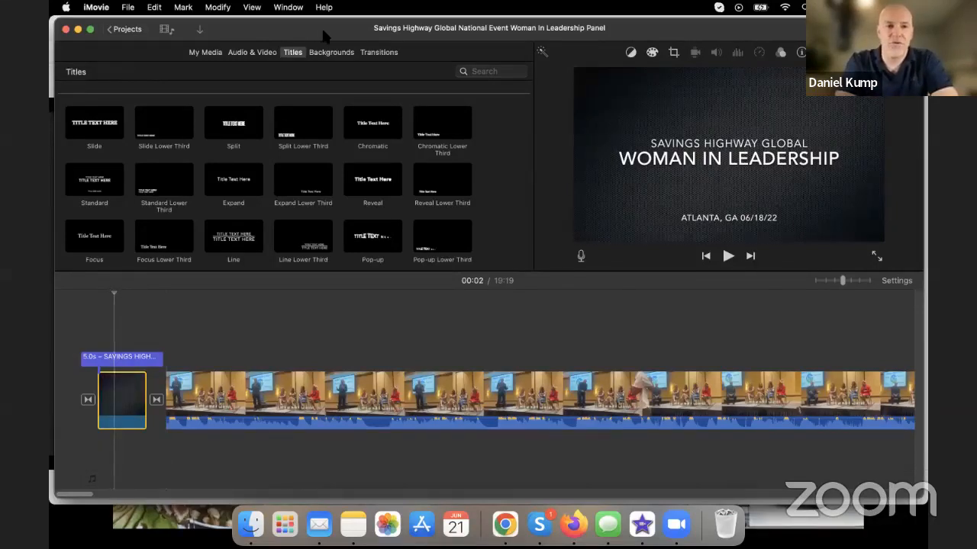
left_click(233, 131)
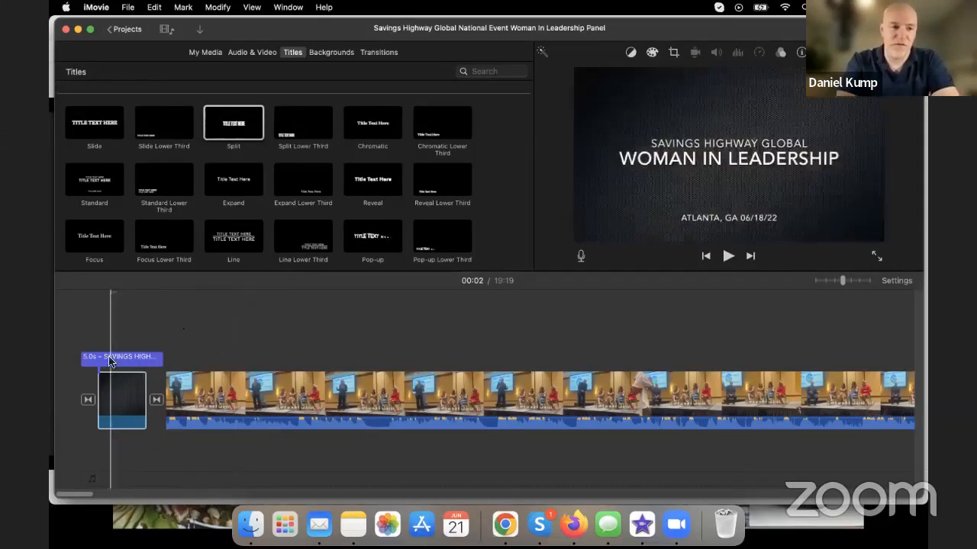
left_click(109, 360)
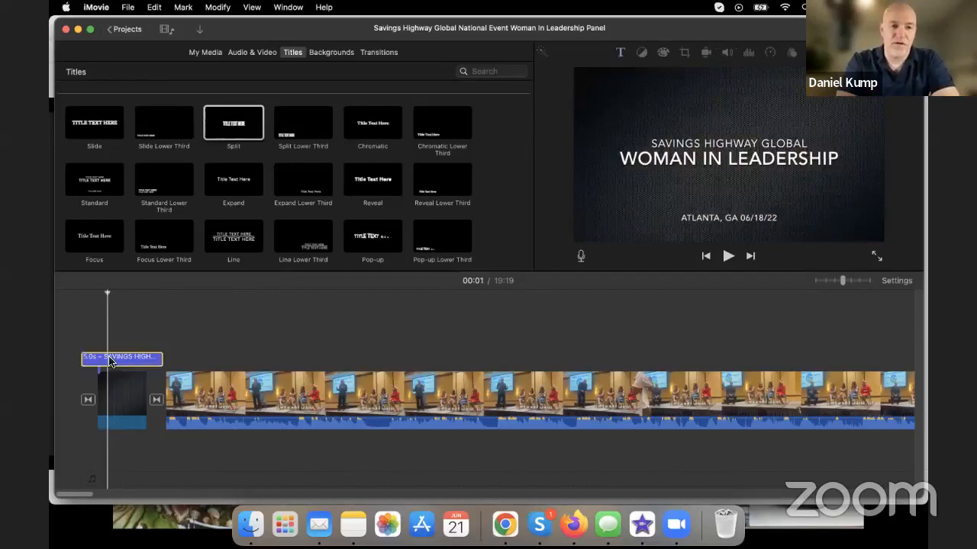
left_click(681, 164)
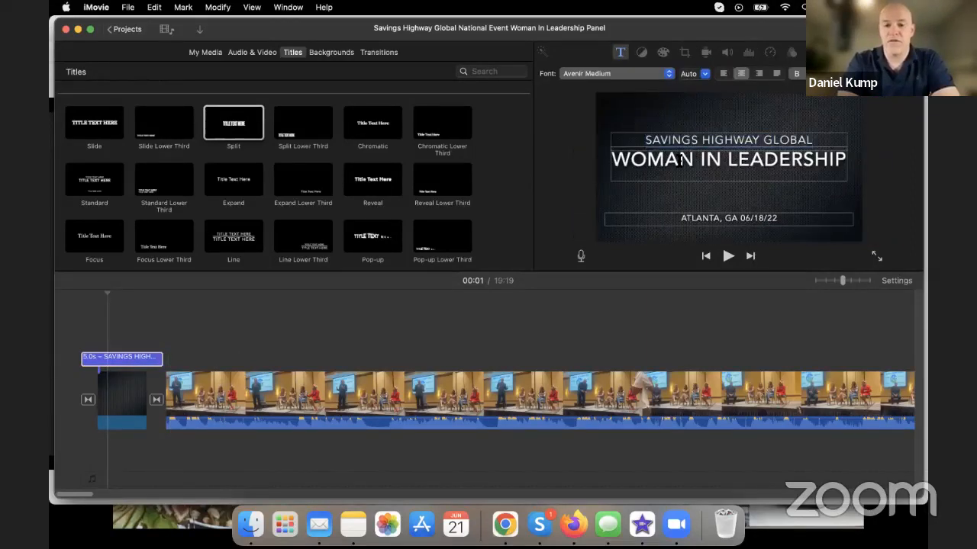
key("BackSpace")
type("e")
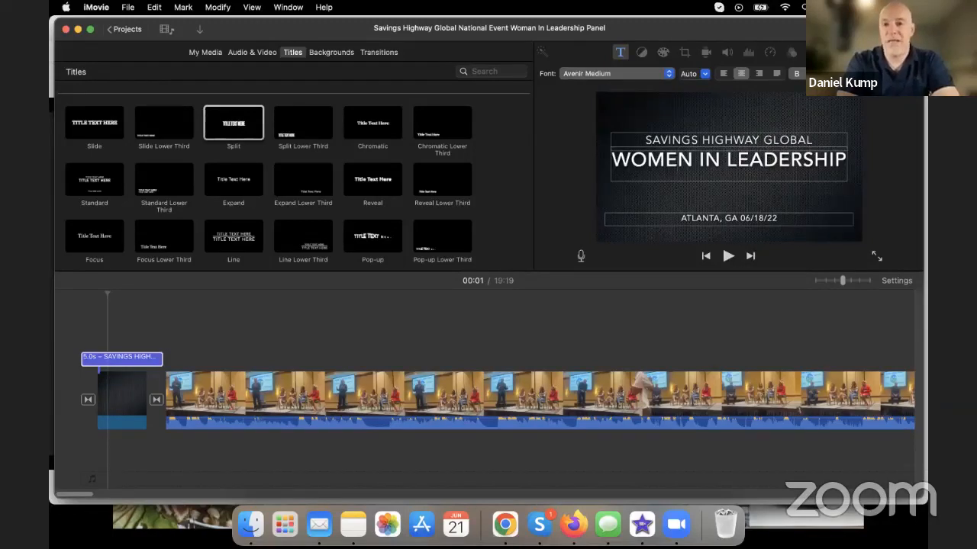
key("Return")
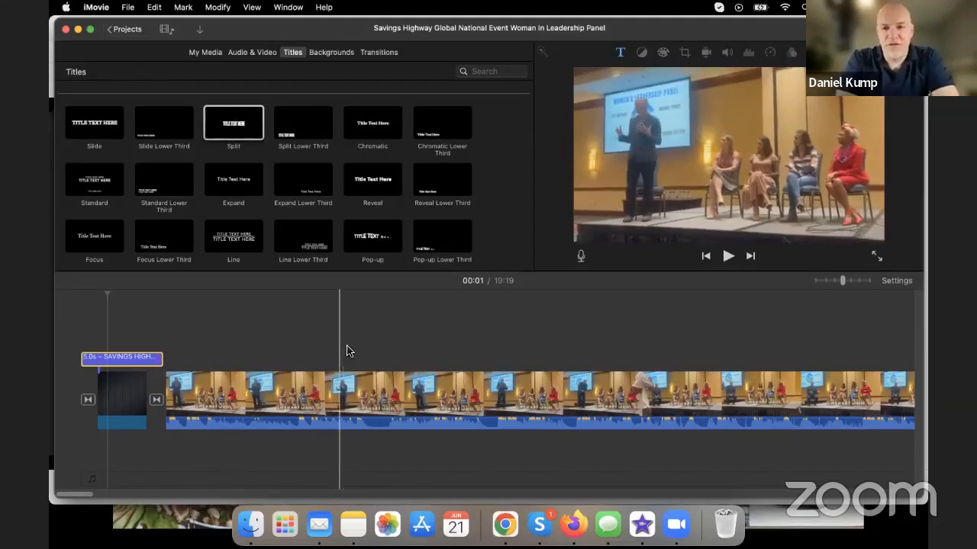
Enlarge the timeline and annotate the first panel clip with freehand waves along its audio and two vertical cut lines
scroll(488, 342, "right", 10)
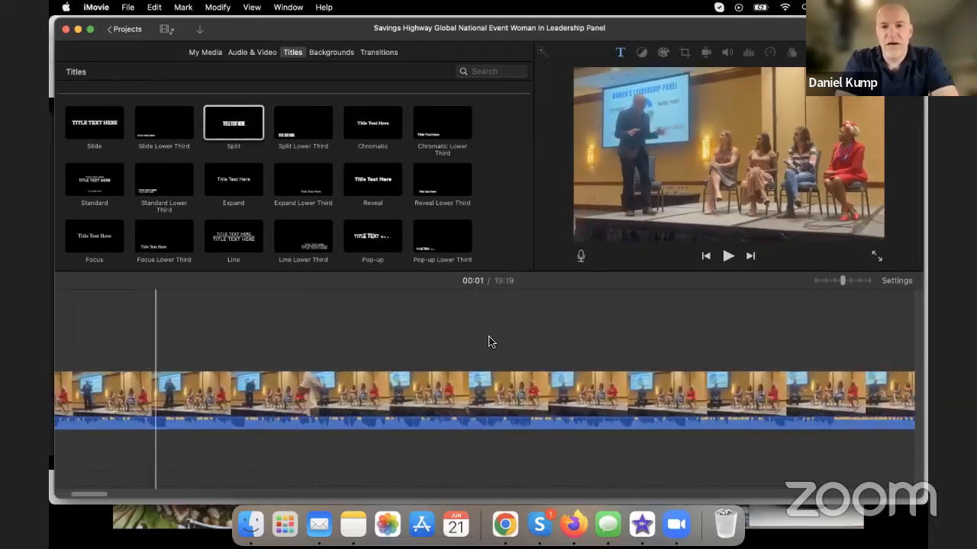
left_click_drag(843, 283, 869, 282)
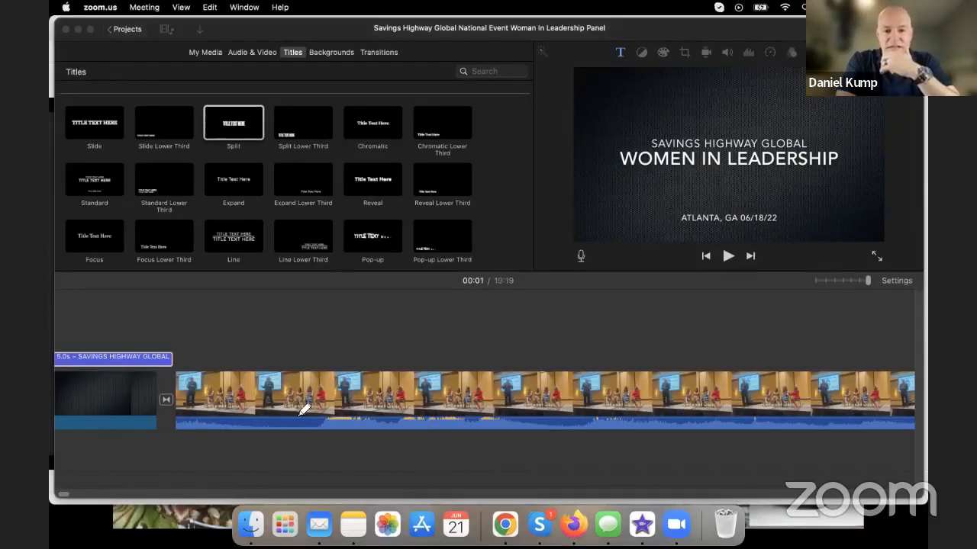
left_click_drag(301, 409, 323, 399)
mouse_move(425, 389)
left_mouse_down()
mouse_move(478, 394)
mouse_move(576, 409)
left_mouse_up()
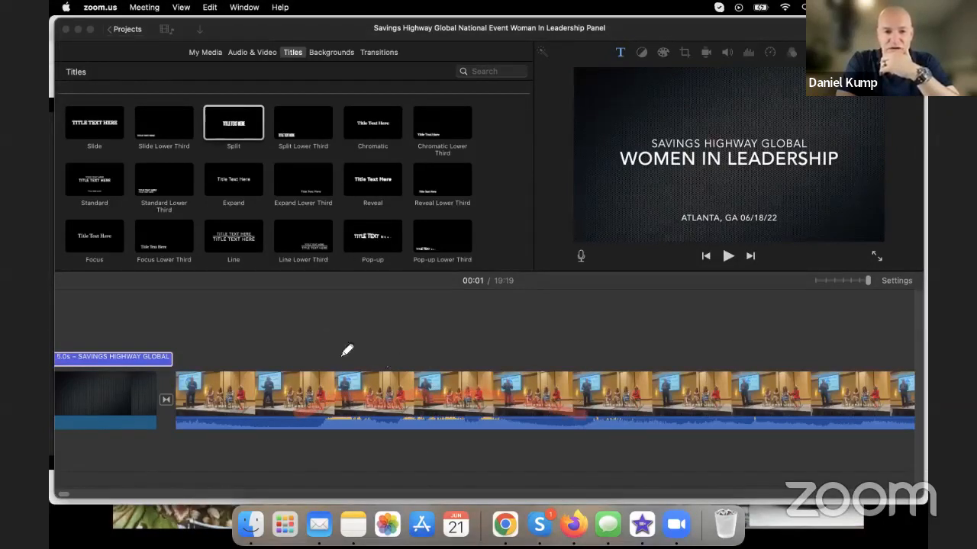
mouse_move(284, 362)
left_mouse_down()
mouse_move(315, 350)
mouse_move(354, 364)
mouse_move(456, 352)
mouse_move(562, 373)
mouse_move(615, 354)
mouse_move(631, 359)
left_mouse_up()
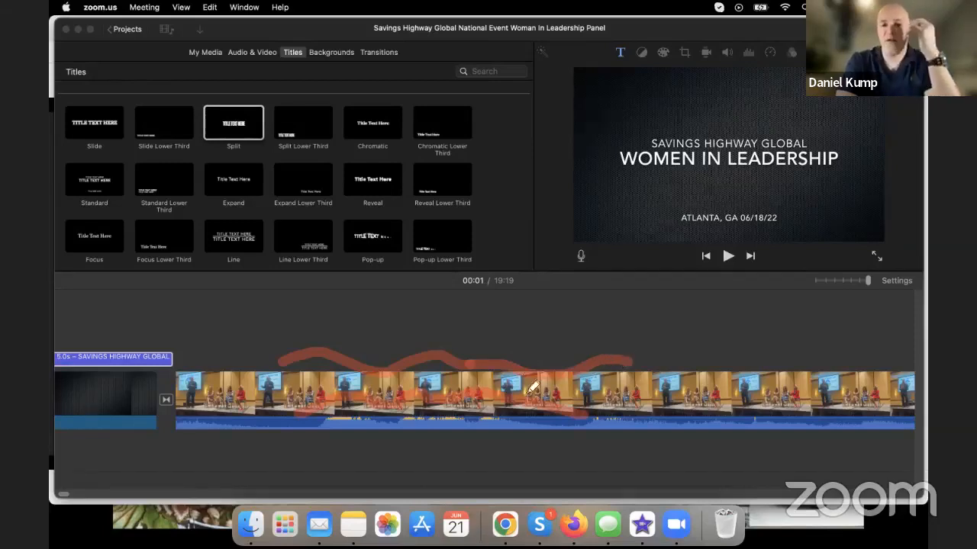
left_click_drag(534, 325, 548, 500)
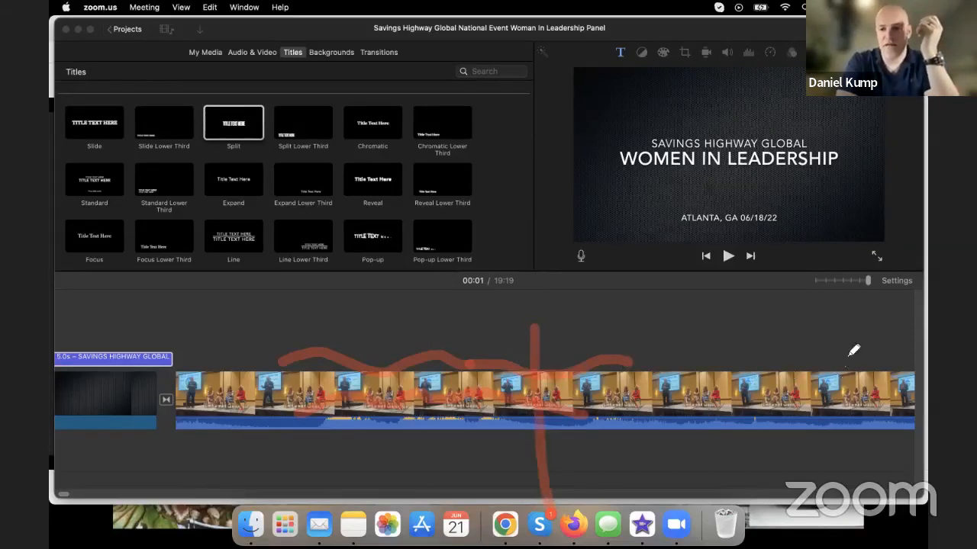
left_click_drag(818, 334, 823, 488)
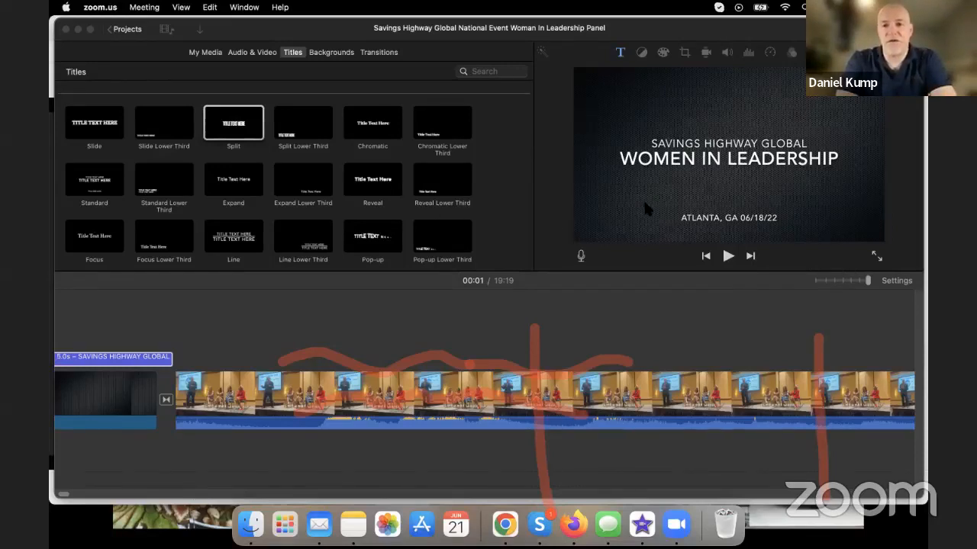
left_click(662, 248)
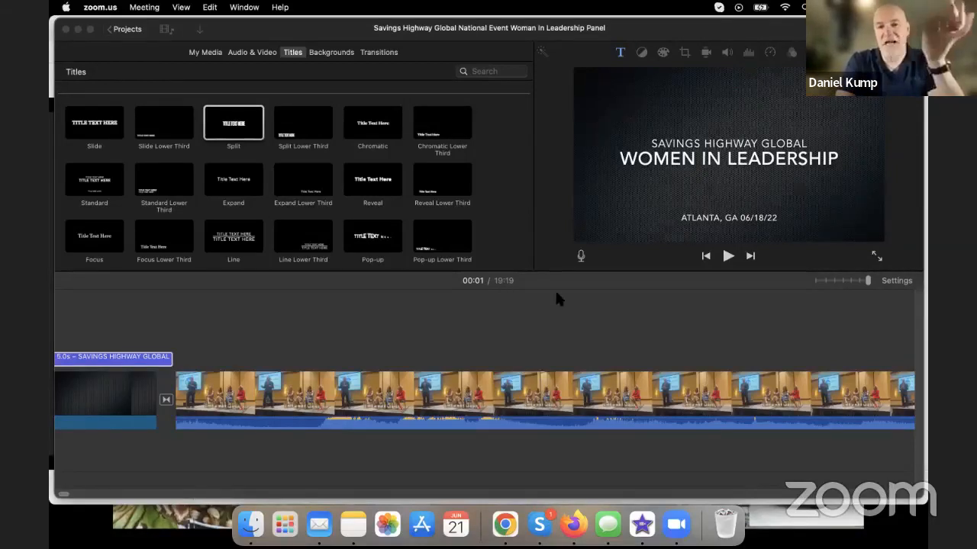
Select the panel clip at 03:17 and draw arrows pointing to it and to the woman with the microphone in the preview
scroll(618, 320, "right", 5)
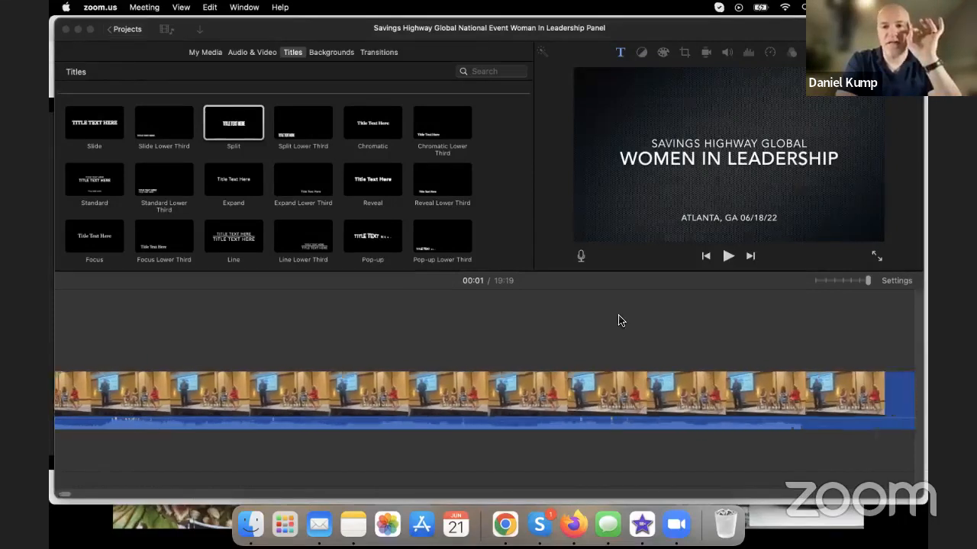
left_click(834, 281)
scroll(658, 332, "right", 4)
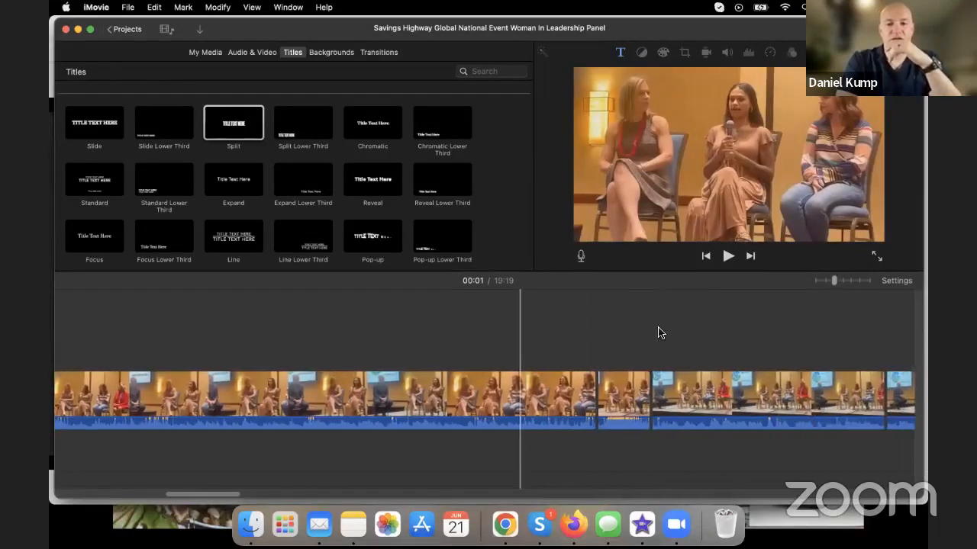
left_click(466, 395)
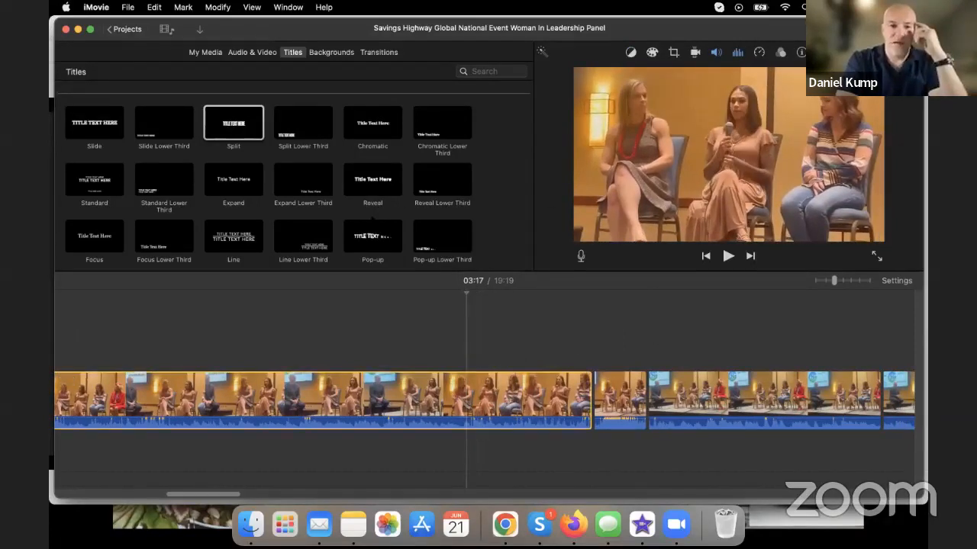
left_click(338, 262)
mouse_move(441, 276)
left_mouse_down()
mouse_move(425, 359)
mouse_move(407, 339)
mouse_move(451, 339)
left_mouse_up()
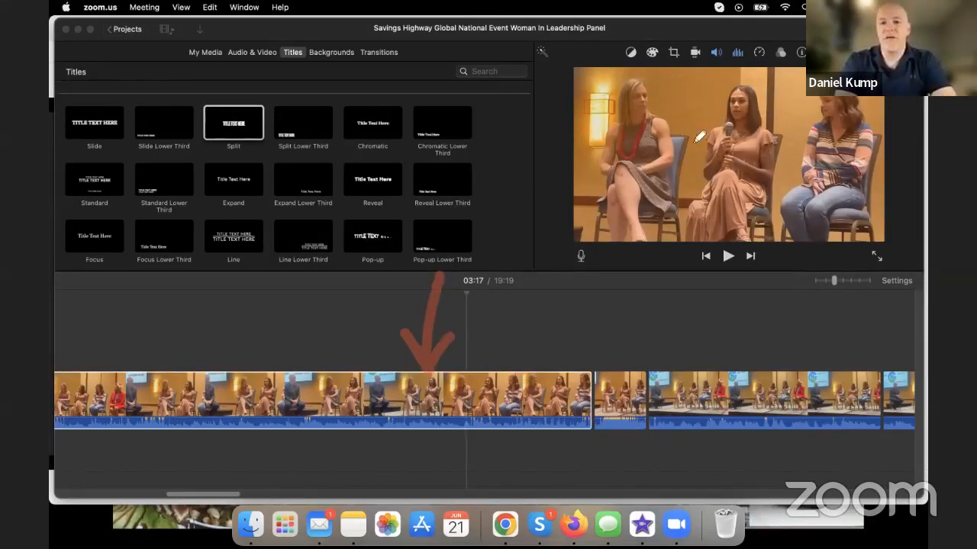
mouse_move(671, 97)
left_mouse_down()
mouse_move(709, 111)
mouse_move(690, 121)
left_mouse_up()
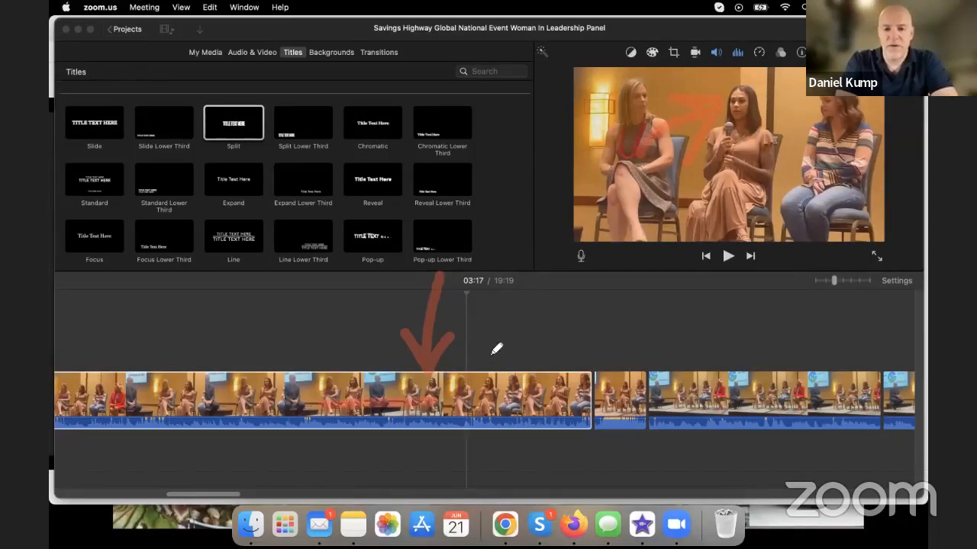
Write "100%" by hand above the selected clip in the timeline
mouse_move(229, 320)
left_mouse_down()
mouse_move(227, 350)
mouse_move(253, 348)
left_mouse_up()
left_click_drag(296, 314, 297, 318)
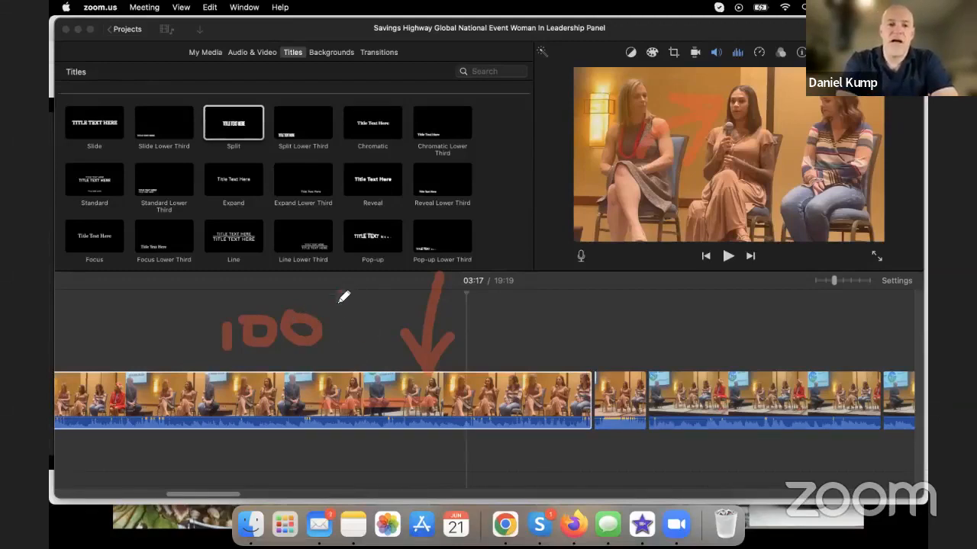
mouse_move(343, 296)
left_mouse_down()
mouse_move(359, 284)
mouse_move(363, 361)
left_mouse_up()
left_click_drag(397, 322, 402, 326)
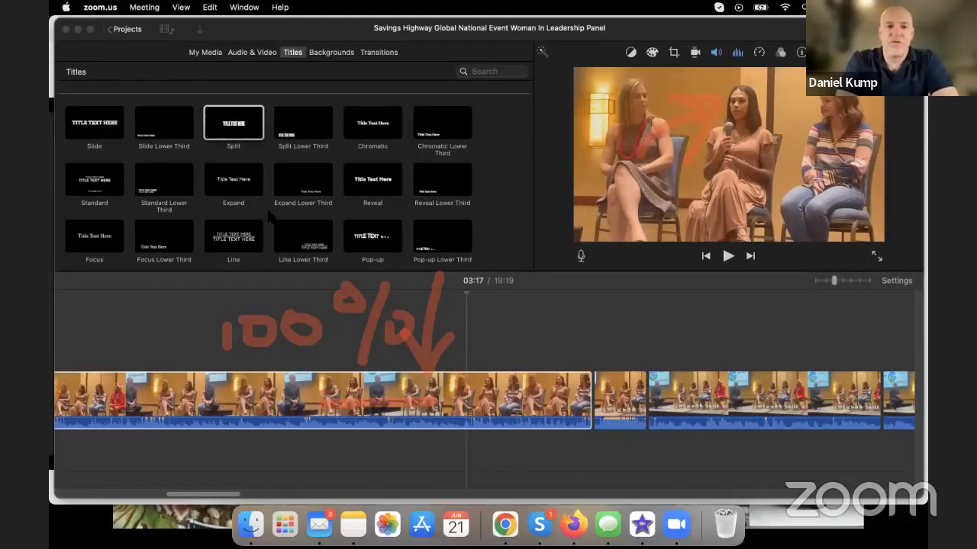
Show the selected clip's volume settings, circle them, and draw an arrow pointing to the circle
left_click(715, 52)
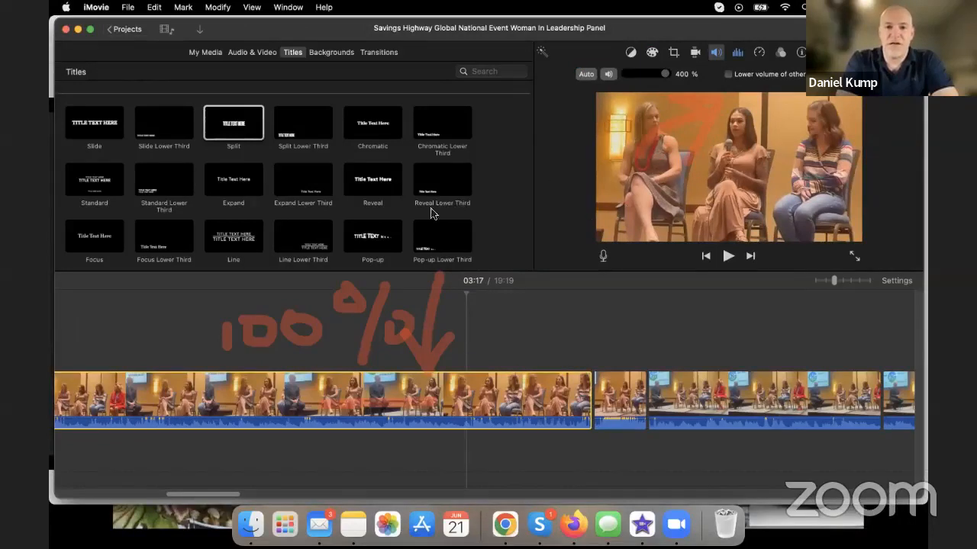
left_click(336, 265)
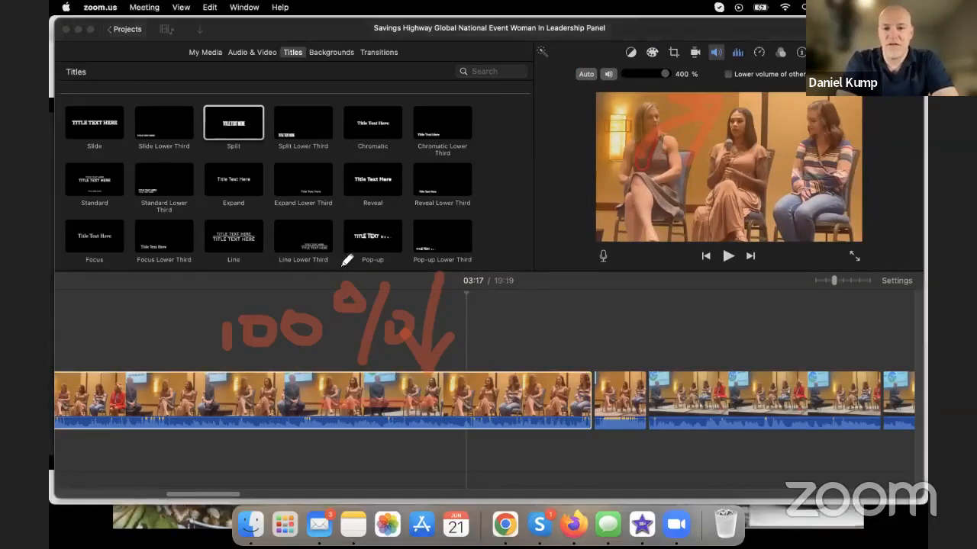
mouse_move(694, 60)
left_mouse_down()
mouse_move(591, 60)
mouse_move(558, 84)
mouse_move(718, 98)
mouse_move(739, 52)
mouse_move(627, 44)
left_mouse_up()
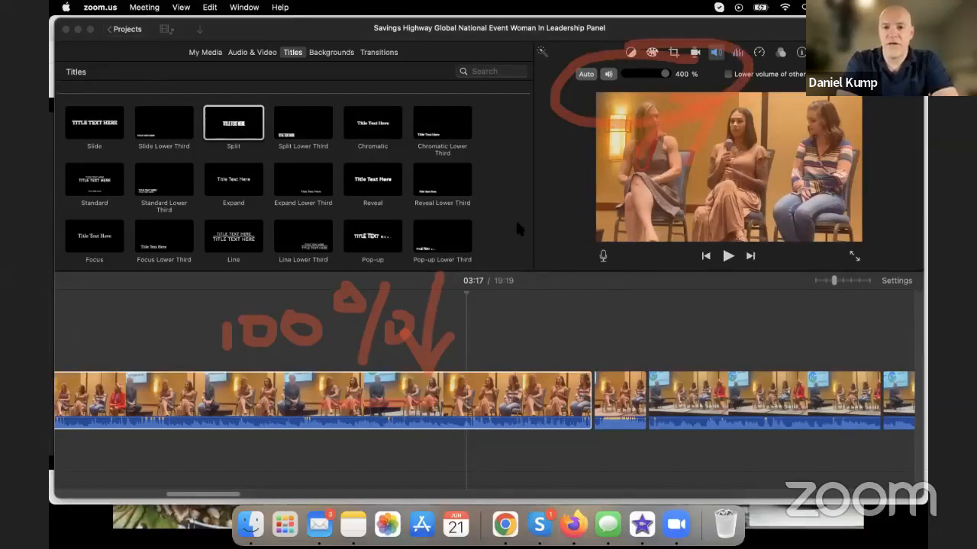
mouse_move(517, 259)
left_mouse_down()
mouse_move(538, 143)
mouse_move(554, 120)
left_mouse_up()
left_click_drag(511, 157, 568, 117)
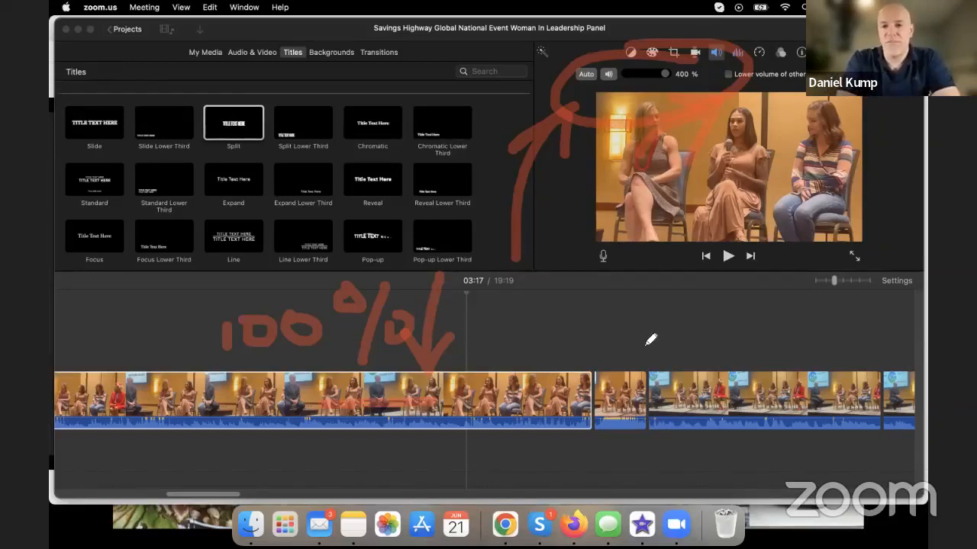
Mark the short clip right after the selected one with a downward arrow and a surrounding box
mouse_move(610, 306)
left_mouse_down()
mouse_move(614, 349)
mouse_move(589, 333)
mouse_move(612, 353)
mouse_move(640, 321)
left_mouse_up()
mouse_move(626, 363)
left_mouse_down()
mouse_move(579, 363)
mouse_move(582, 430)
mouse_move(596, 450)
mouse_move(656, 452)
mouse_move(659, 362)
mouse_move(617, 359)
left_mouse_up()
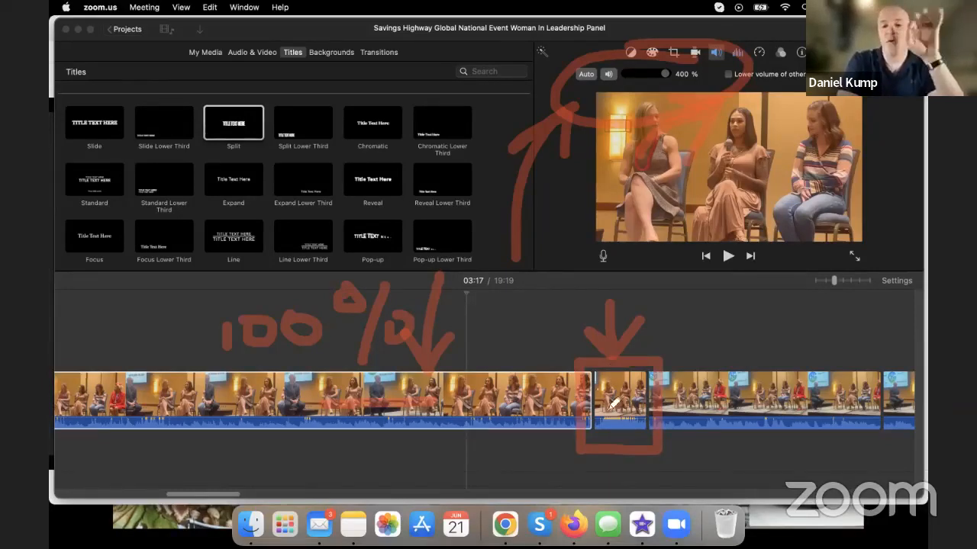
Draw an arrow at the boxed short clip's end and vertical lines along the cuts on both sides of it
mouse_move(726, 287)
left_mouse_down()
mouse_move(666, 350)
mouse_move(664, 321)
mouse_move(661, 349)
mouse_move(692, 341)
left_mouse_up()
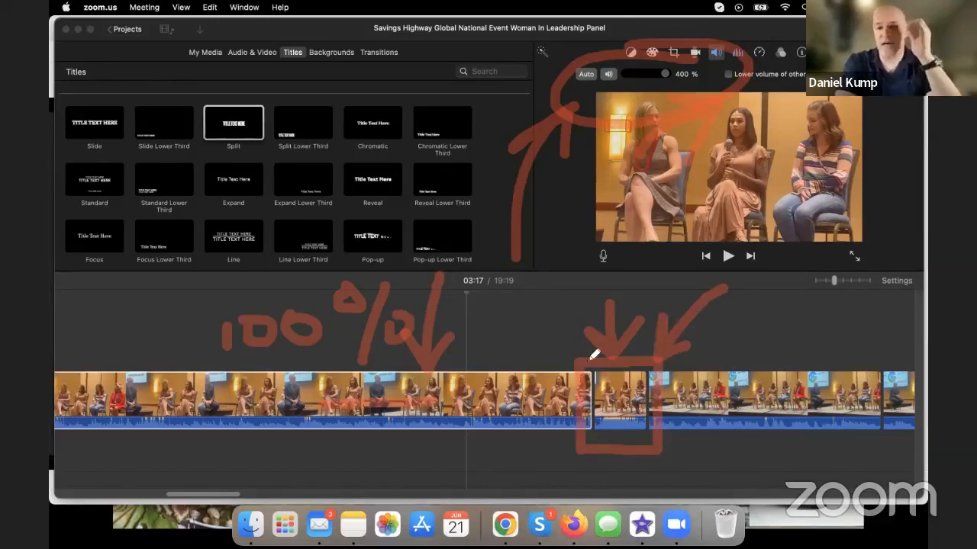
left_click_drag(588, 330, 588, 471)
left_click_drag(656, 357, 657, 466)
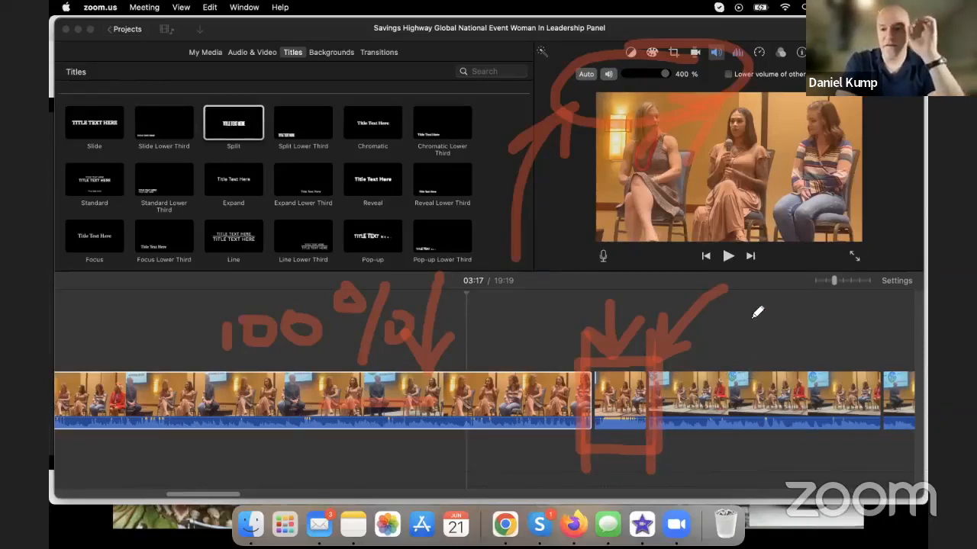
Mark the following long clip with a downward arrow, its end cut with a line and the next clip with an arrow, and clear all drawings
mouse_move(758, 313)
left_mouse_down()
mouse_move(743, 359)
mouse_move(737, 353)
mouse_move(770, 343)
left_mouse_up()
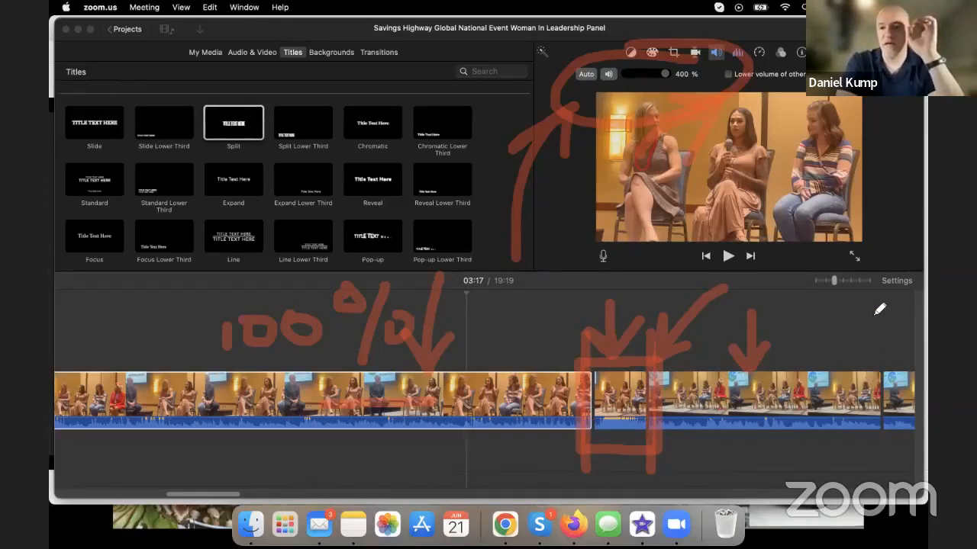
left_click_drag(877, 309, 884, 466)
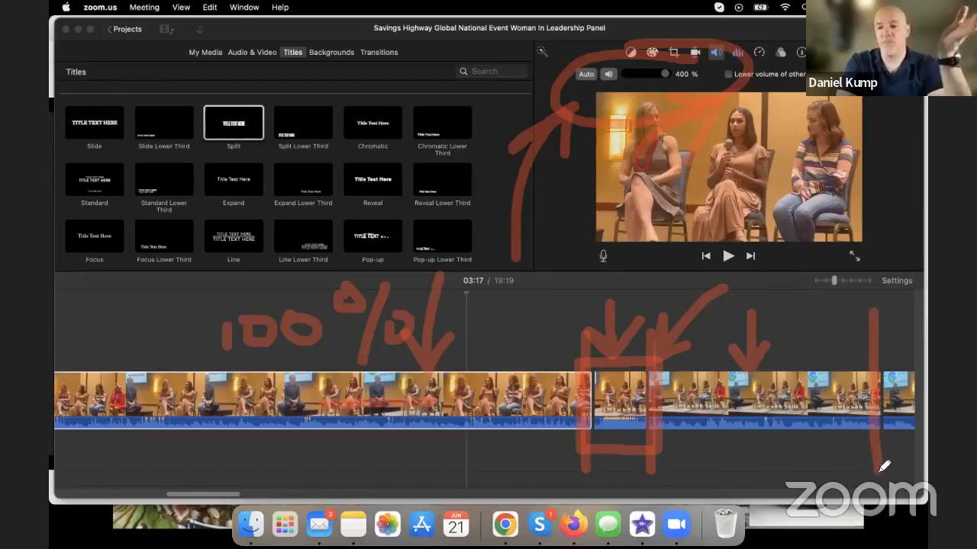
mouse_move(894, 350)
left_mouse_down()
mouse_move(867, 297)
mouse_move(867, 329)
mouse_move(903, 337)
left_mouse_up()
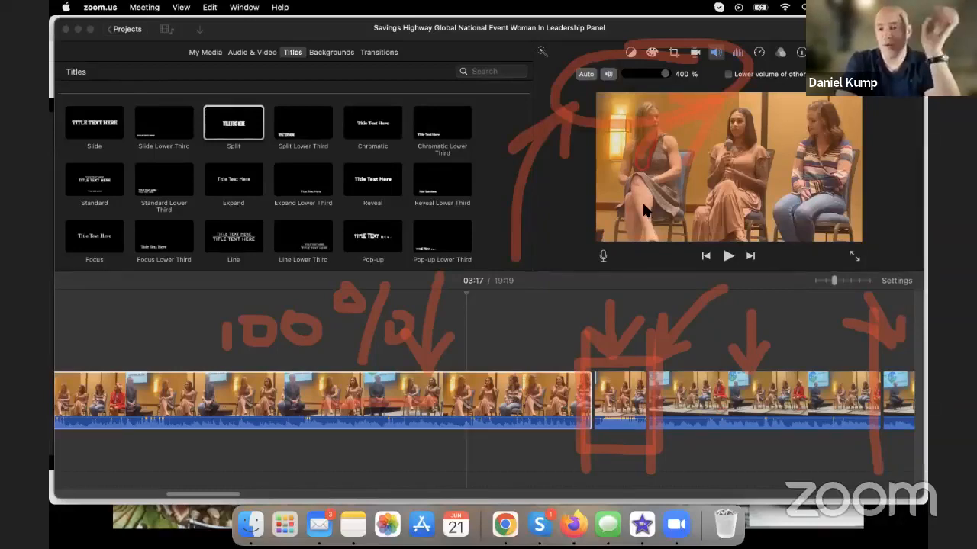
left_click(645, 256)
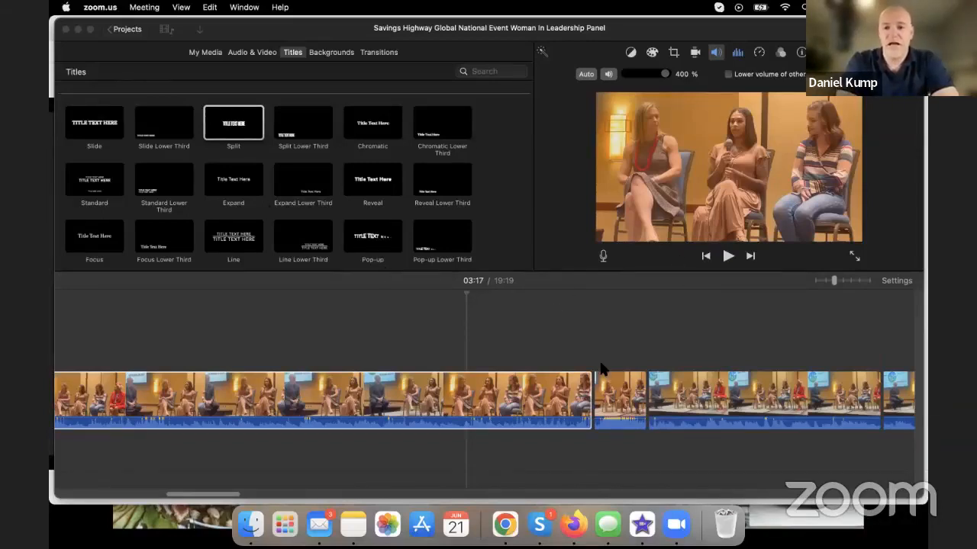
Examine the remaining panel clips in the timeline through to the closing title, and return to the opening title
scroll(648, 354, "right", 10)
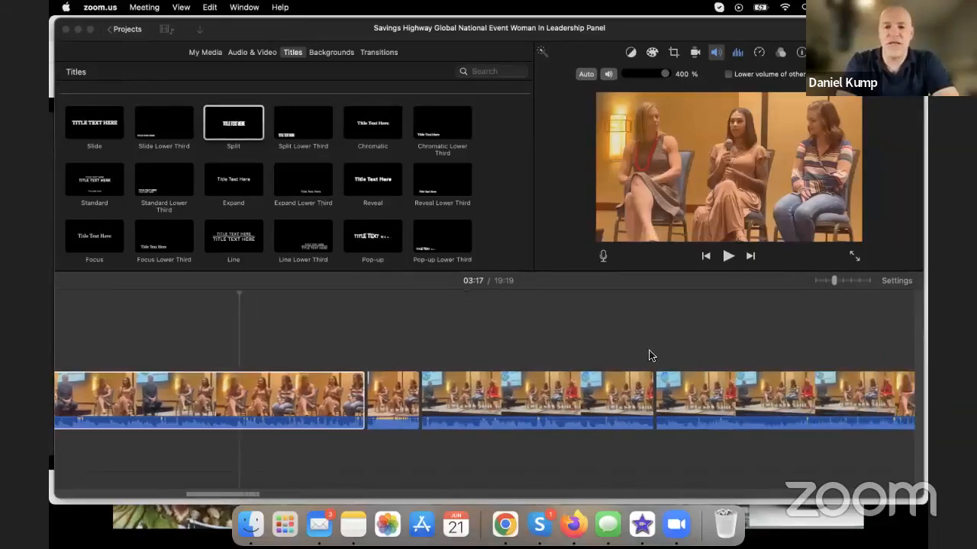
scroll(648, 354, "right", 10)
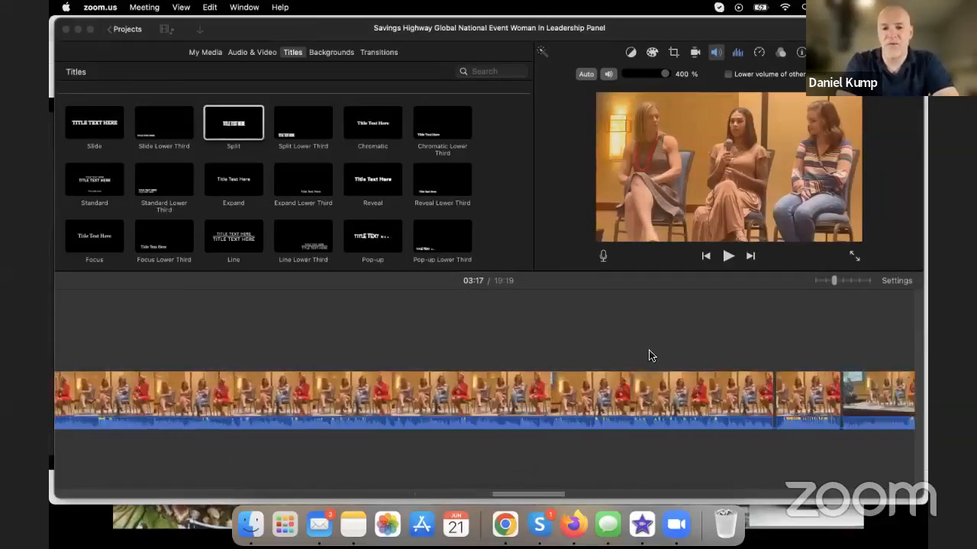
scroll(649, 355, "right", 2)
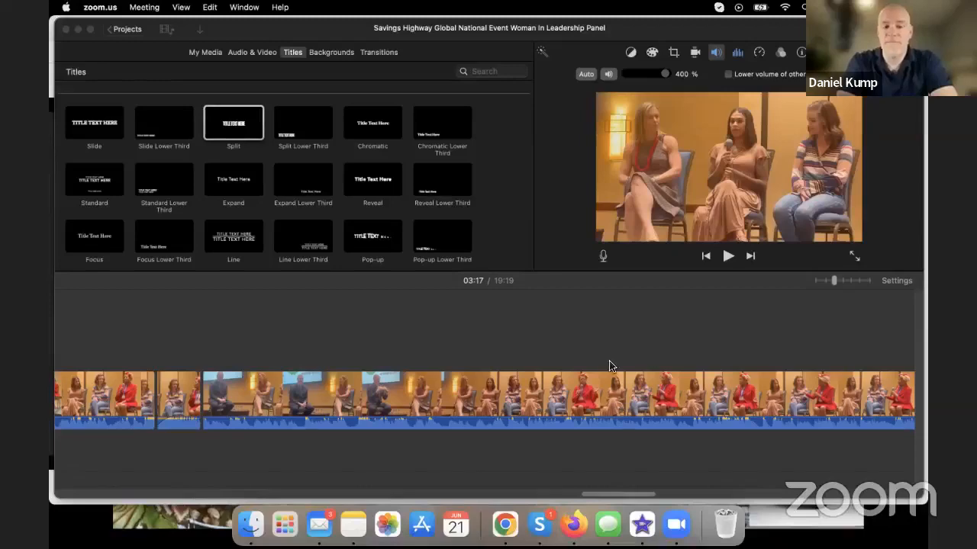
scroll(668, 344, "right", 10)
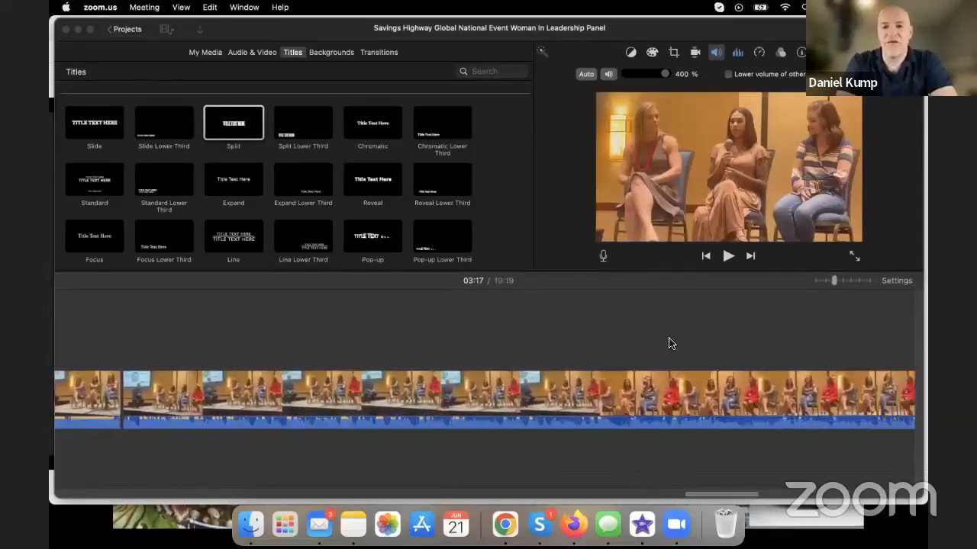
scroll(668, 343, "right", 10)
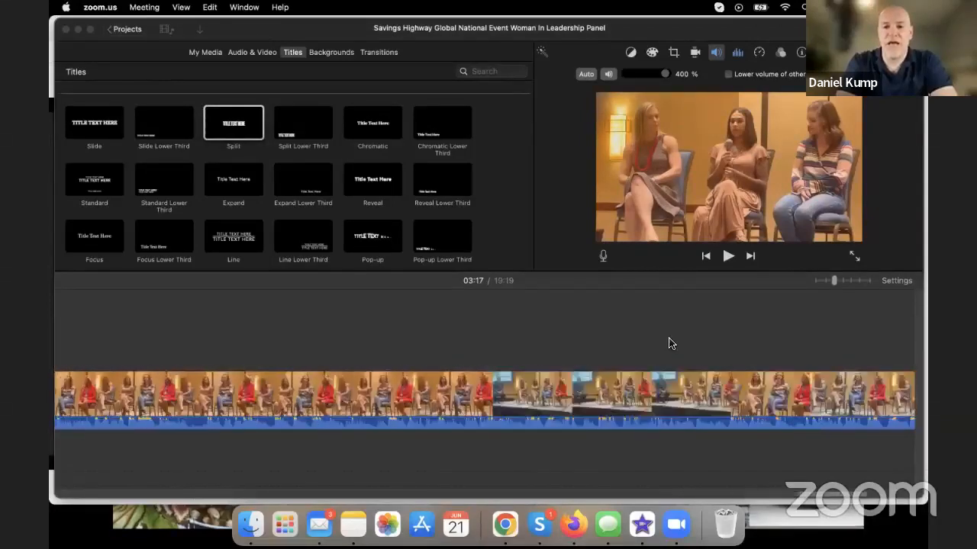
left_click(627, 365)
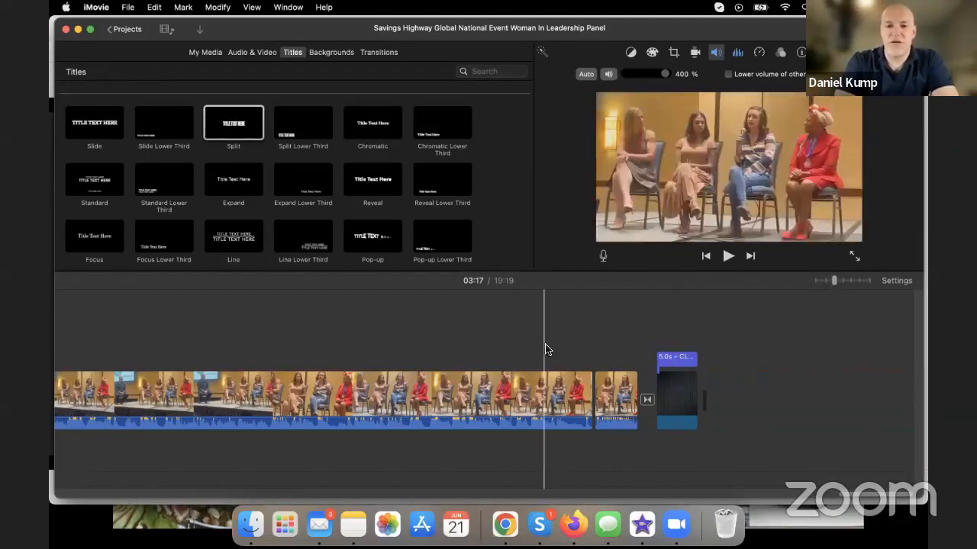
scroll(545, 350, "left", 10)
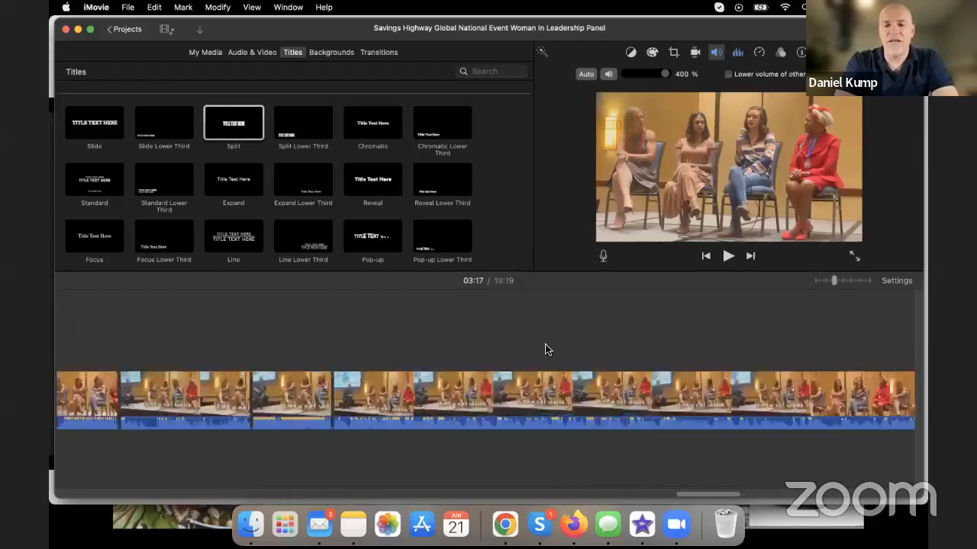
scroll(546, 350, "left", 15)
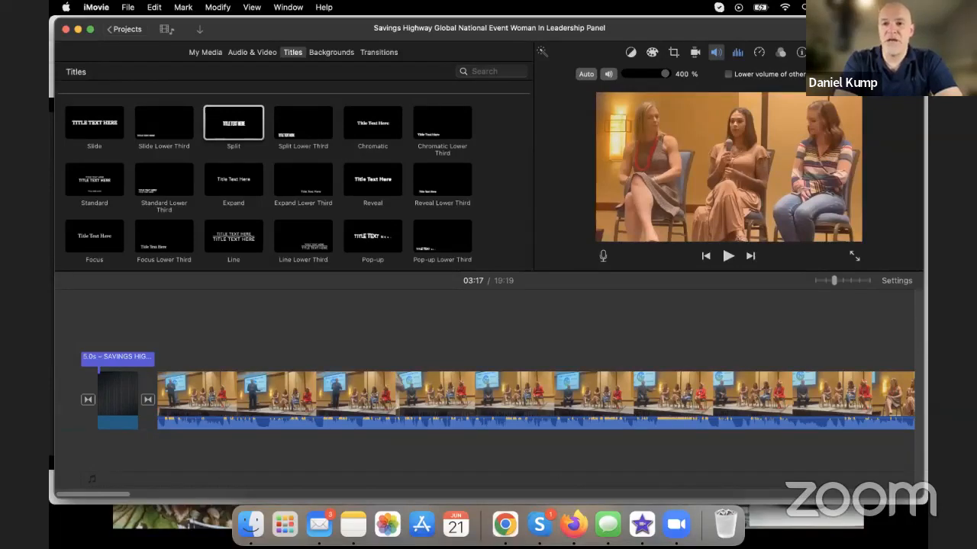
Show the panel movie's sharing and export options with the annotation pen ready
left_click(907, 29)
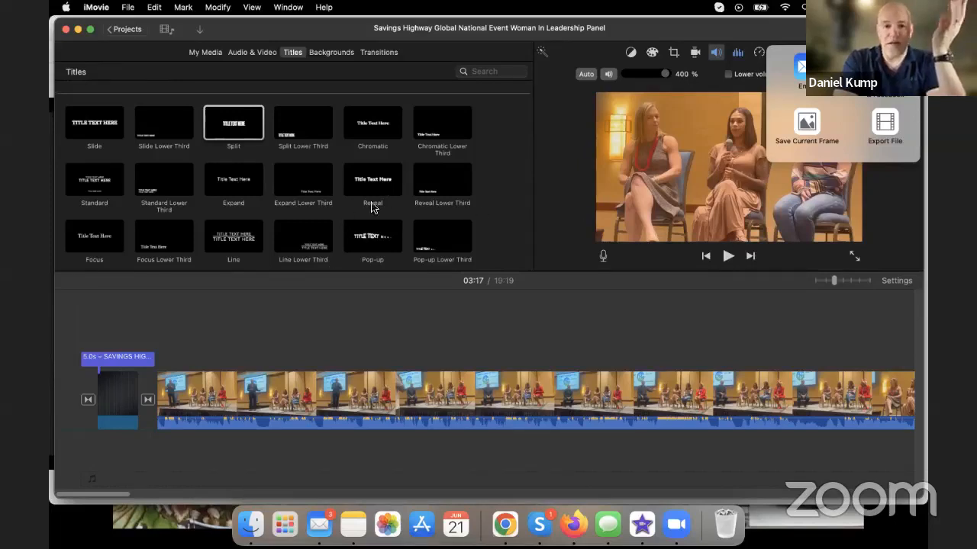
left_click(338, 258)
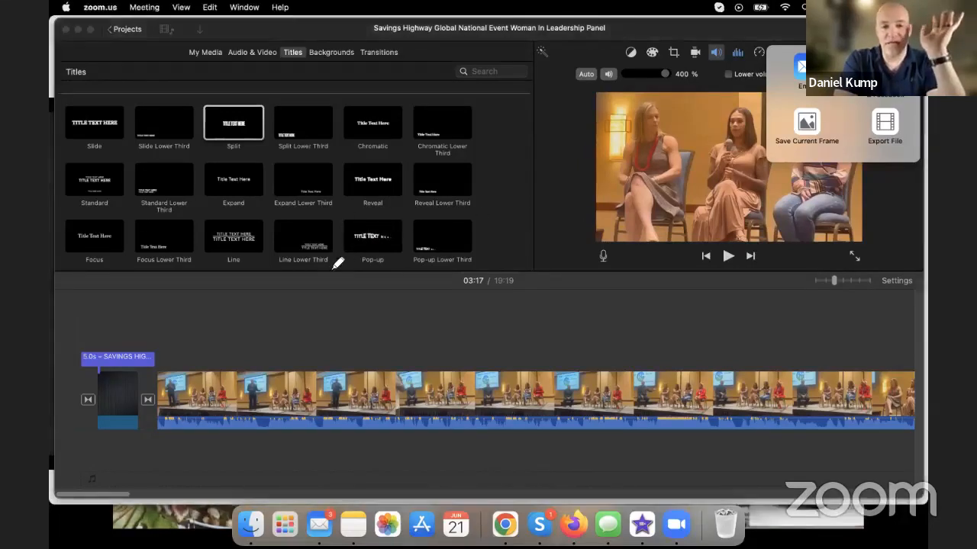
mouse_move(374, 42)
left_mouse_down()
mouse_move(599, 43)
mouse_move(639, 37)
mouse_move(642, 17)
mouse_move(555, 9)
mouse_move(369, 17)
mouse_move(357, 31)
mouse_move(357, 49)
mouse_move(403, 44)
left_mouse_up()
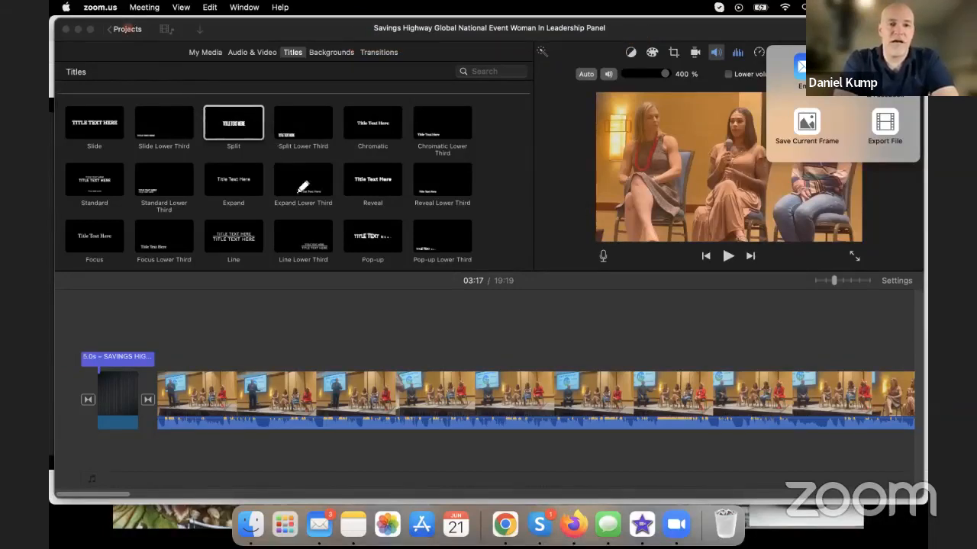
Return to the project overview and create a new movie project
left_click(123, 30)
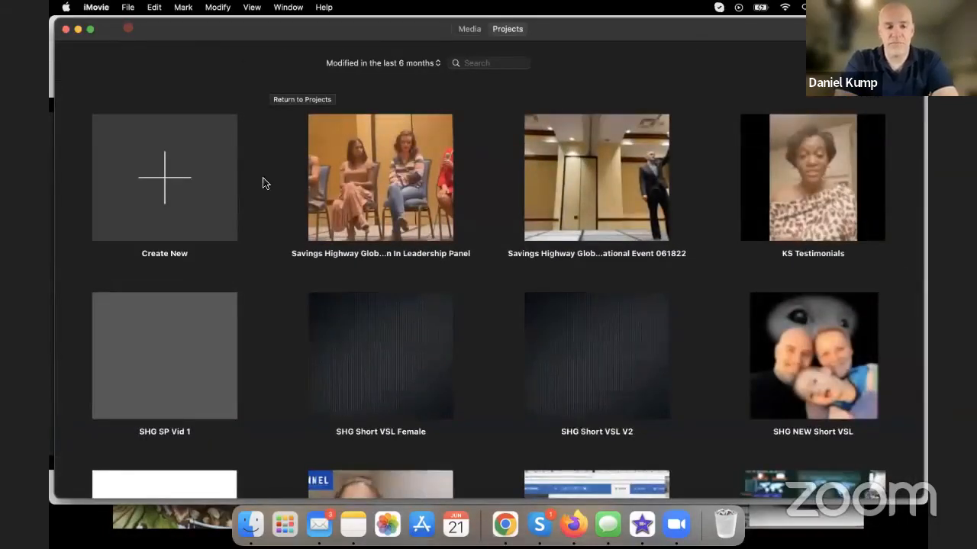
left_click(166, 191)
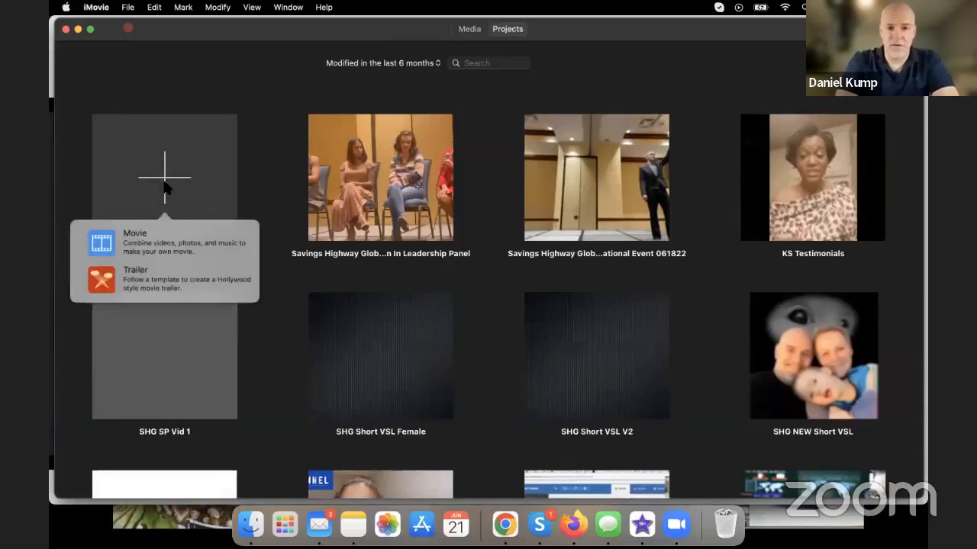
left_click(147, 241)
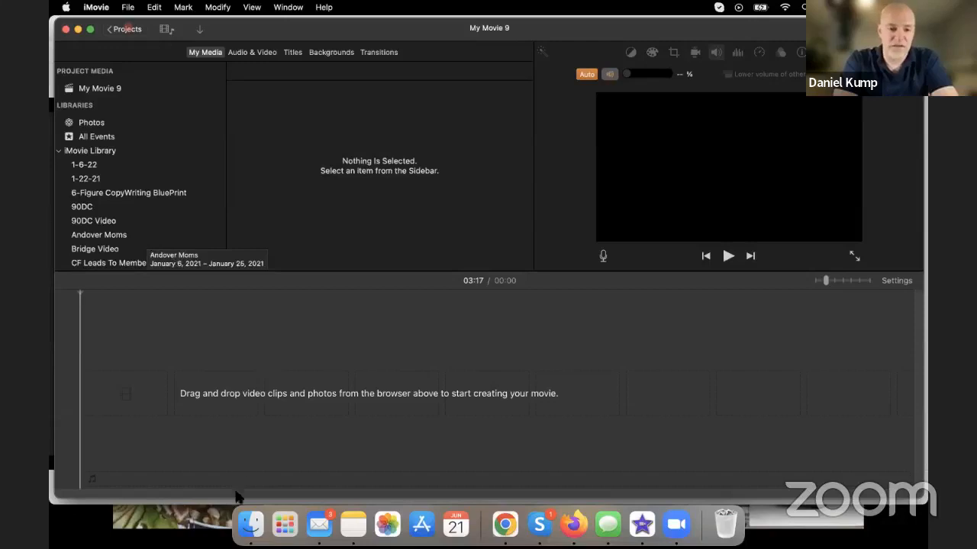
Add SHG-2022-Movie-Without-Muic.mp4 from the Downloads folder to the empty timeline and close the file window
left_click(251, 524)
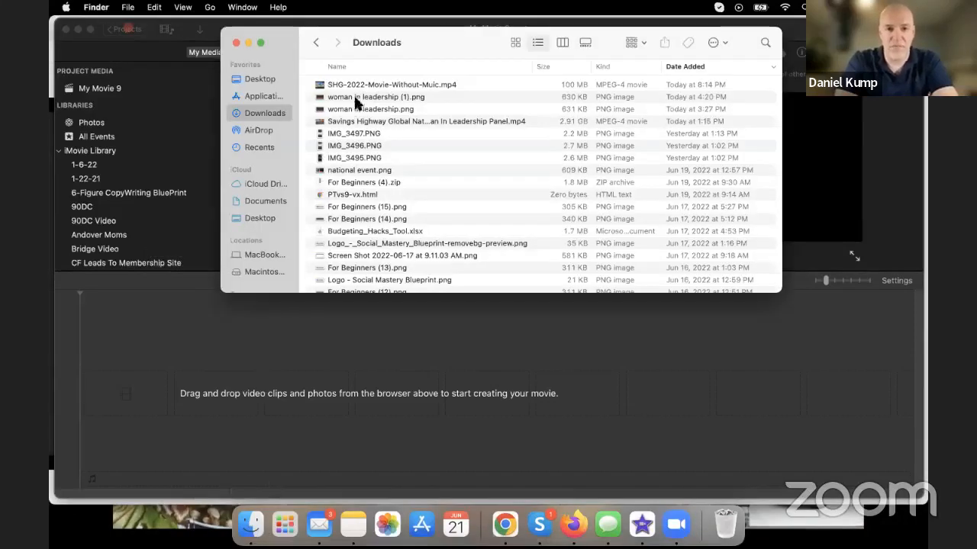
left_click_drag(359, 86, 263, 382)
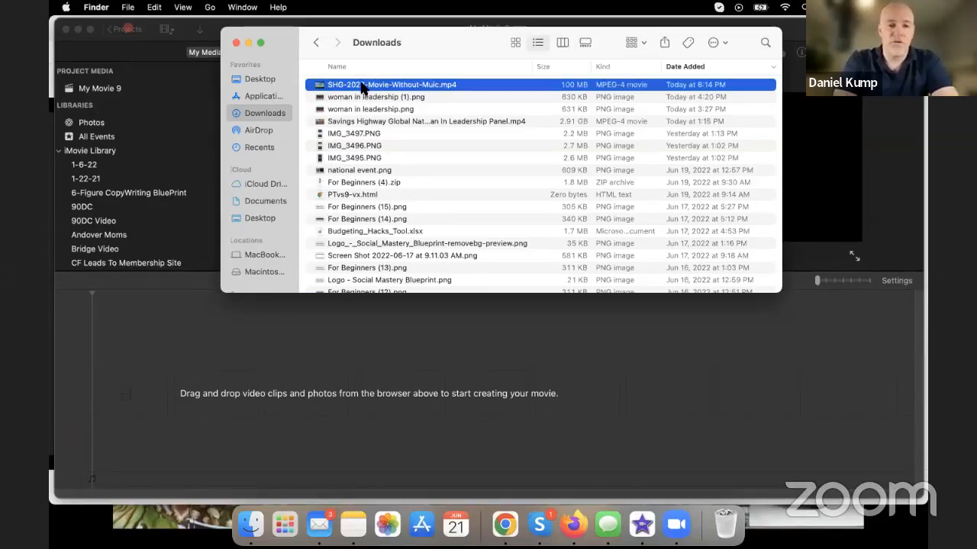
left_click_drag(358, 87, 161, 408)
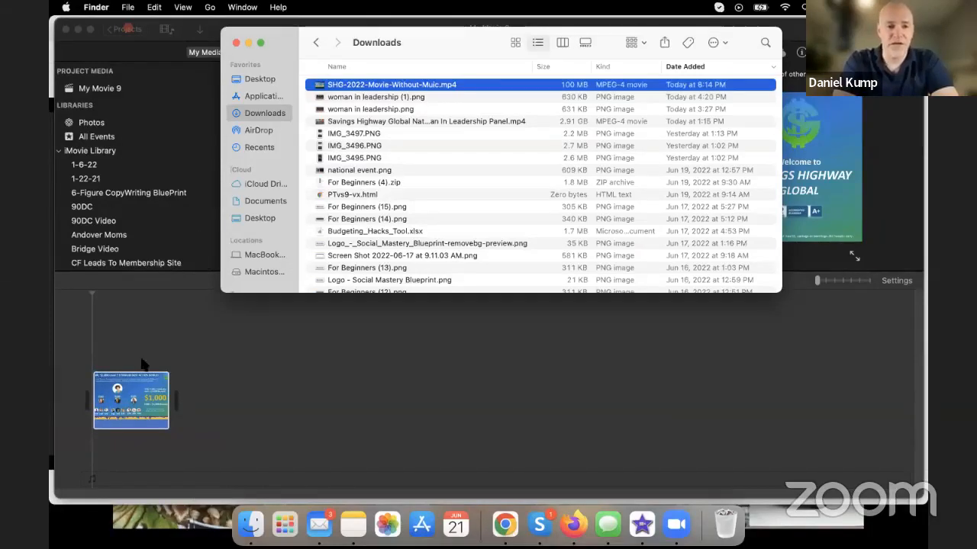
left_click(236, 42)
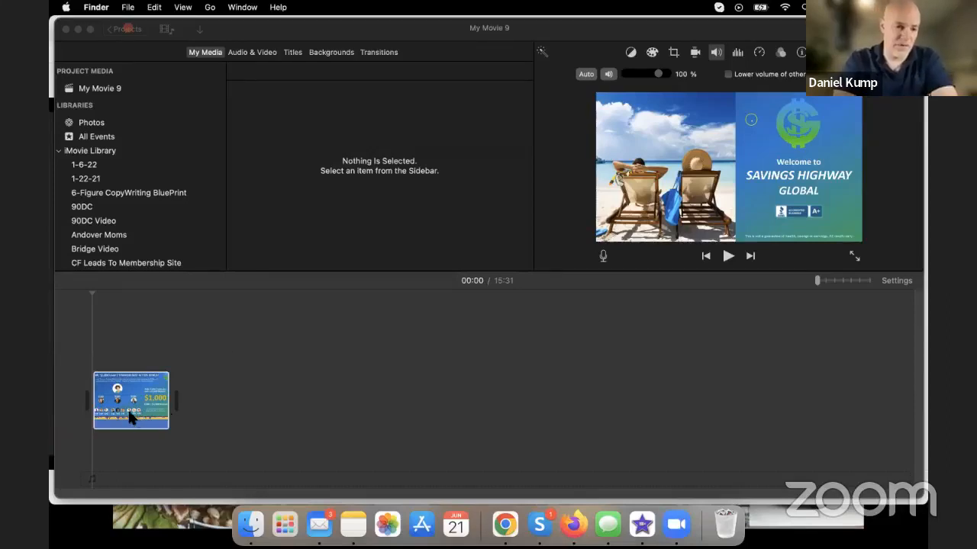
Play the opening seconds of the imported clip from its beginning, with its slides spread out in the timeline
left_click(95, 385)
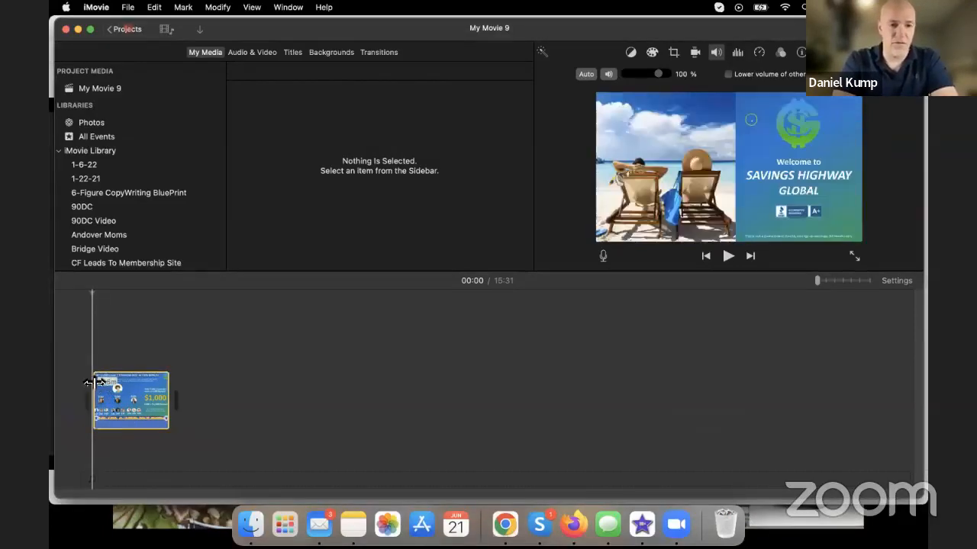
left_click(95, 383)
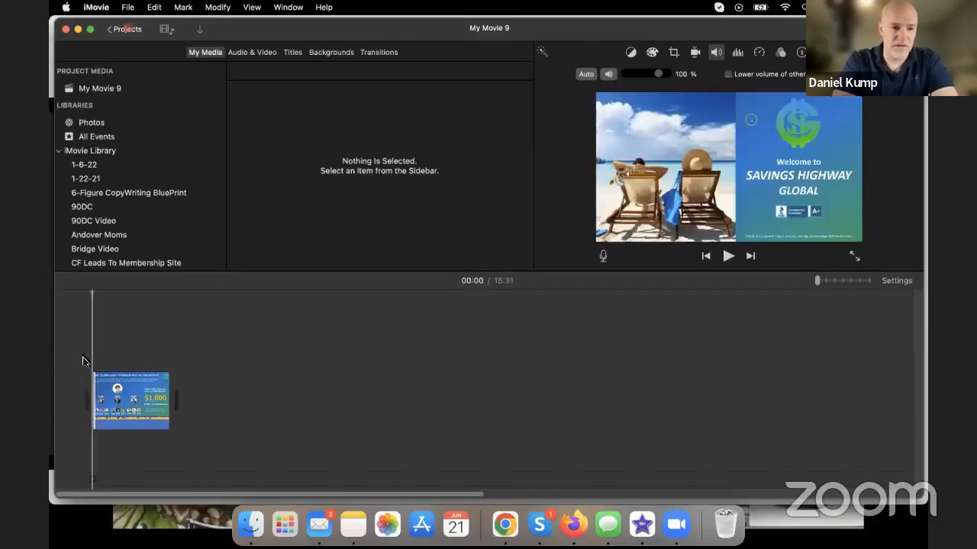
left_click(834, 281)
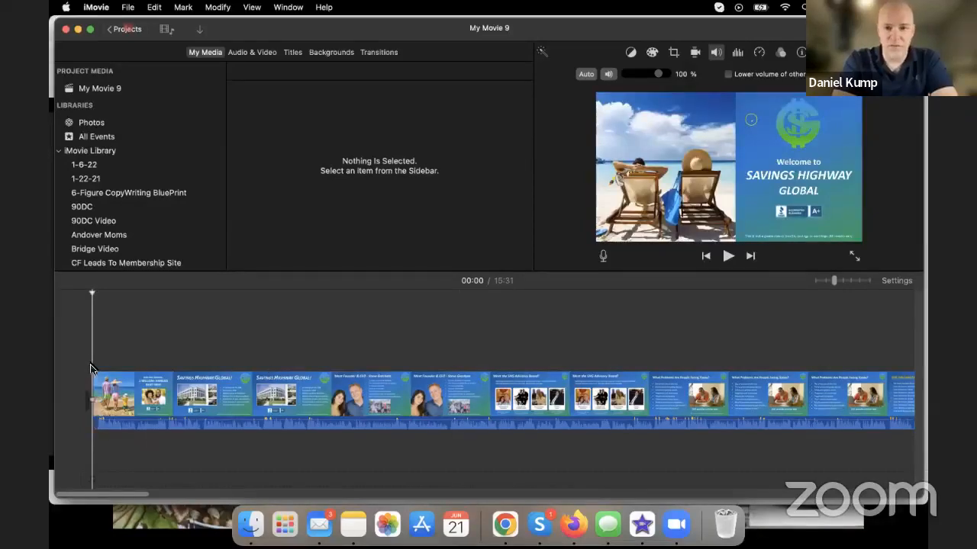
key("space")
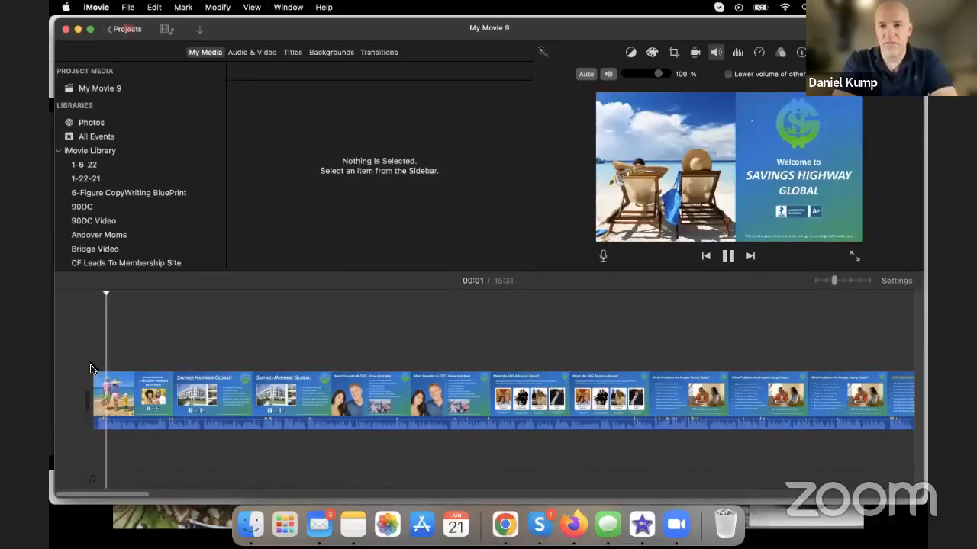
key("space")
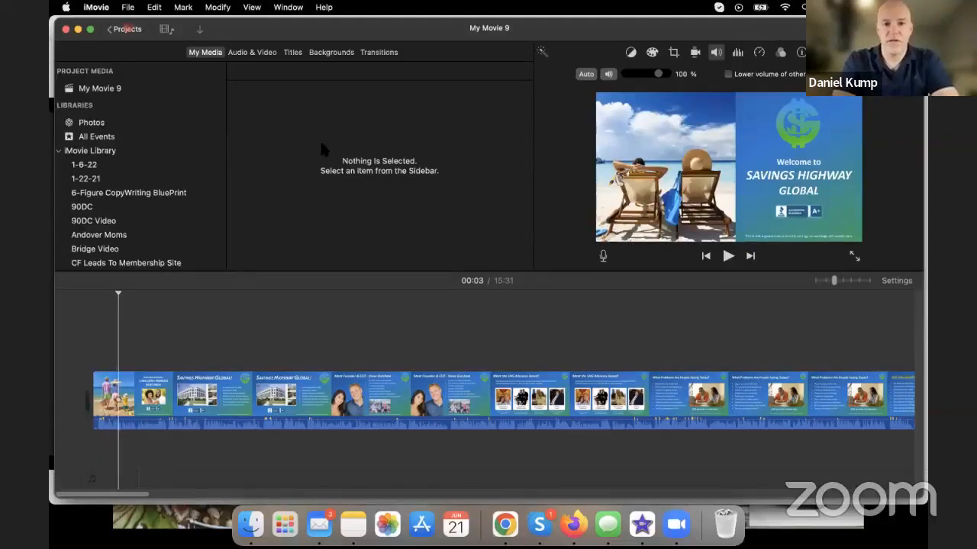
Add a Fade to White transition before the imported clip and play back the movie's opening
left_click(379, 52)
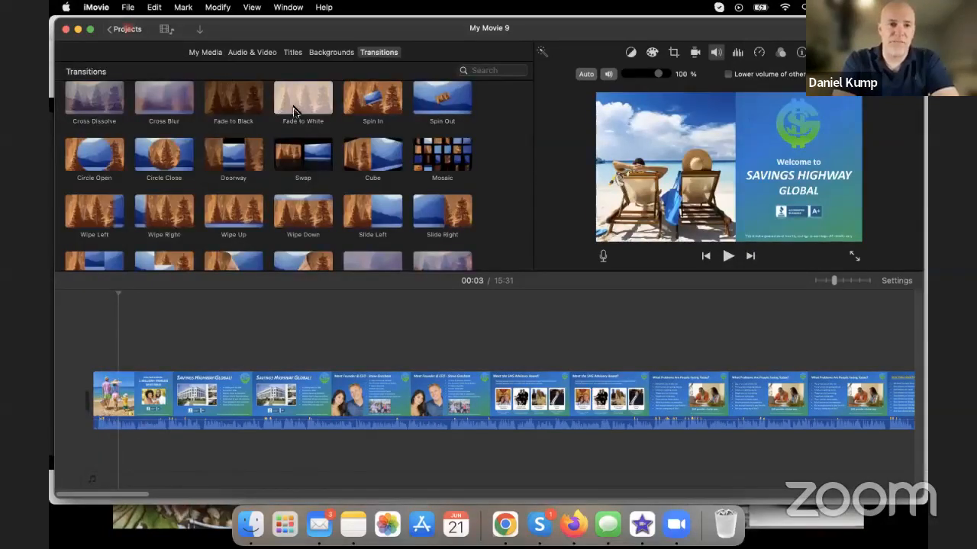
left_click_drag(303, 99, 57, 412)
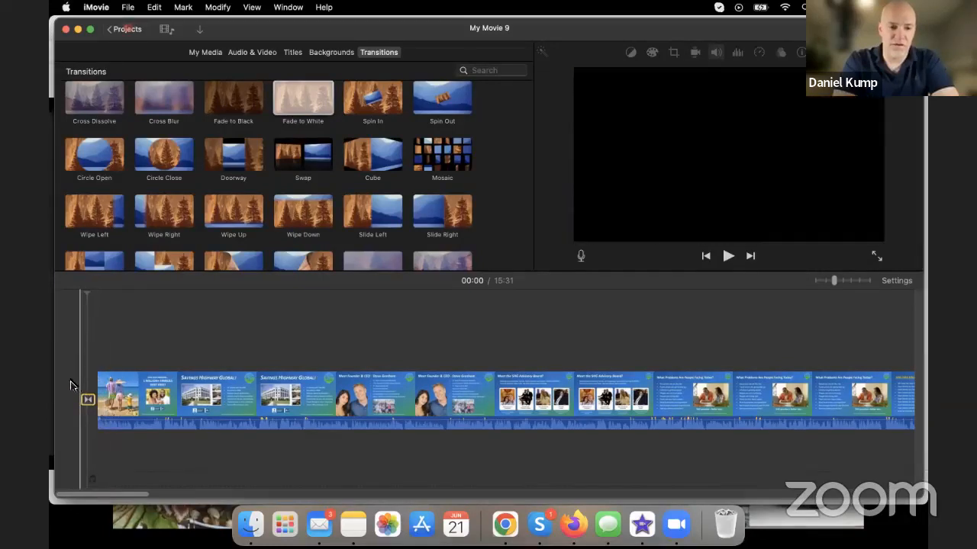
key("space")
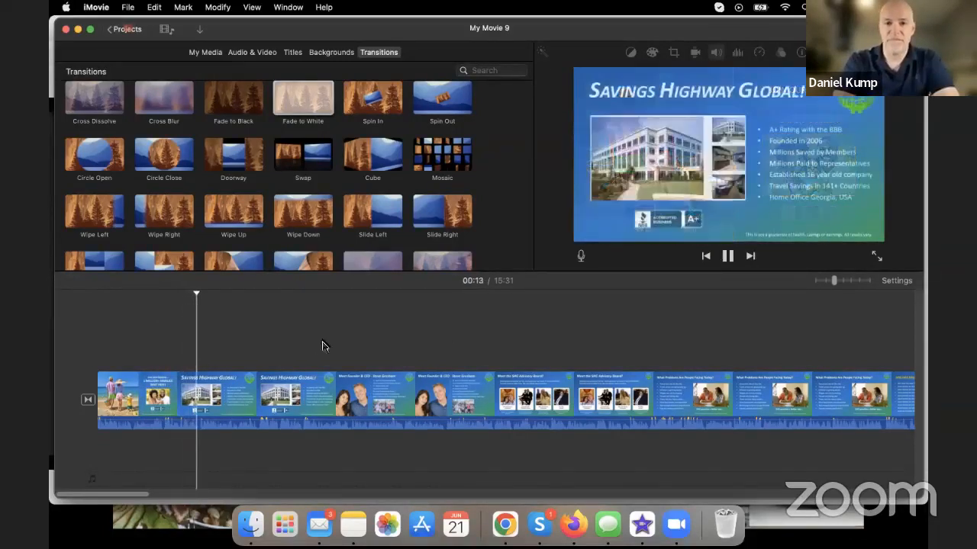
scroll(375, 348, "right", 5)
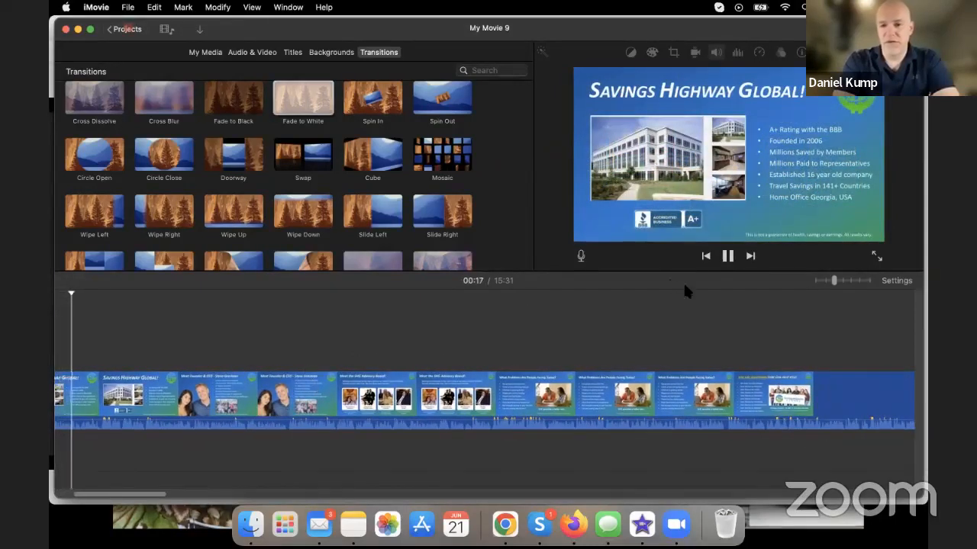
left_click(728, 258)
Look through the timeline from the opening to the end and select the imported clip near its end
scroll(601, 326, "right", 5)
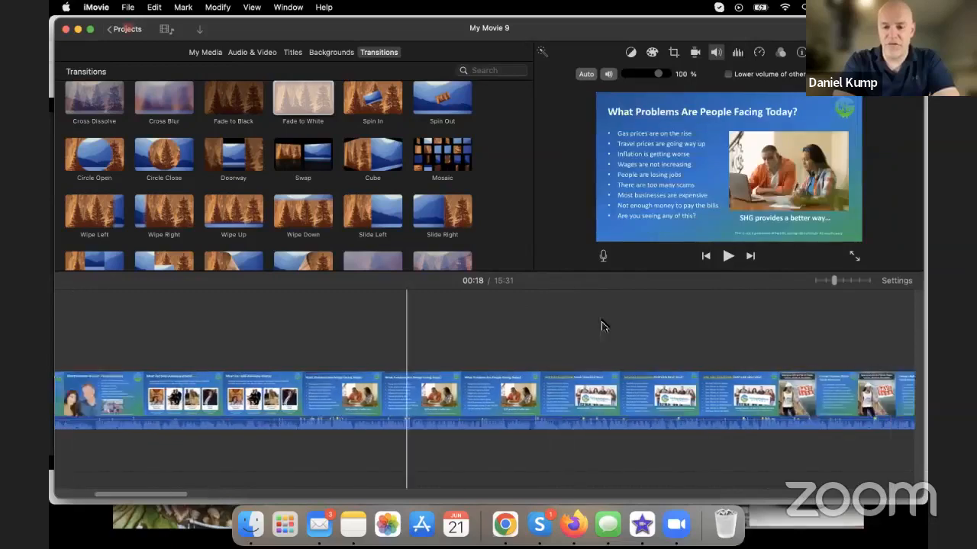
scroll(602, 327, "right", 15)
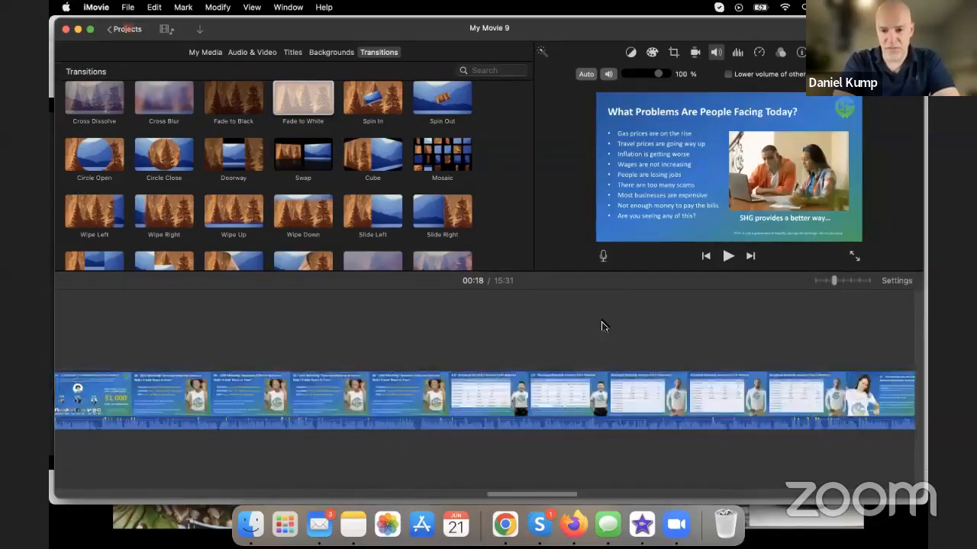
scroll(602, 326, "right", 9)
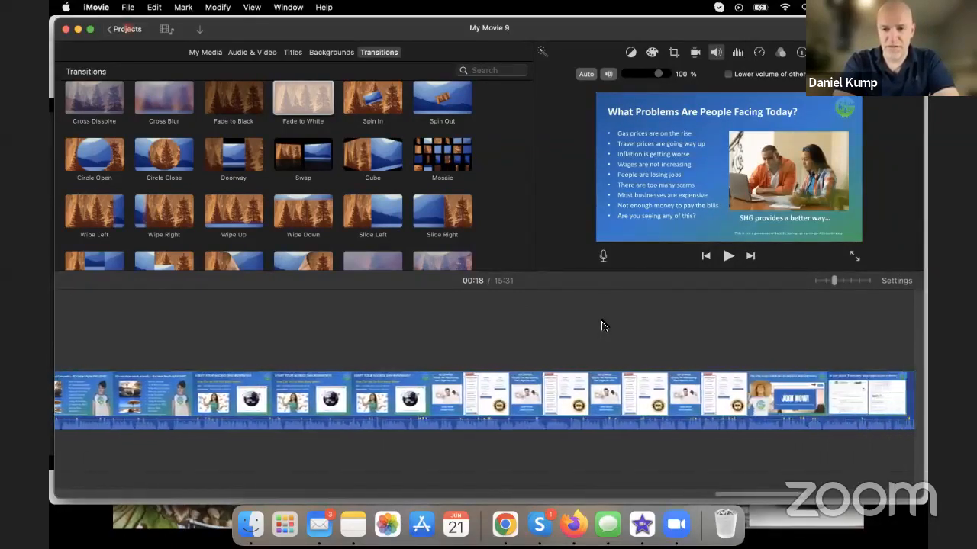
scroll(601, 326, "right", 8)
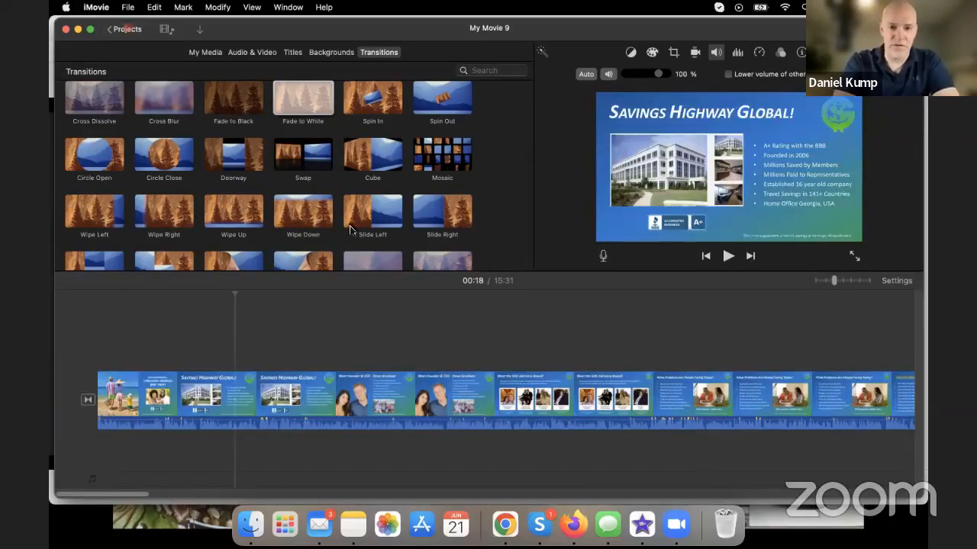
scroll(460, 348, "right", 15)
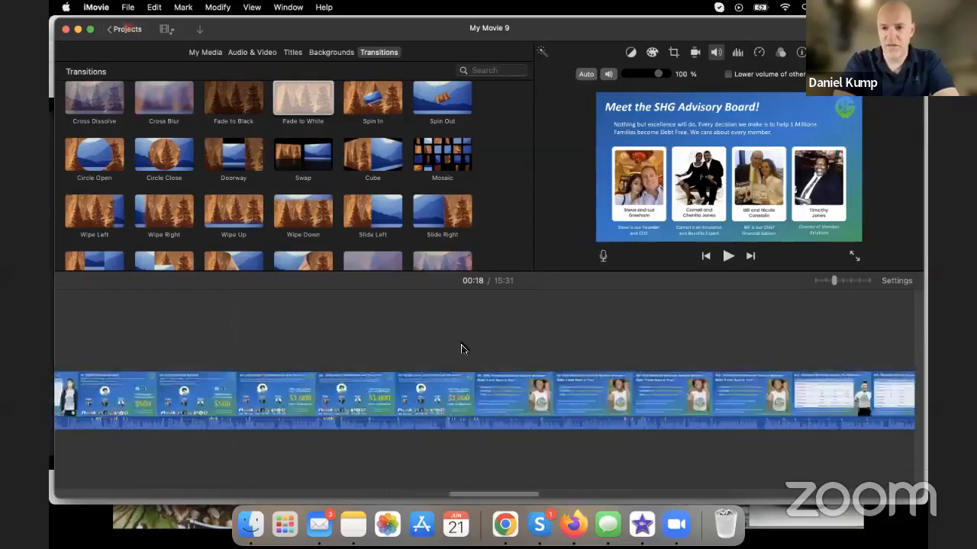
scroll(461, 348, "right", 10)
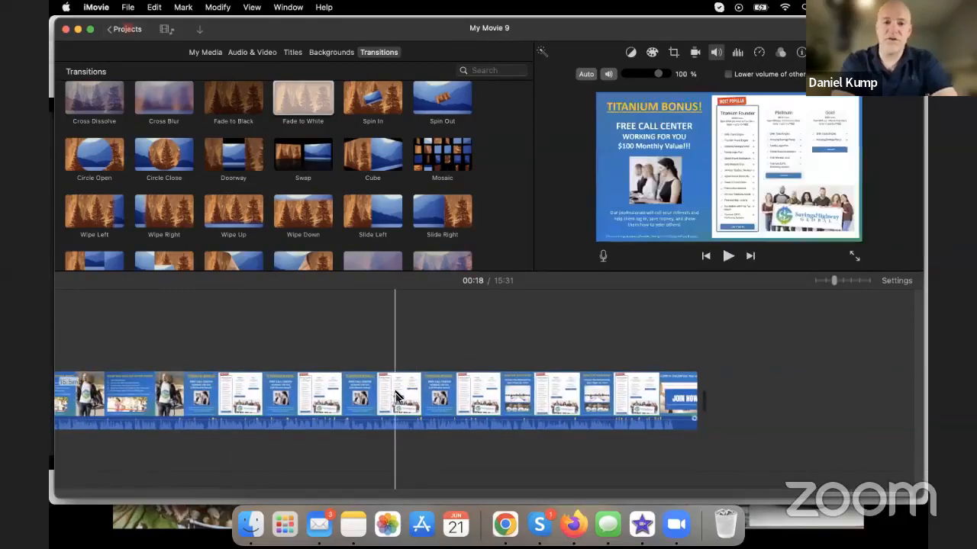
left_click(395, 396)
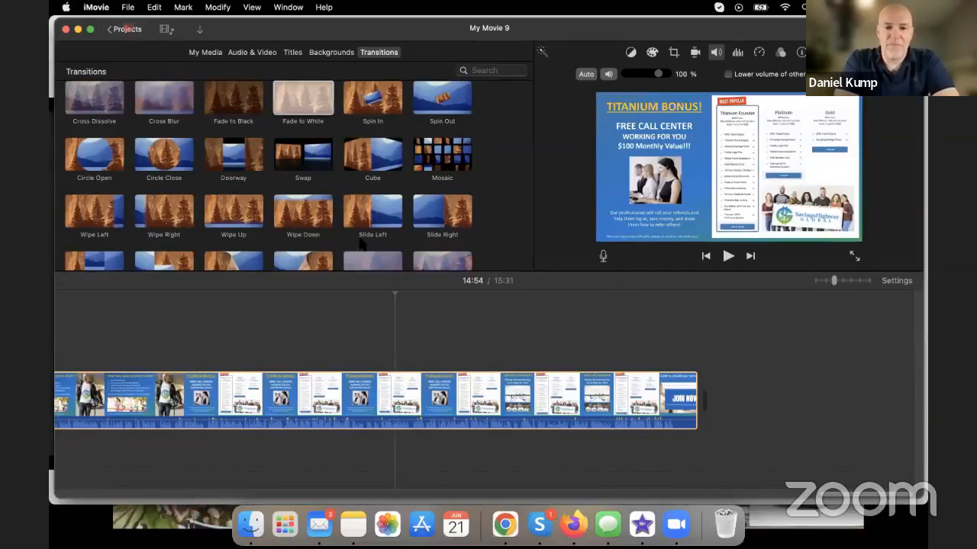
Circle the volume control with Zoom's annotation pen and raise the imported clip's volume to 200%
left_click(339, 260)
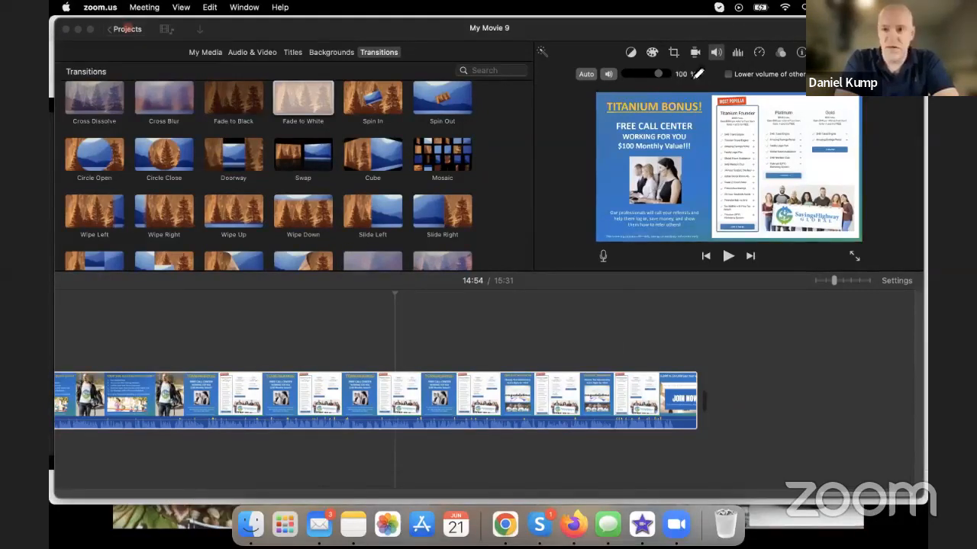
mouse_move(657, 92)
left_mouse_down()
mouse_move(694, 83)
mouse_move(648, 44)
mouse_move(632, 103)
mouse_move(684, 33)
mouse_move(596, 47)
left_mouse_up()
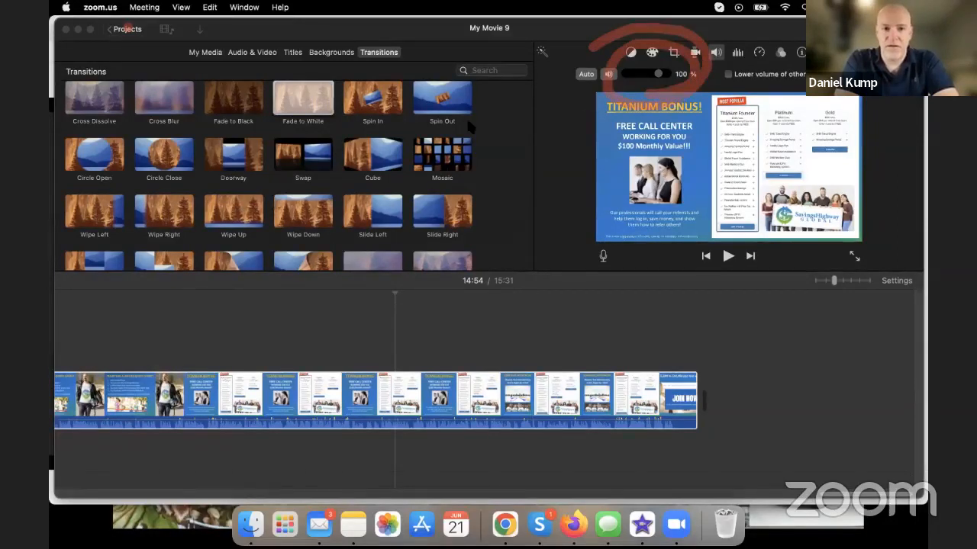
left_click(658, 76)
left_click_drag(658, 77, 660, 80)
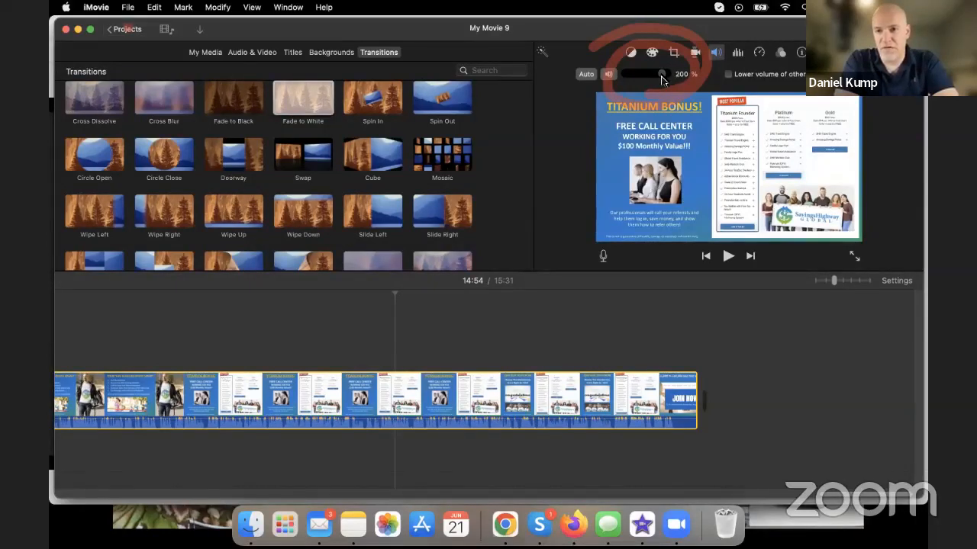
Apply the Bass Boost equalizer preset to the clip and play back a few seconds of it
left_click(737, 55)
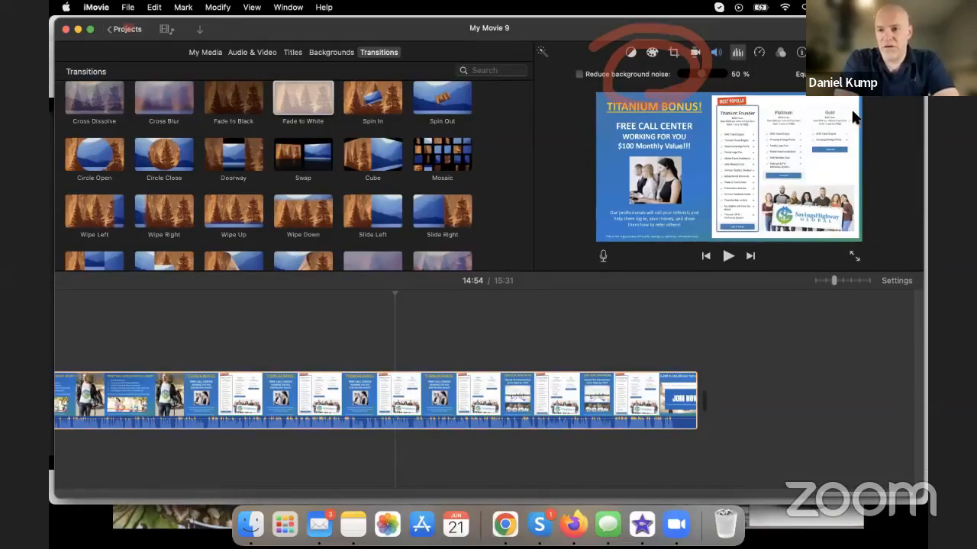
left_click(862, 74)
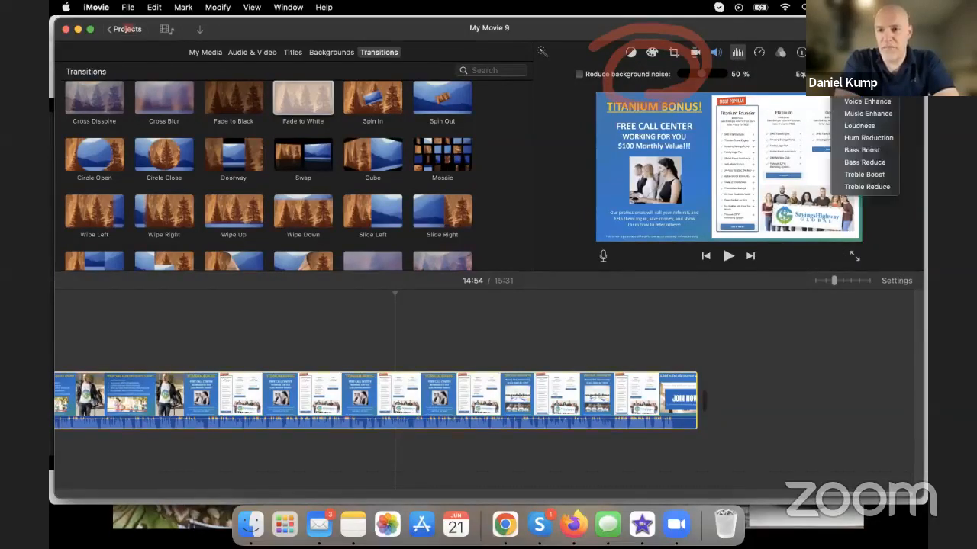
left_click(862, 150)
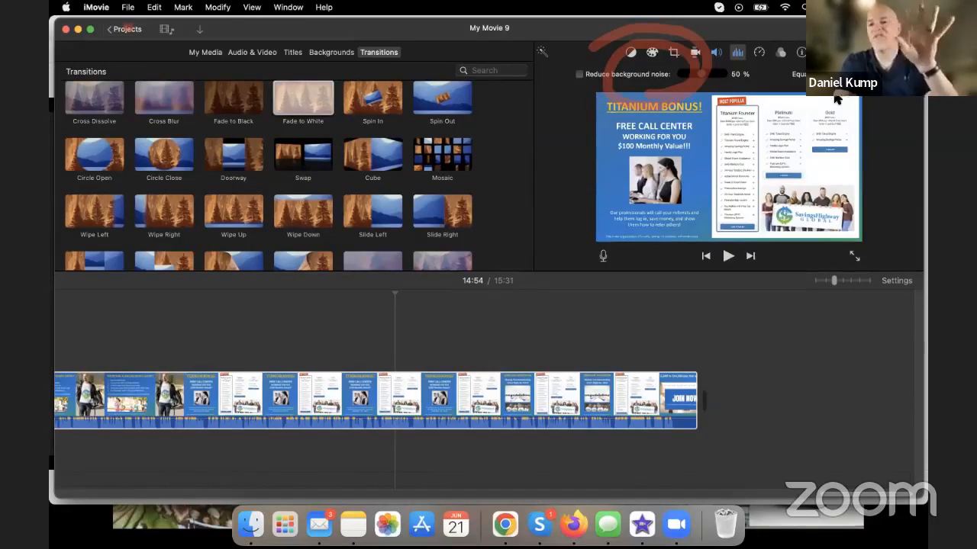
key("space")
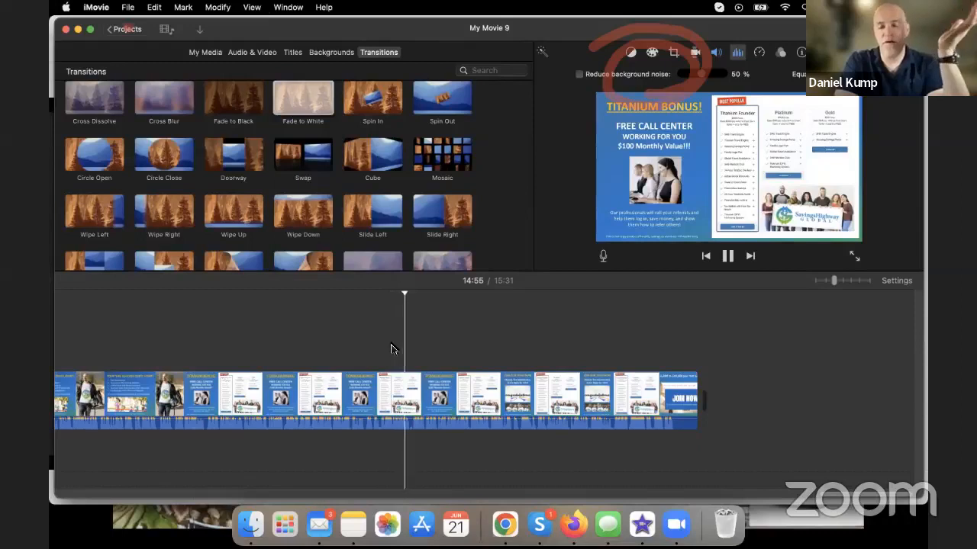
key("space")
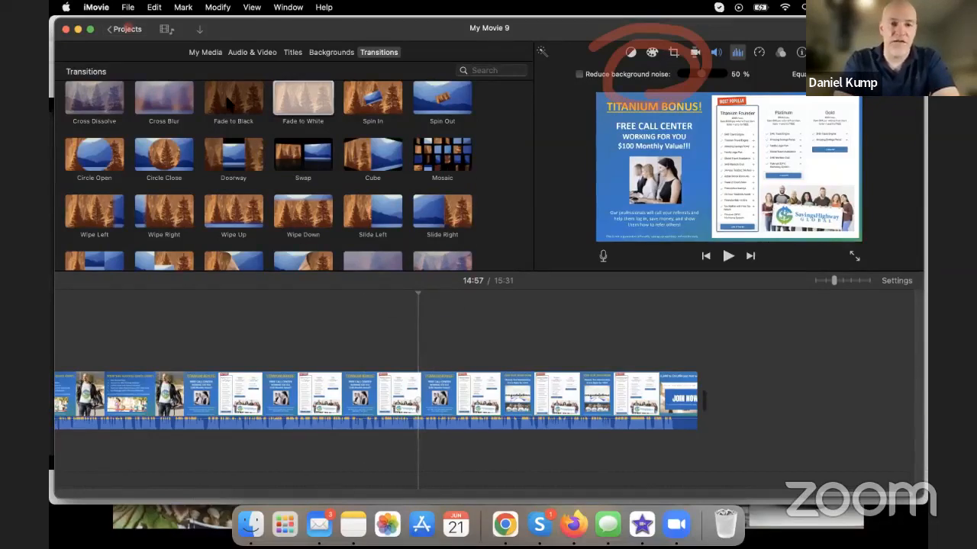
Add a Fade to Black transition after the clip, preview the ending, and trim the clip's end slightly
left_click_drag(229, 105, 696, 399)
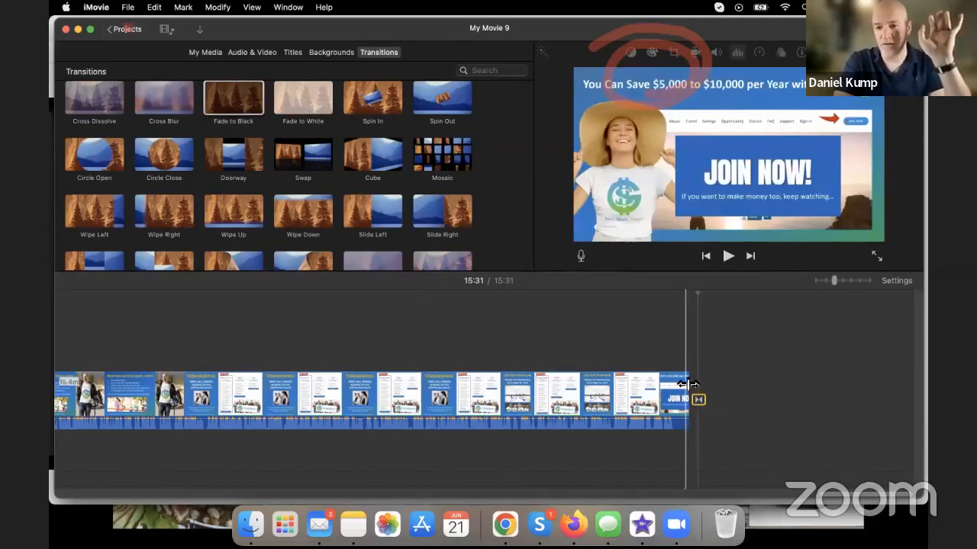
key("space")
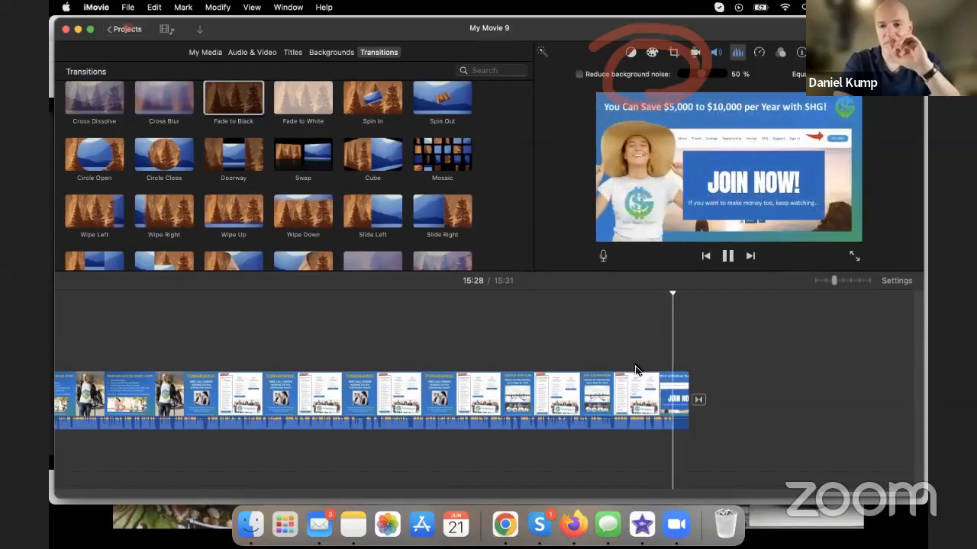
key("space")
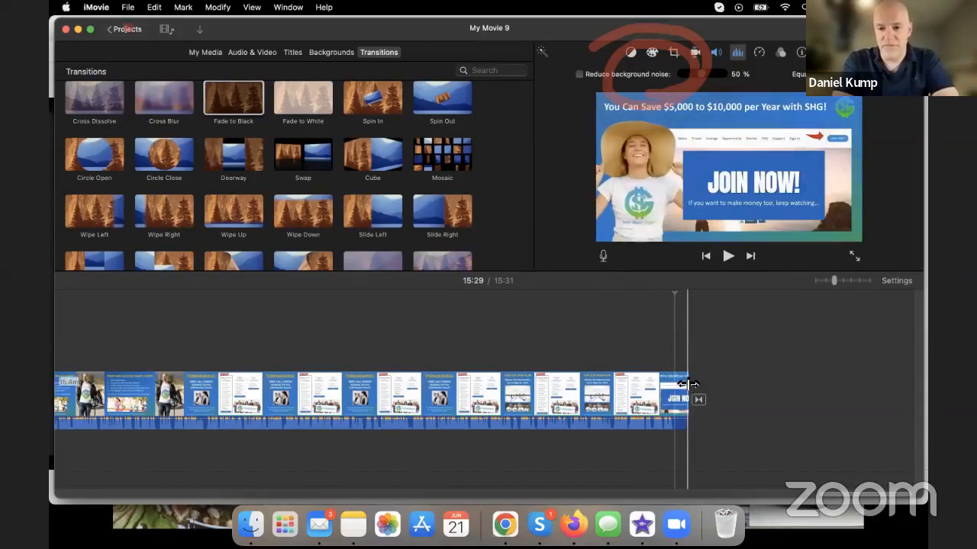
left_click_drag(688, 386, 673, 385)
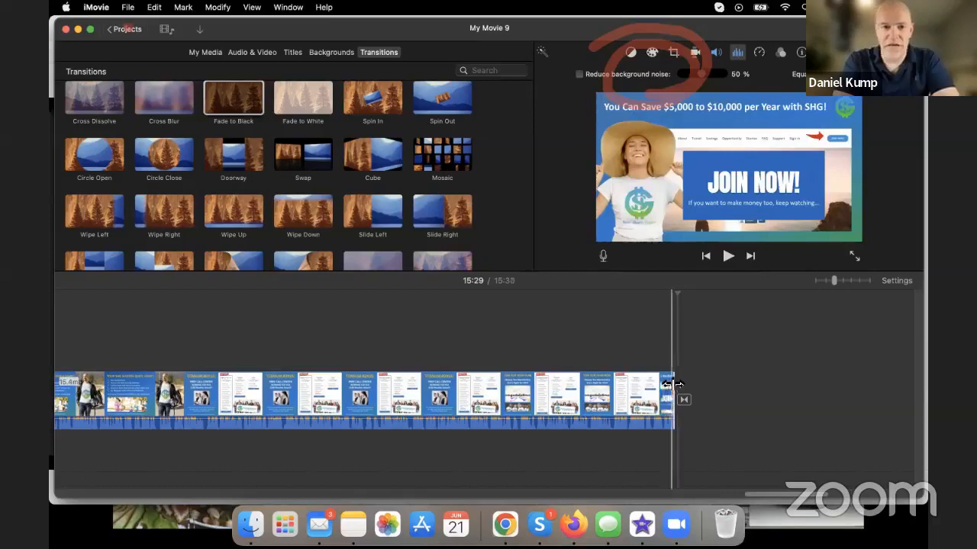
Add the Industrial background to the timeline after the Fade to Black transition
left_click(293, 54)
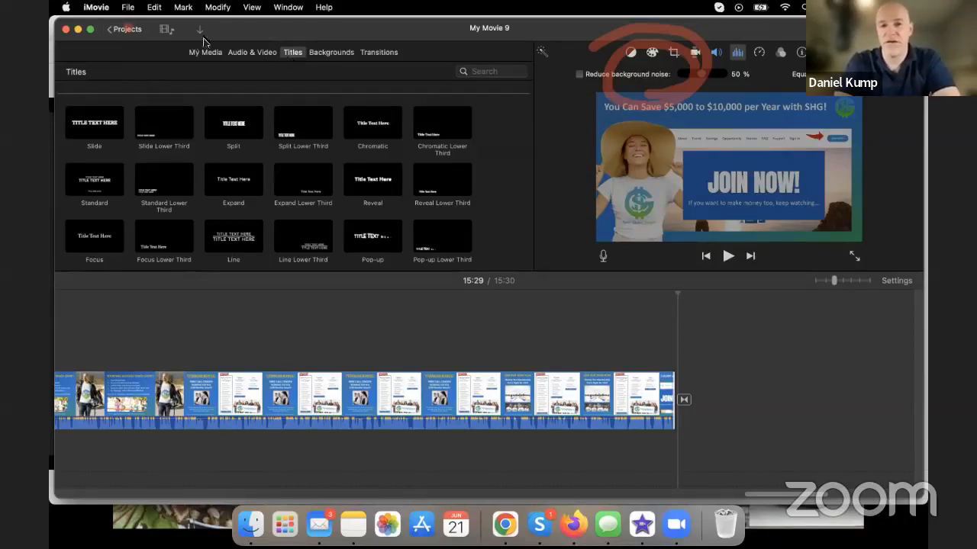
left_click(331, 53)
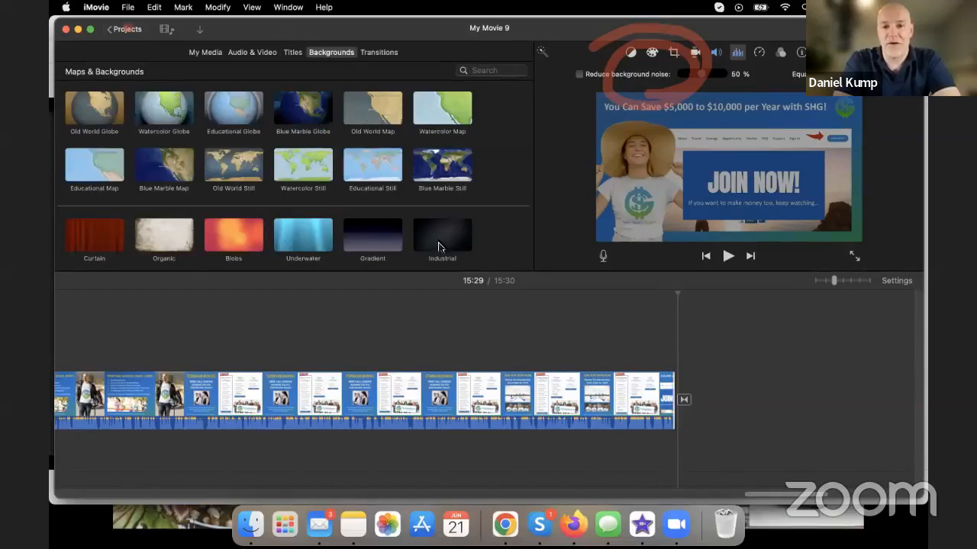
left_click_drag(439, 246, 744, 390)
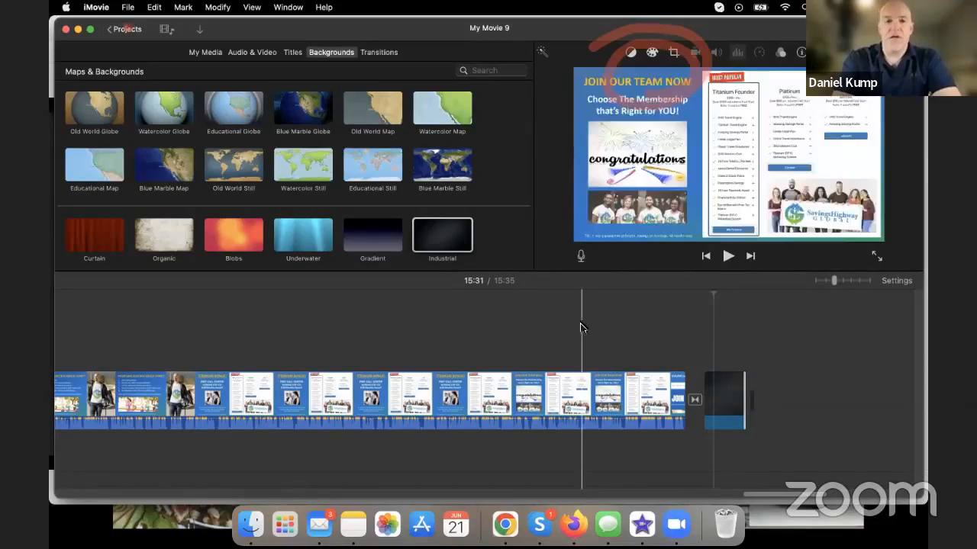
Place a Split title over the Industrial background at the end of the movie
left_click(293, 52)
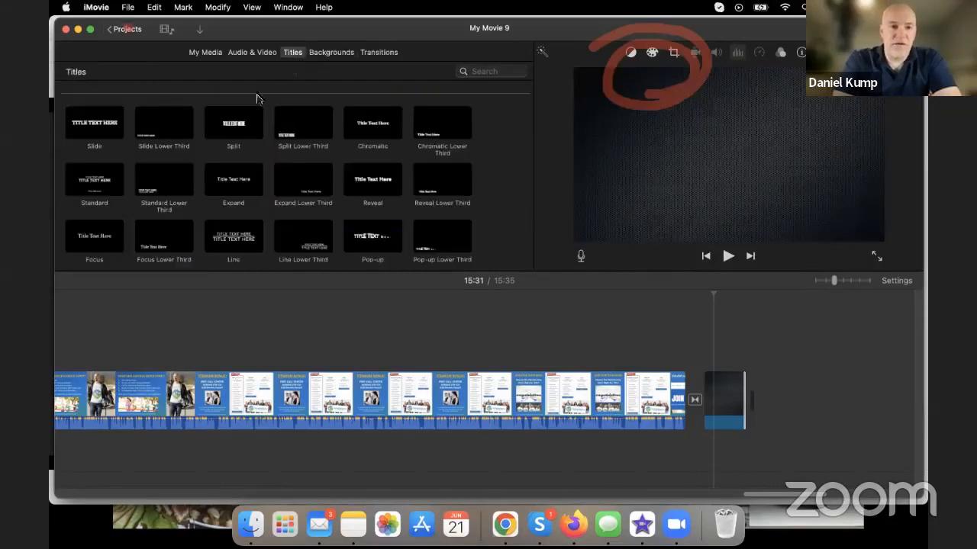
left_click(226, 133)
left_click_drag(227, 133, 744, 359)
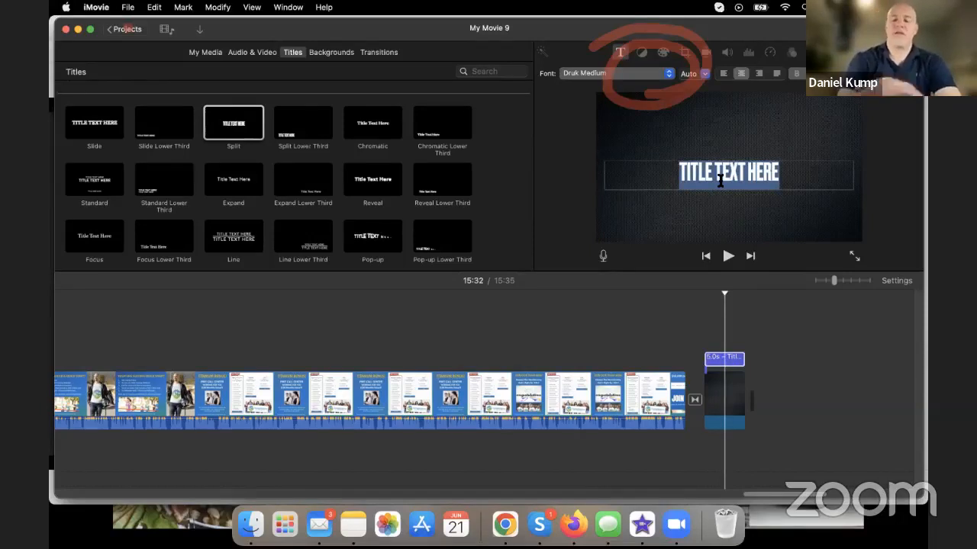
Replace the placeholder title text with "CLICK BELOW TO ACTIVATE YOUR ACCOUNT!"
type("CLICK ")
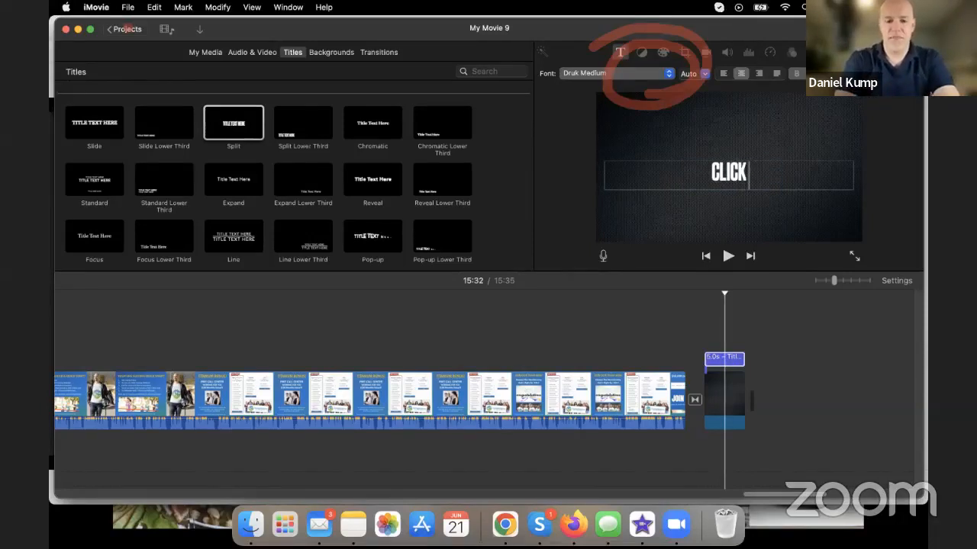
type("BELOW")
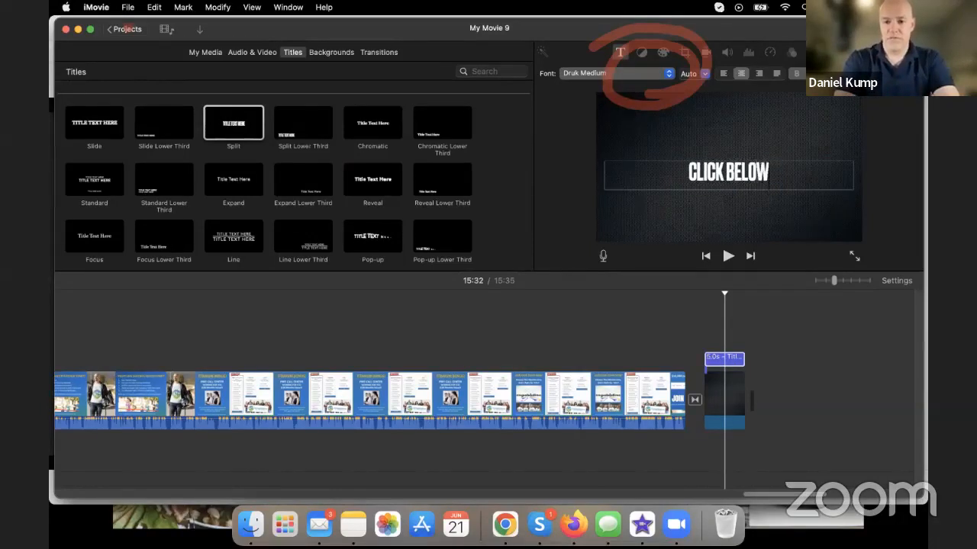
type(" TO ACTI")
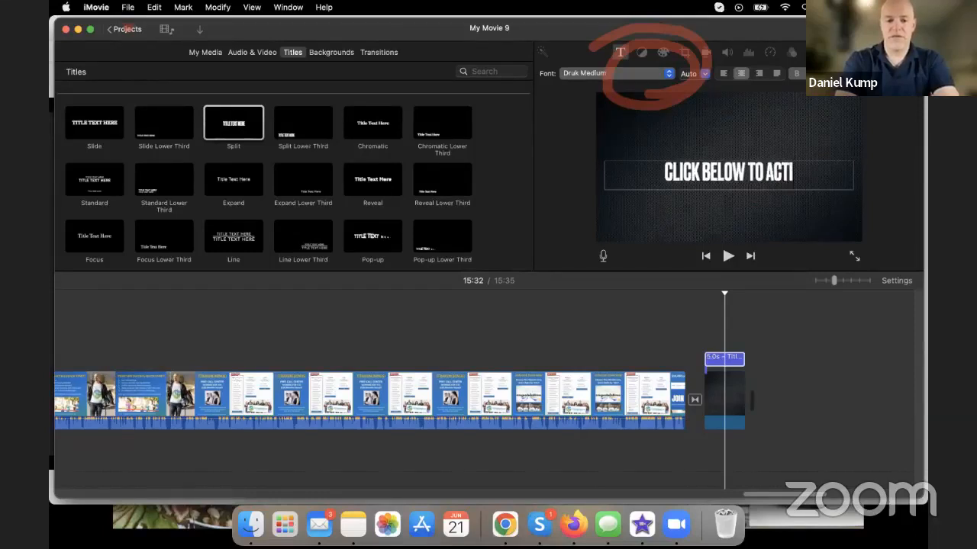
type("VATE YOUR A")
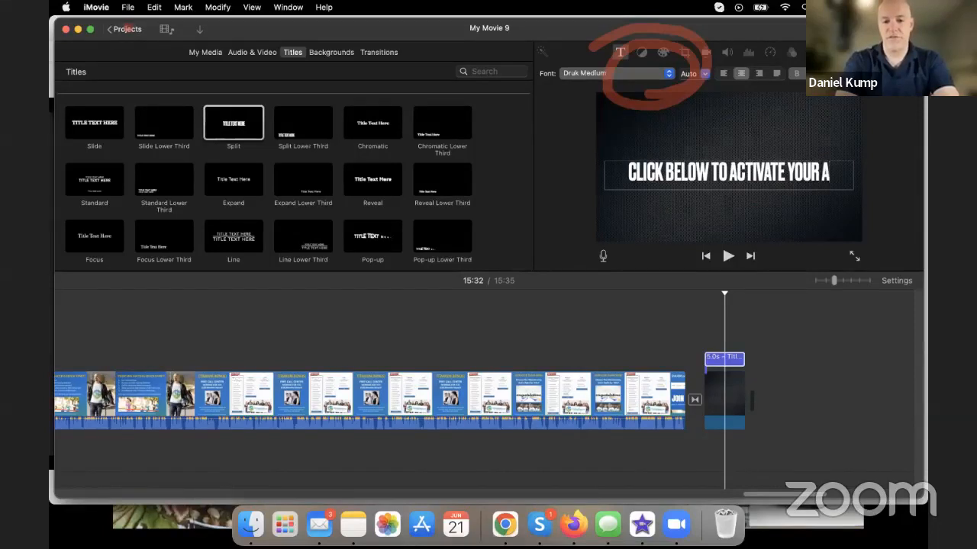
type("CCOUNT!")
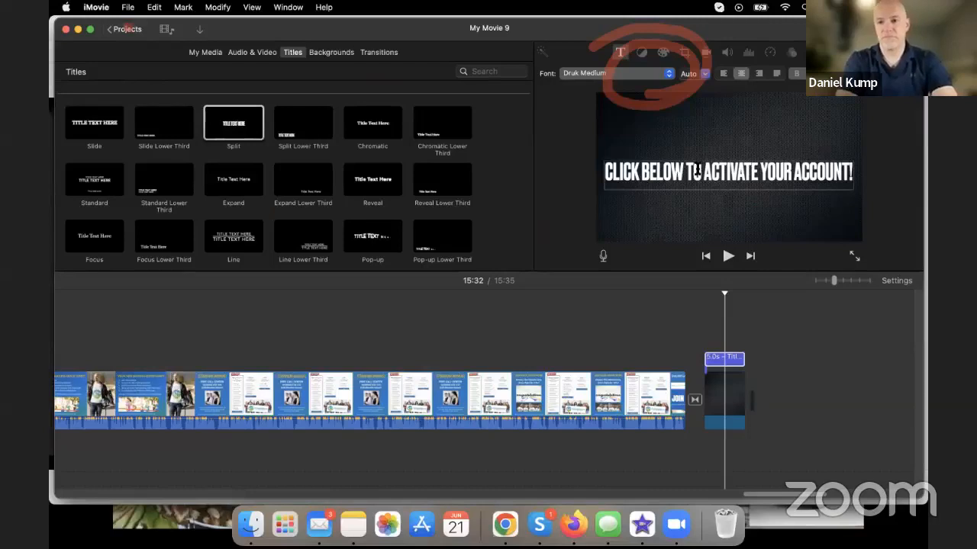
Color the word ACTIVATE red in the closing title
triple_click(726, 174)
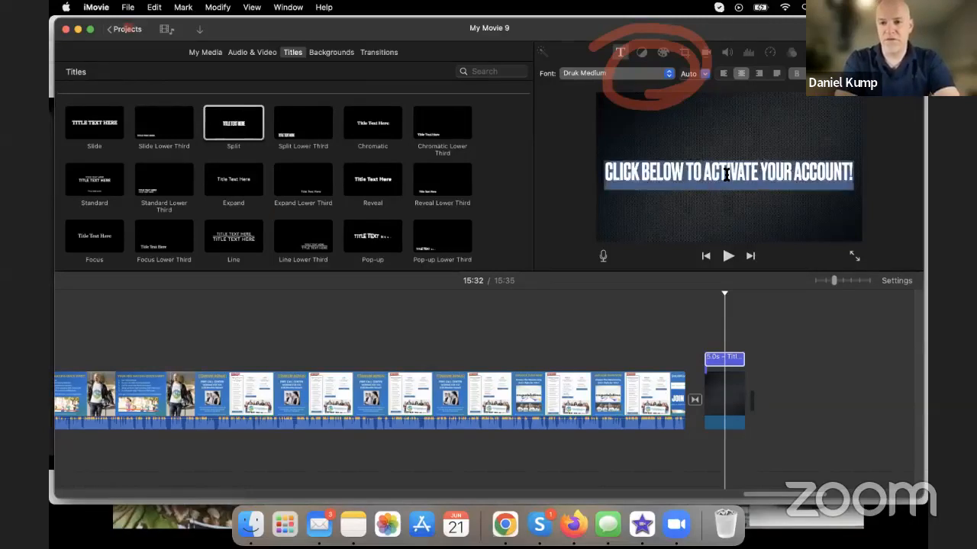
double_click(726, 174)
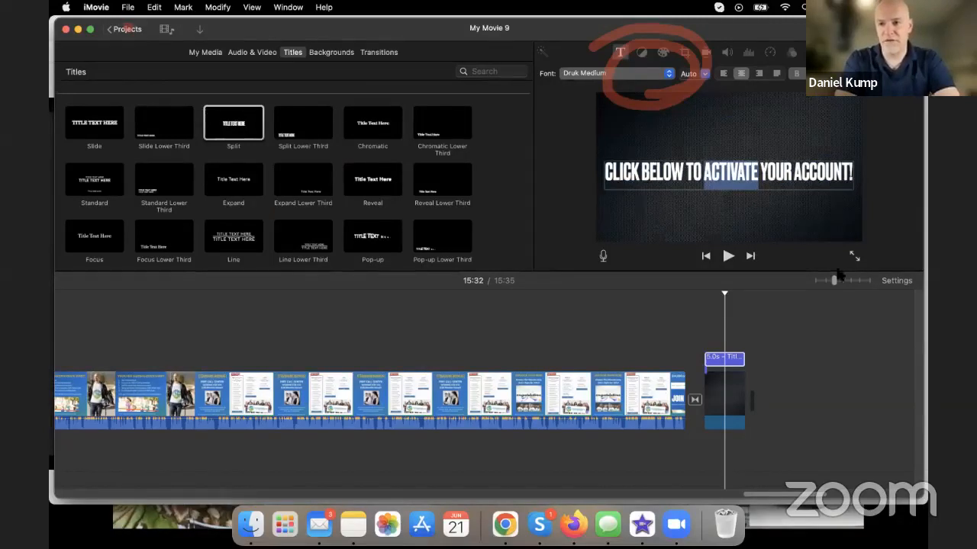
left_click(852, 74)
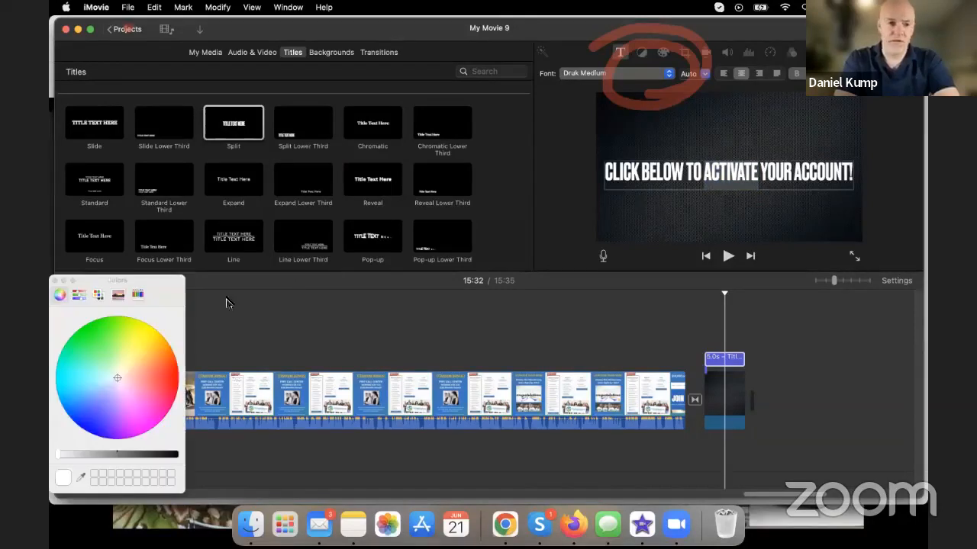
left_click(178, 378)
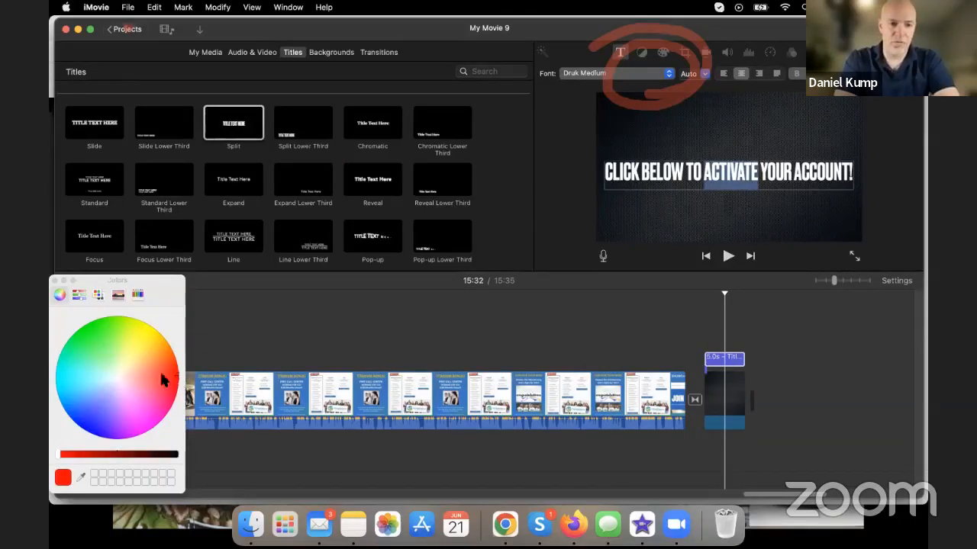
left_click(54, 281)
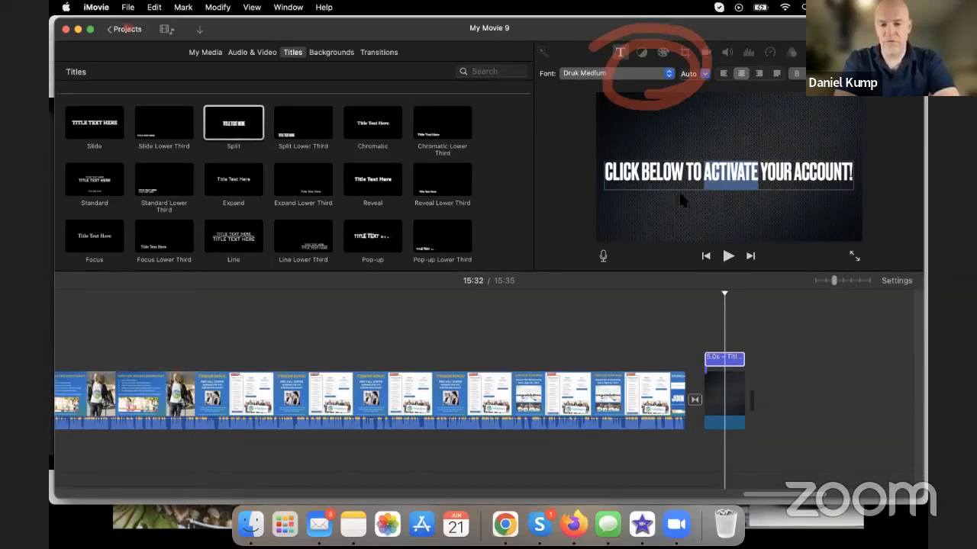
Try font sizes 212 and 190 on the whole closing title, and settle on a size that keeps it on one line
key("super+a")
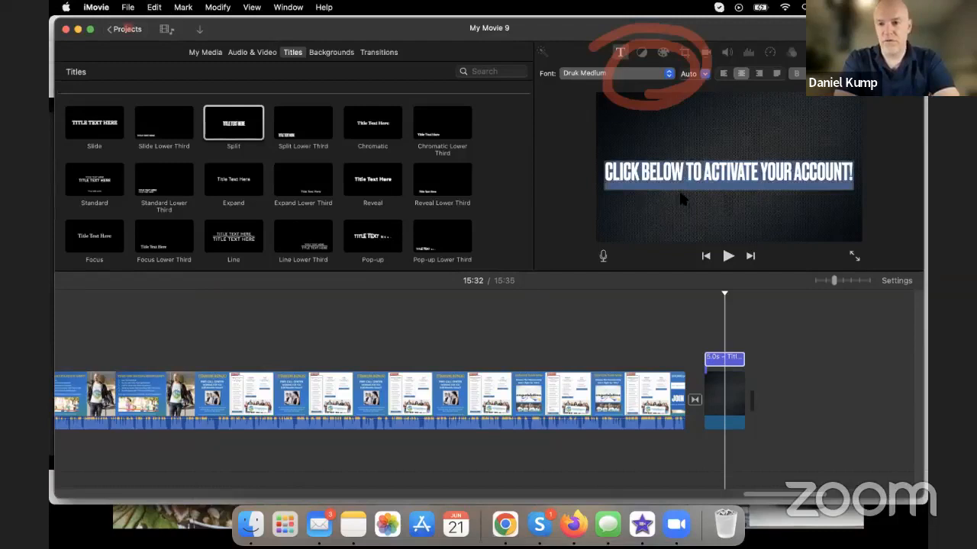
left_click(704, 74)
scroll(698, 113, "down", 3)
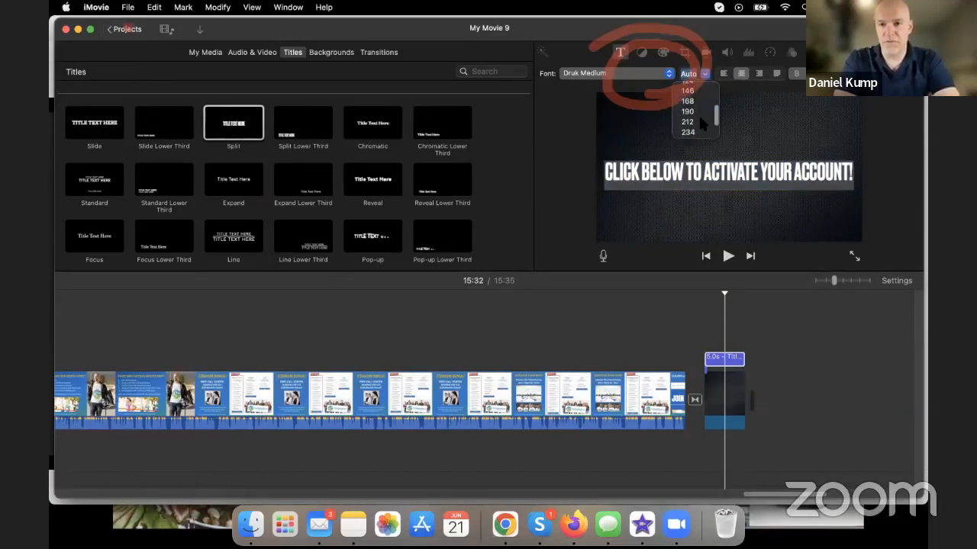
left_click(689, 122)
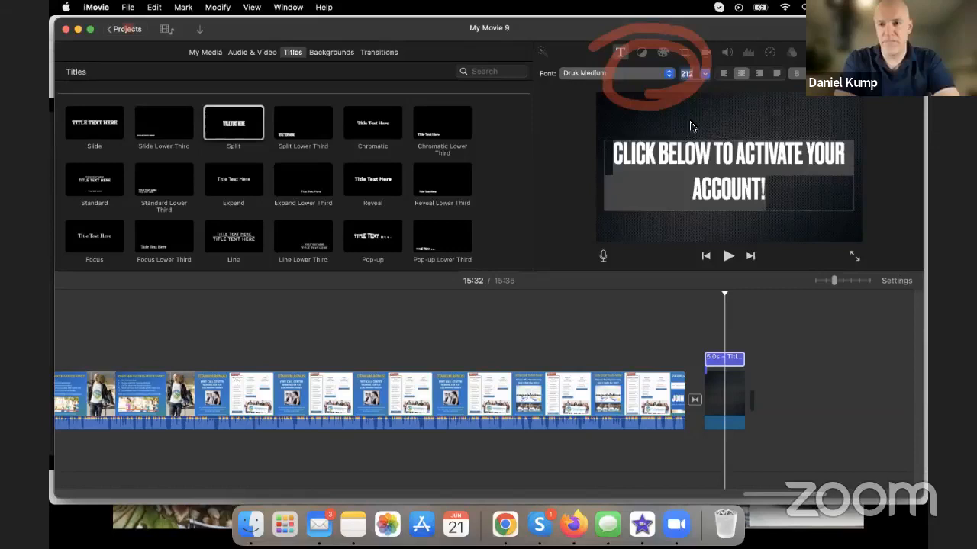
left_click(705, 74)
scroll(698, 107, "up", 2)
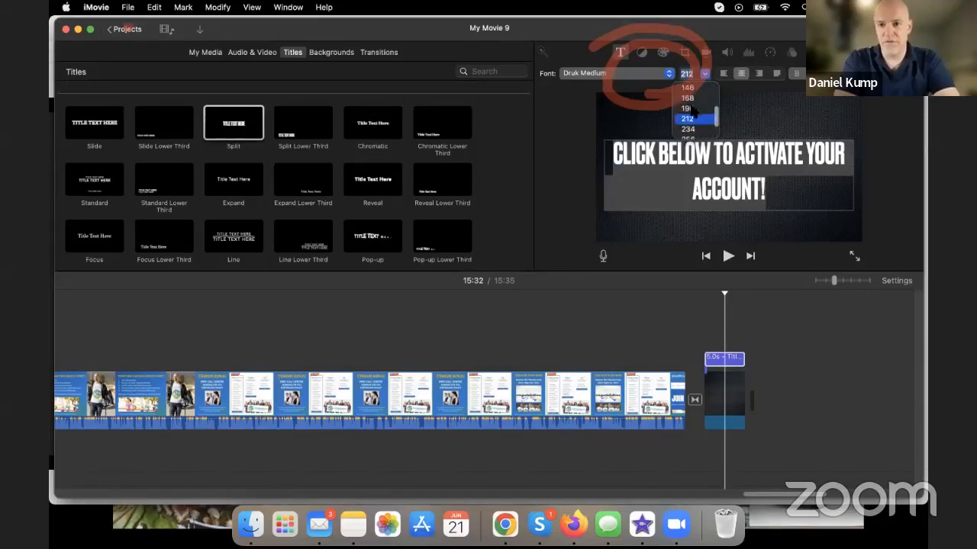
left_click(691, 109)
left_click(705, 74)
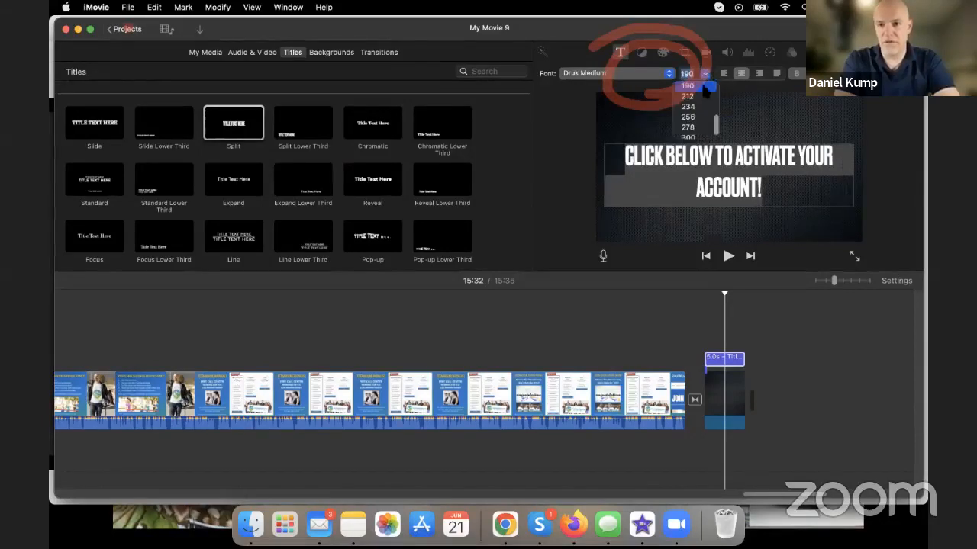
scroll(690, 111, "down", 3)
left_click(690, 107)
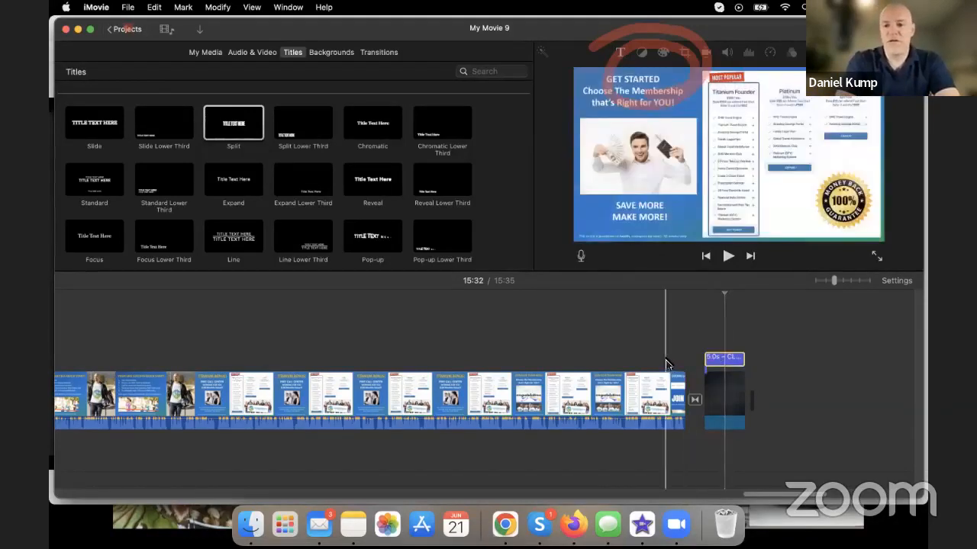
Play the end of the movie through the Fade to Black transition to check the closing title
left_click(666, 360)
key("space")
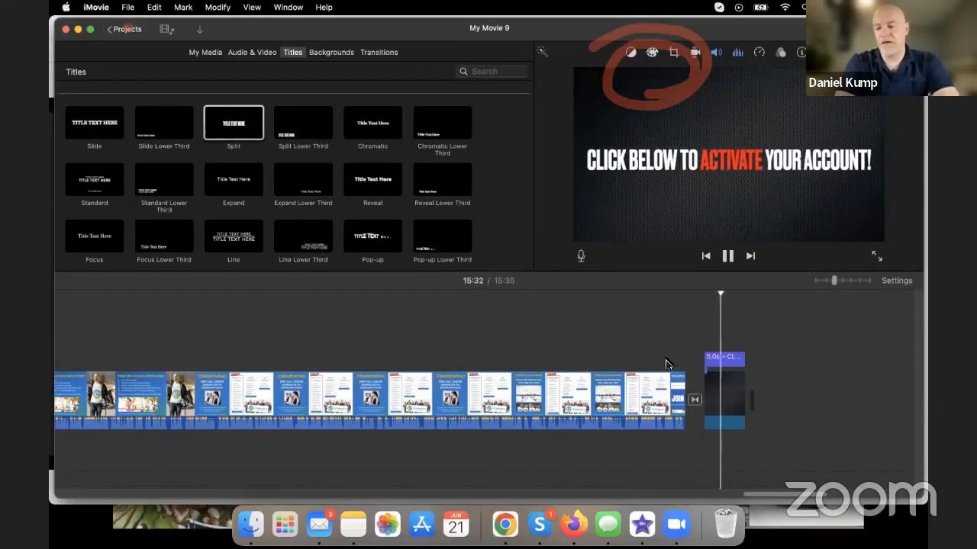
key("space")
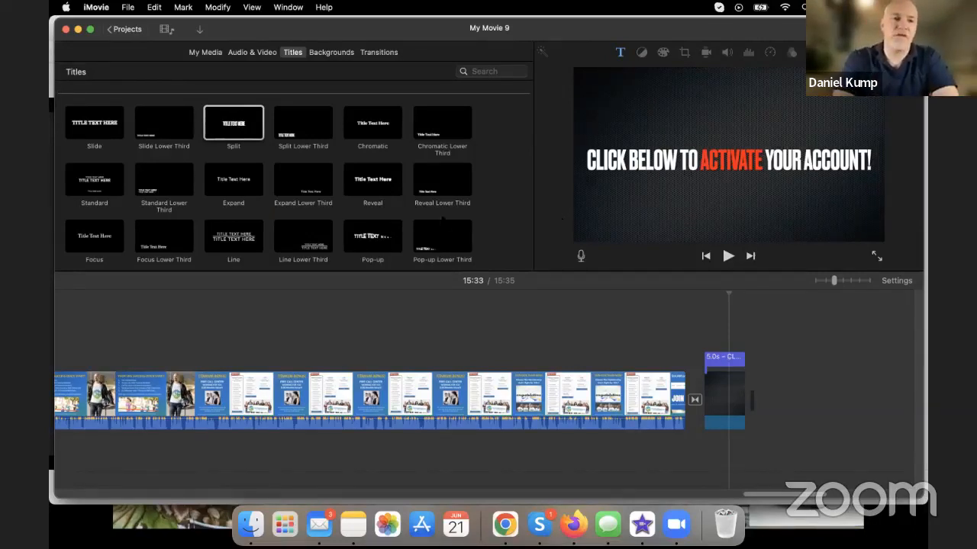
Browse the Theme Music in the sound effects library and audition the Playful, Neon and Travel tracks
left_click(204, 53)
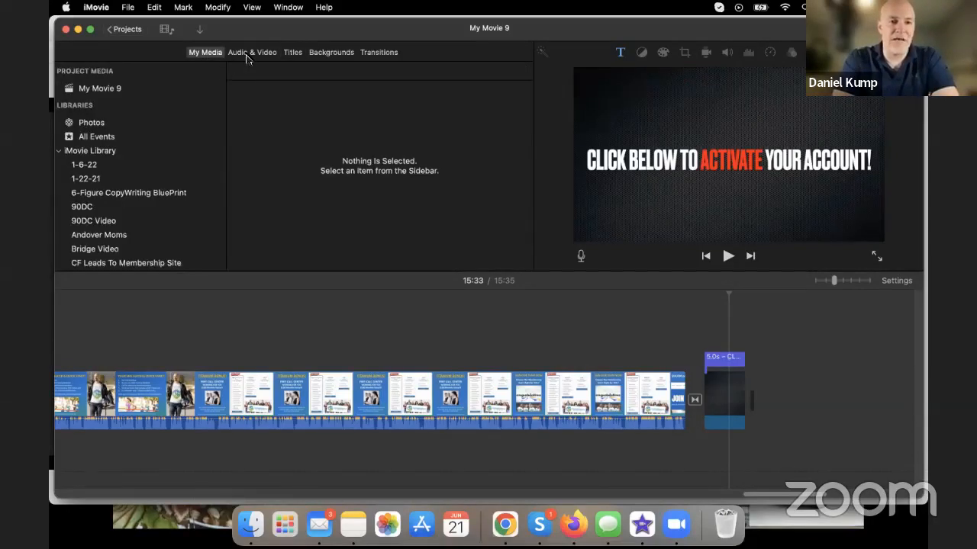
left_click(246, 57)
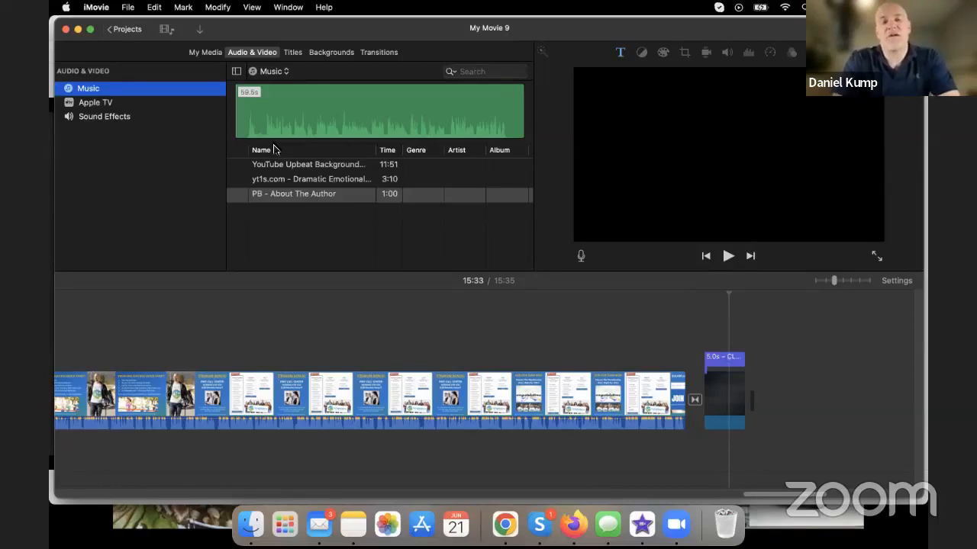
left_click(110, 119)
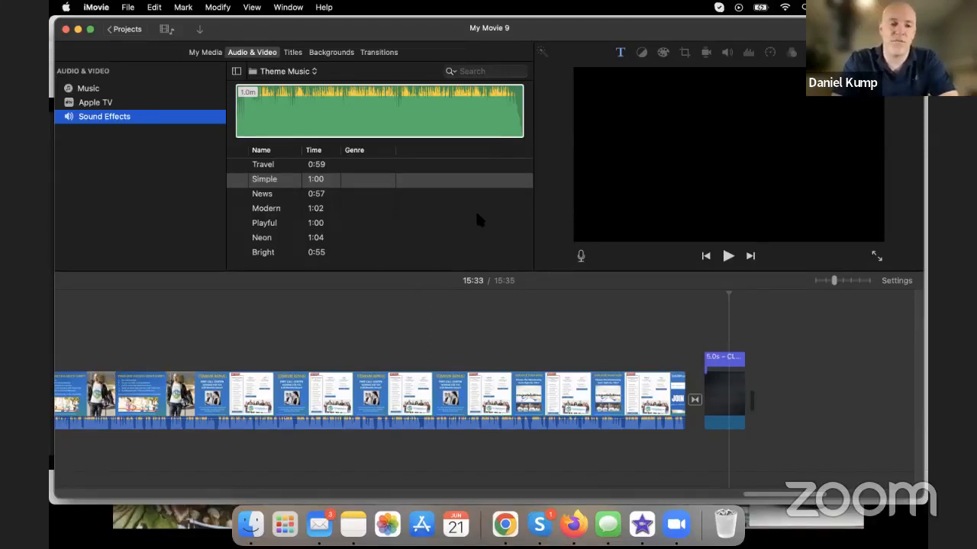
left_click(238, 223)
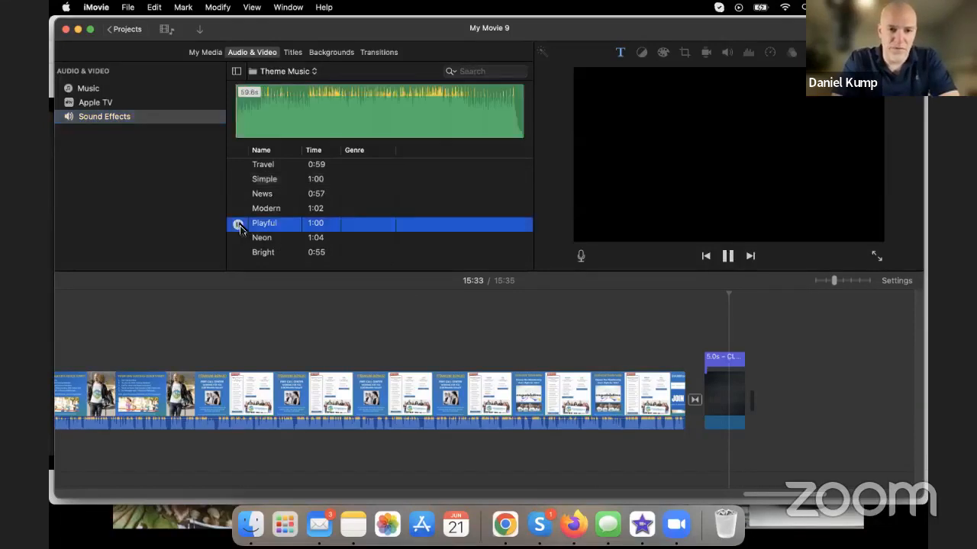
left_click(238, 225)
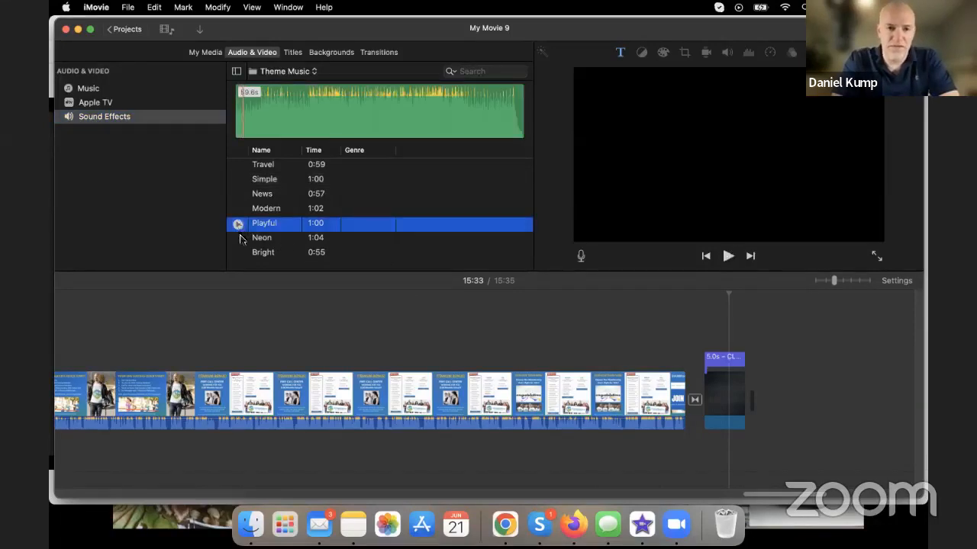
left_click(238, 239)
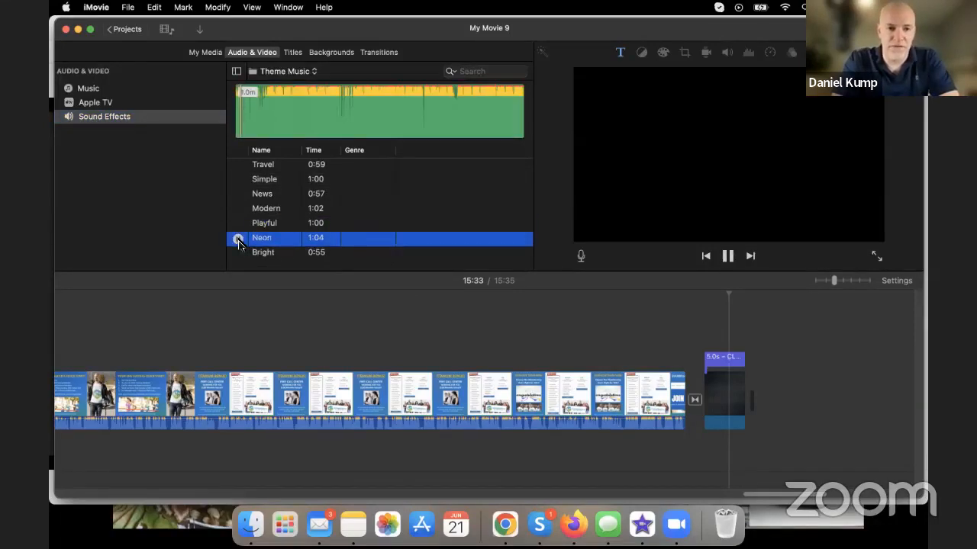
left_click(238, 239)
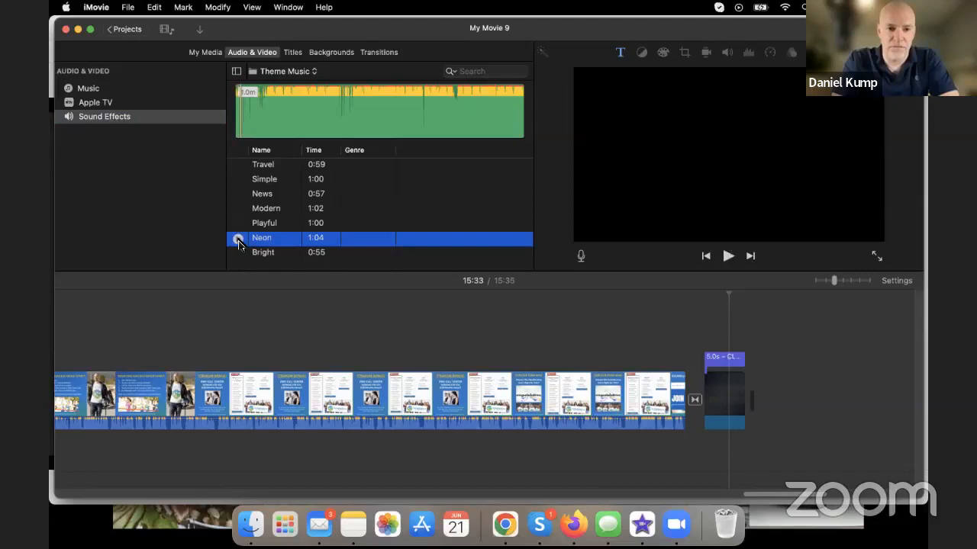
left_click(238, 165)
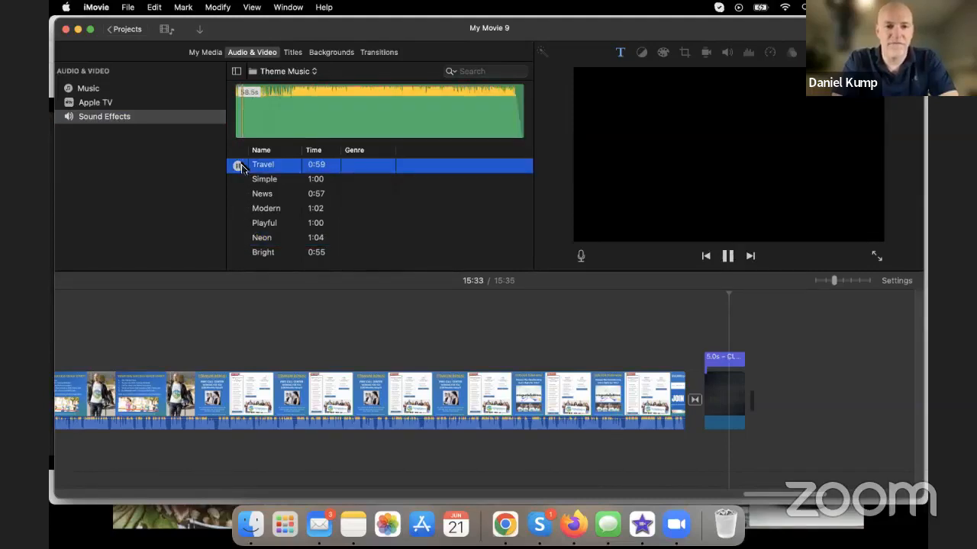
Listen to the Playful track again at a raised system volume, stop it, and lower the volume
left_click(238, 224)
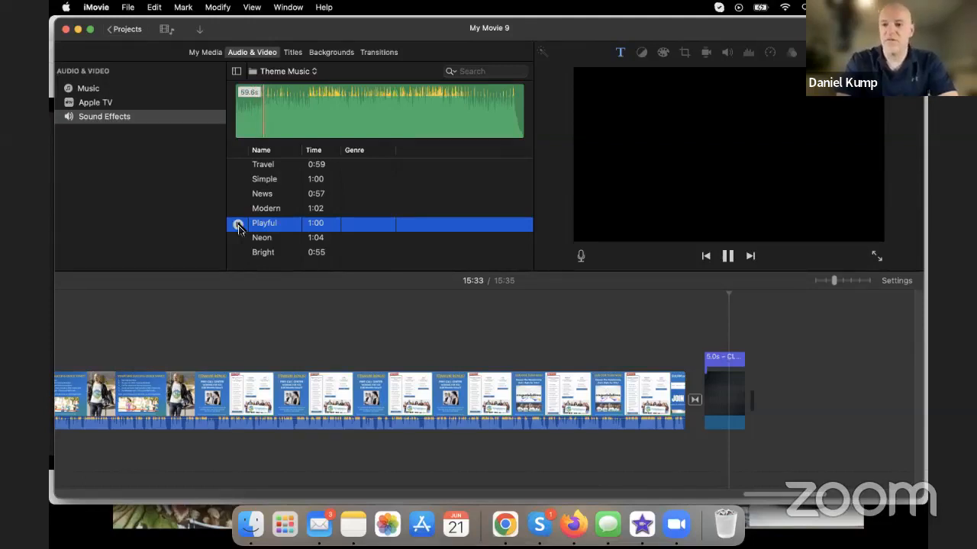
key("XF86AudioRaiseVolume")
key("XF86AudioRaiseVolume")
key("XF86AudioRaiseVolume")
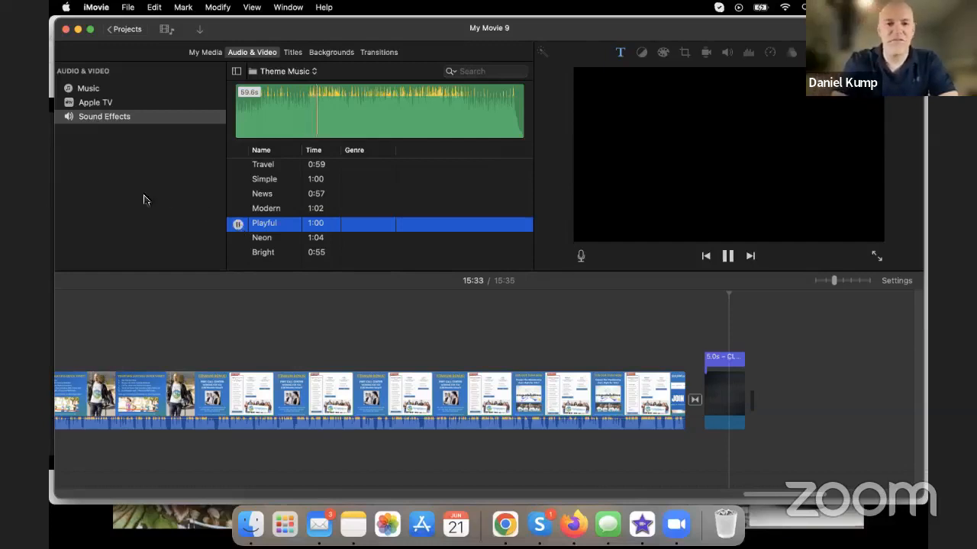
left_click(238, 225)
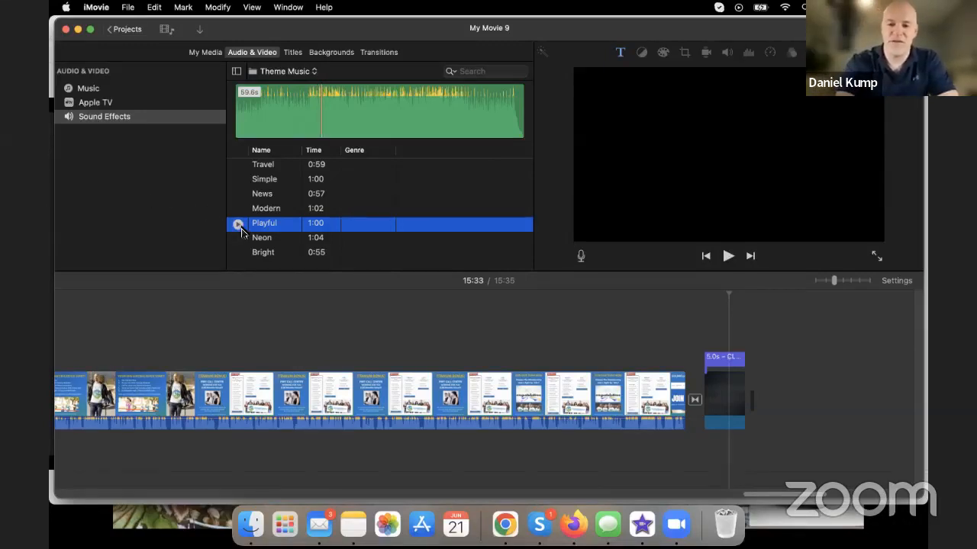
key("XF86AudioLowerVolume")
key("XF86AudioLowerVolume")
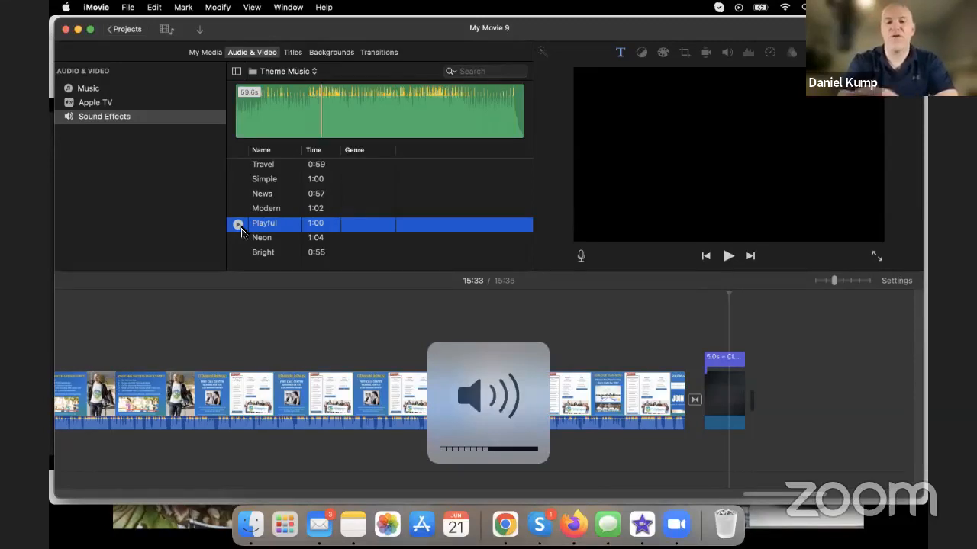
Add the Playful theme music beneath the video at the start of the movie
left_click(302, 113)
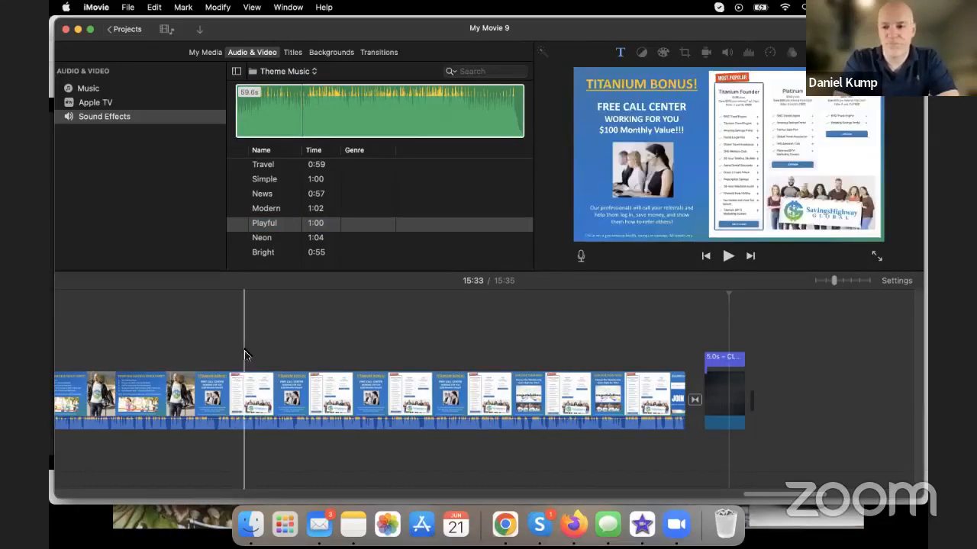
scroll(244, 353, "left", 10)
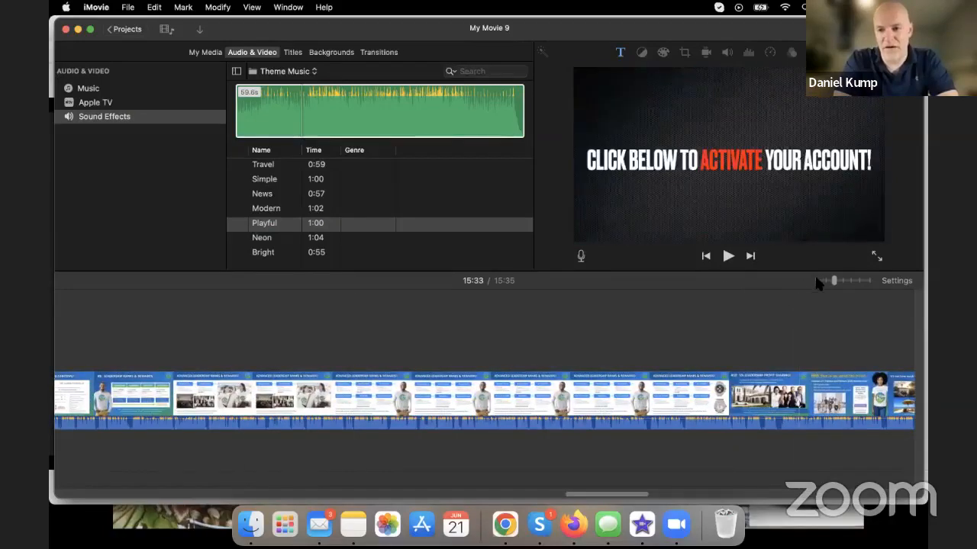
left_click(816, 280)
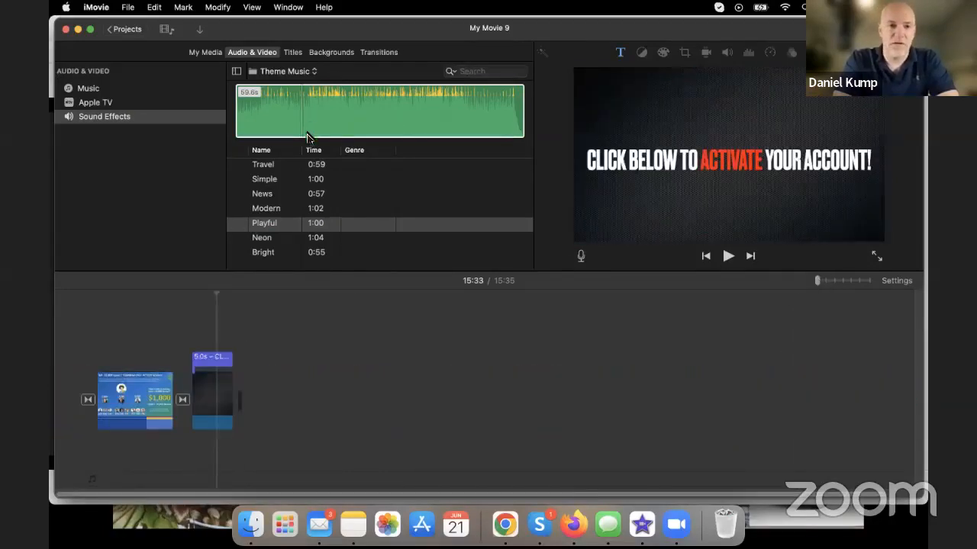
left_click_drag(314, 135, 65, 456)
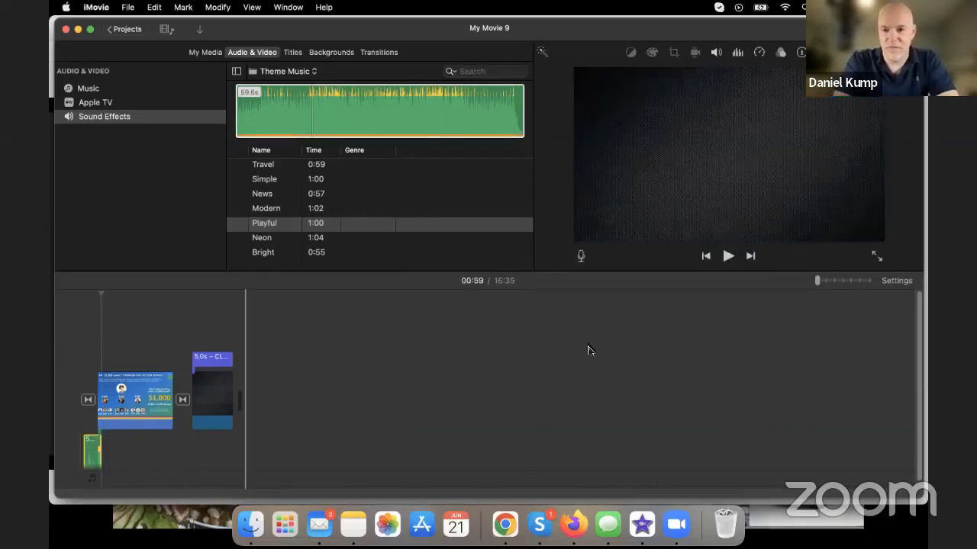
Trim the end of the Playful music clip to a length of 58.0 seconds
left_click(834, 280)
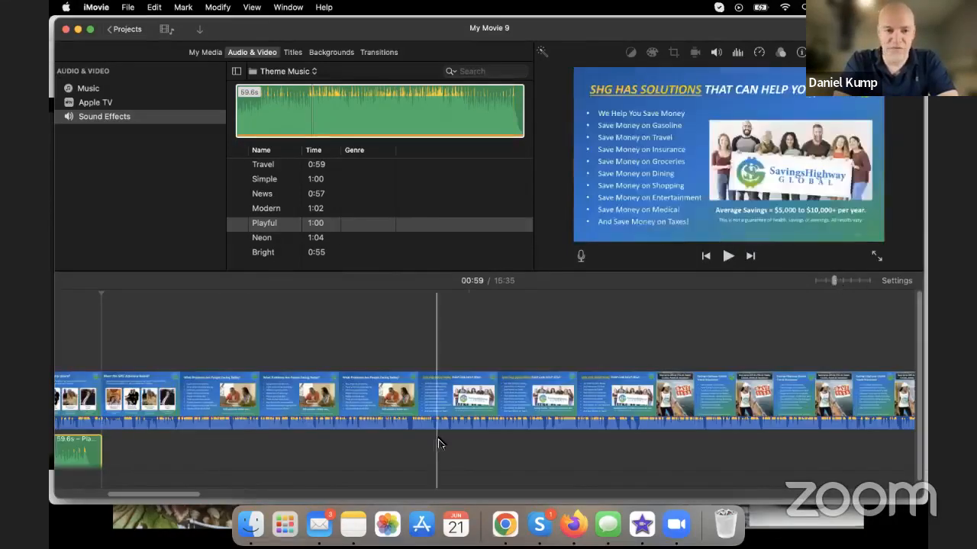
scroll(258, 458, "left", 5)
scroll(258, 458, "left", 2)
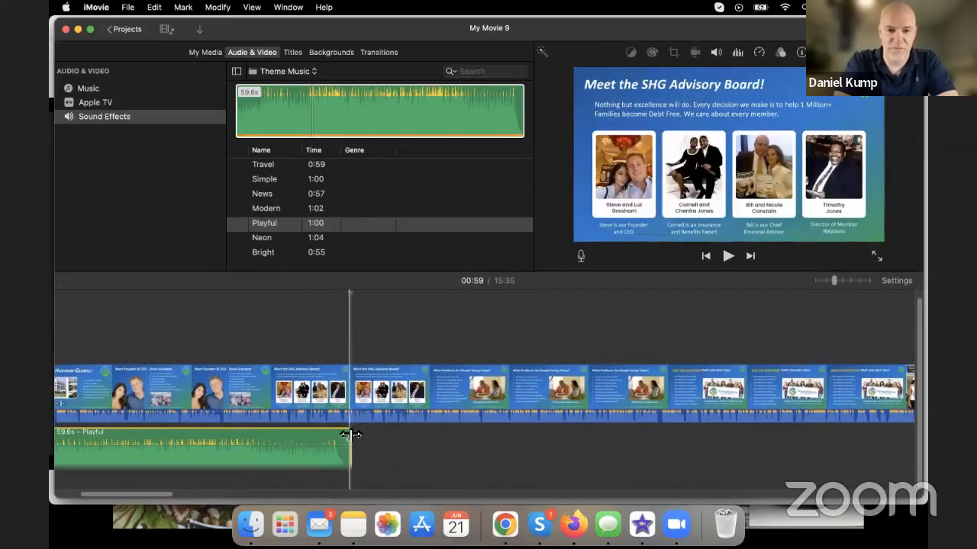
left_click_drag(351, 436, 338, 435)
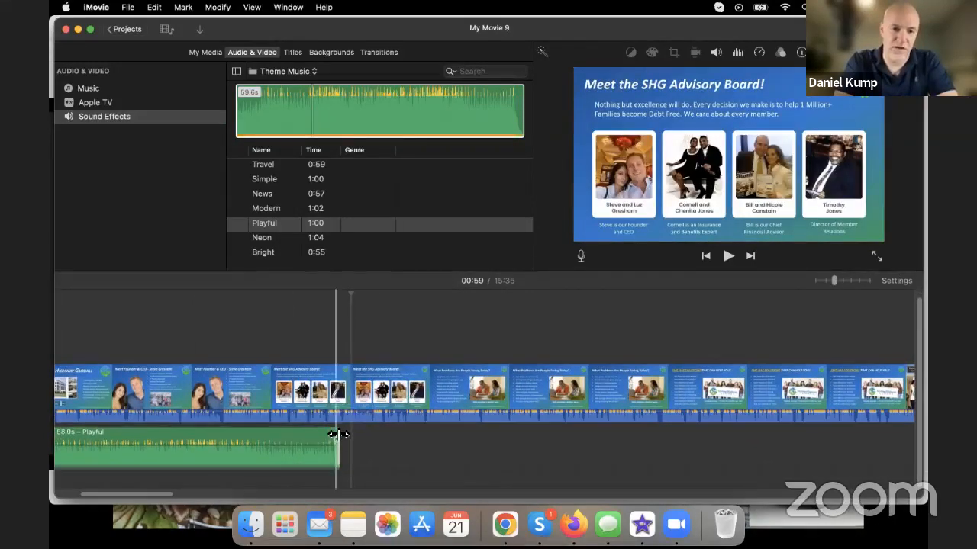
Play the opening of the movie from about 11 seconds to check the music under the clip
scroll(206, 442, "left", 6)
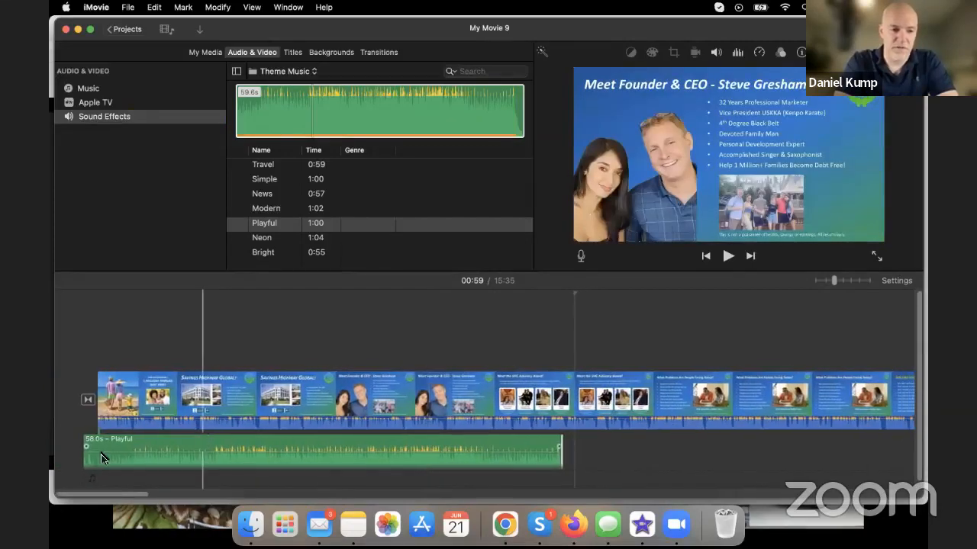
left_click(181, 442)
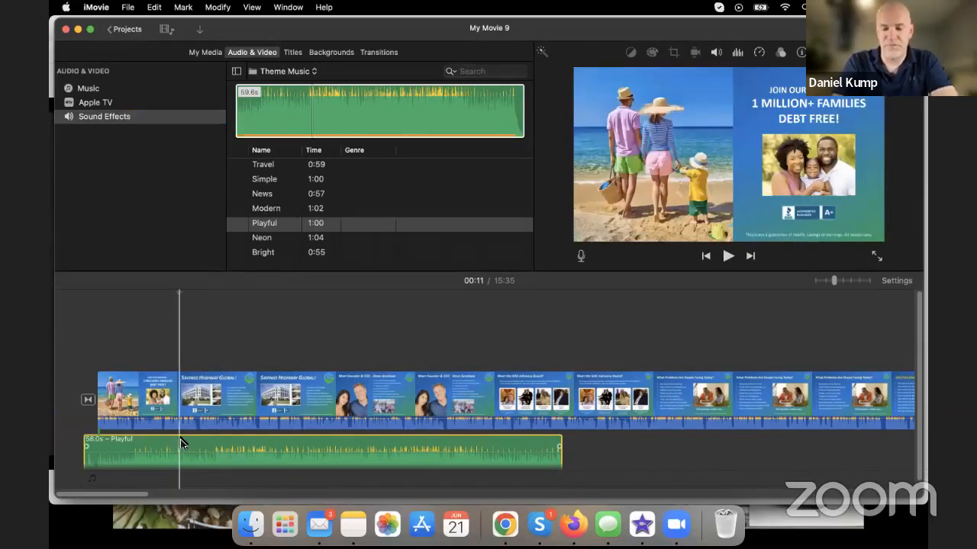
left_click(181, 379)
key("space")
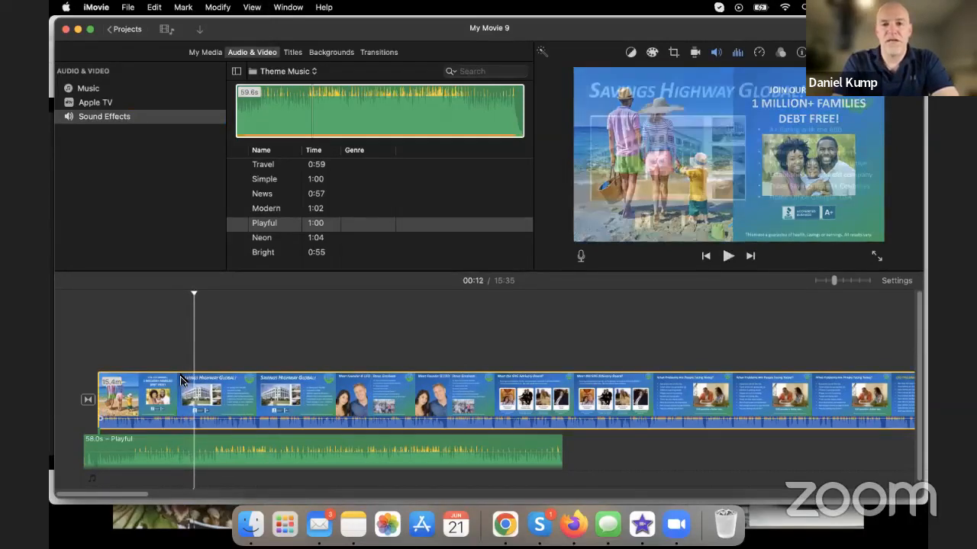
Lower the volume of the Playful music clip to 8%
left_click(276, 449)
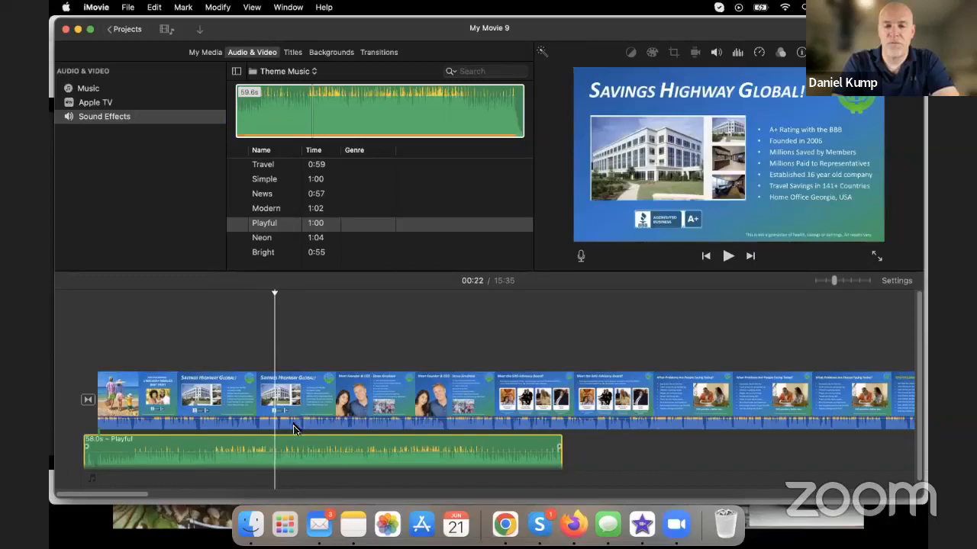
left_click(715, 52)
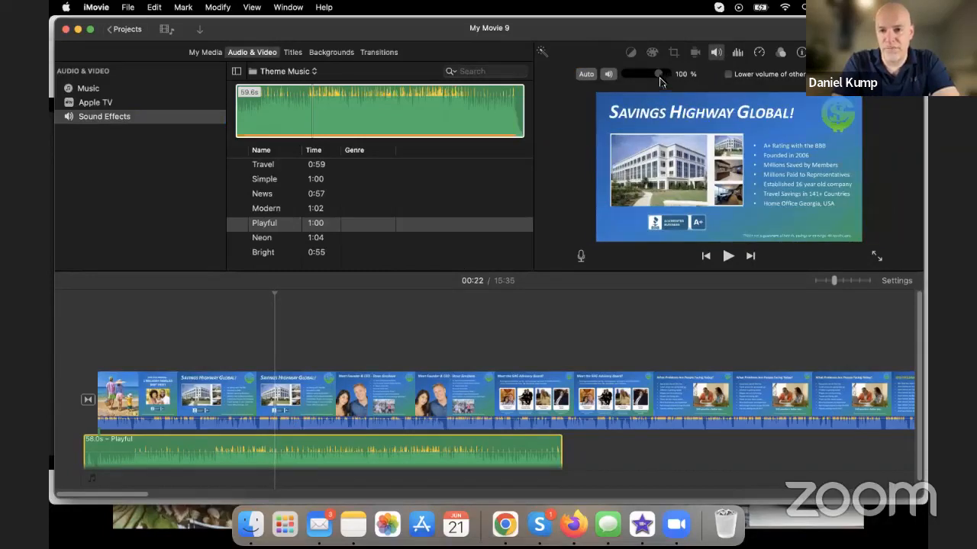
left_click_drag(660, 81, 635, 79)
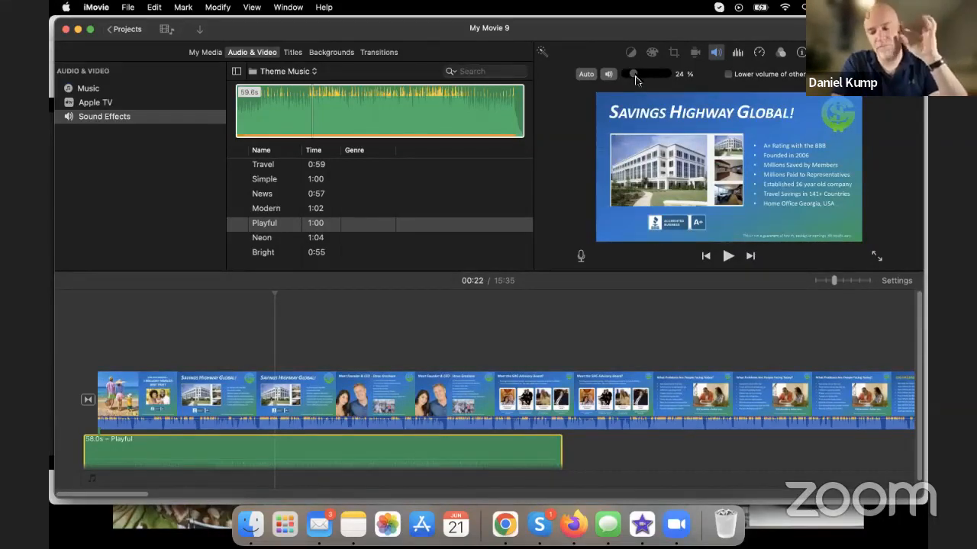
left_click_drag(635, 77, 629, 81)
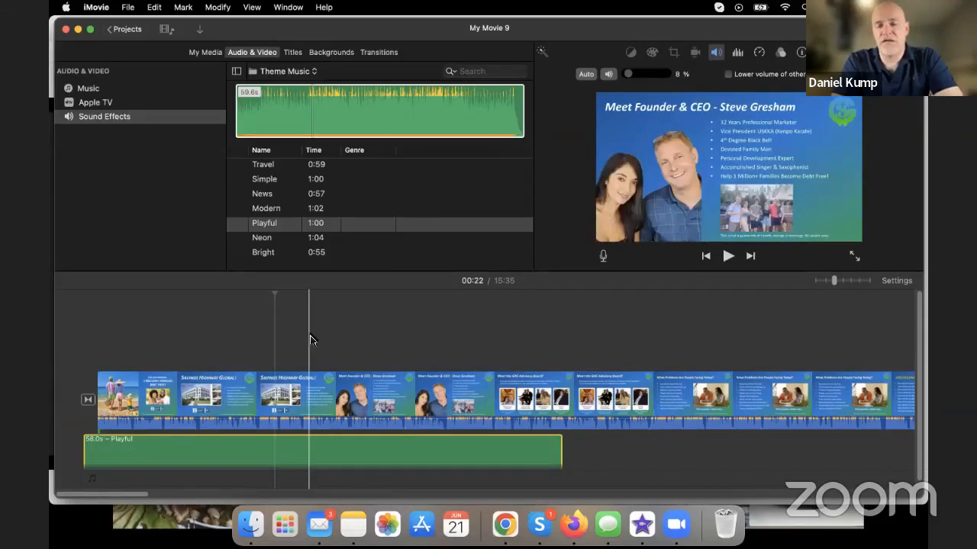
Play the movie from about 22 to 39 seconds to check the music level against the narration
left_click(273, 365)
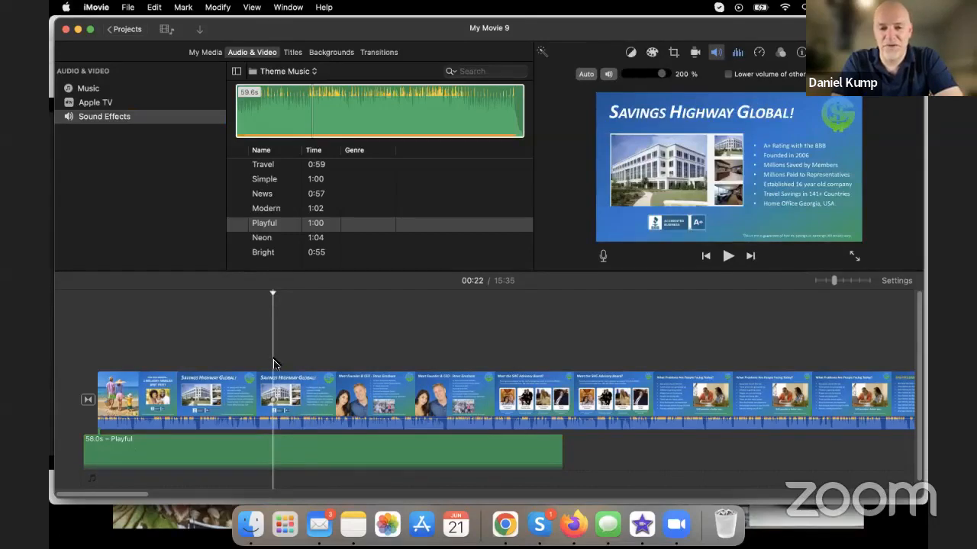
key("space")
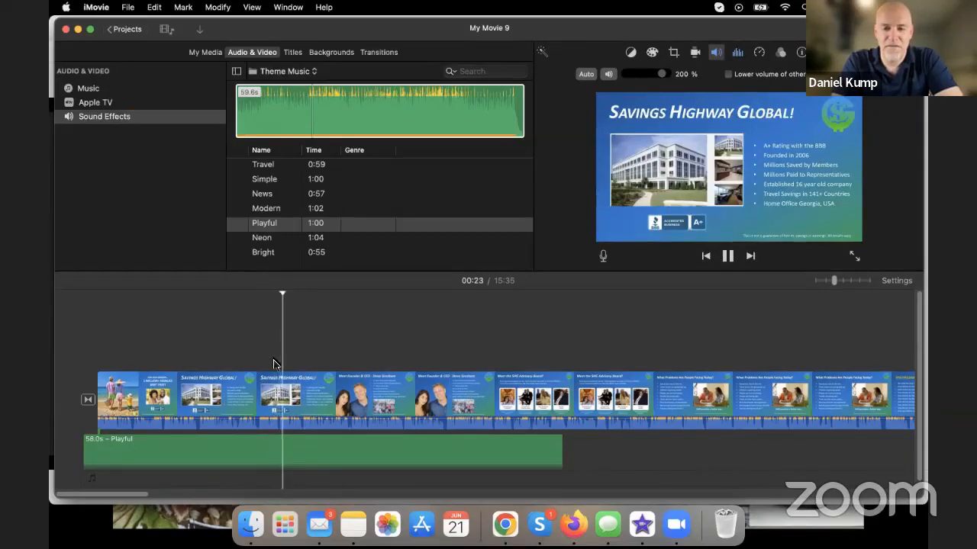
left_click(388, 361)
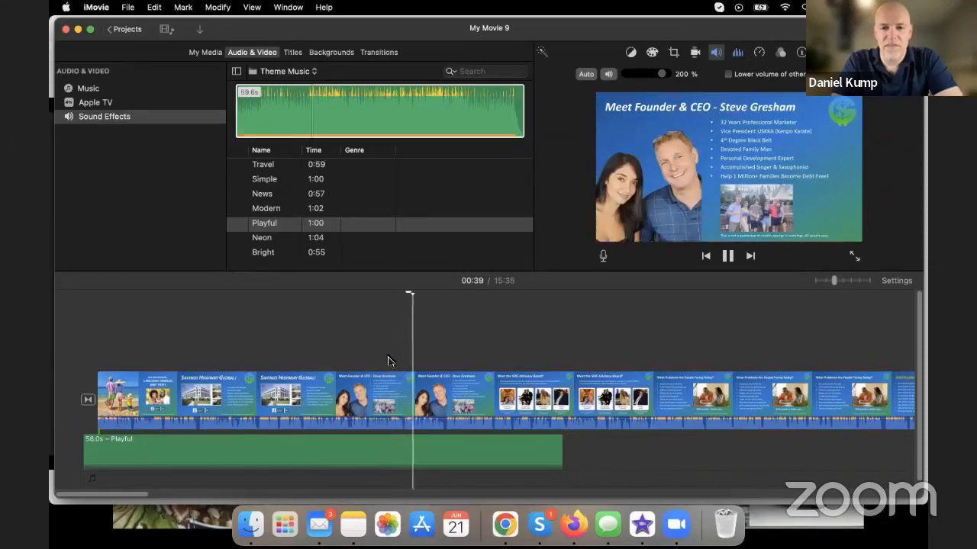
key("space")
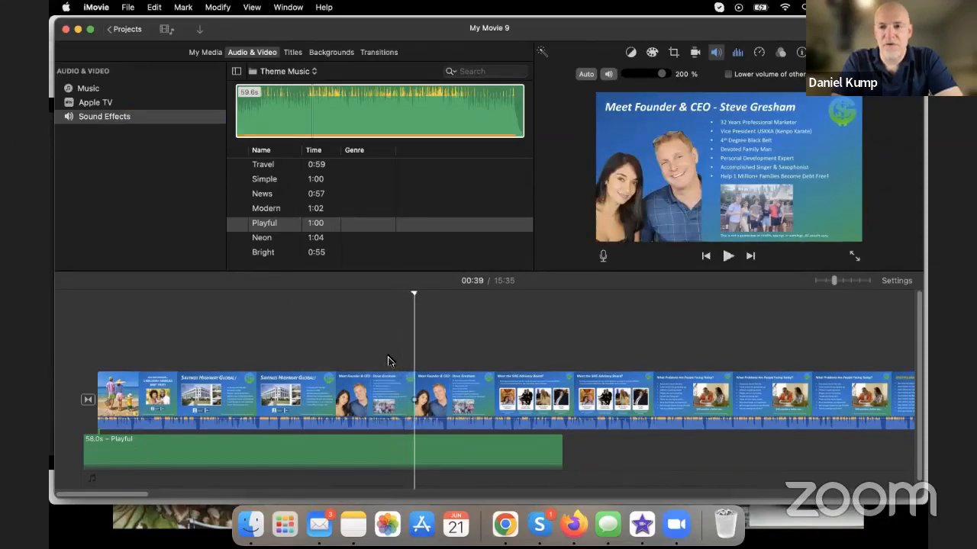
Set the Playful music clip's volume to 10% and play the movie from about 40 seconds to check it
left_click(416, 452)
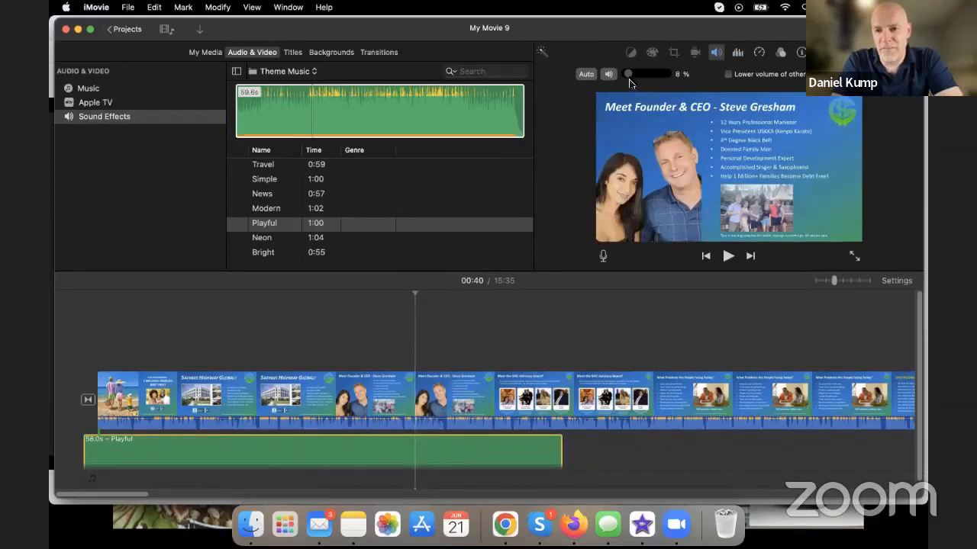
left_click_drag(629, 80, 662, 76)
left_click(417, 361)
key("space")
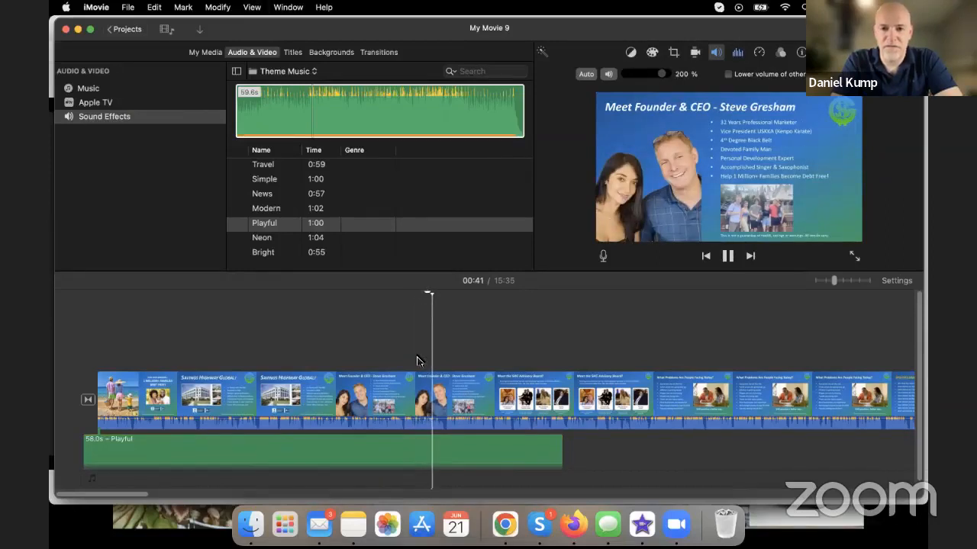
key("space")
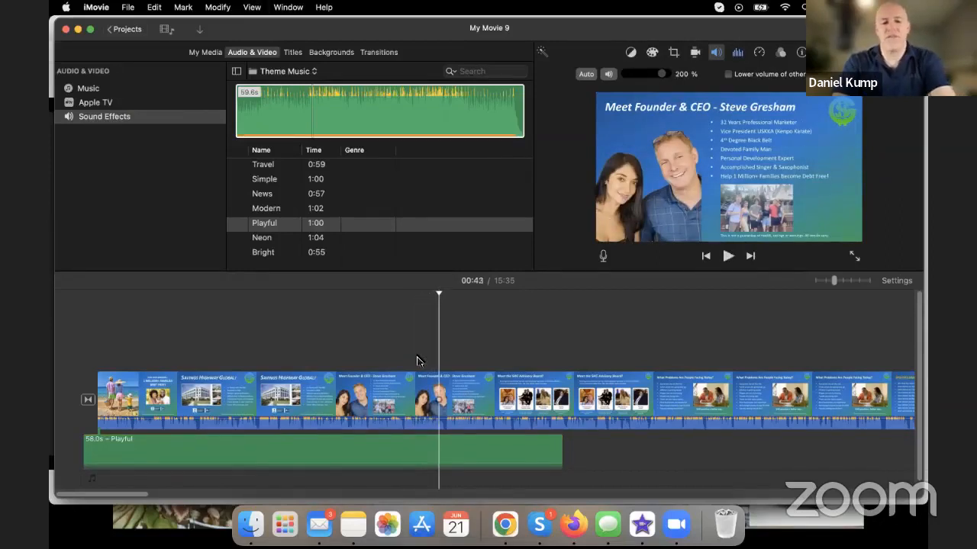
Copy the Playful music clip and paste it back to back from 00:58 until the music runs past the movie's end
left_click(401, 448)
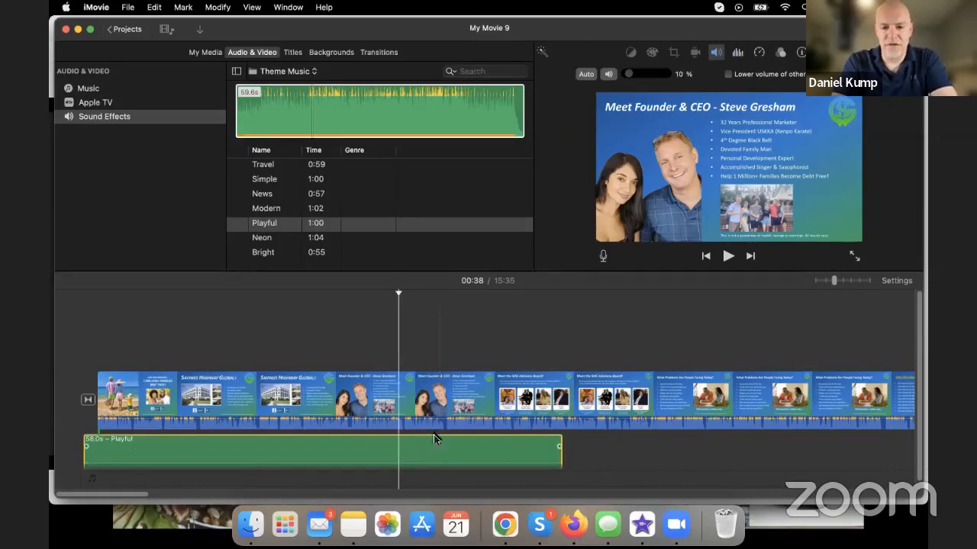
left_click(563, 447)
left_click(851, 281)
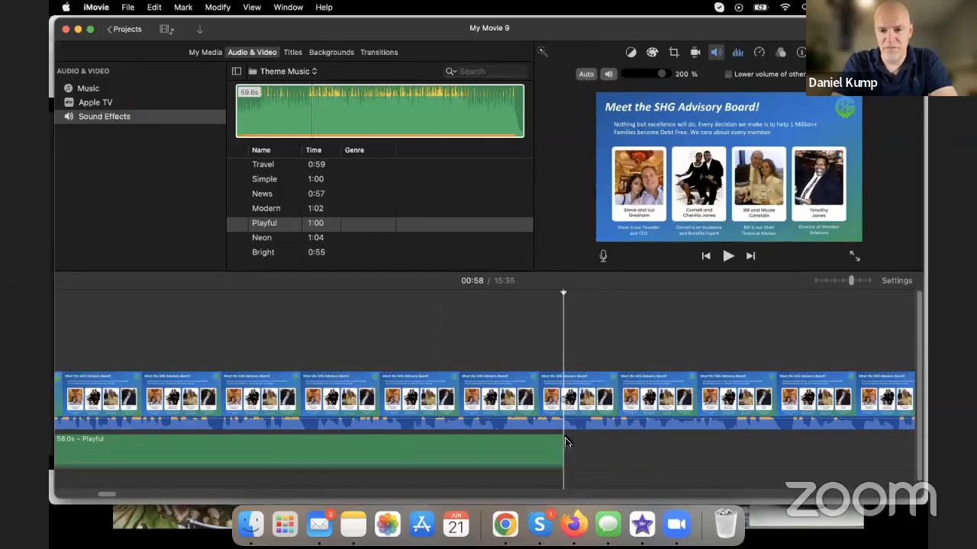
key("super+v")
key("super+v")
key("super+v")
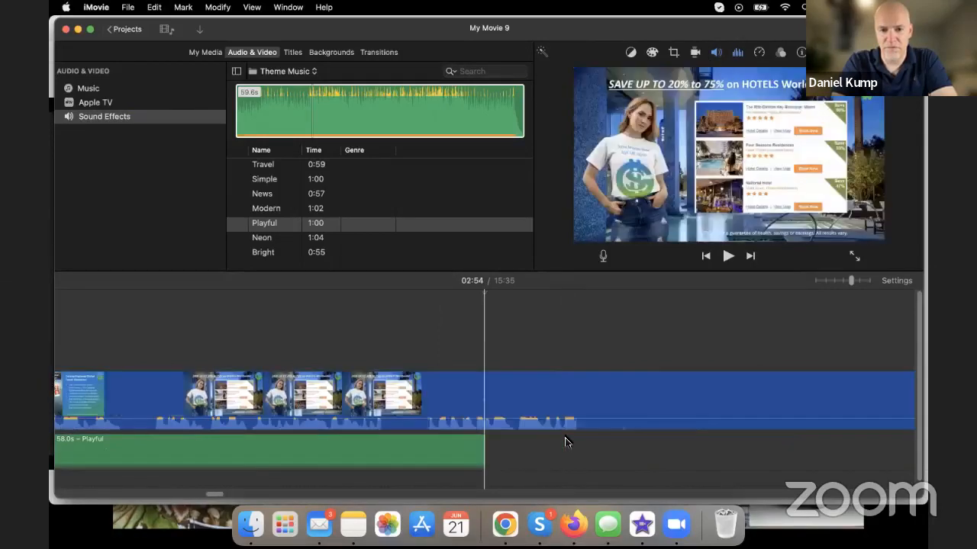
key("super+v")
key("super+v")
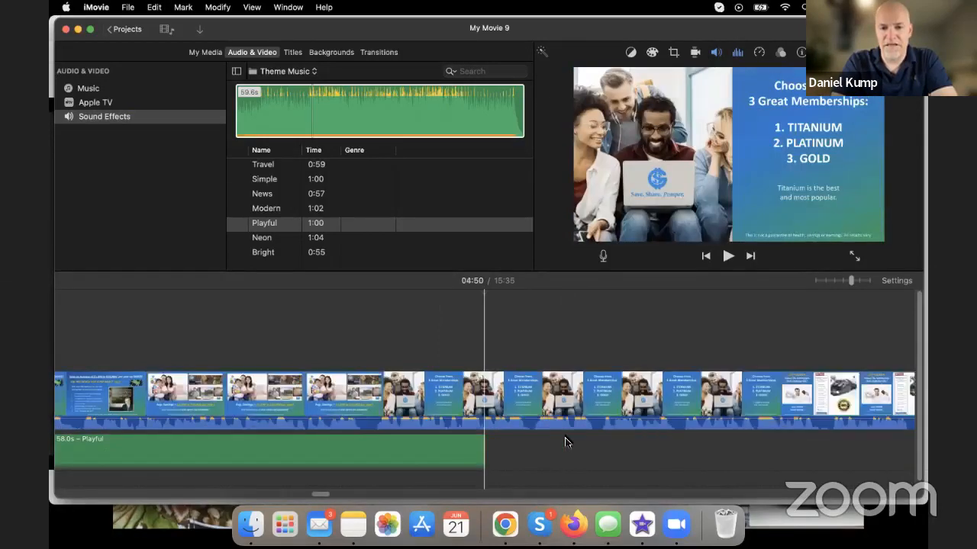
key("super+v")
key("super+v")
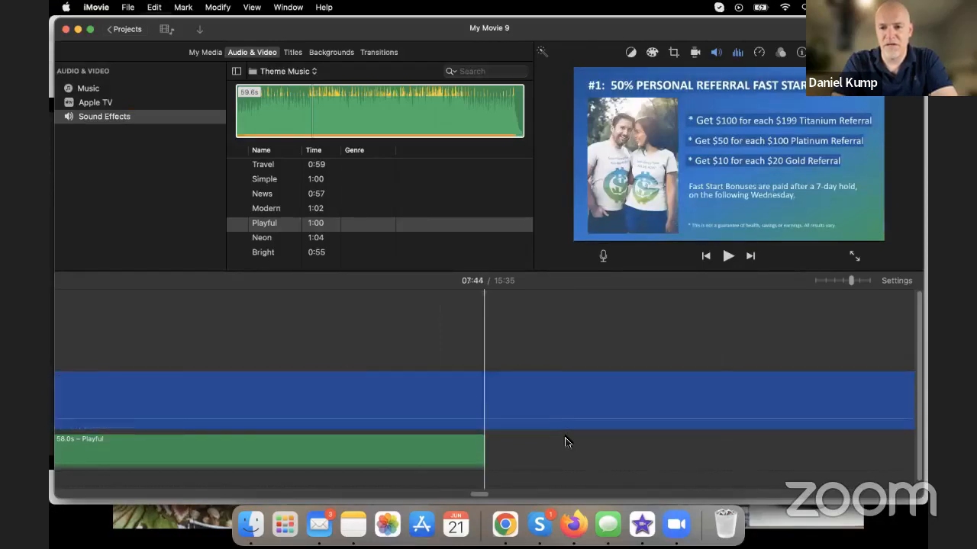
key("super+v")
key("super+v")
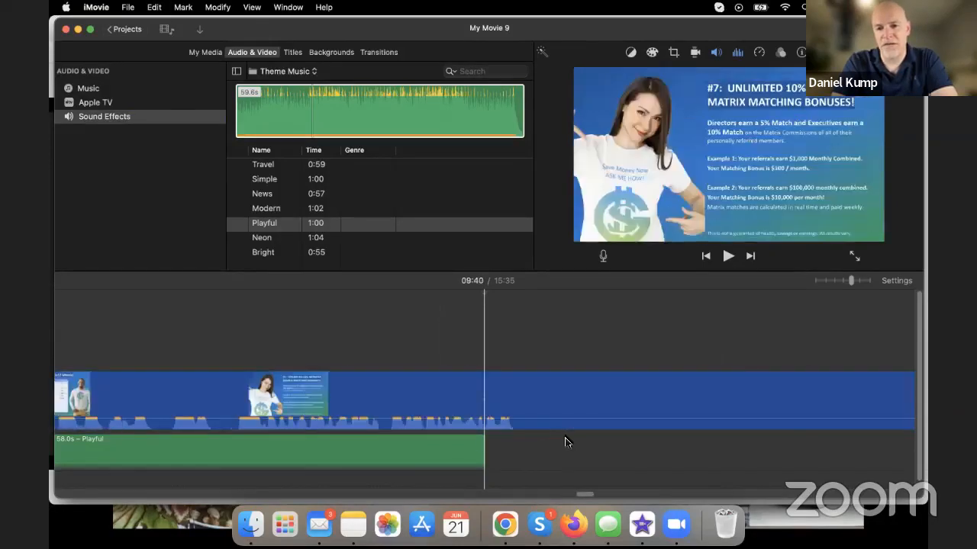
key("super+v")
key("super+v")
key("super+v")
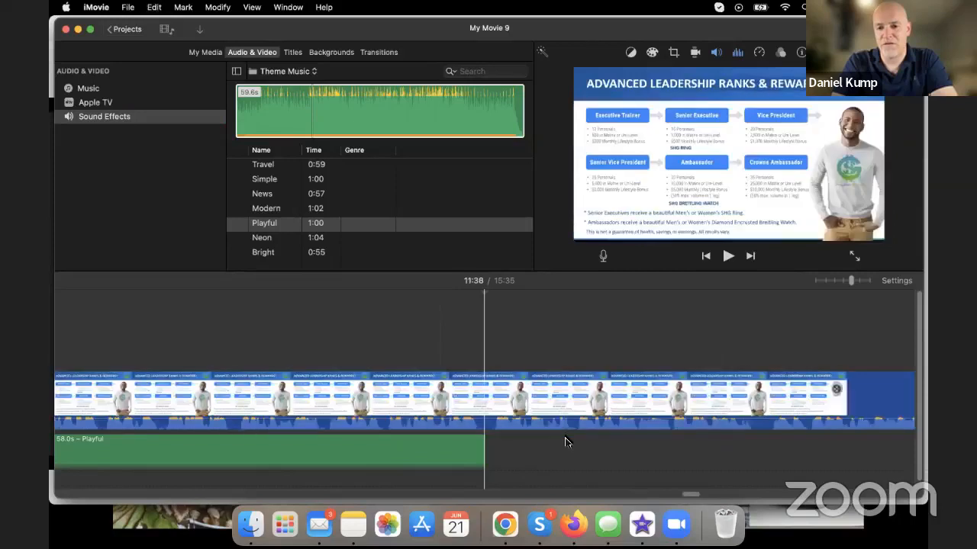
key("super+v")
key("super+v")
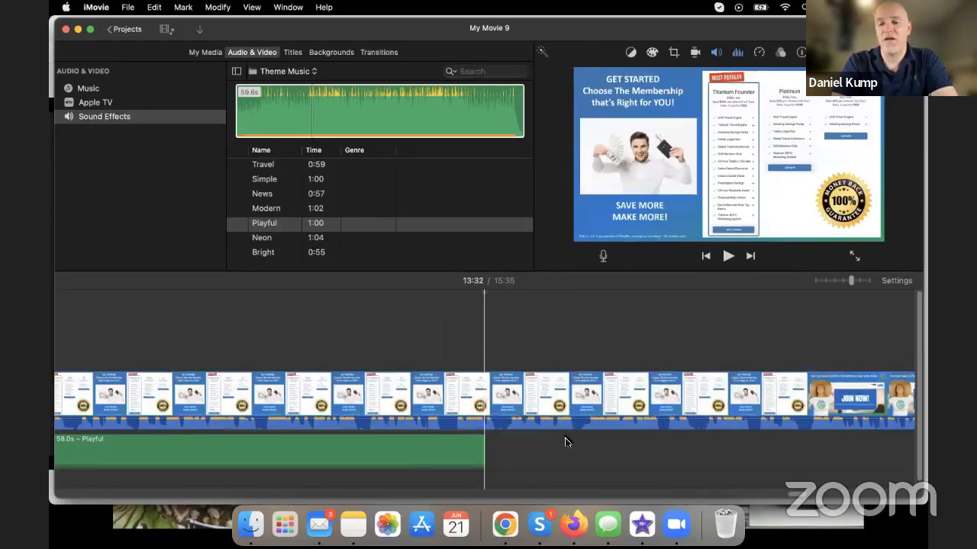
key("super+v")
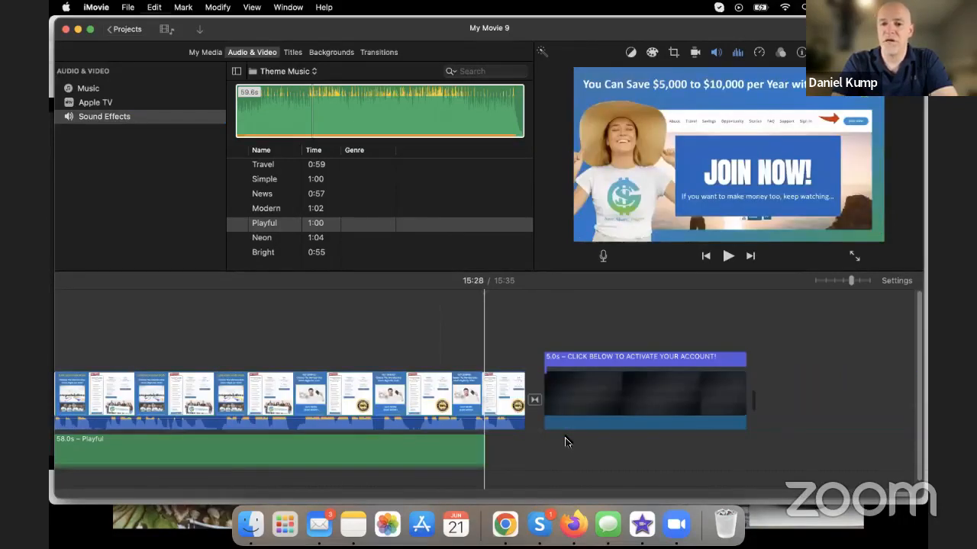
key("super+v")
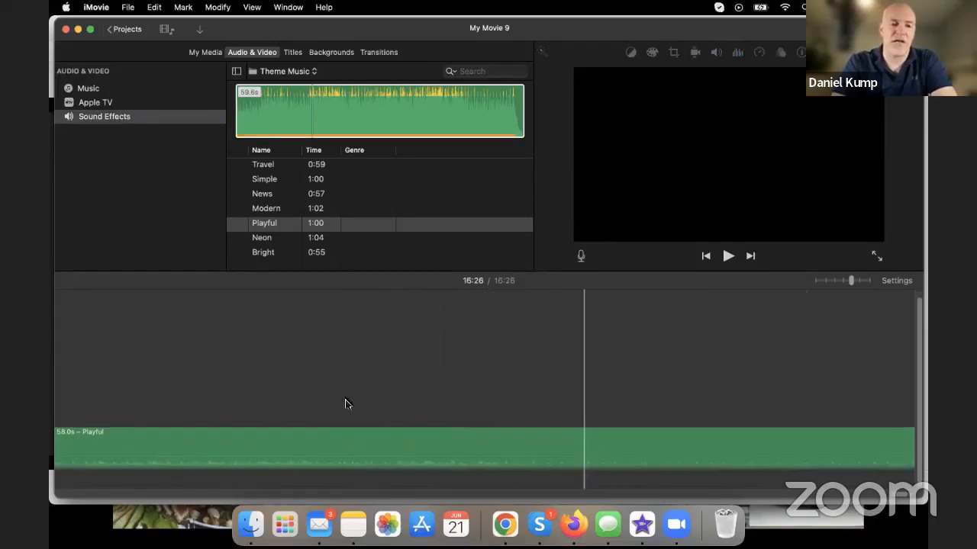
Play the transition into the closing title to check the music beneath it
scroll(345, 404, "left", 5)
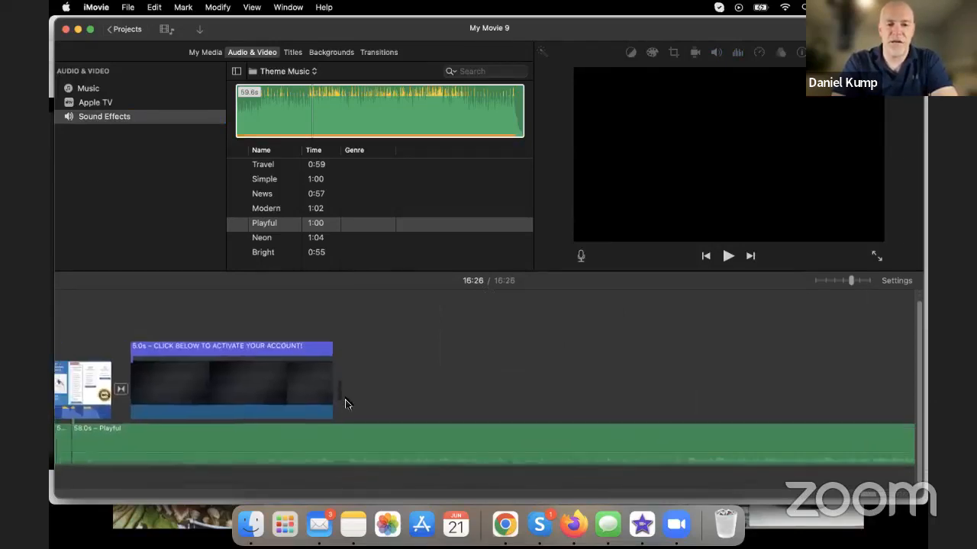
scroll(345, 404, "left", 5)
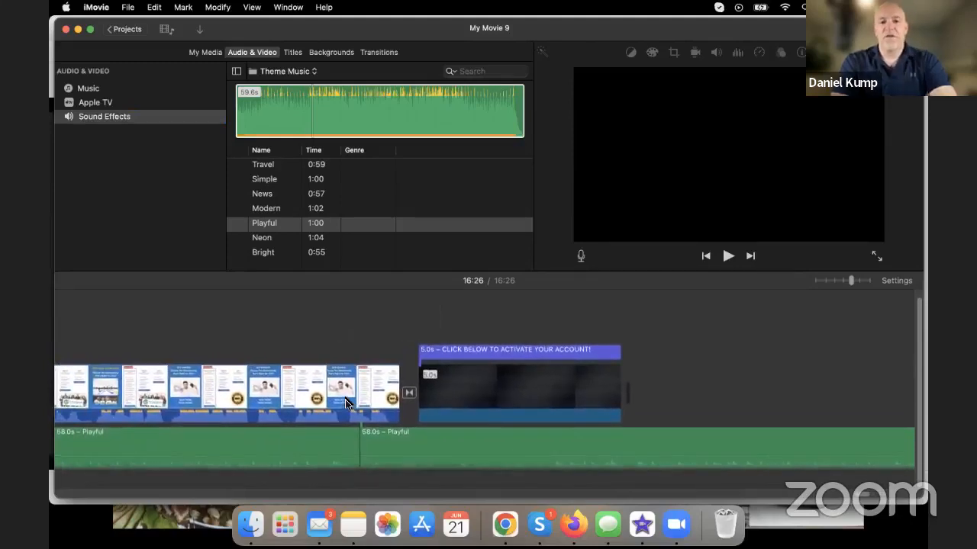
key("space")
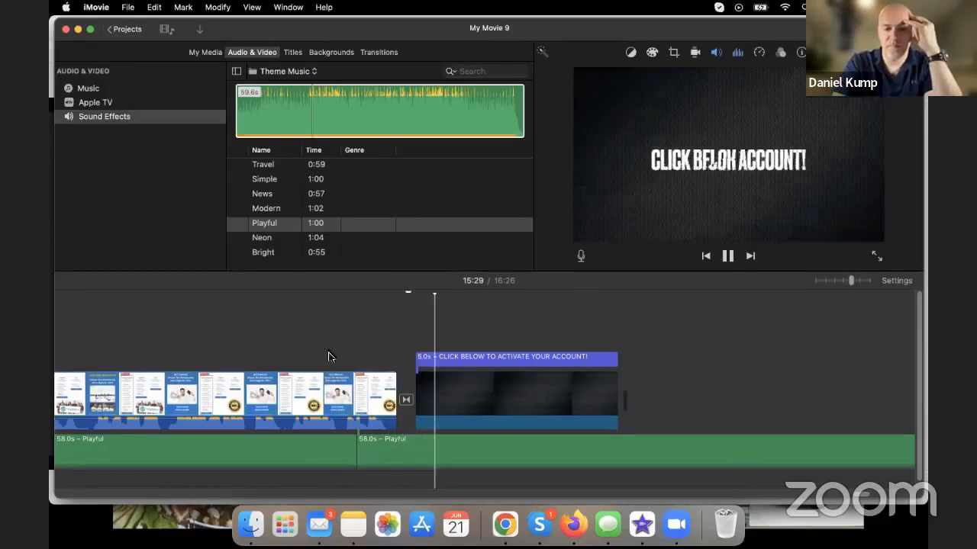
key("space")
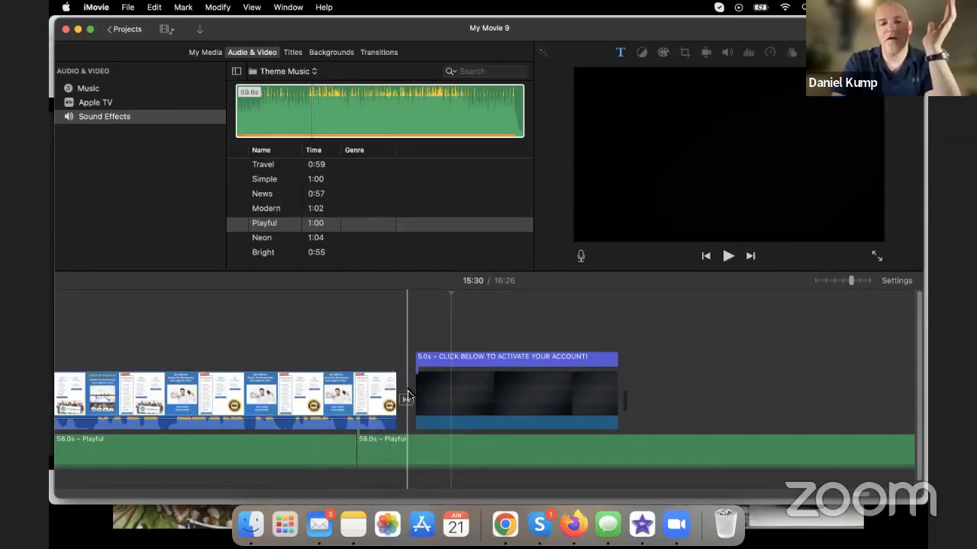
Split the last Playful clip at the end of the closing title and delete the excess music after it
right_click(631, 451)
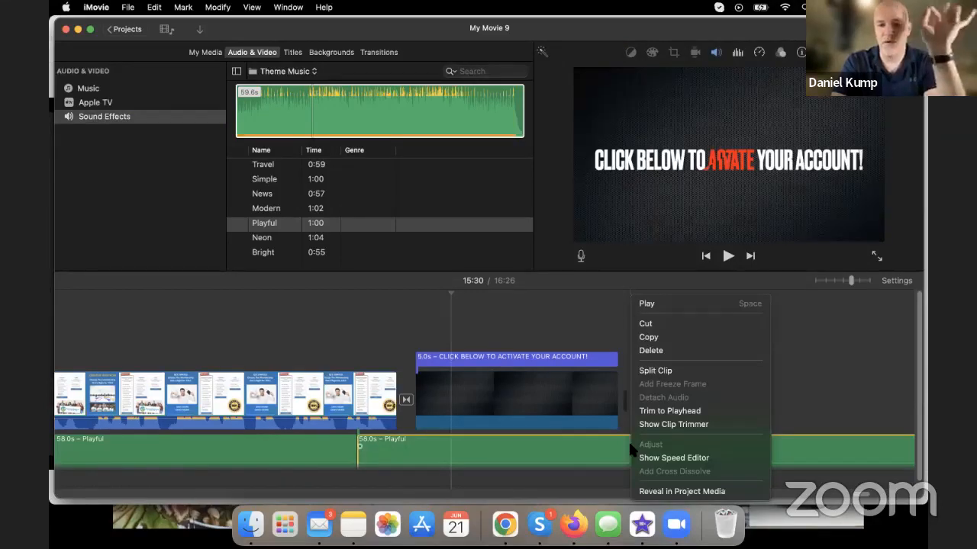
left_click(631, 451)
left_click(631, 450)
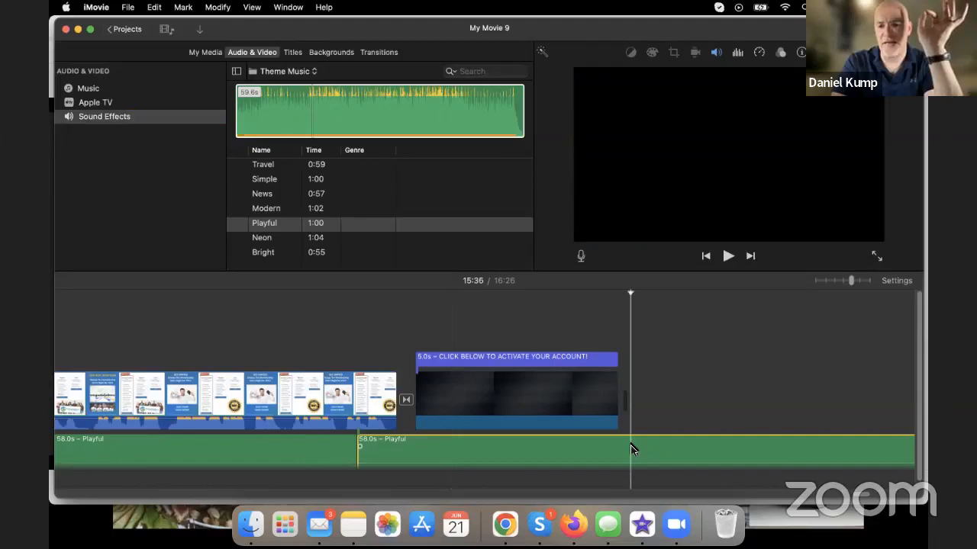
right_click(631, 450)
left_click(631, 450)
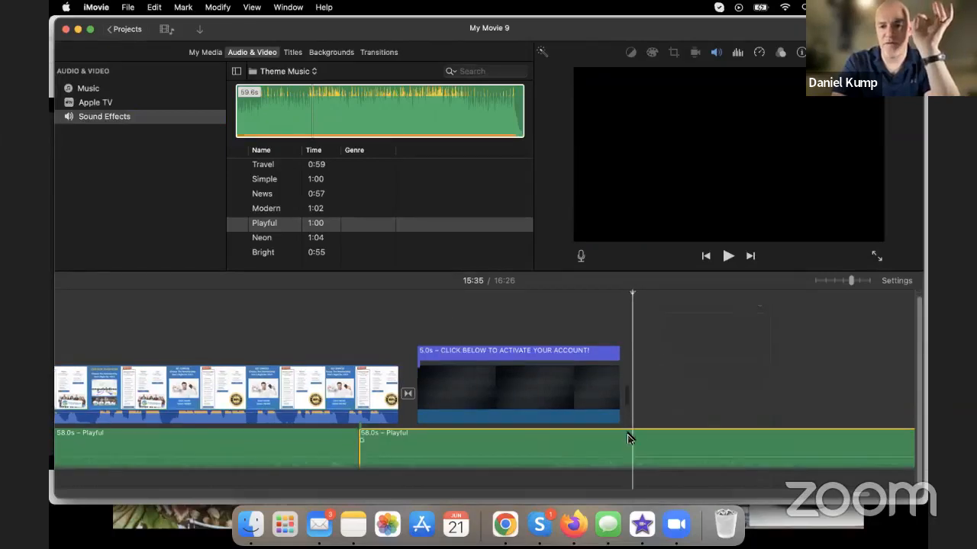
right_click(634, 445)
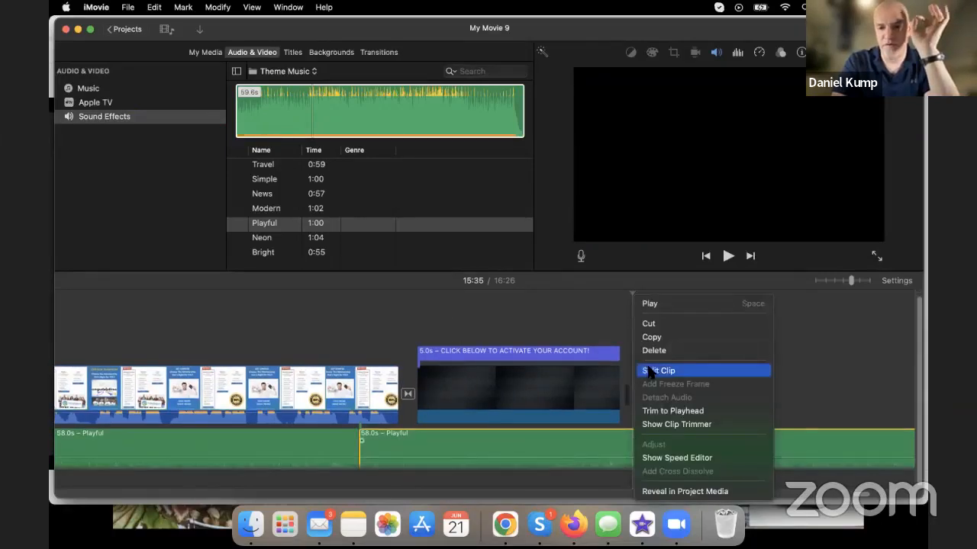
left_click(645, 375)
left_click(661, 434)
key("Delete")
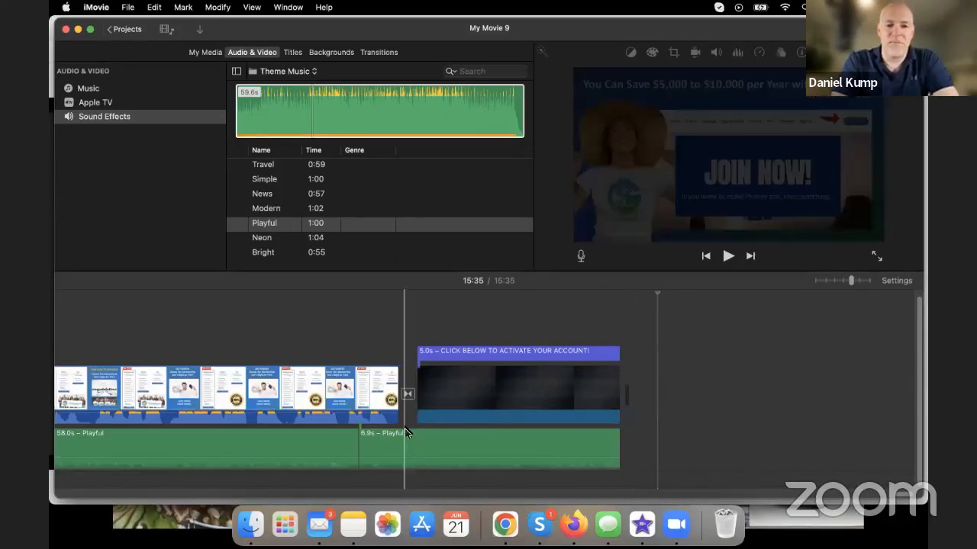
Split the final Playful clip at about 15:28, just before the transition to the closing title
left_click(380, 444)
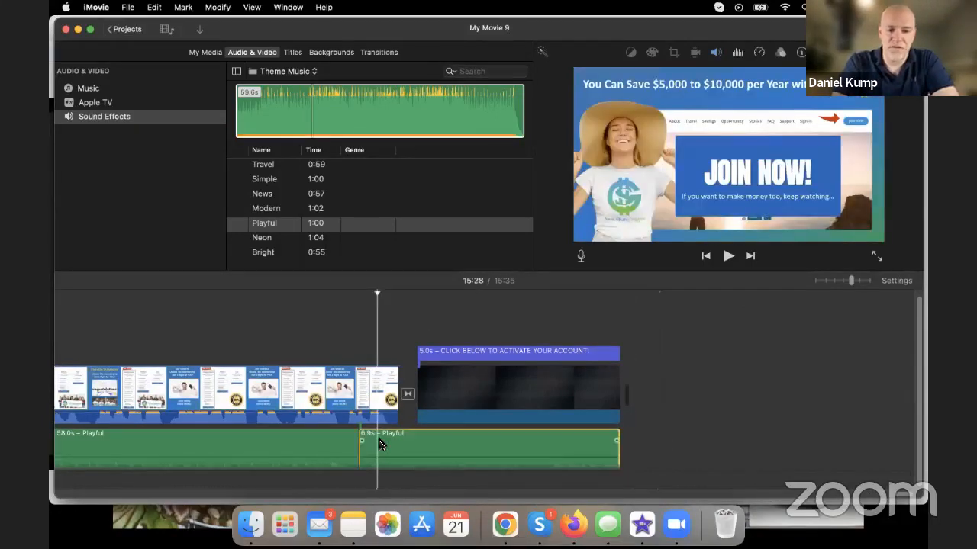
right_click(379, 442)
left_click(402, 370)
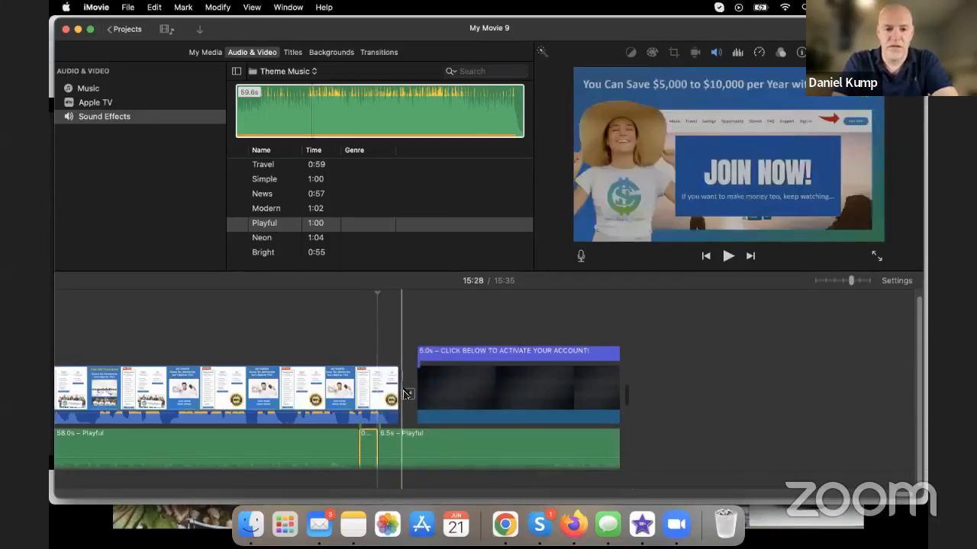
Raise the volume of the 6.5-second Playful segment under the closing title and add a fade-in at its start
left_click(426, 448)
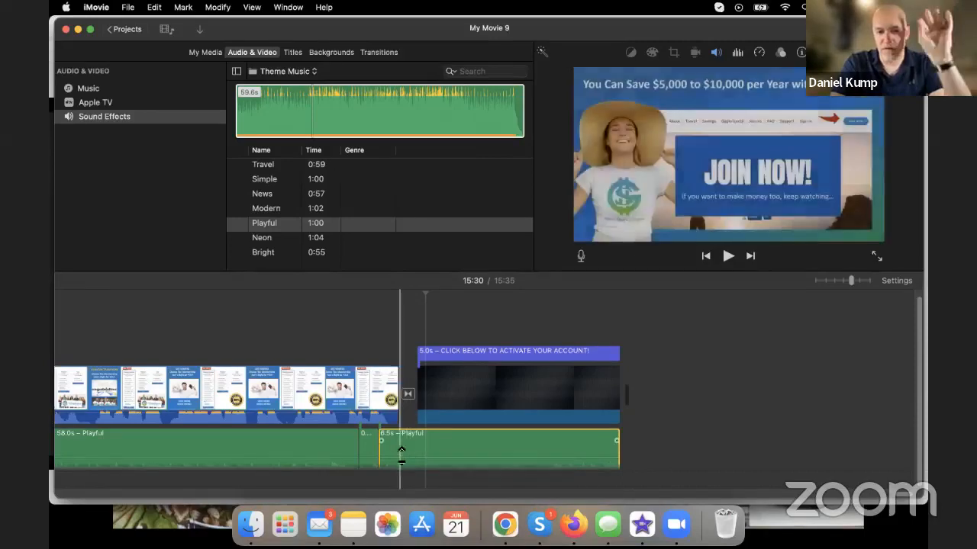
left_click(401, 457)
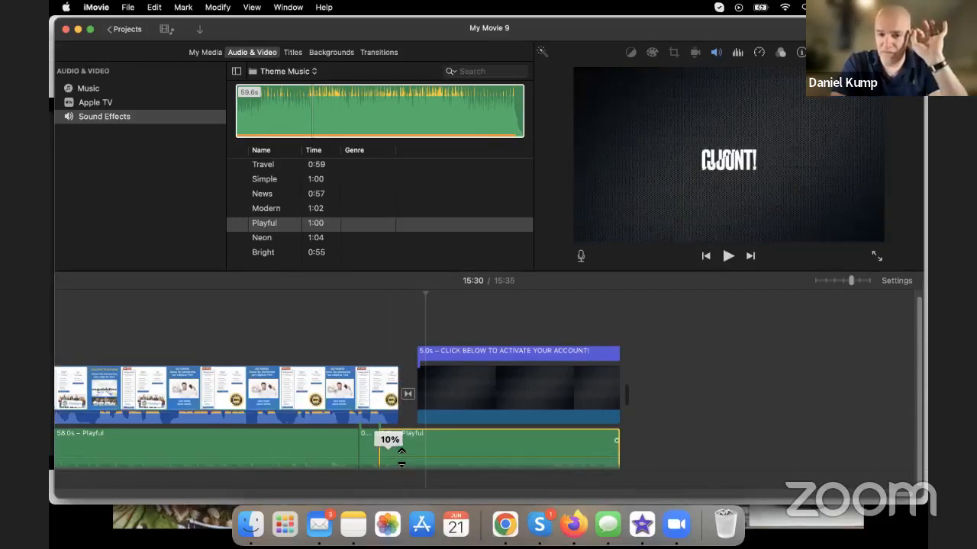
left_click_drag(401, 455, 423, 440)
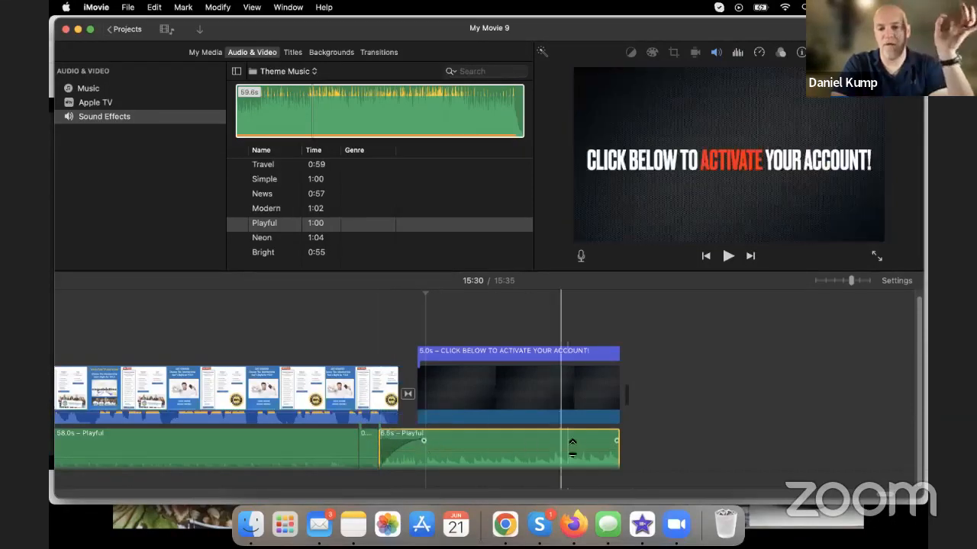
Add a fade-out at the end of the 6.5-second Playful clip and play the transition into the closing title
left_click_drag(615, 441, 579, 441)
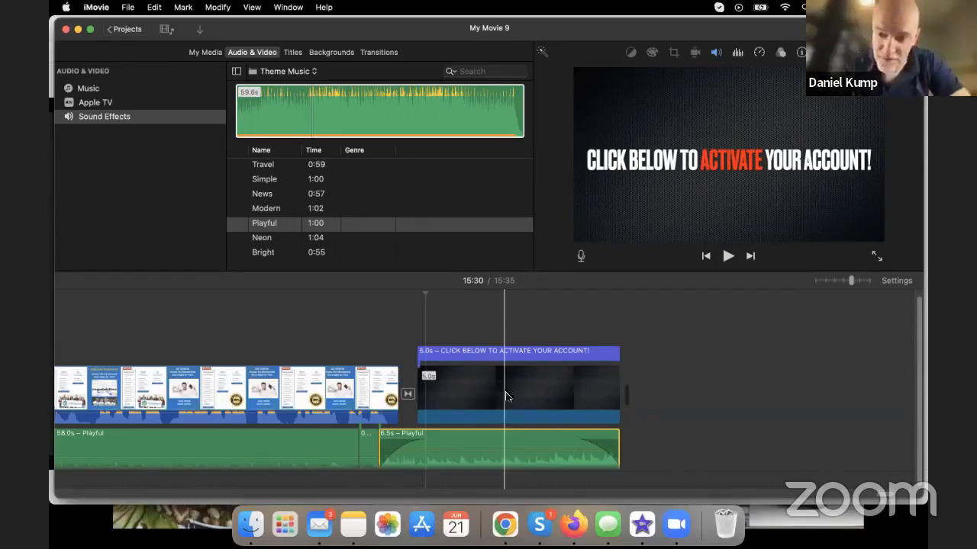
key("XF86AudioRaiseVolume")
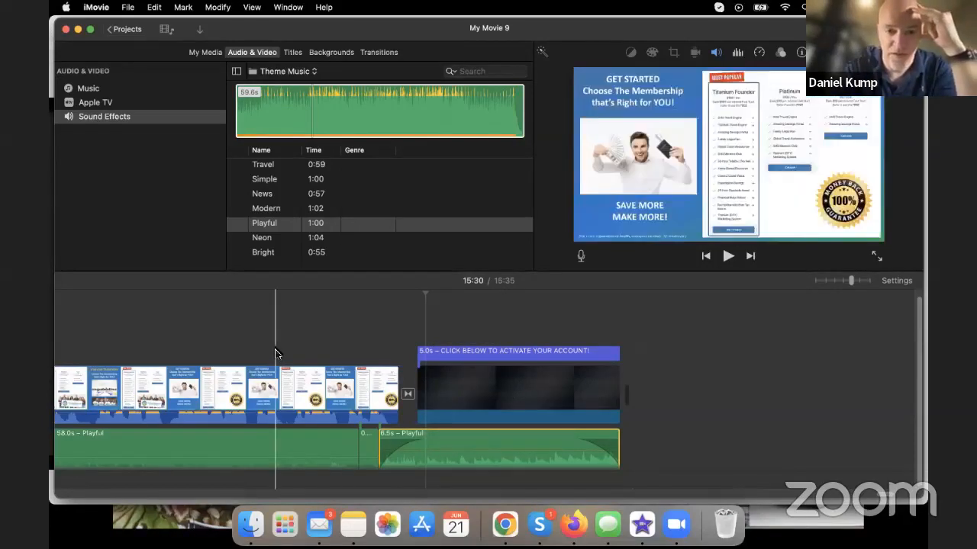
left_click(276, 352)
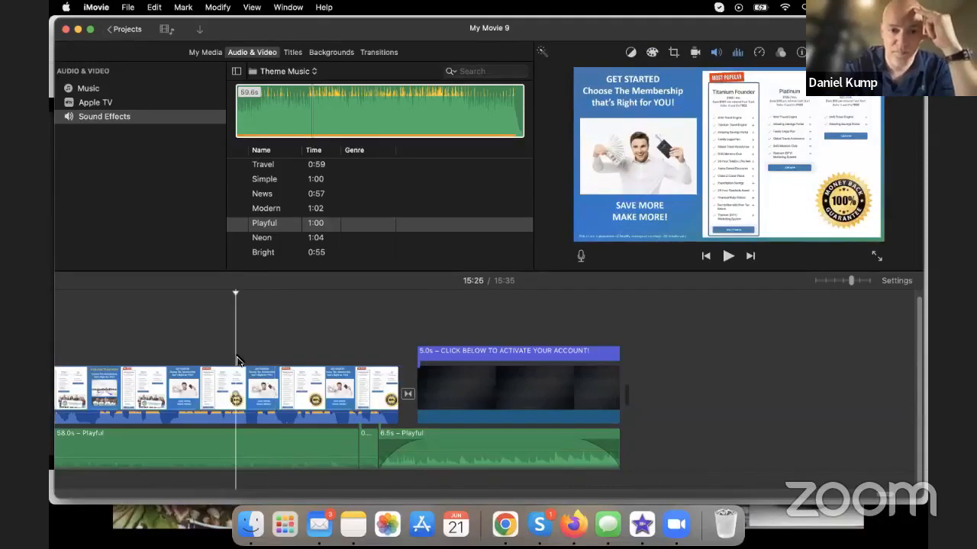
key("space")
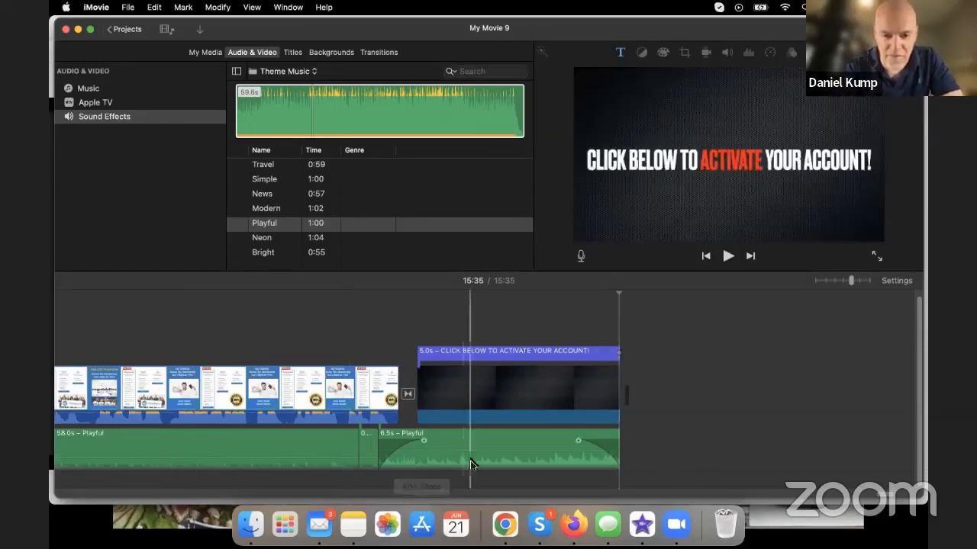
Raise the volume of the 6.5-second Playful clip and replay the movie's ending through the closing title
left_click_drag(471, 446, 472, 448)
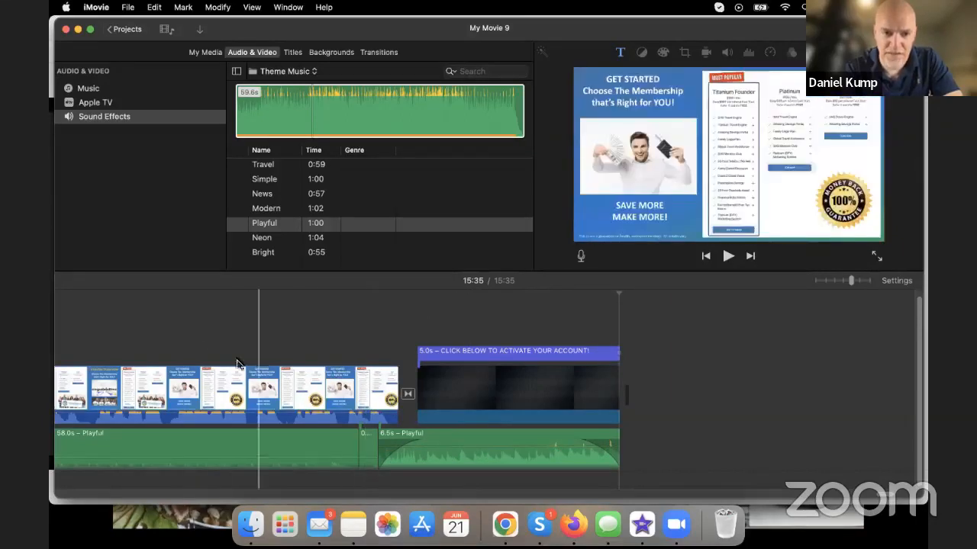
left_click(174, 352)
key("space")
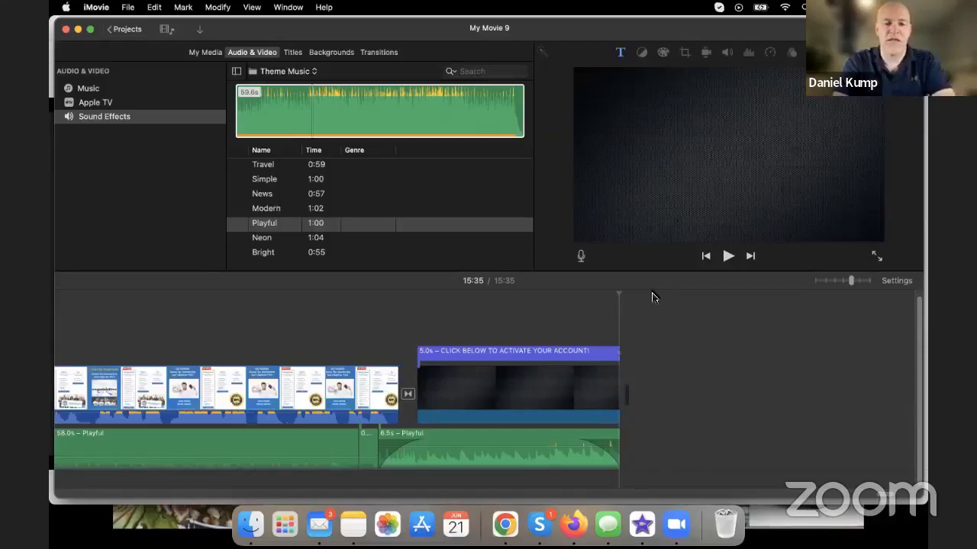
left_click(815, 280)
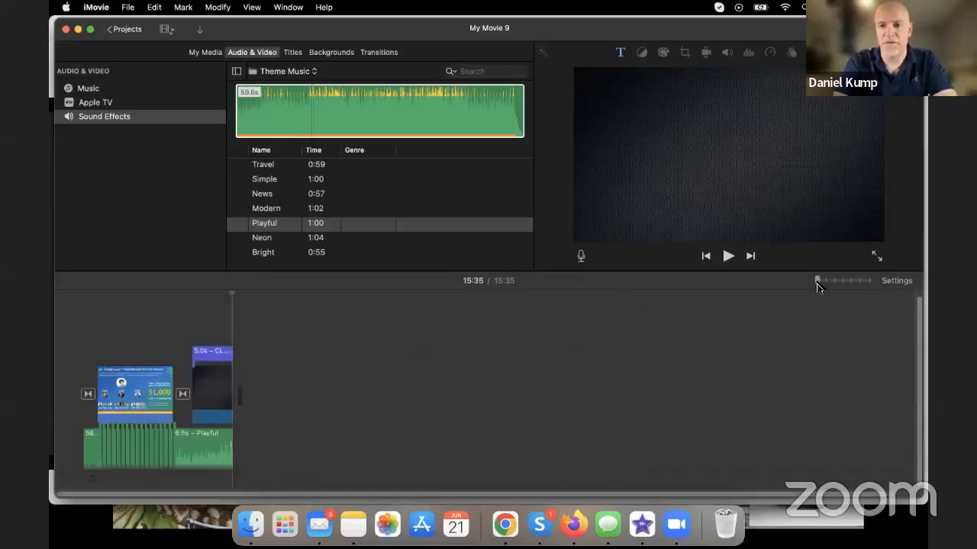
scroll(294, 388, "right", 1)
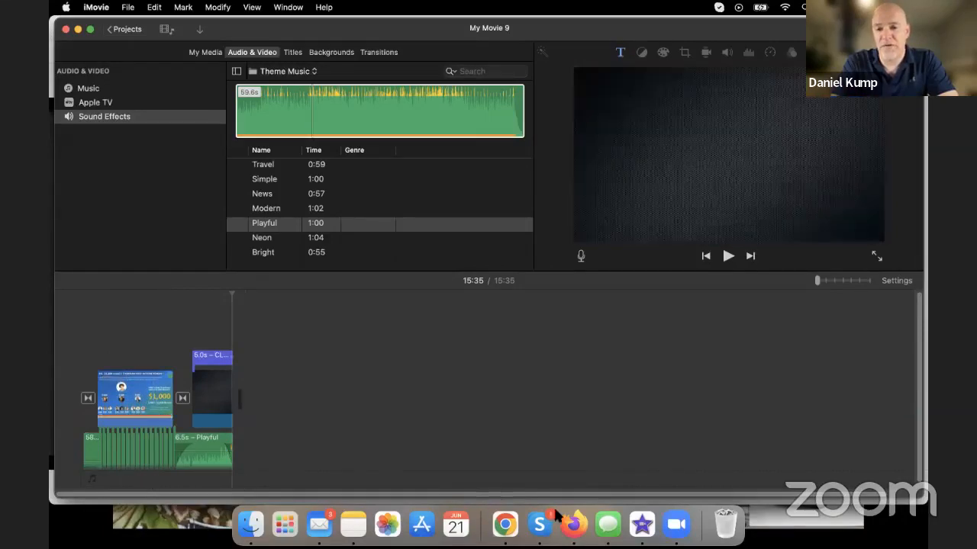
Switch to Firefox and open YouTube in a new private window
left_click(577, 535)
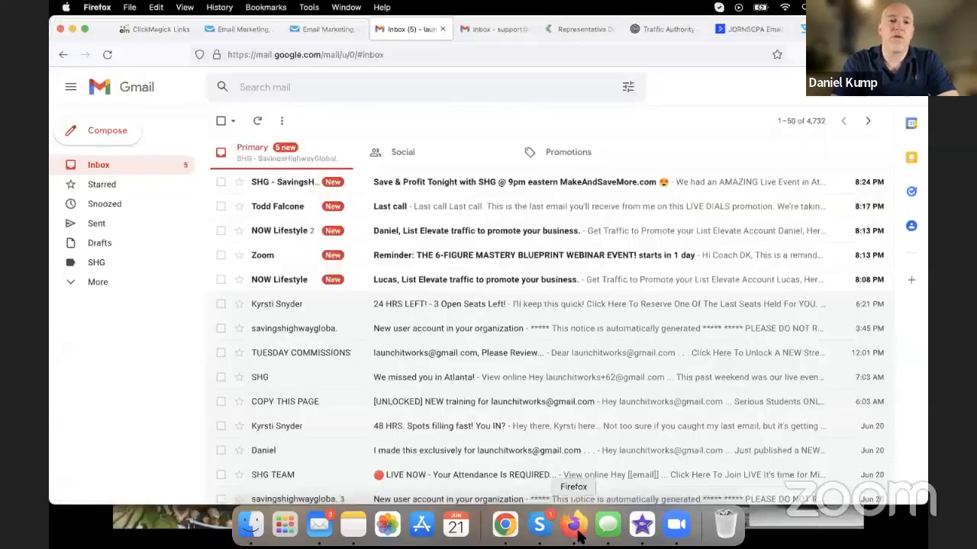
left_click(130, 7)
left_click(143, 50)
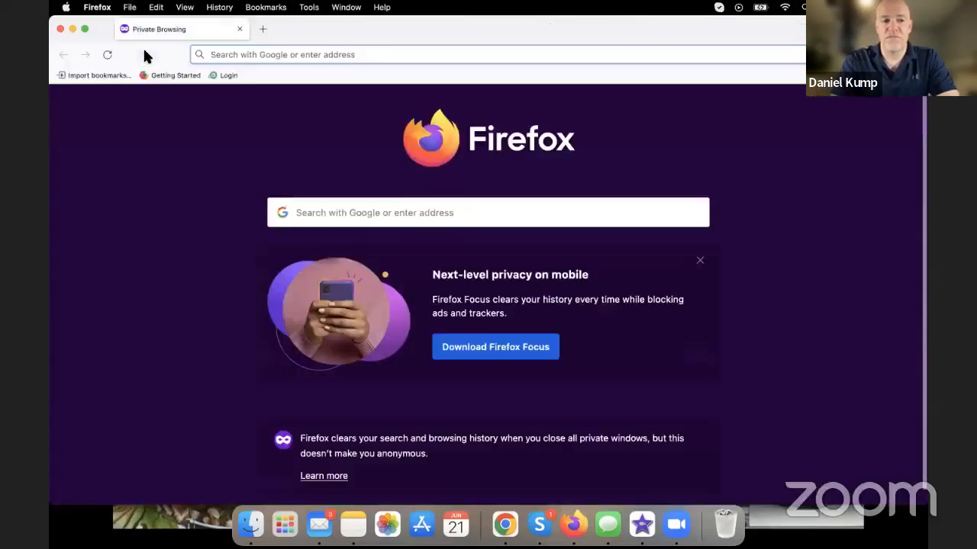
left_click(267, 54)
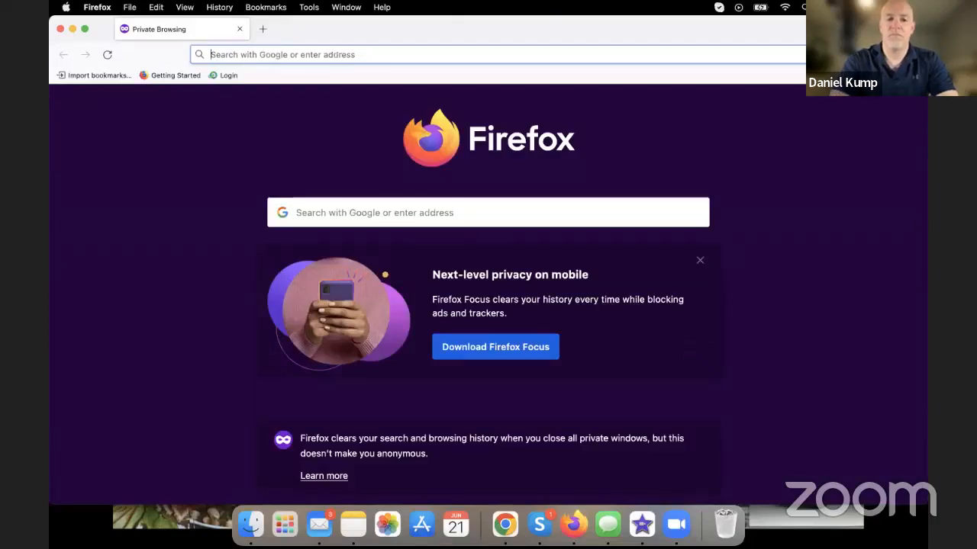
type("you")
key("Return")
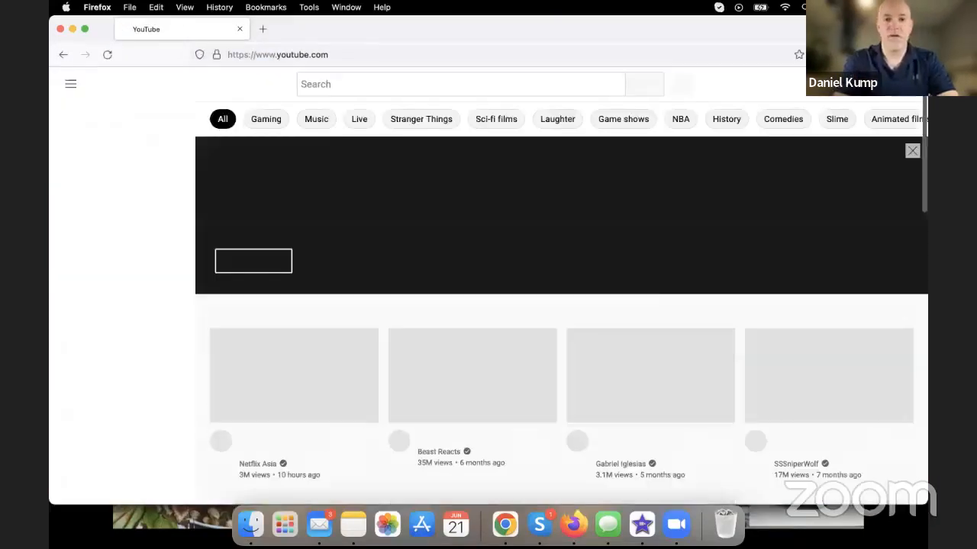
Enter "savings highway global" as a YouTube search term to examine the suggested keyword phrases
left_click(403, 85)
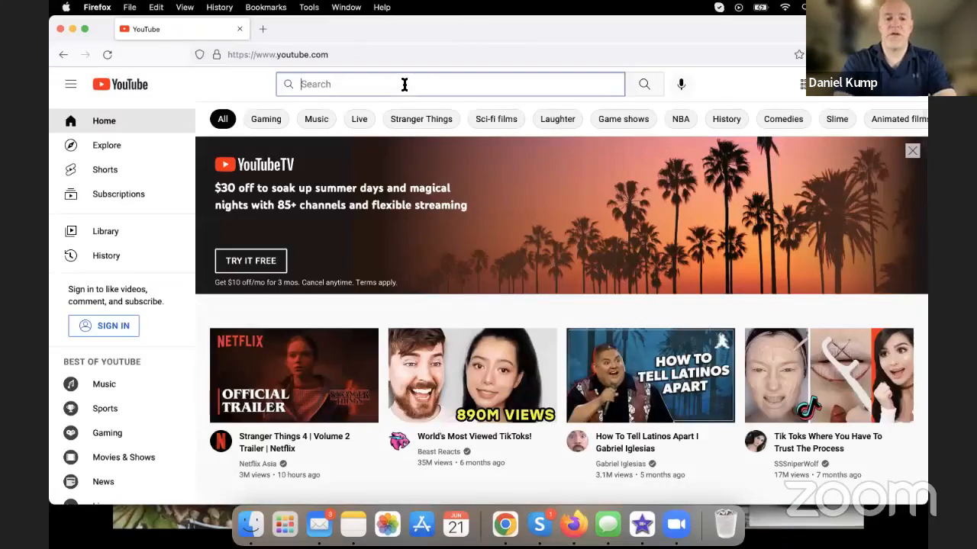
type("savings")
type("high")
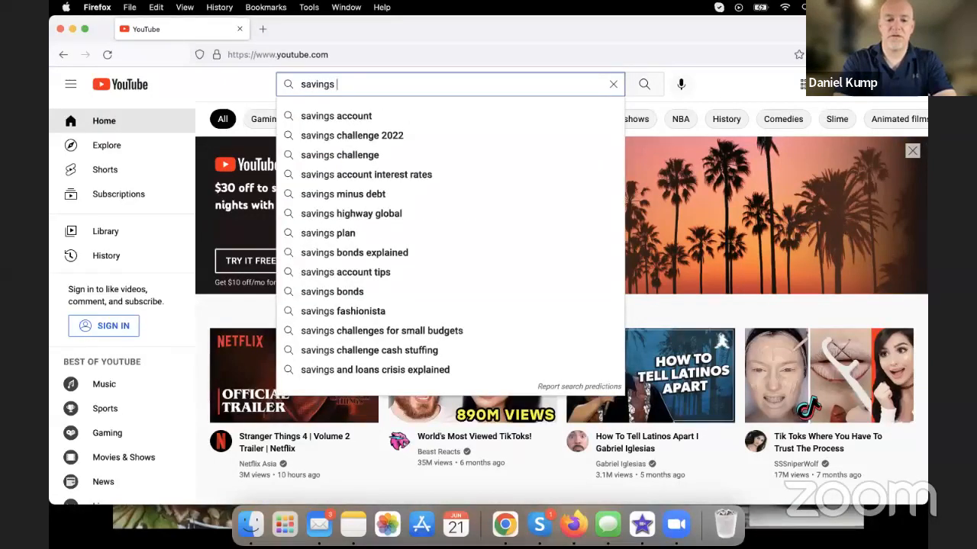
key("Down")
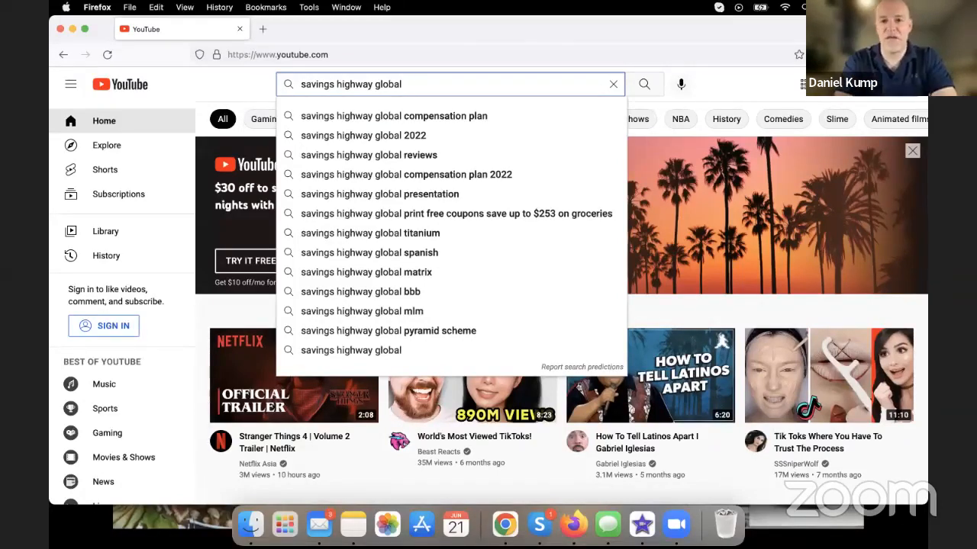
Switch back to iMovie, open the file export settings for the movie and select its title for editing
key("super+Tab")
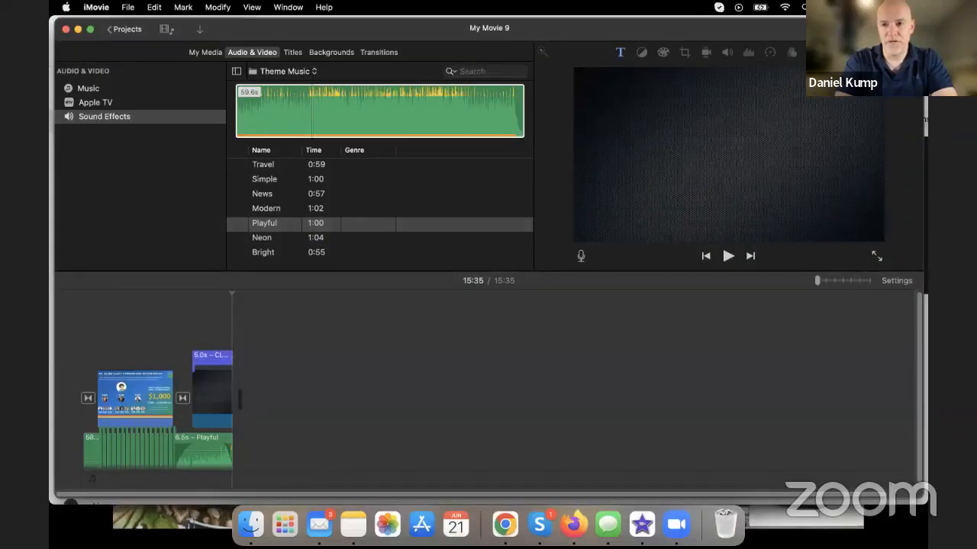
left_click(909, 29)
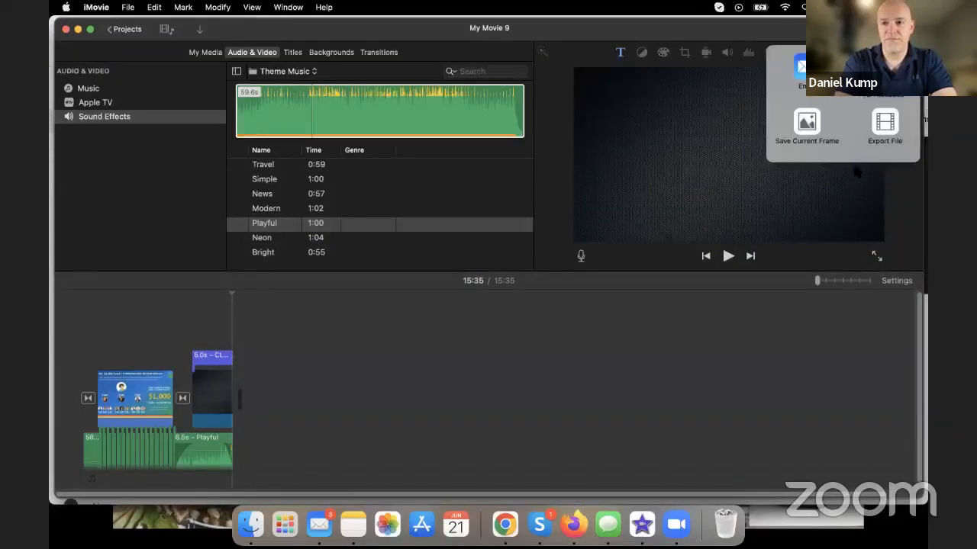
left_click(891, 127)
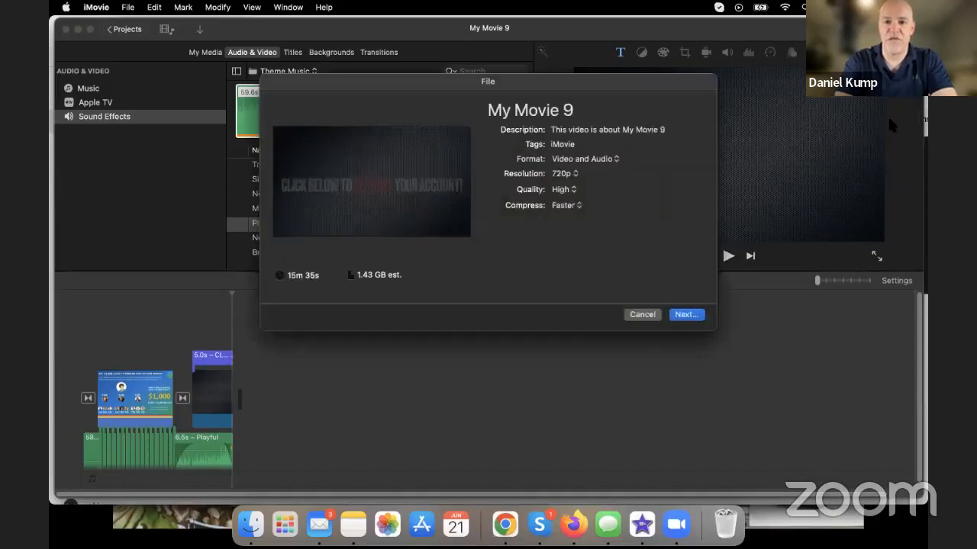
triple_click(562, 112)
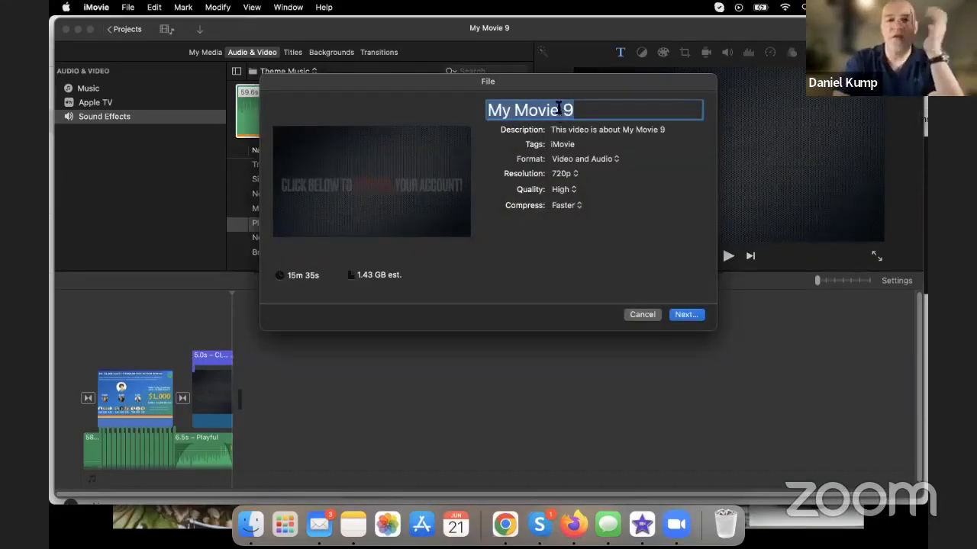
Circle the export title with the Zoom annotation pen and clear the drawing
left_click(337, 341)
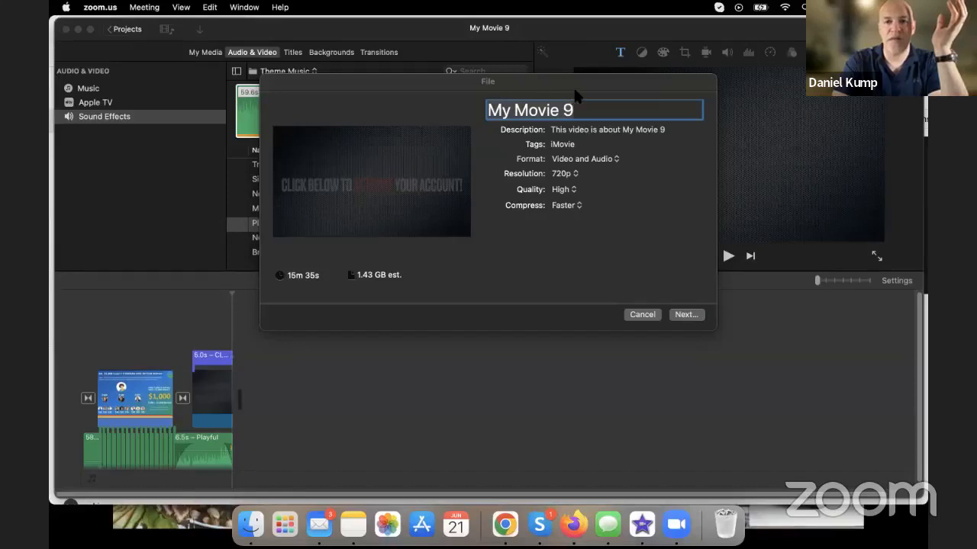
mouse_move(568, 94)
left_mouse_down()
mouse_move(498, 96)
mouse_move(445, 124)
mouse_move(581, 139)
mouse_move(532, 110)
left_mouse_up()
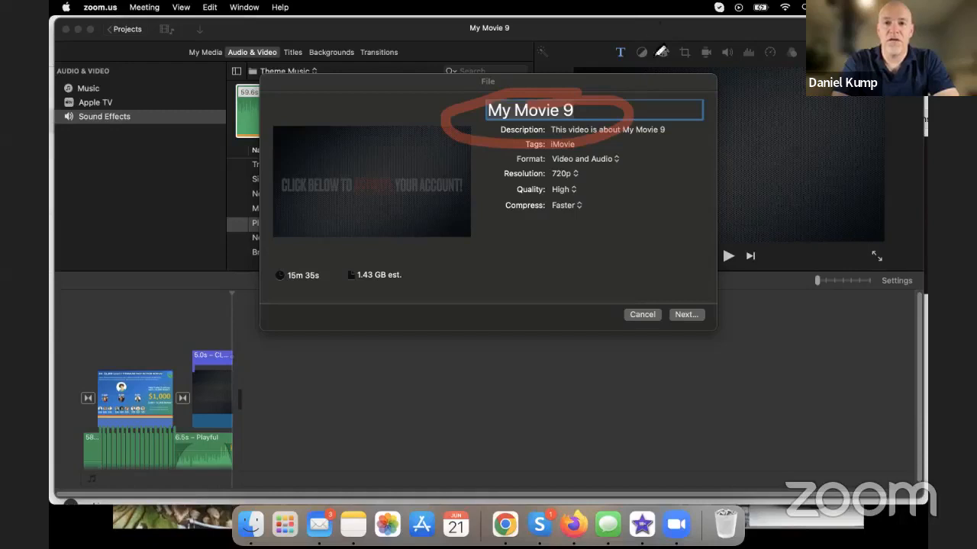
left_click_drag(717, 74, 631, 55)
left_click_drag(614, 99, 684, 76)
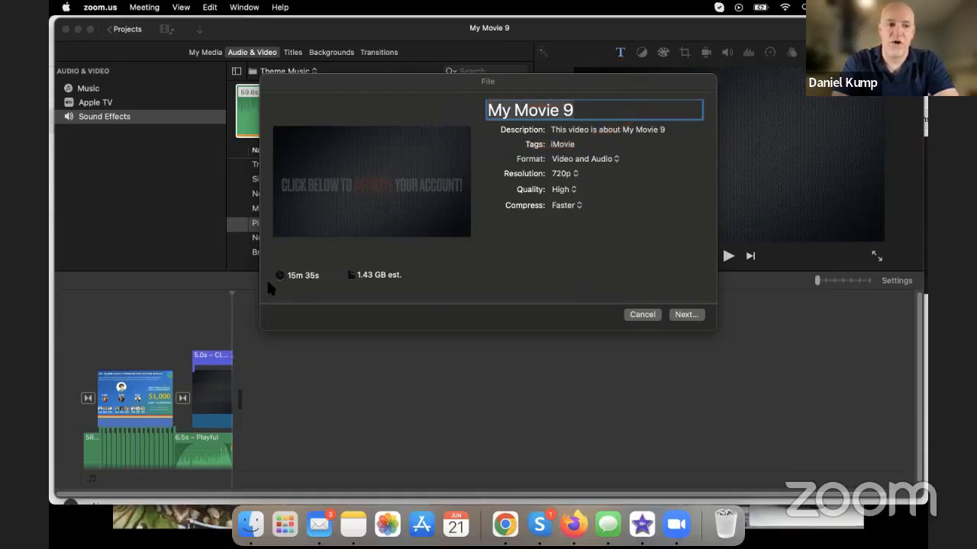
Title the export "Savings Highway Global Compensation Plan" and save the movie file to the Downloads folder
left_click(547, 112)
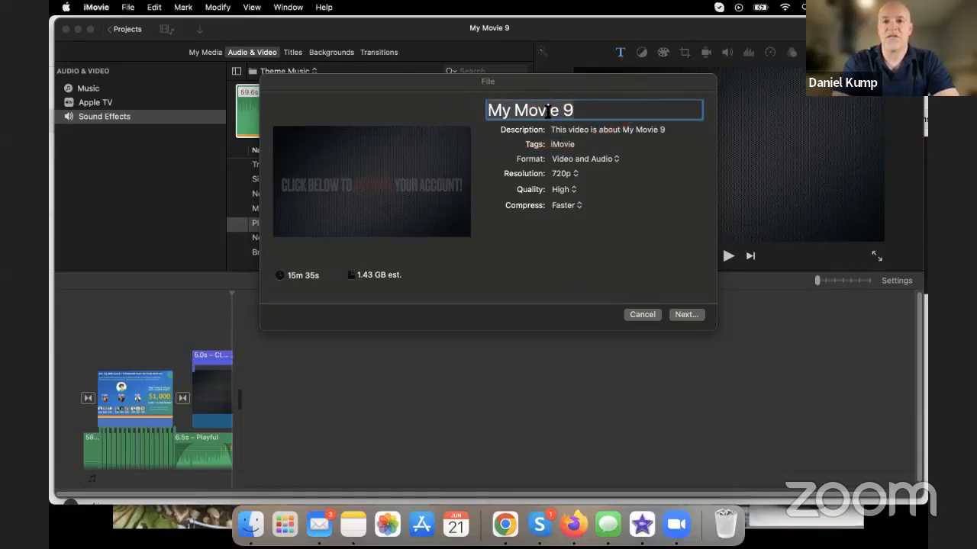
type("S")
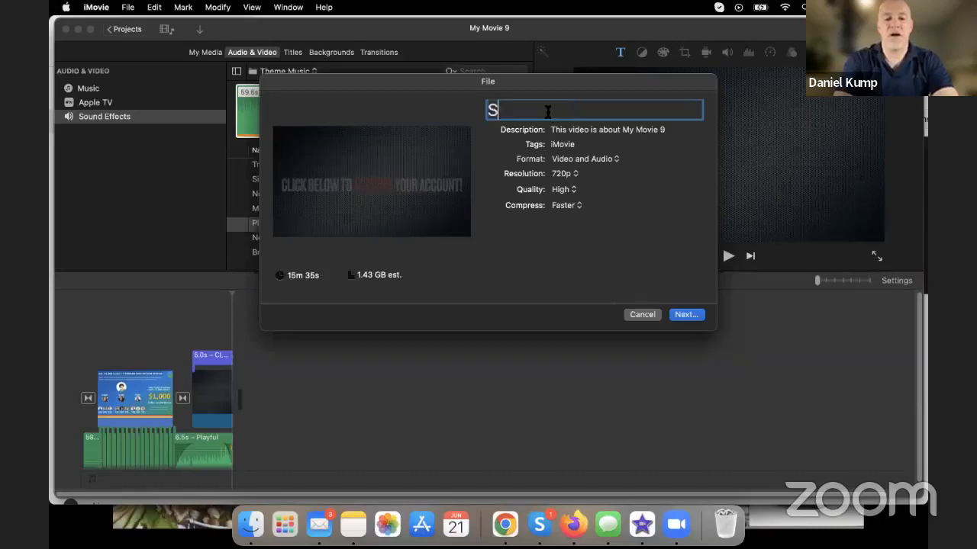
type("aving")
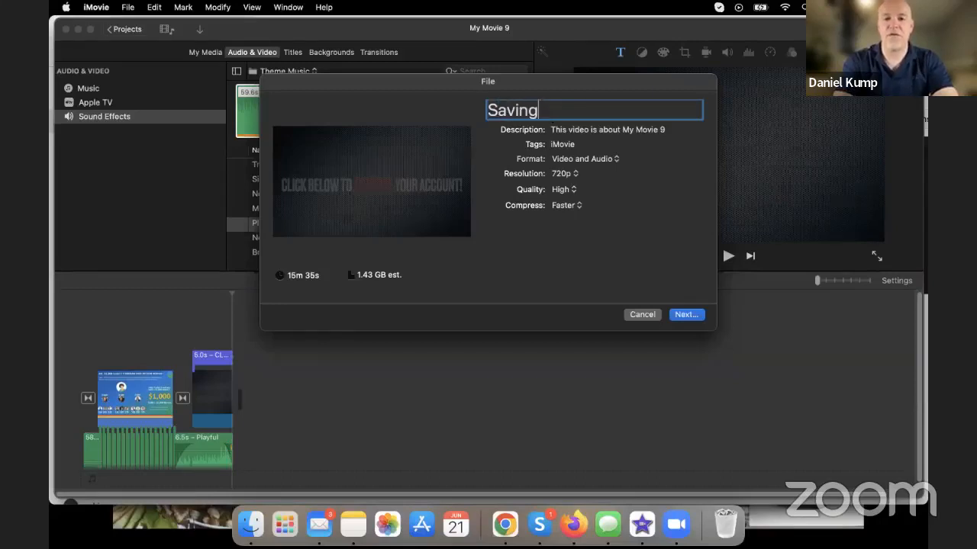
type("s Highwa")
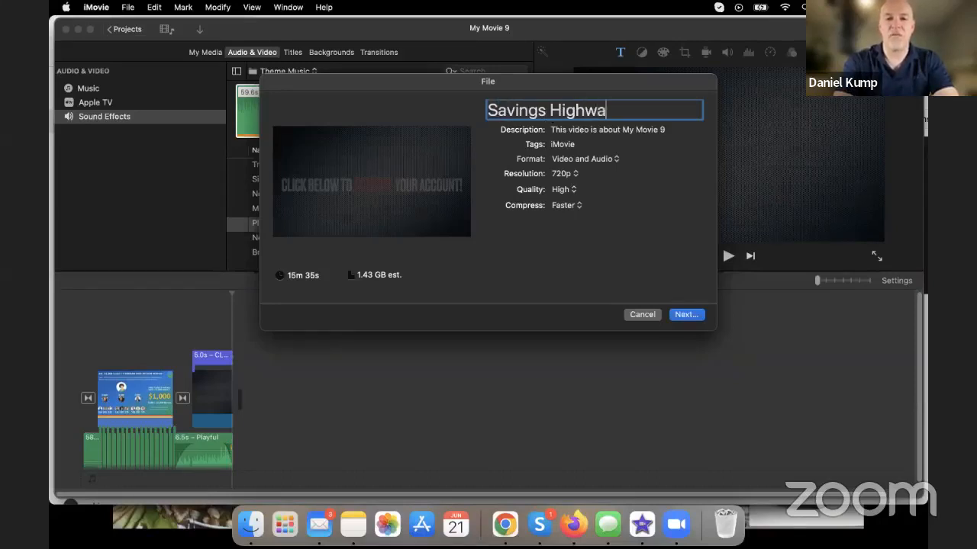
type("y Global")
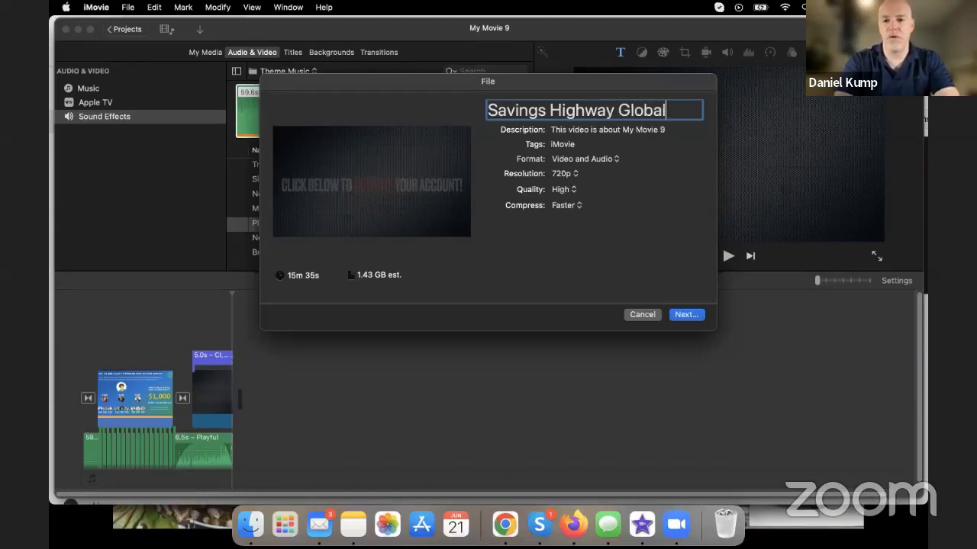
key("super+a")
type("Compen")
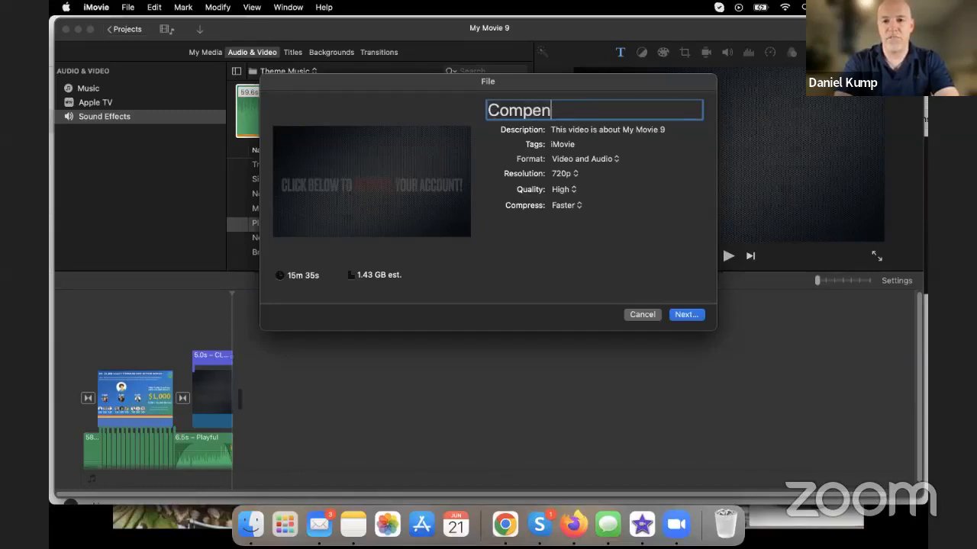
type("sation Plan")
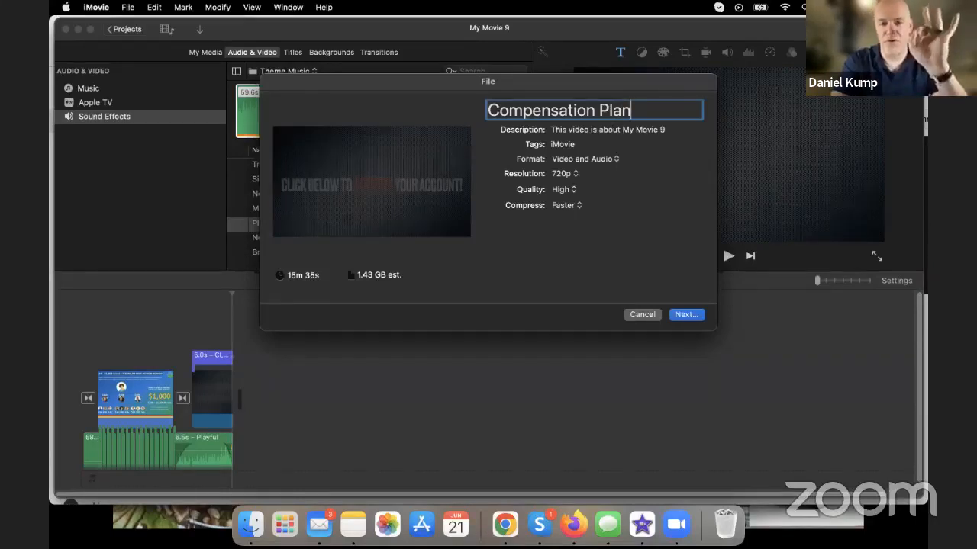
key("super+a")
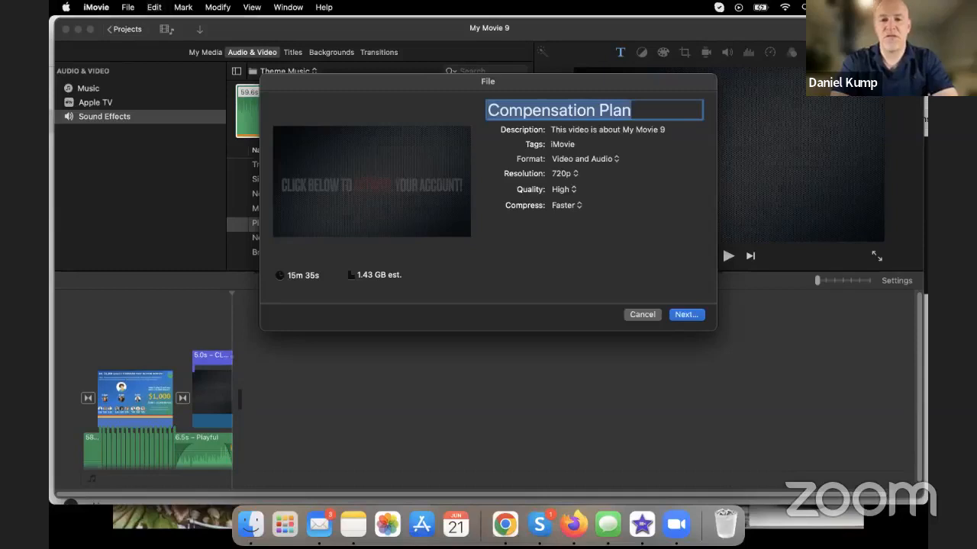
type("Savings Highway Global")
left_click(682, 316)
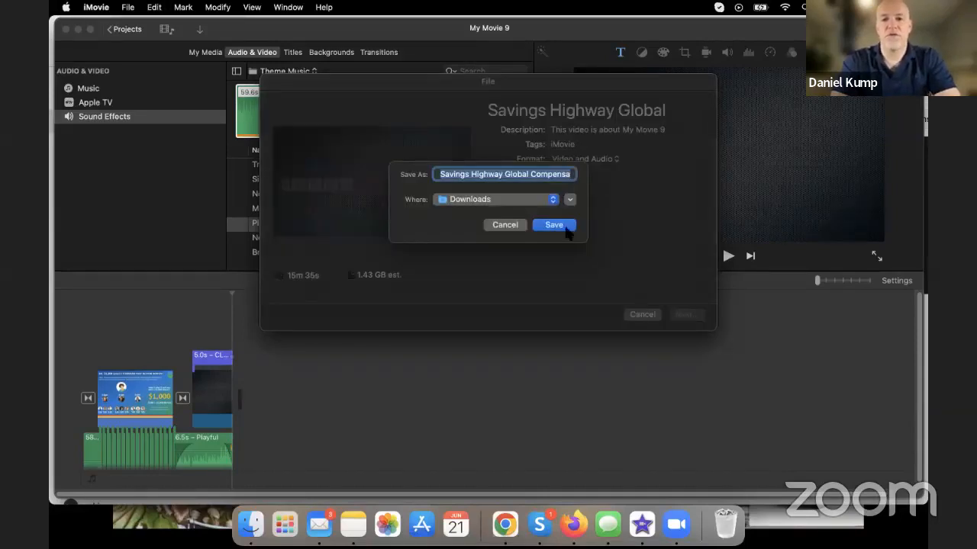
left_click(553, 226)
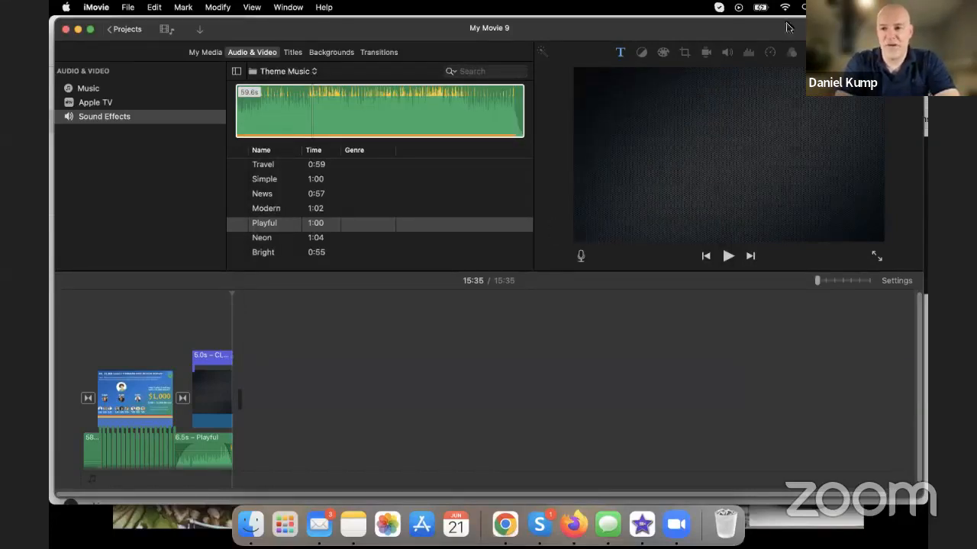
left_click(505, 524)
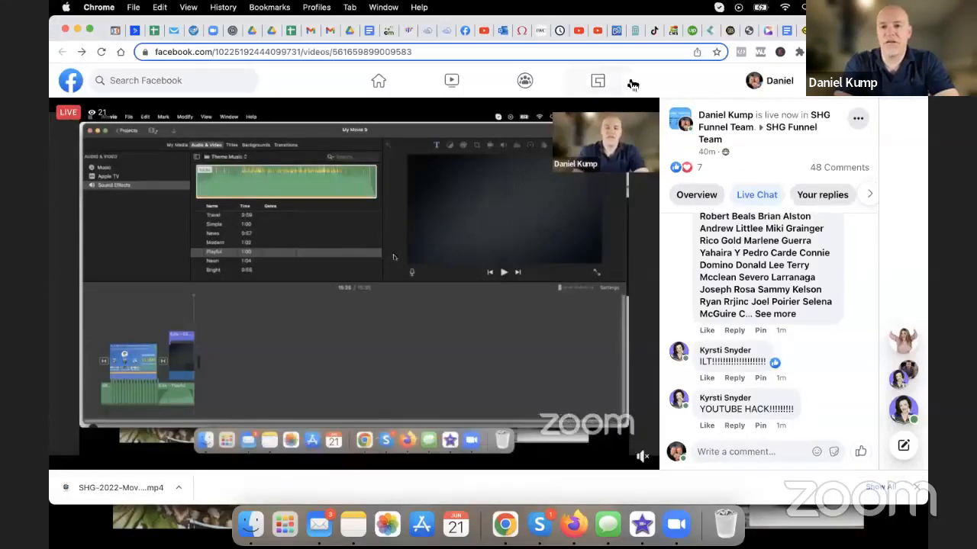
left_click(595, 34)
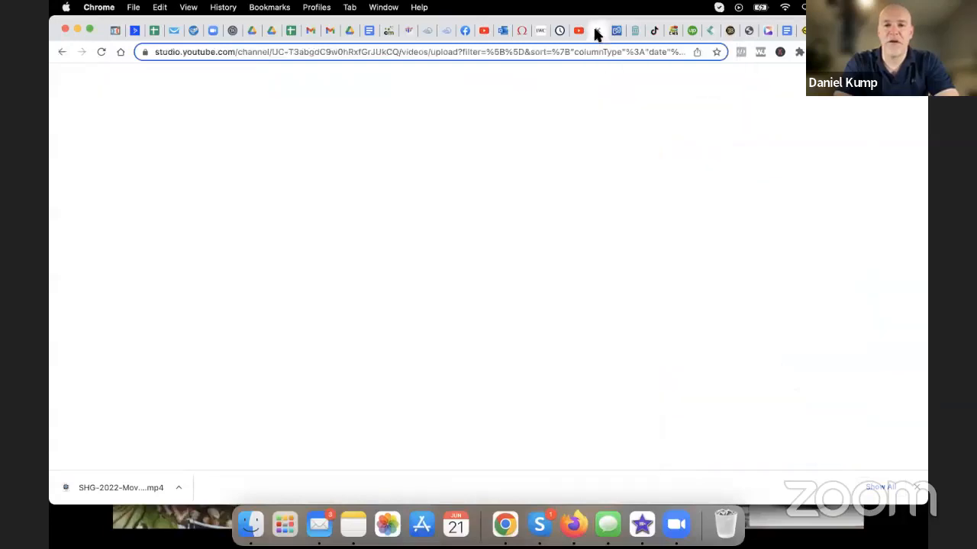
scroll(431, 229, "down", 2)
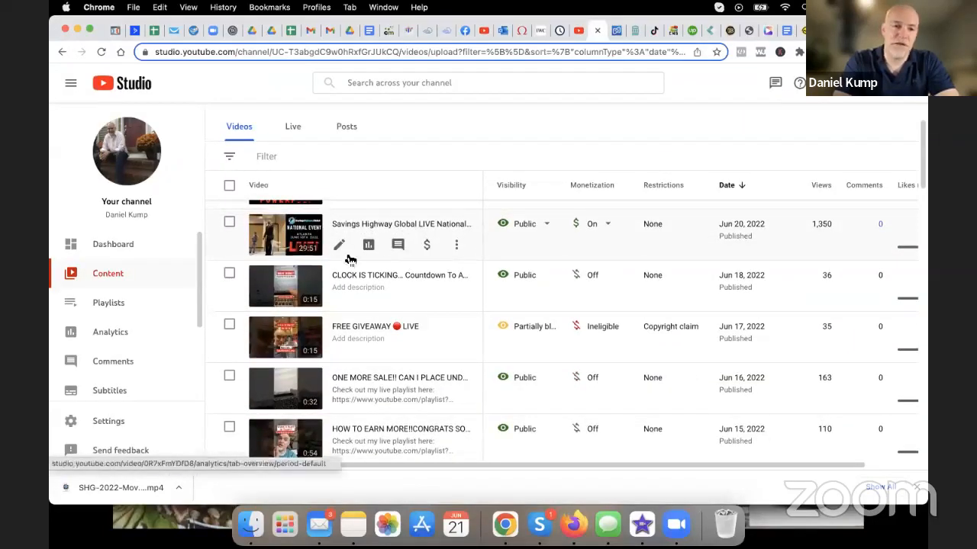
scroll(341, 253, "up", 3)
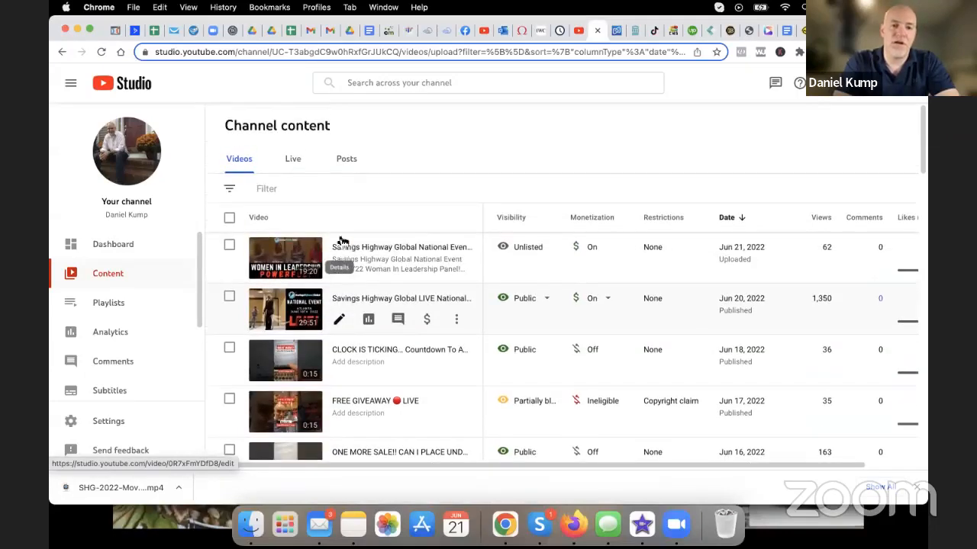
scroll(347, 244, "down", 2)
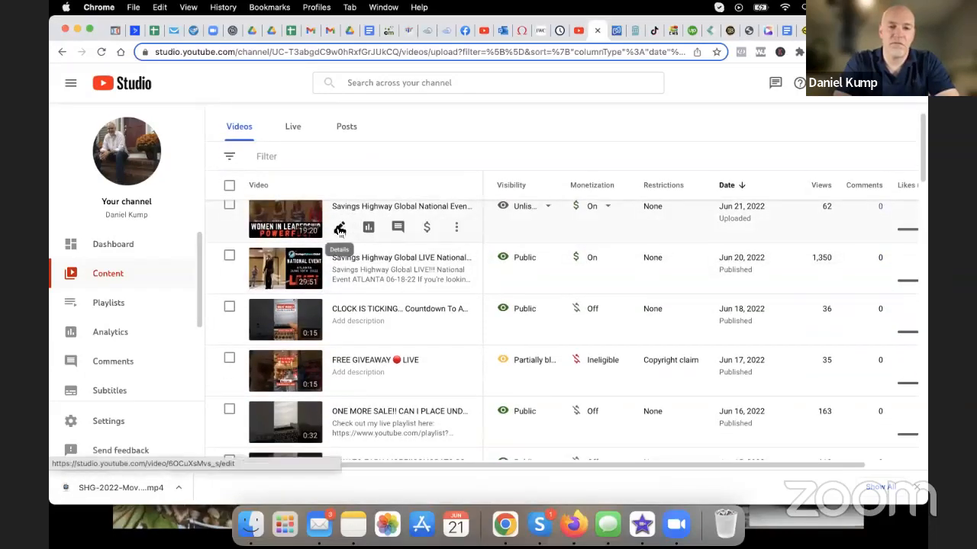
left_click(339, 228)
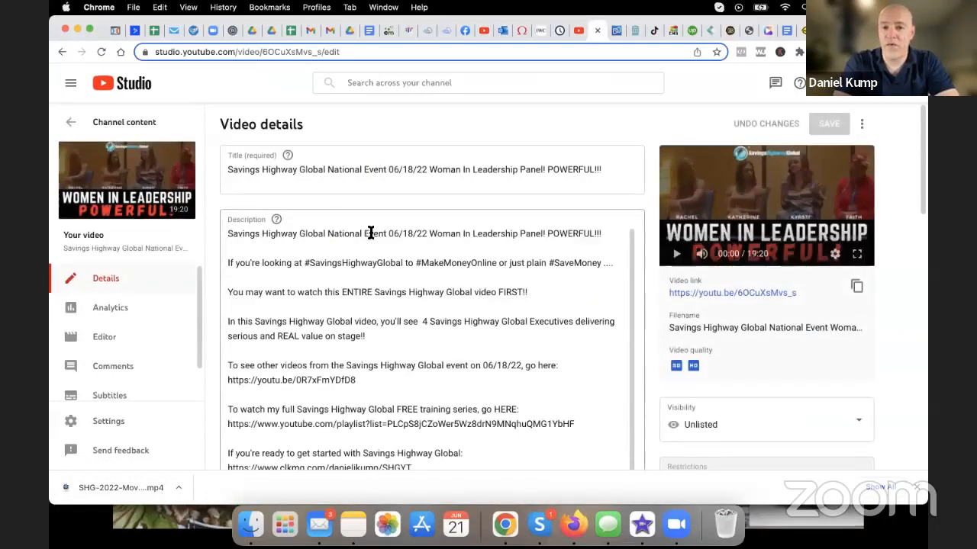
Select the entire description text of the Woman In Leadership Panel video
left_click(336, 348)
key("super+a")
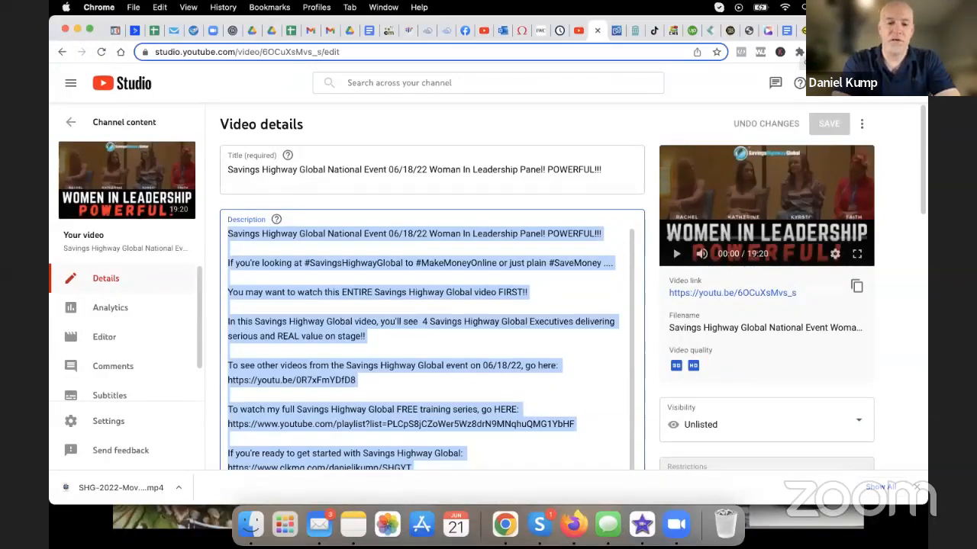
left_click(640, 525)
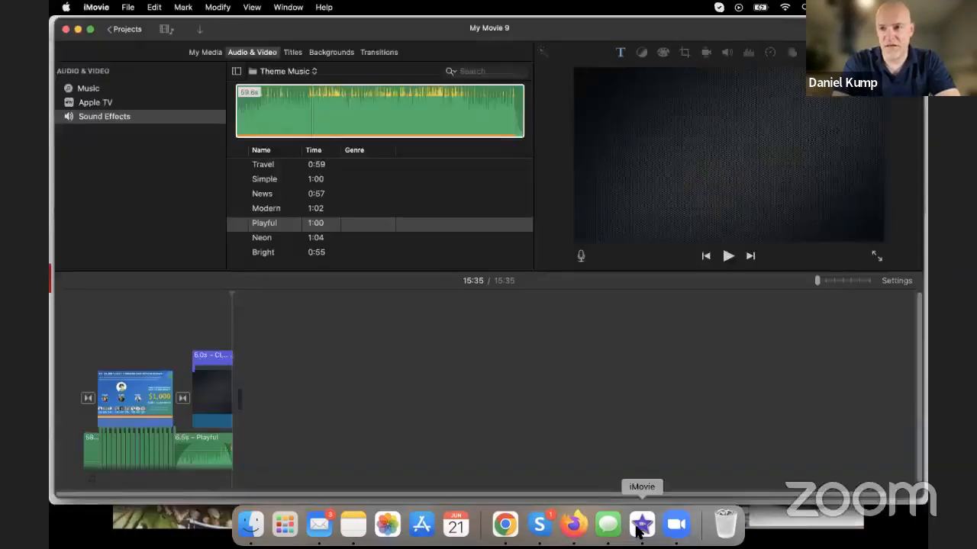
left_click(541, 526)
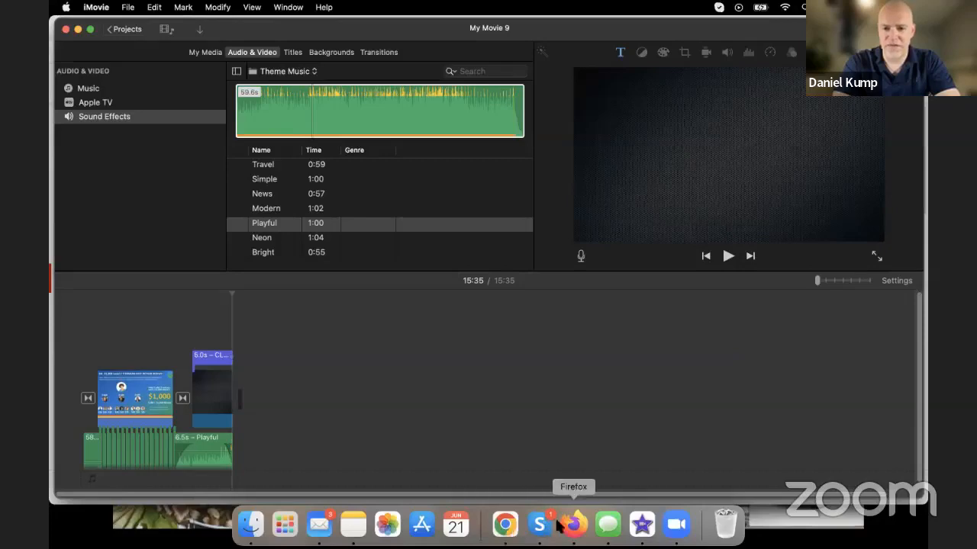
left_click(504, 525)
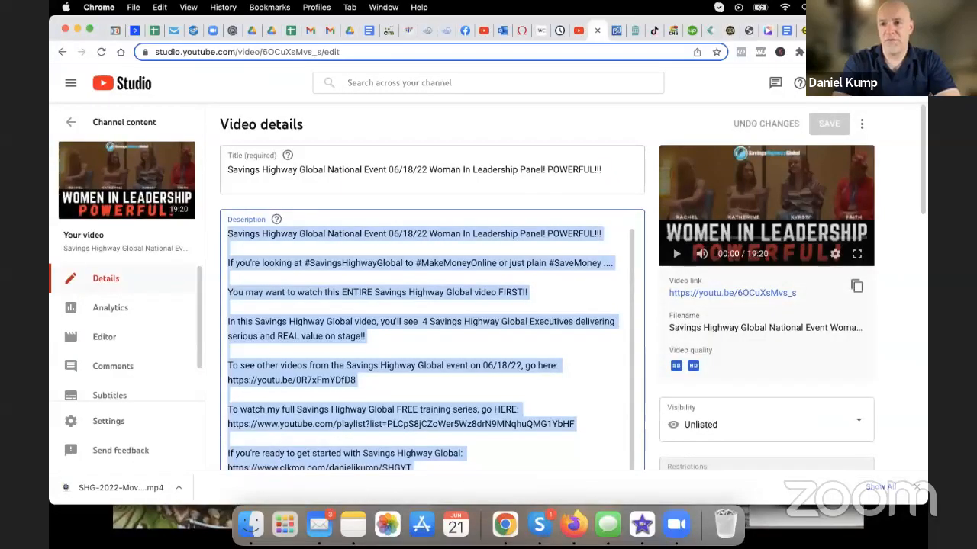
Open canva.com in a new browser tab and create a blank YouTube Thumbnail design
key("super+t")
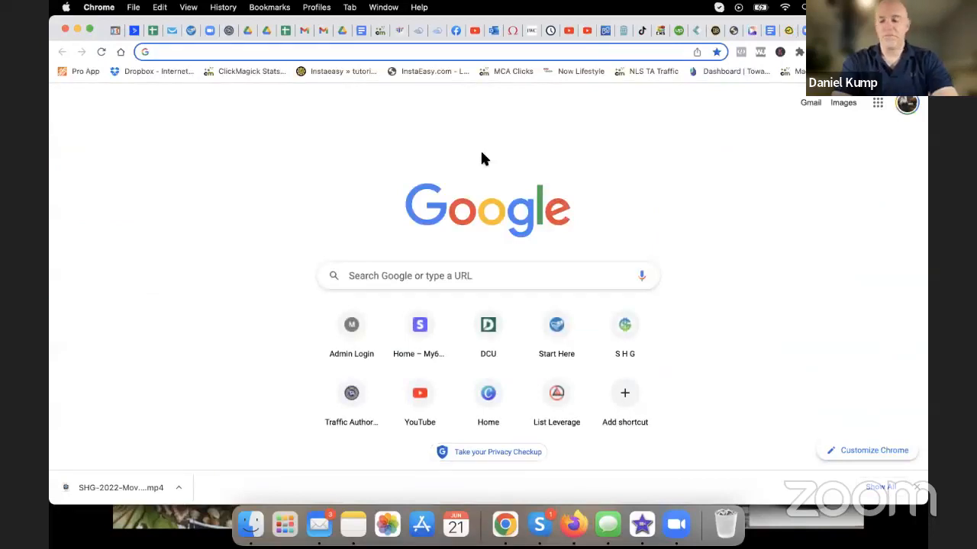
type("canva.com")
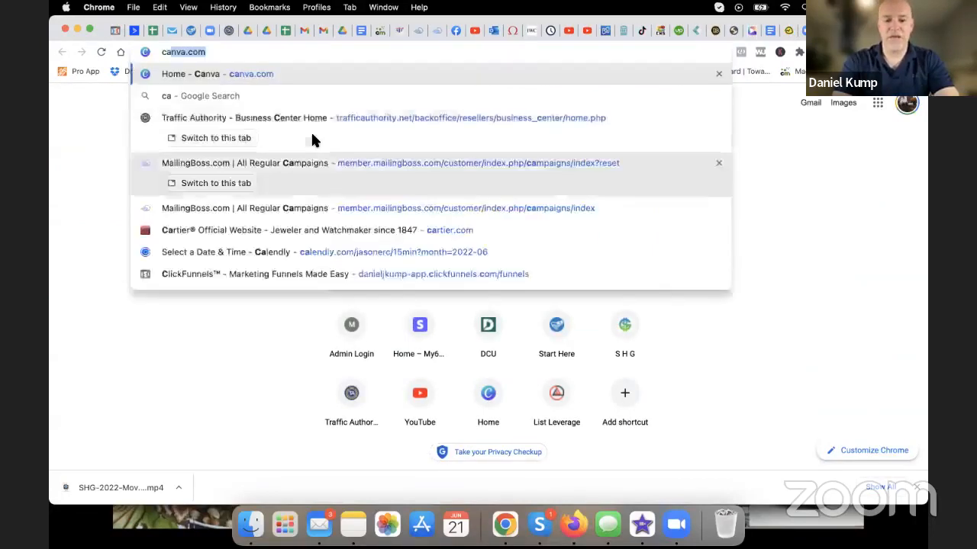
key("Return")
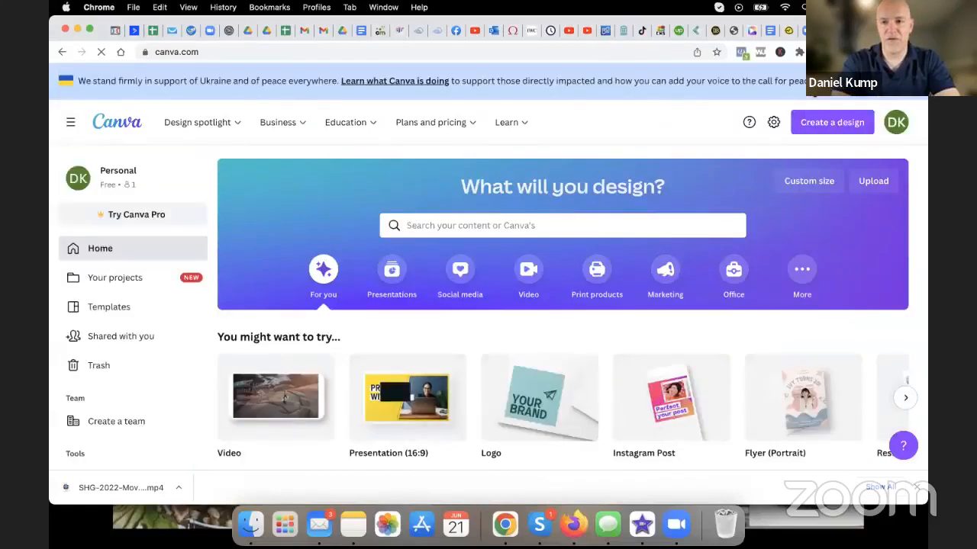
left_click(813, 116)
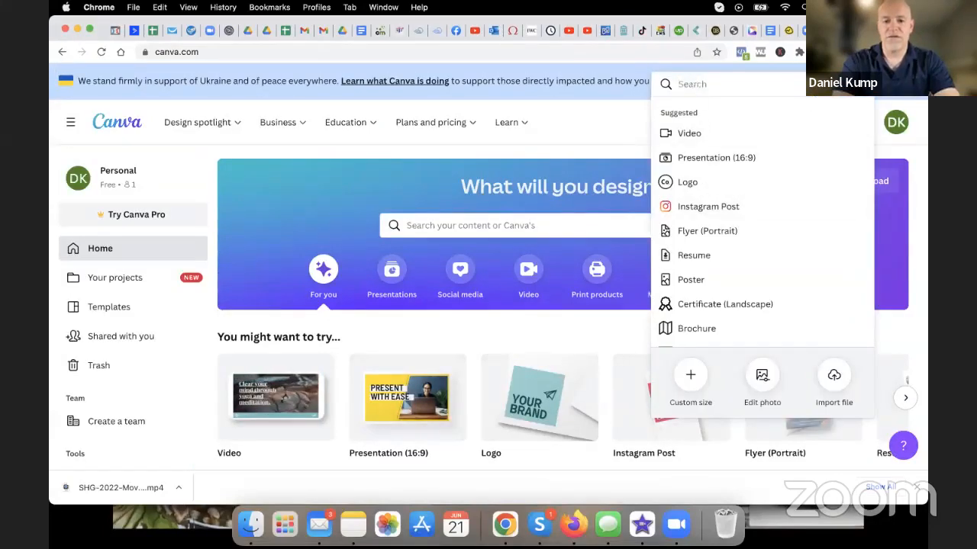
type("you")
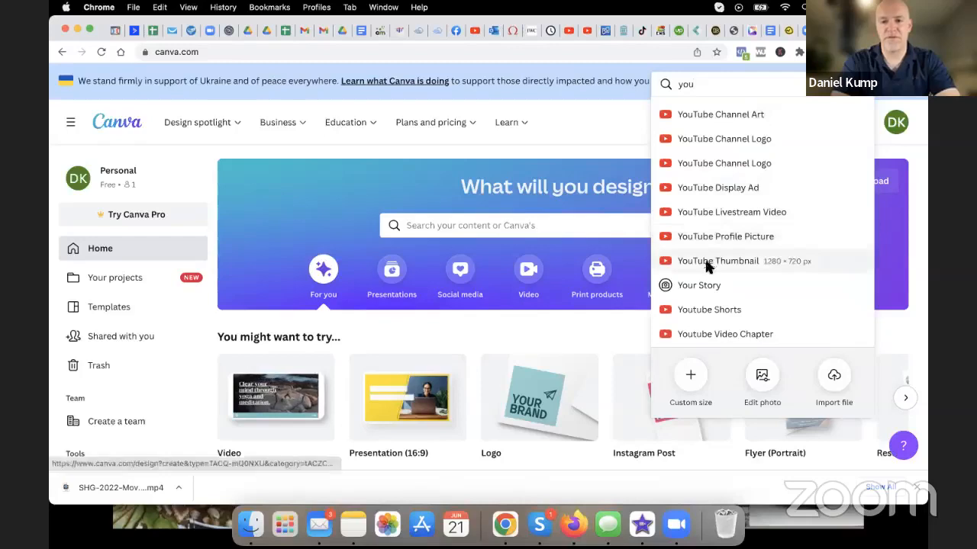
left_click(709, 261)
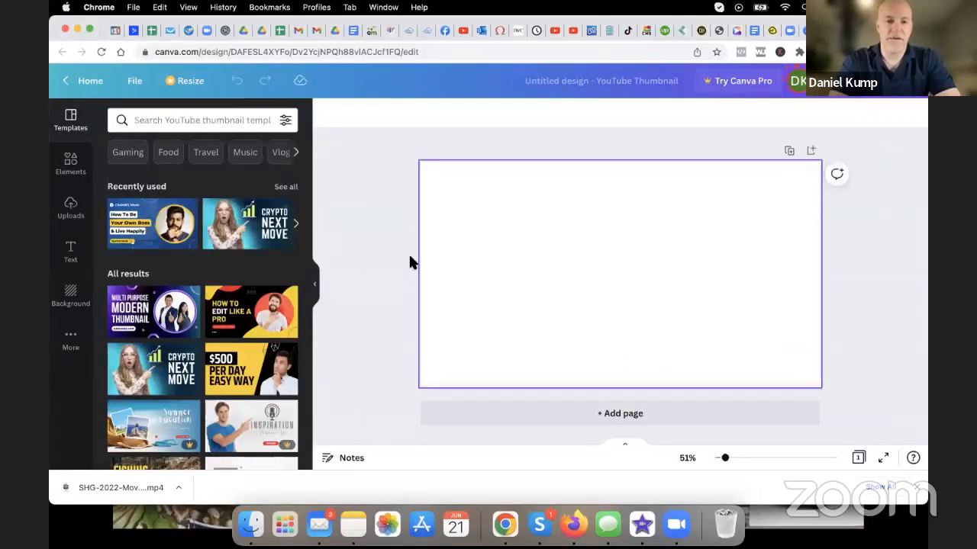
Add the recently used square shape and stretch it into a full-width black band covering about the lower third of the page
left_click(70, 164)
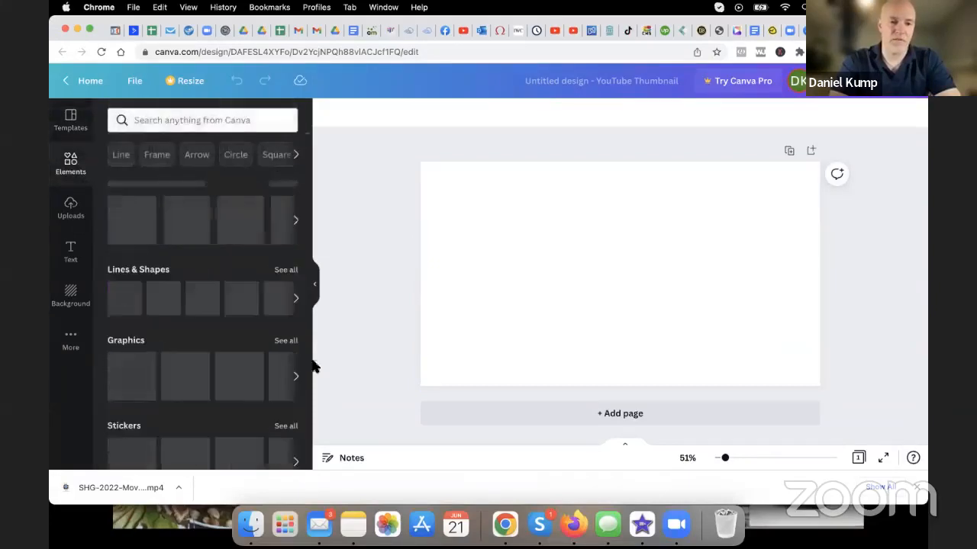
left_click(125, 233)
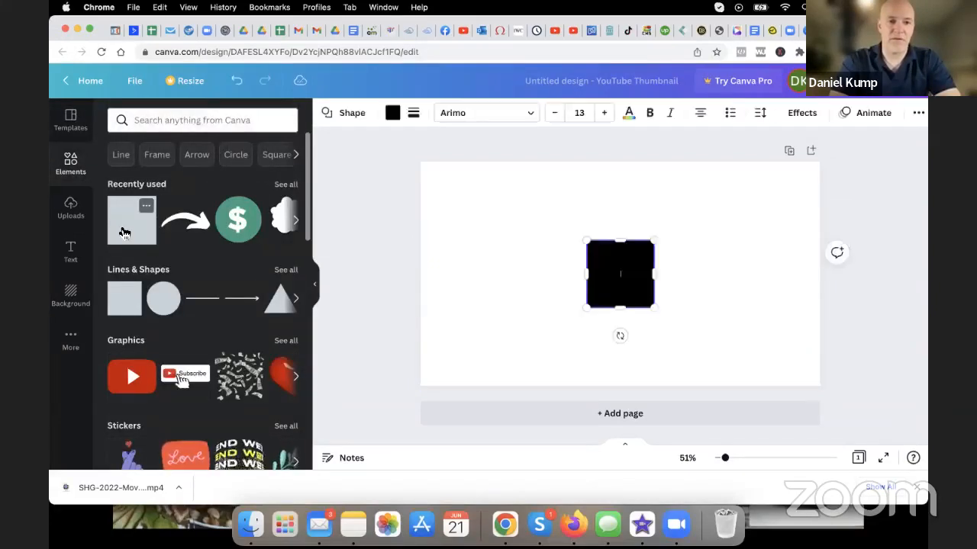
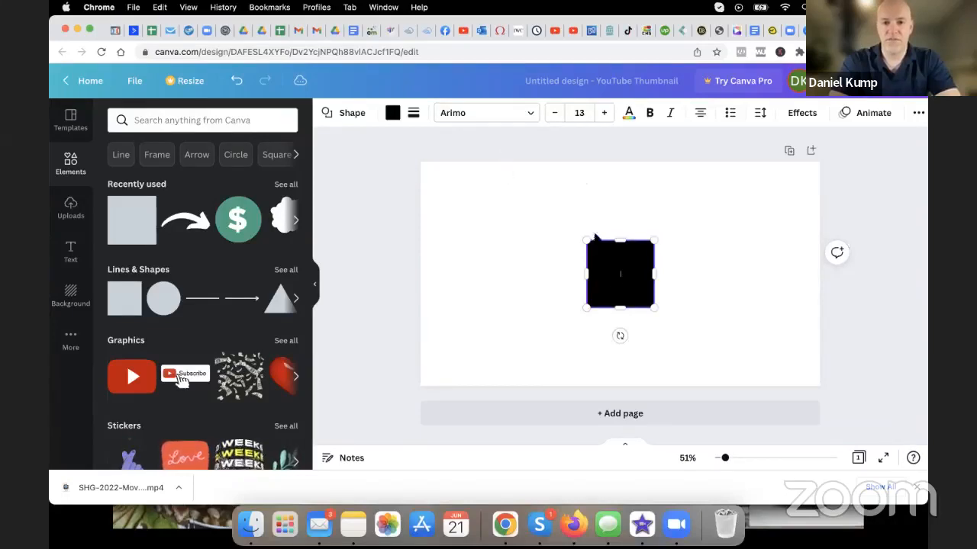
left_click_drag(595, 252, 429, 285)
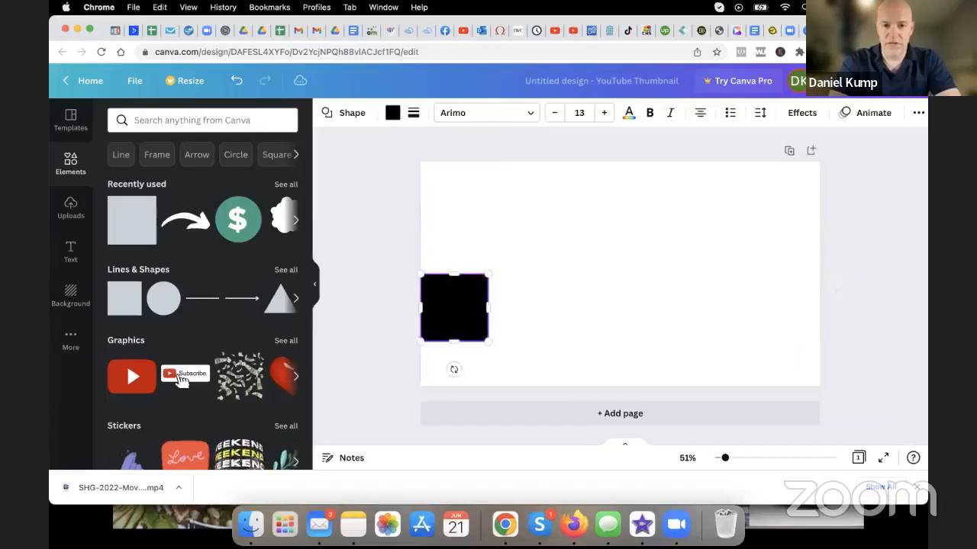
left_click_drag(522, 310, 821, 310)
left_click_drag(621, 346, 620, 386)
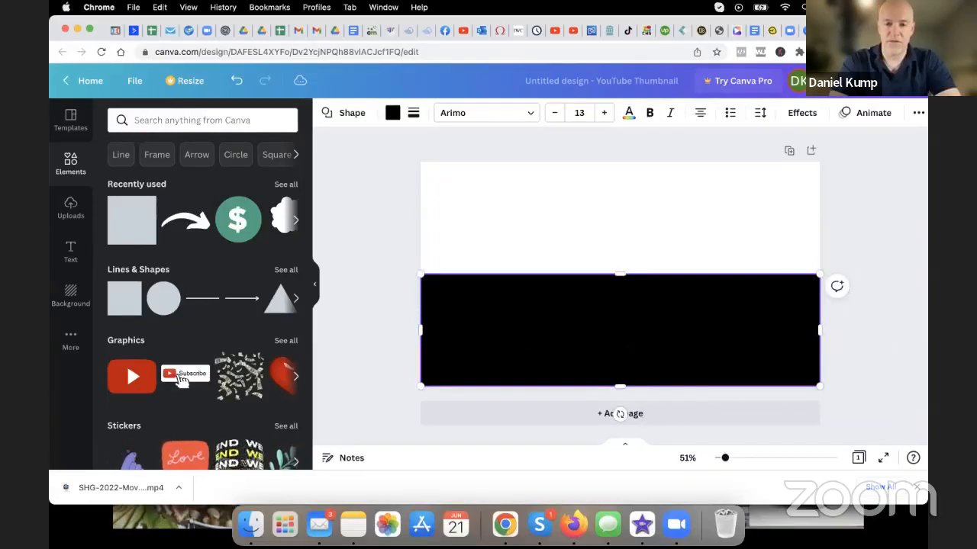
left_click_drag(619, 272, 619, 306)
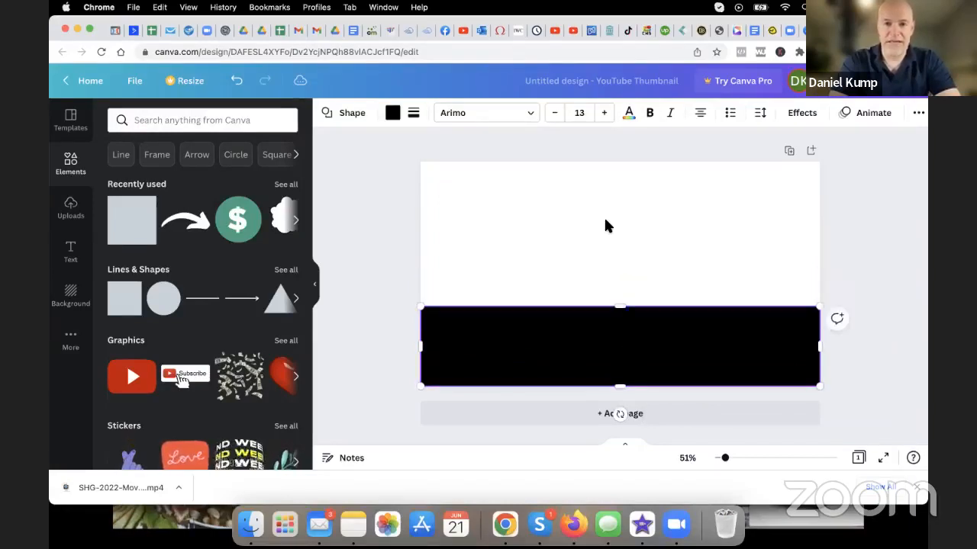
Fill the page background with light blue and move the black band to the page's upper edge, spanning the full width
left_click(605, 224)
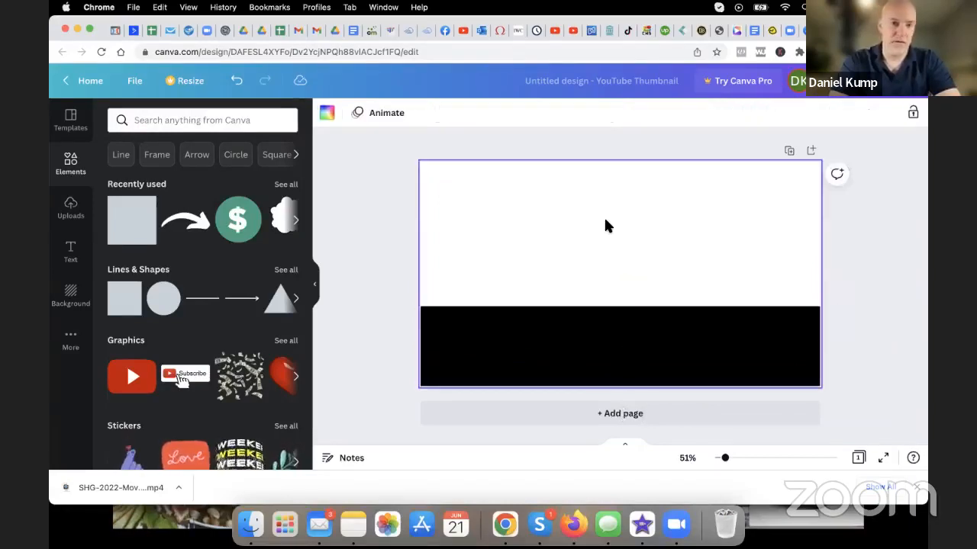
left_click(327, 113)
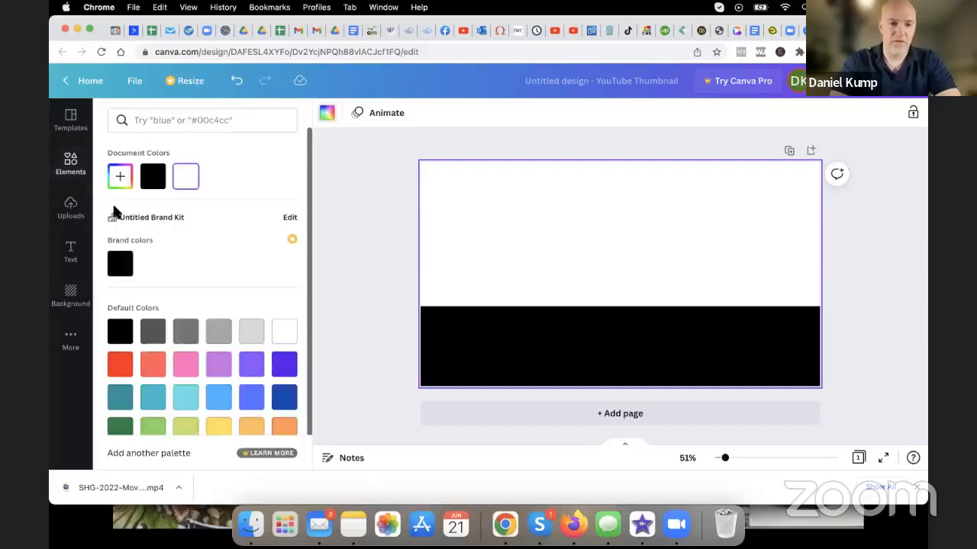
left_click(218, 397)
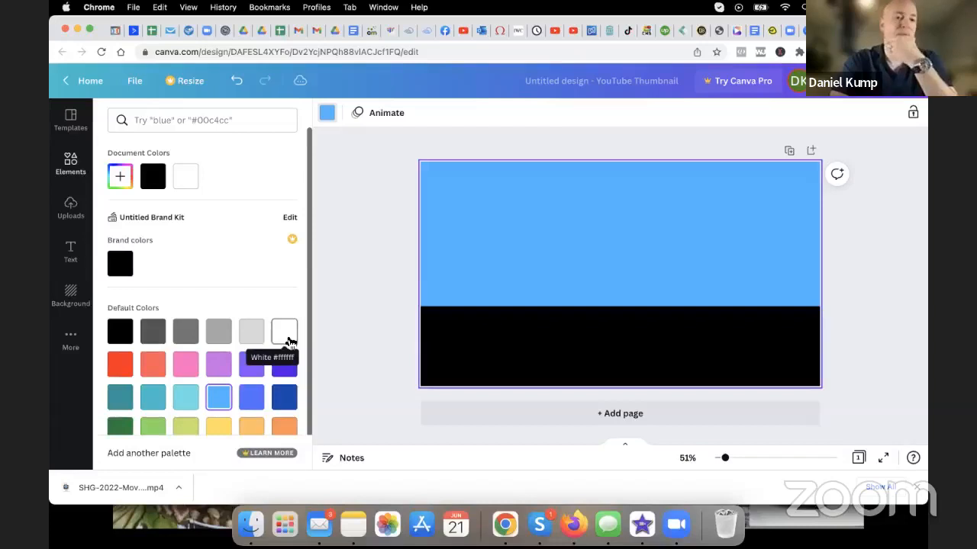
left_click_drag(620, 348, 627, 202)
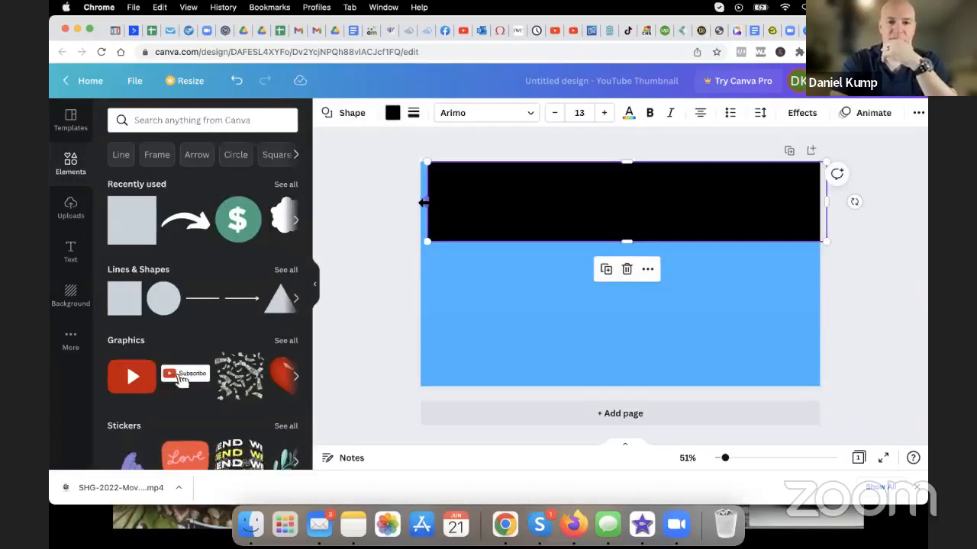
left_click_drag(422, 202, 418, 201)
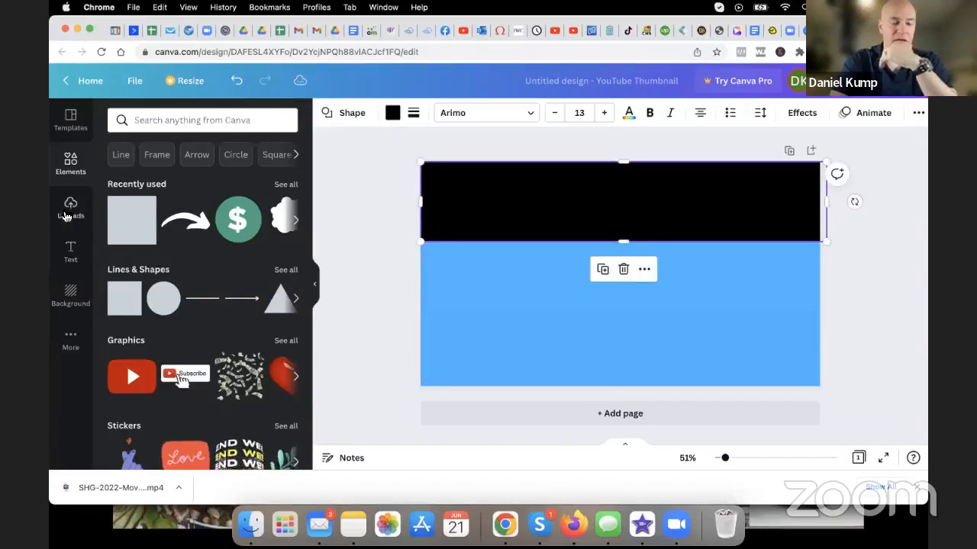
Find the SavingsHighwayGlobal logo among the uploaded images and add it to the thumbnail
left_click(67, 217)
scroll(229, 381, "down", 5)
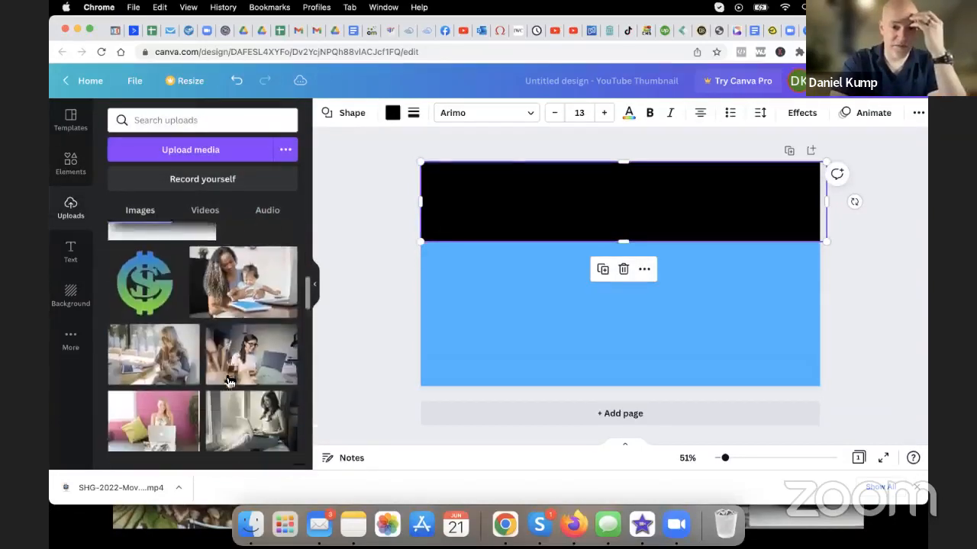
scroll(229, 382, "down", 10)
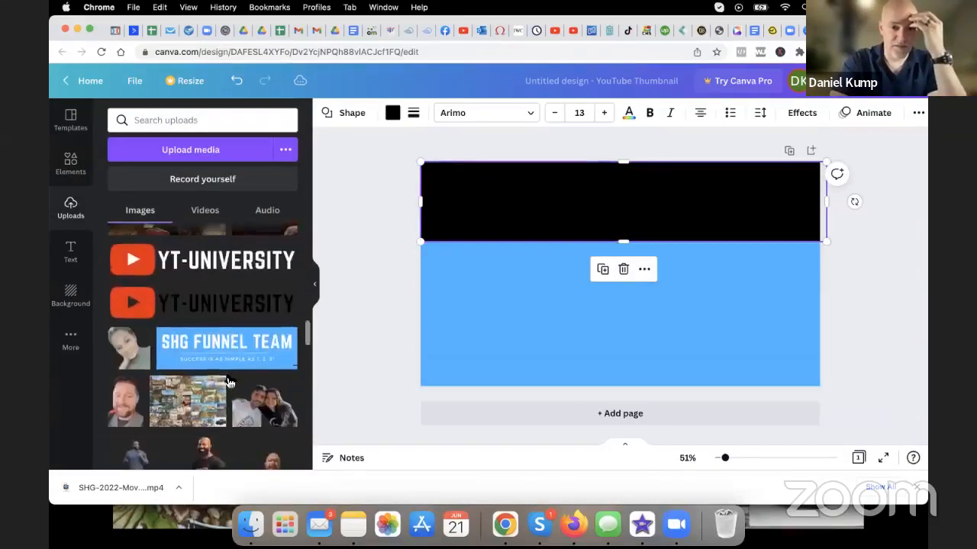
scroll(229, 383, "down", 10)
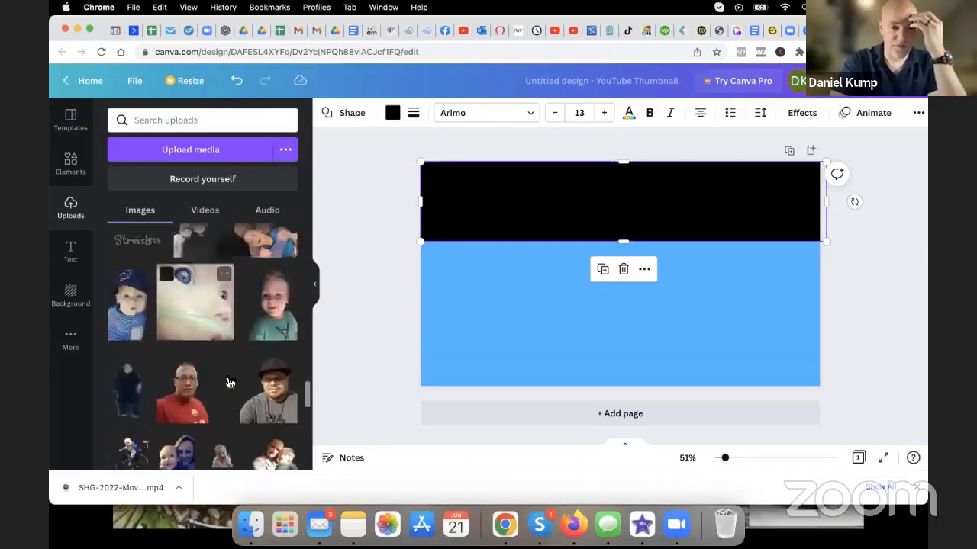
scroll(229, 383, "down", 10)
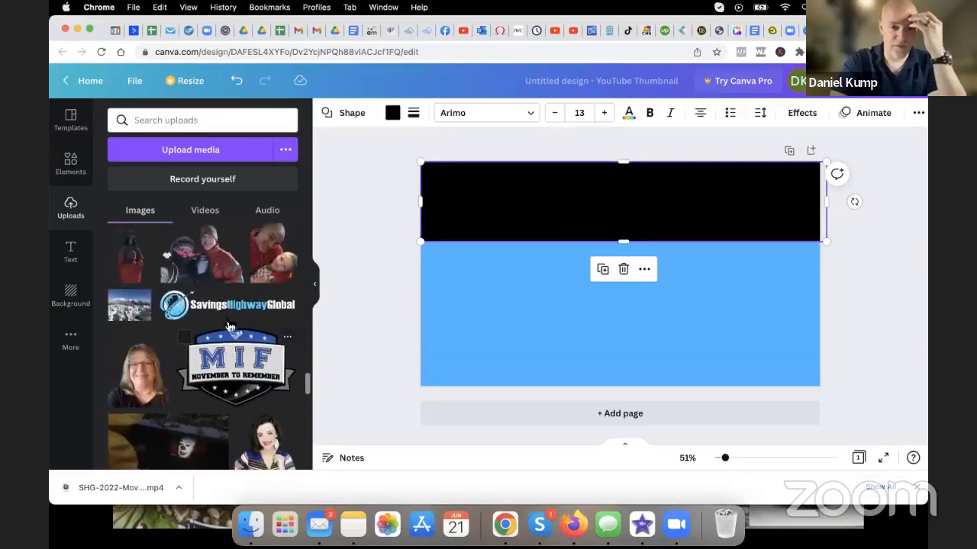
left_click(229, 309)
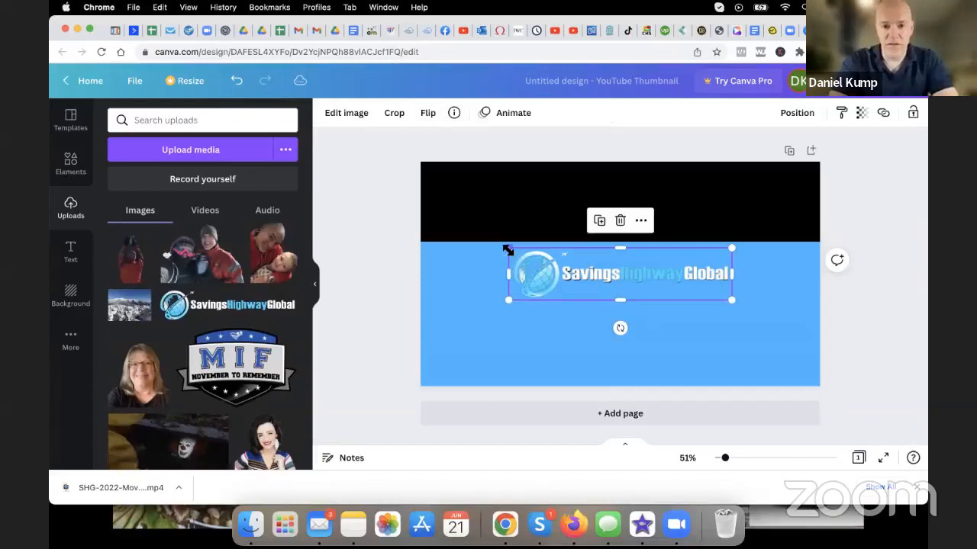
Enlarge the logo and place it centrally on the black band, and extend the band downward to about half the page height
left_click_drag(509, 250, 421, 228)
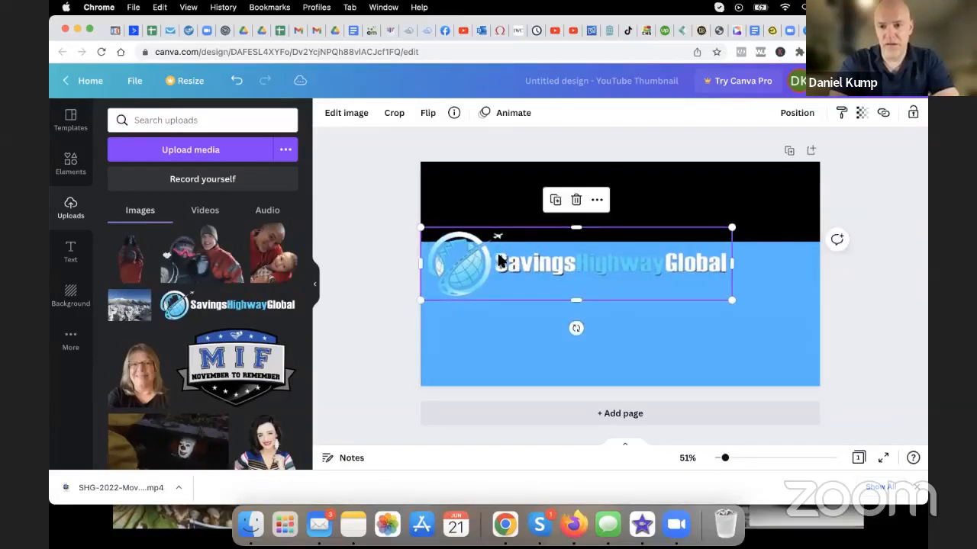
left_click_drag(499, 260, 534, 193)
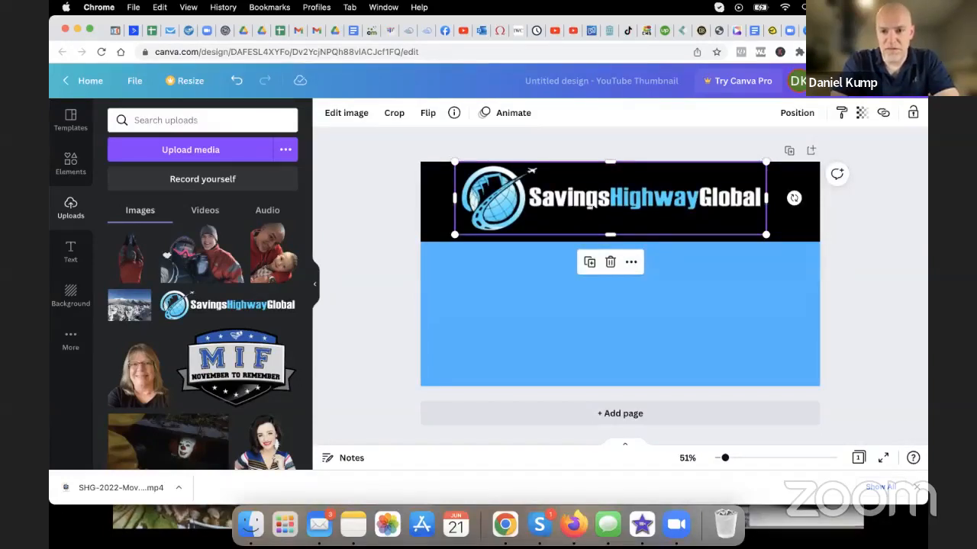
left_click(452, 233)
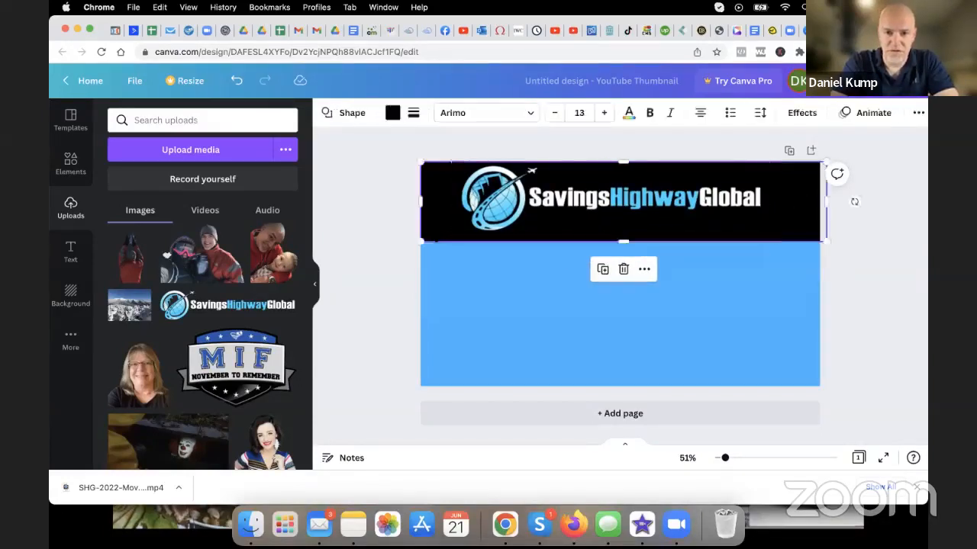
left_click_drag(623, 244, 623, 272)
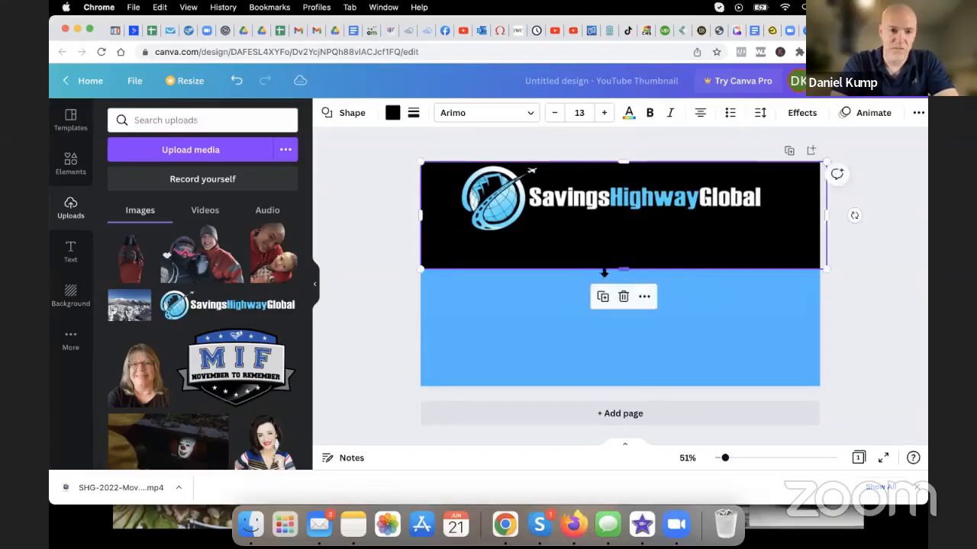
Add the recently used "Graphic Design" font combination to the page and color all its text white
left_click(71, 256)
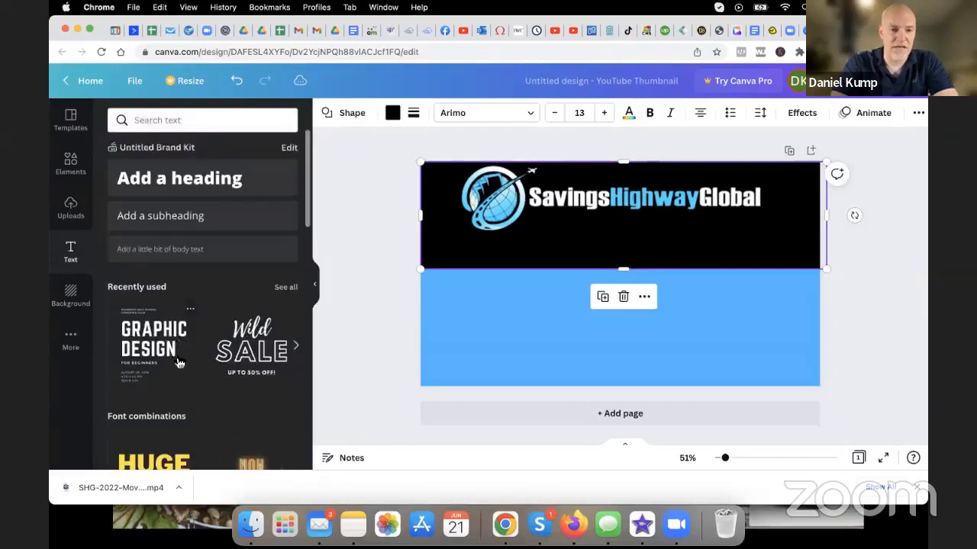
left_click(156, 355)
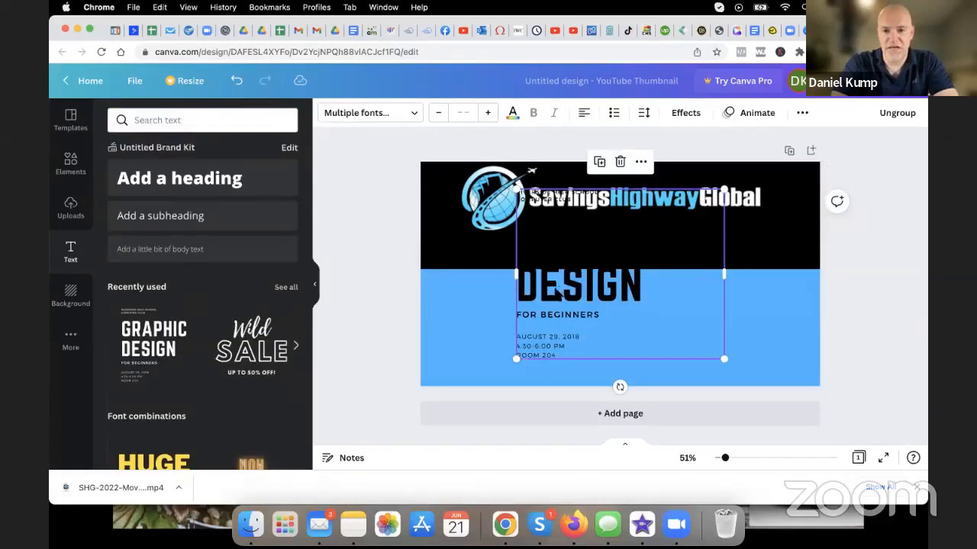
left_click(513, 115)
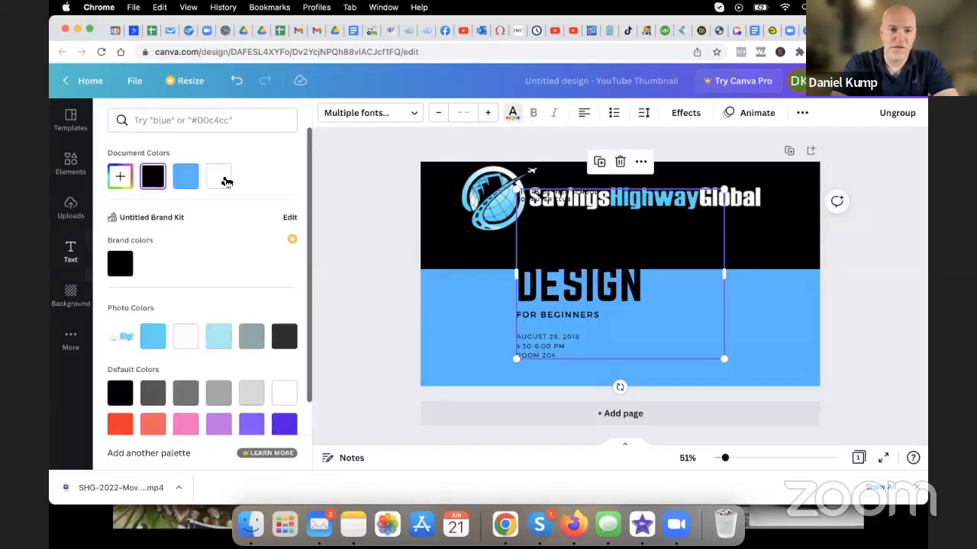
left_click(218, 176)
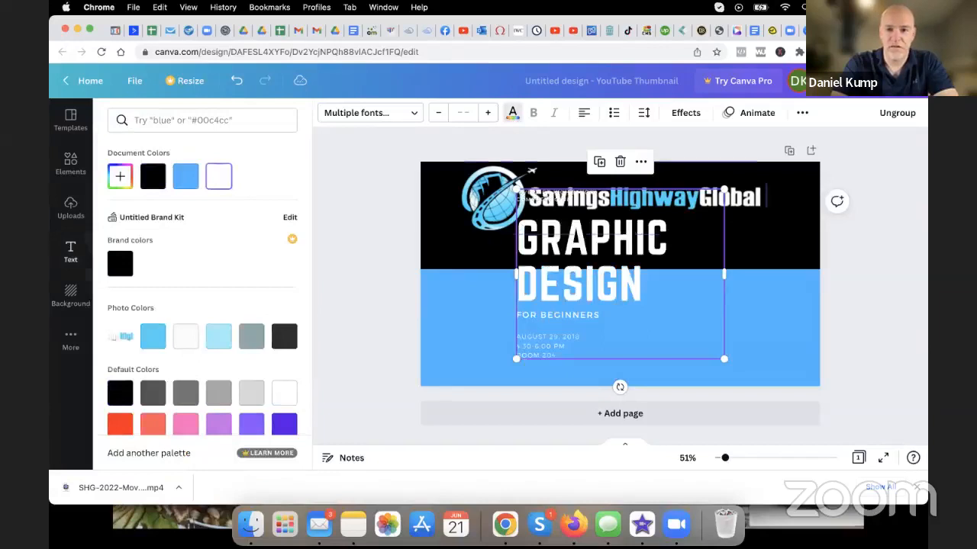
Delete the date block and the small text above the heading from the text group, and select the "GRAPHIC DESIGN" heading
left_click(536, 348)
key("Delete")
left_click(550, 196)
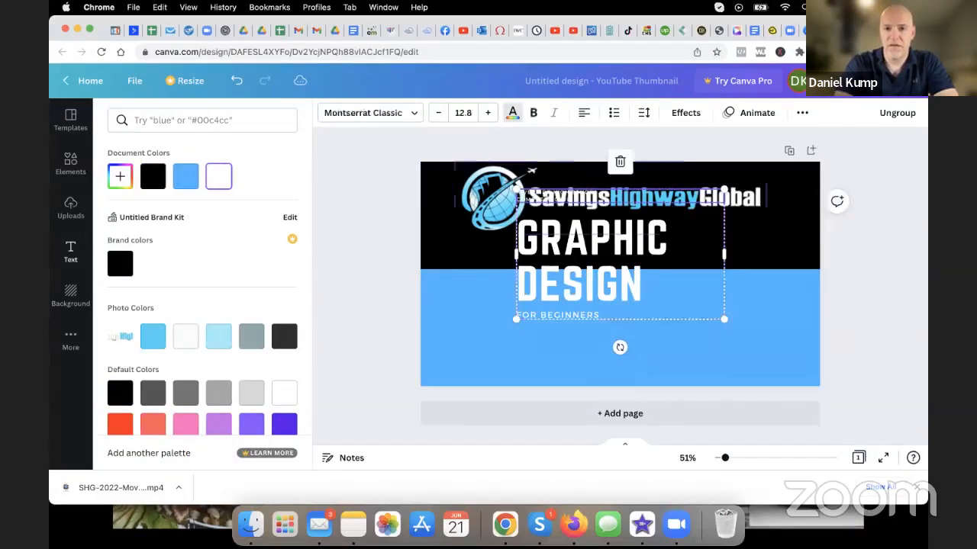
key("Delete")
left_click(613, 282)
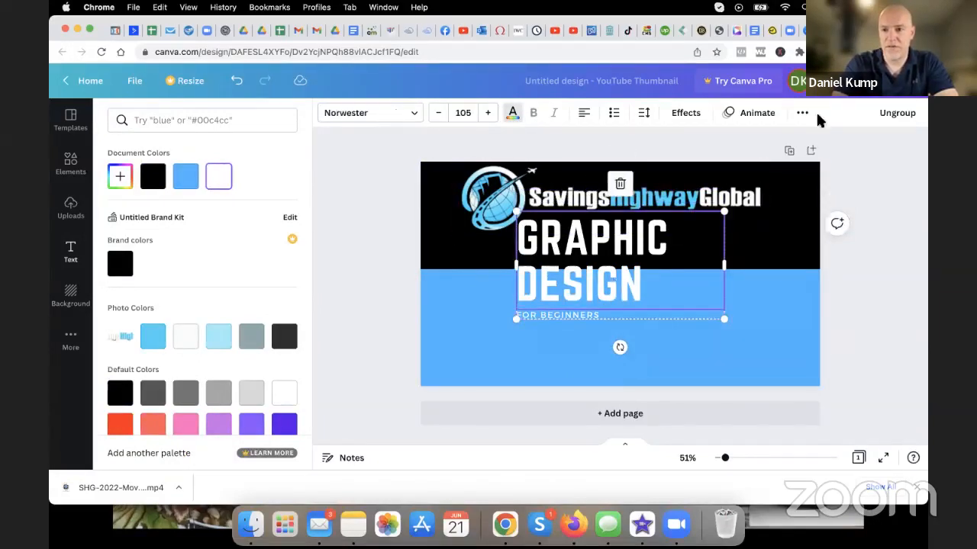
Ungroup the text block and move the "FOR BEGINNERS" line down, away from the heading, toward the page's lower edge
left_click(894, 121)
left_click(626, 355)
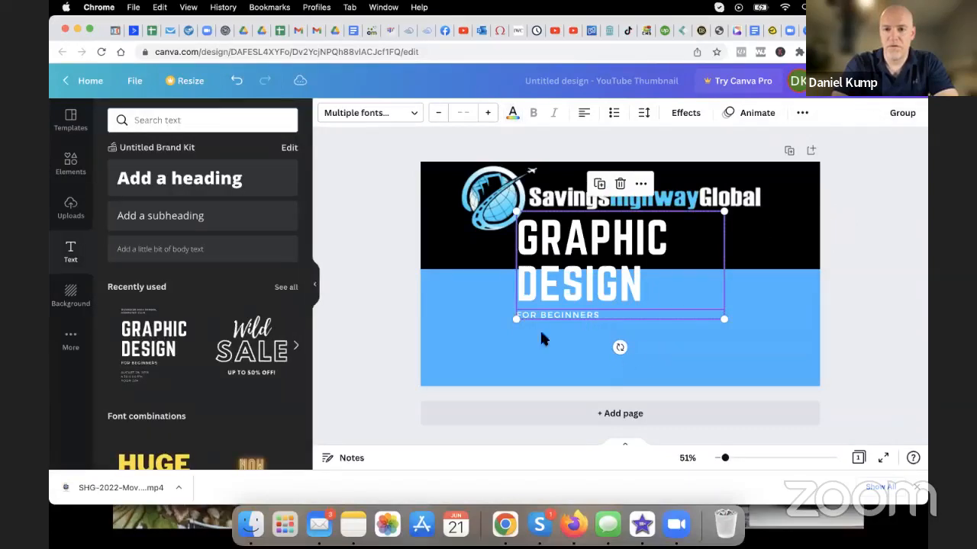
left_click(514, 345)
left_click_drag(555, 318, 555, 361)
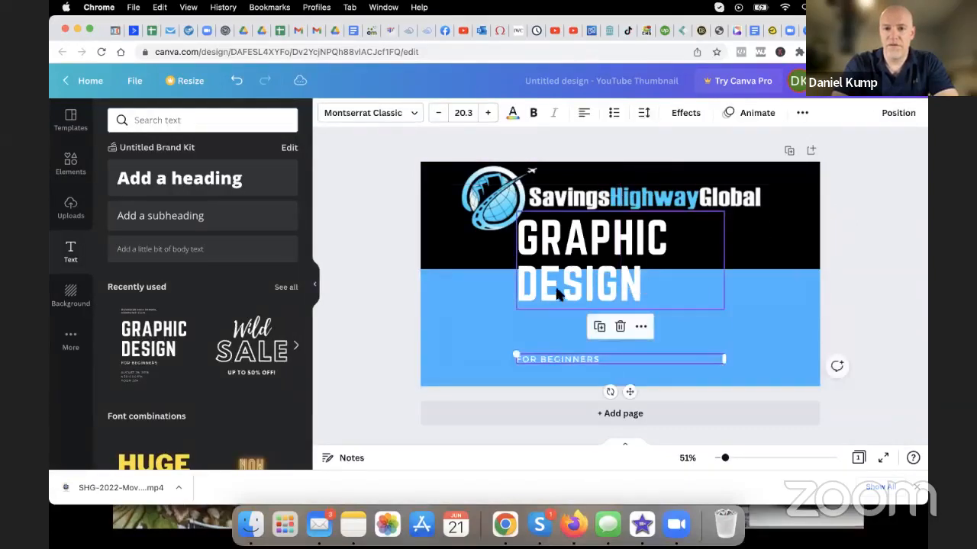
Widen the "GRAPHIC DESIGN" heading's text box on both sides to span the page between its margins
left_click(561, 283)
left_click_drag(517, 260, 456, 260)
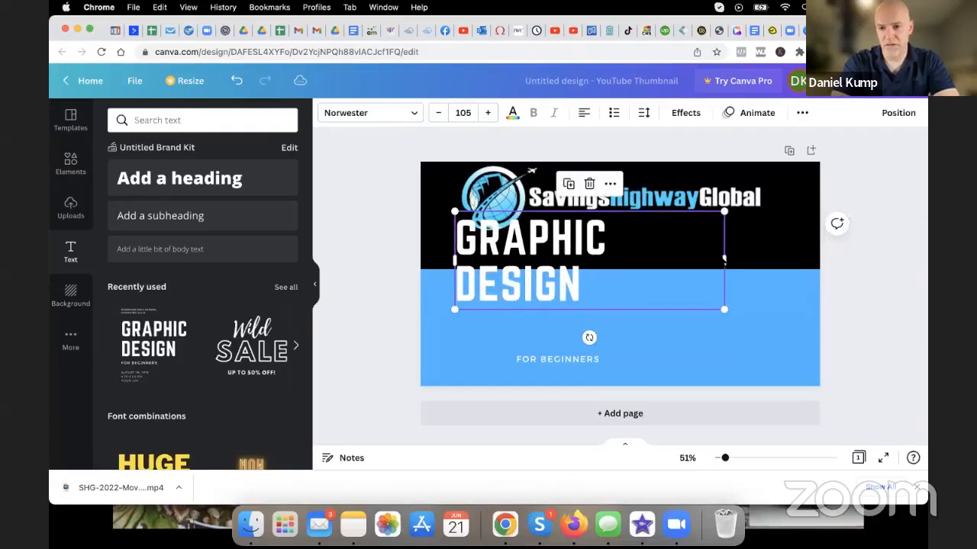
left_click_drag(724, 261, 786, 263)
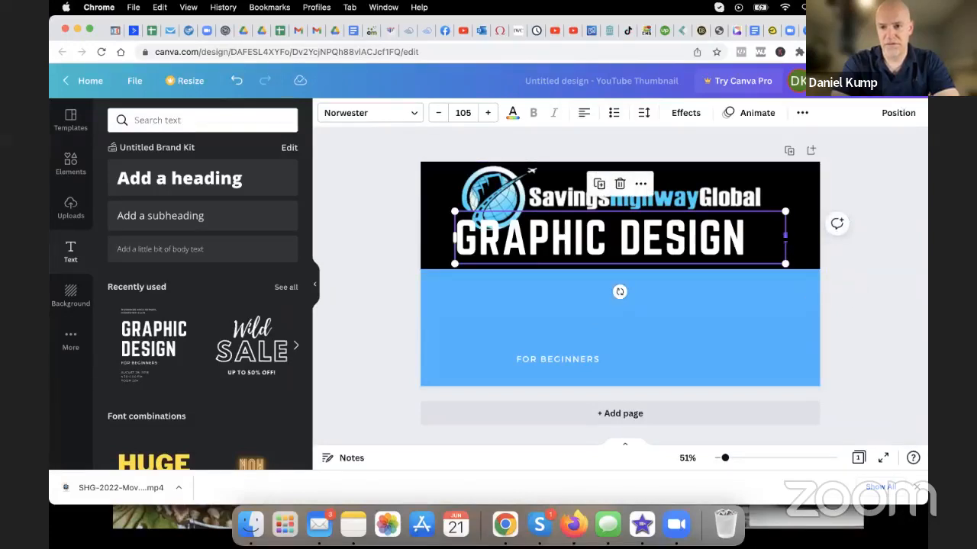
left_click_drag(786, 237, 798, 235)
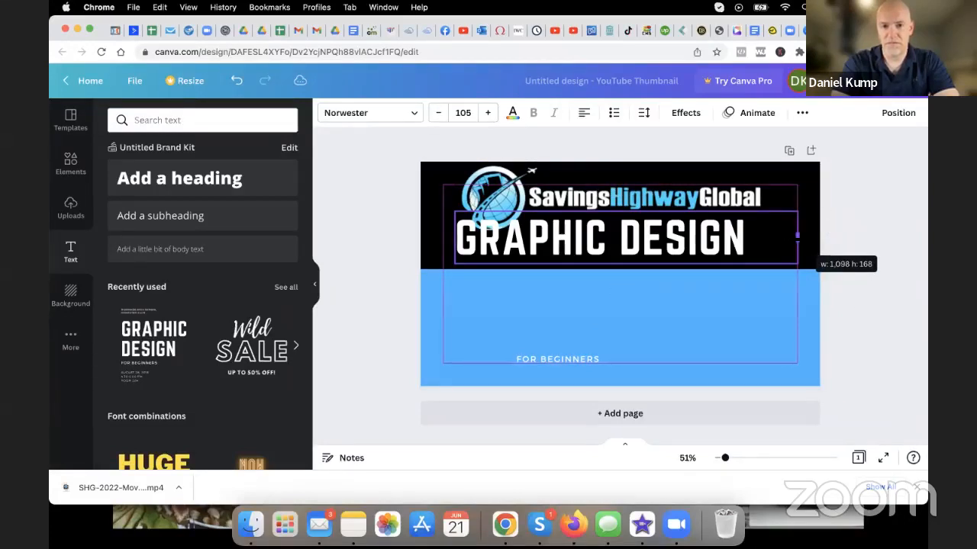
left_click_drag(456, 238, 443, 238)
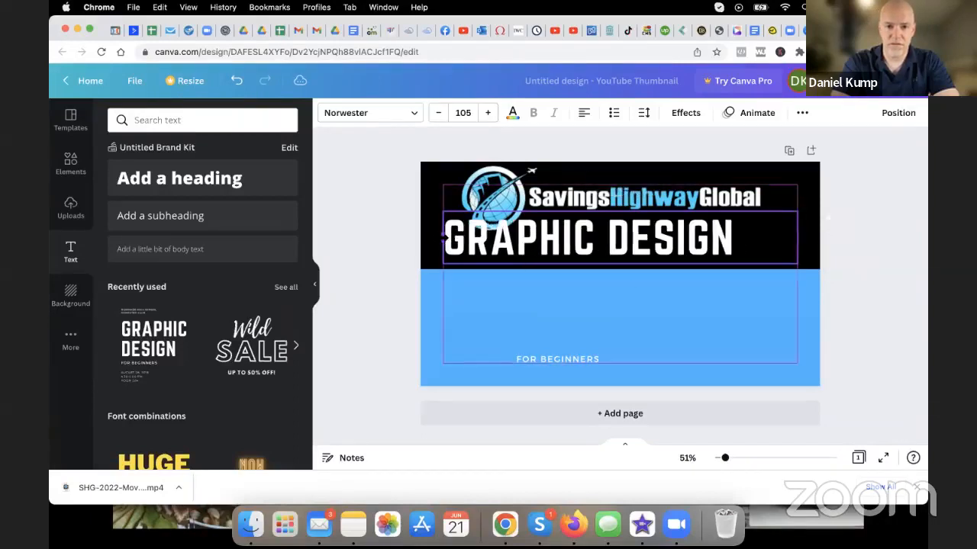
Replace the "GRAPHIC DESIGN" heading text with "COMPENSATION PLAN"
double_click(493, 241)
type("COMEN")
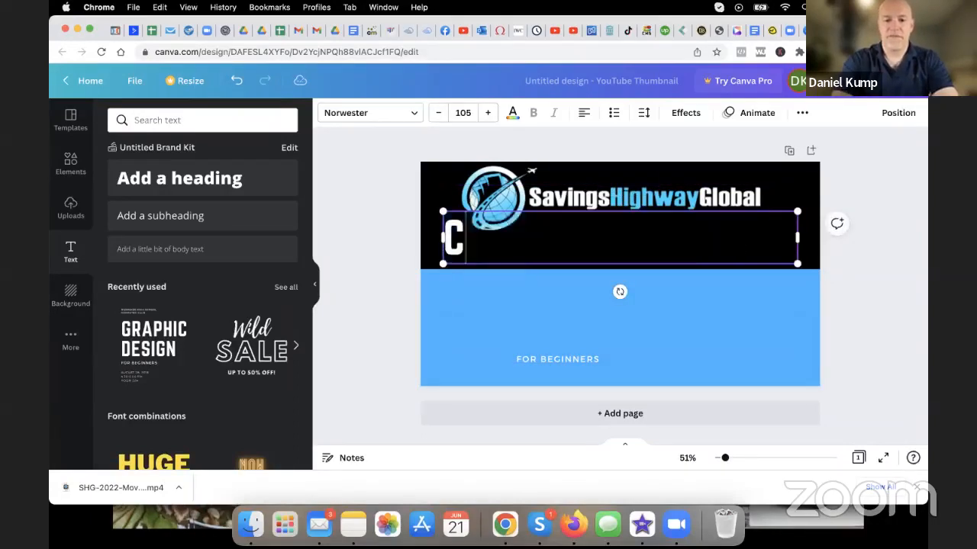
key("BackSpace")
key("BackSpace")
type("P")
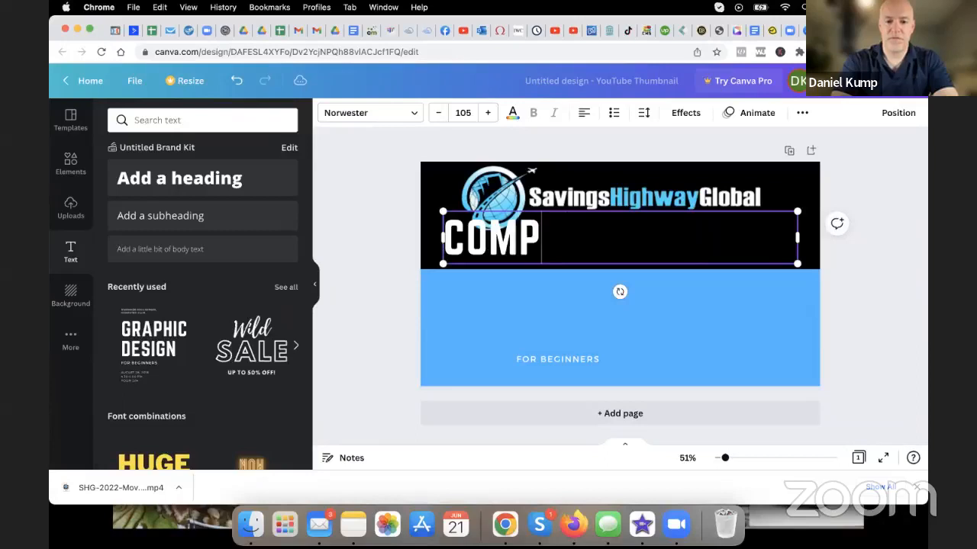
type("ENSATION PLAN")
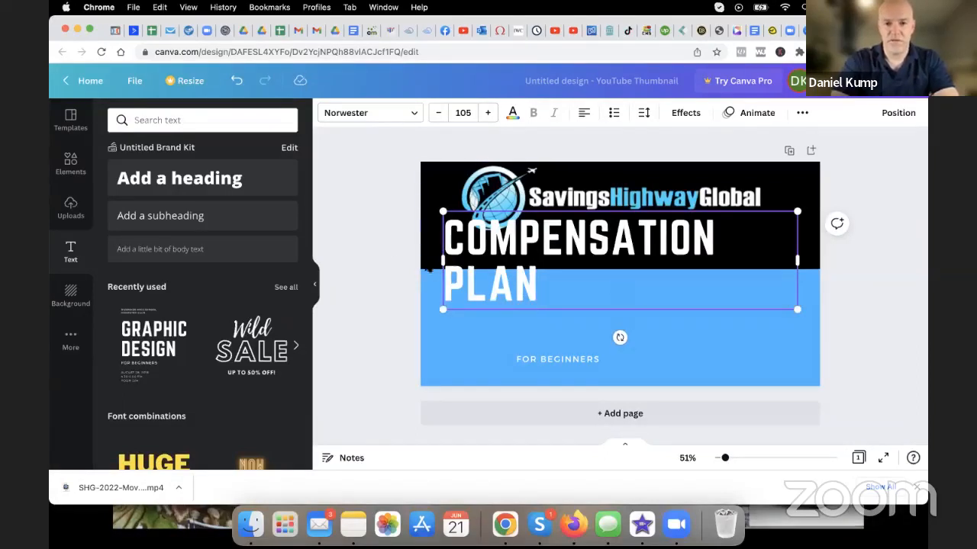
Set the font size of the whole "COMPENSATION PLAN" heading to 96
key("super+a")
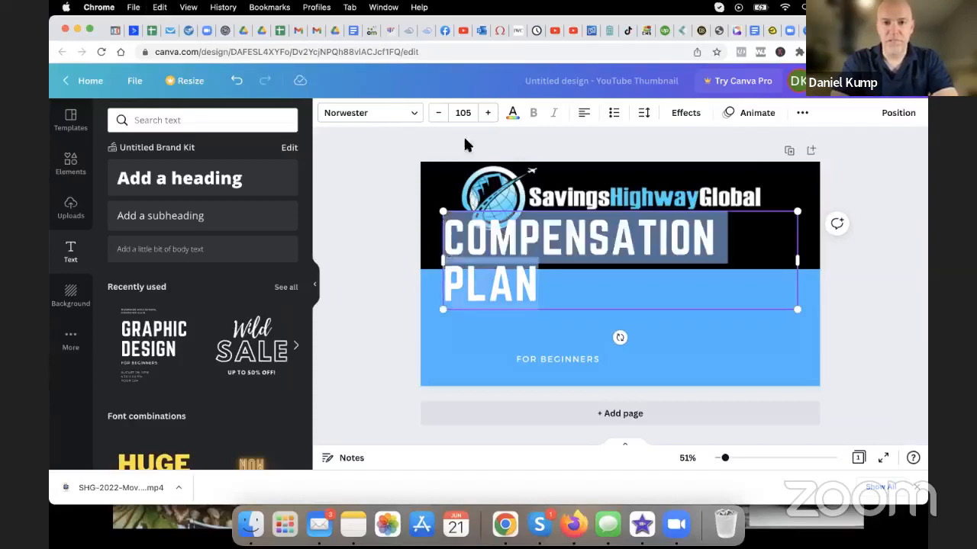
left_click(460, 114)
scroll(478, 307, "down", 5)
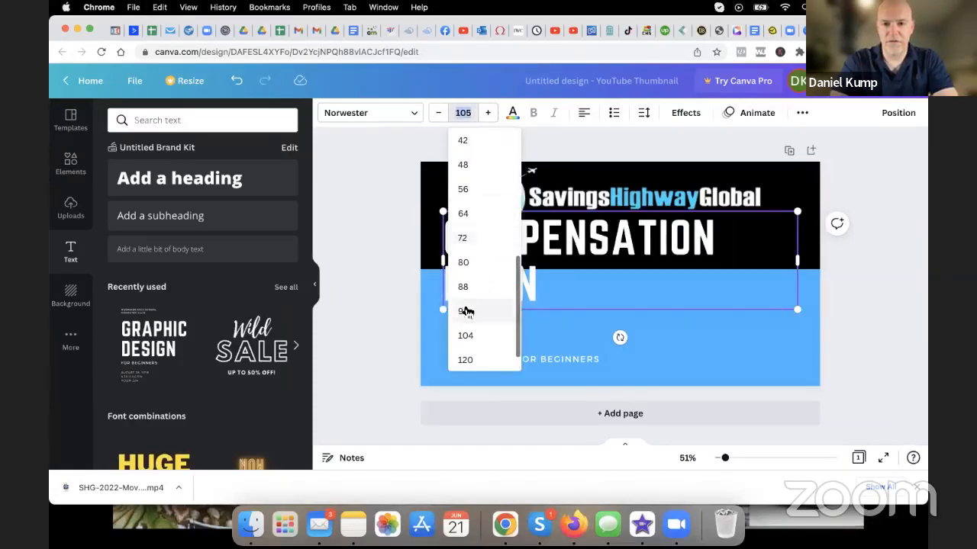
left_click(464, 311)
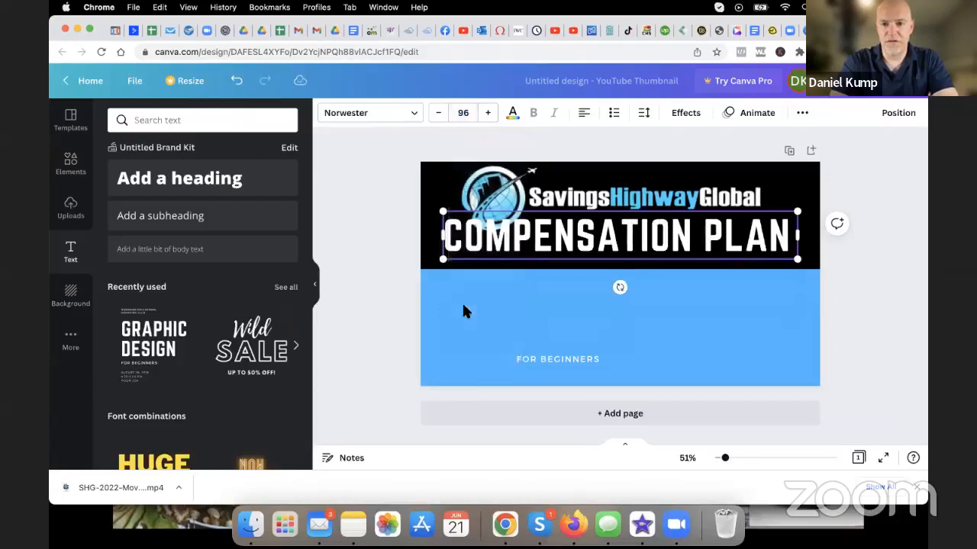
Move the "COMPENSATION PLAN" heading down to the black band's lower edge and delete the "FOR BEGINNERS" line
left_click(570, 296)
left_click_drag(602, 234, 603, 245)
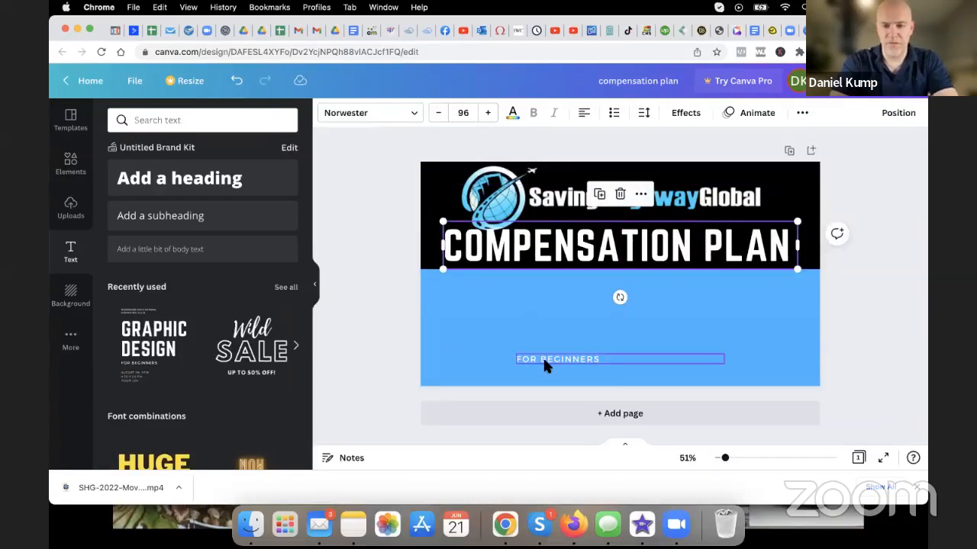
left_click_drag(543, 359, 544, 330)
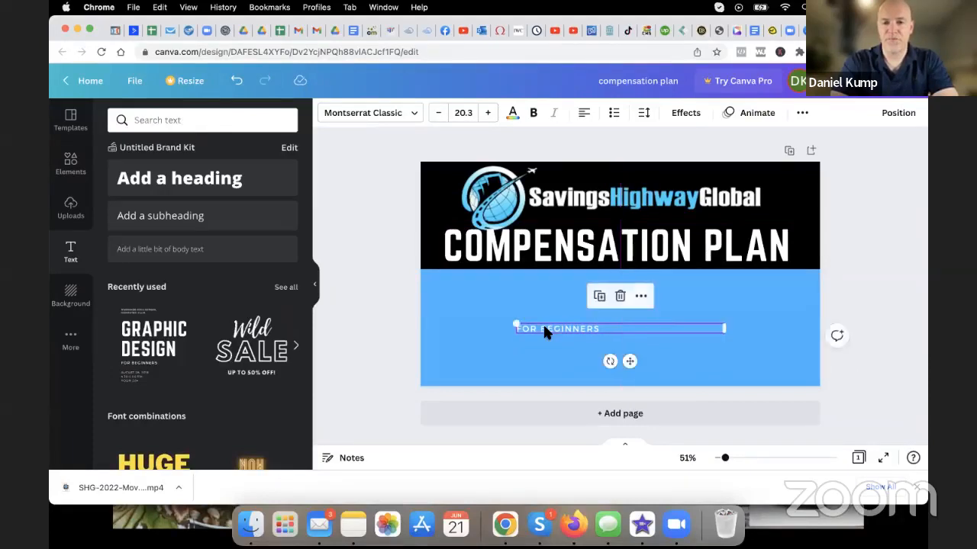
left_click(621, 296)
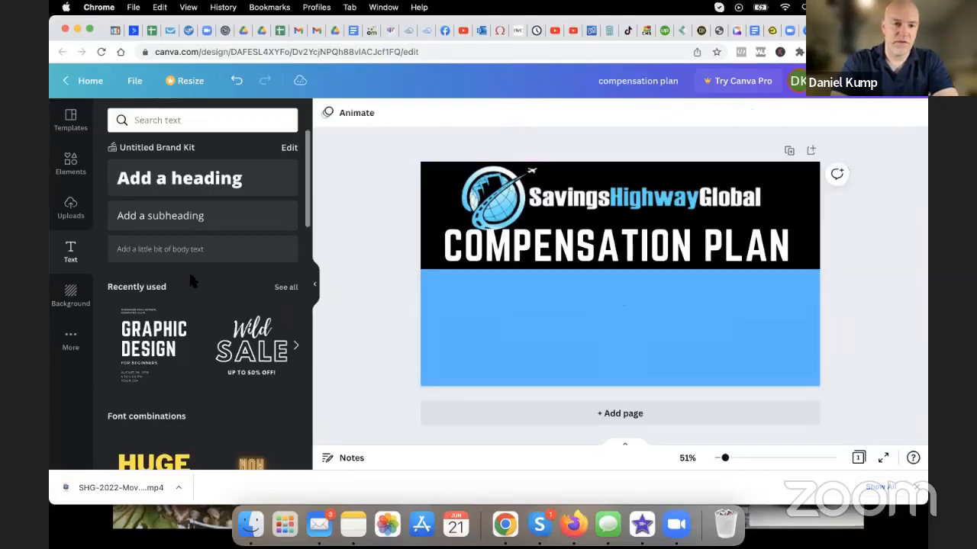
Duplicate the "COMPENSATION PLAN" heading onto the blue area and change the copy's text to "UPDATED FOR JUNE 2022!"
left_click(472, 255)
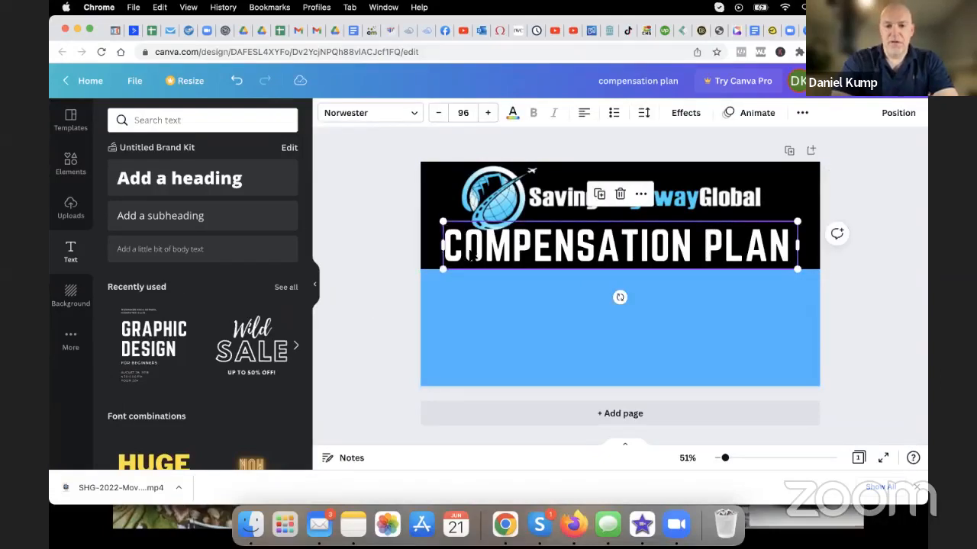
left_click(599, 194)
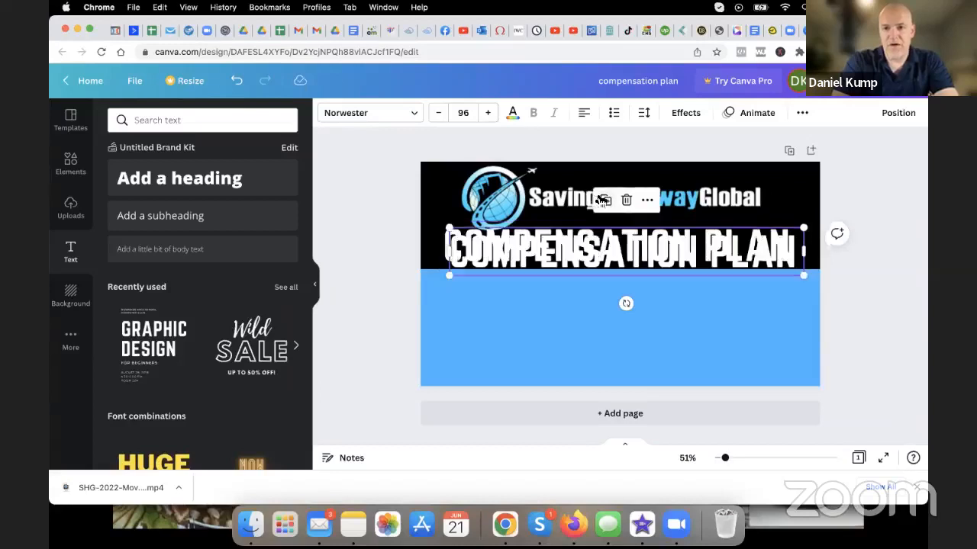
left_click_drag(598, 256, 588, 343)
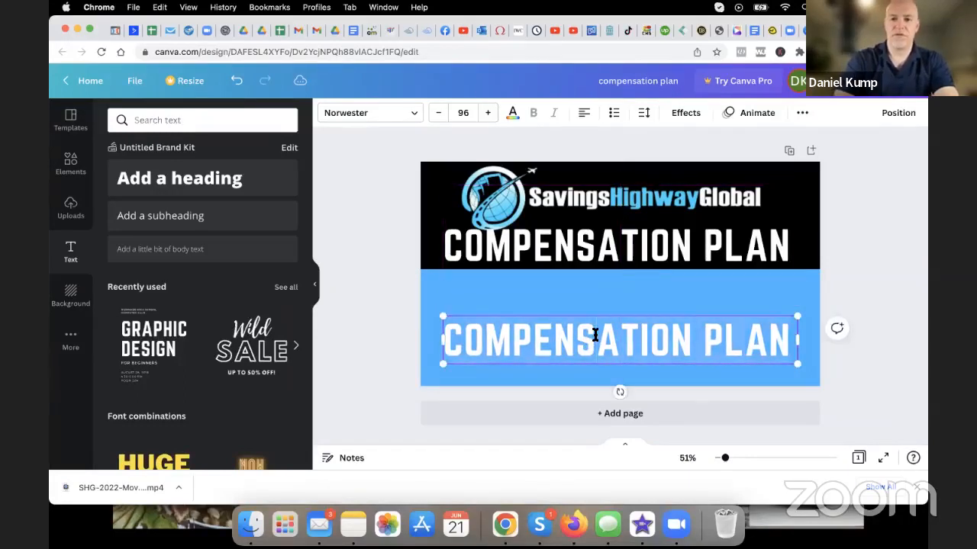
type("UPDATED")
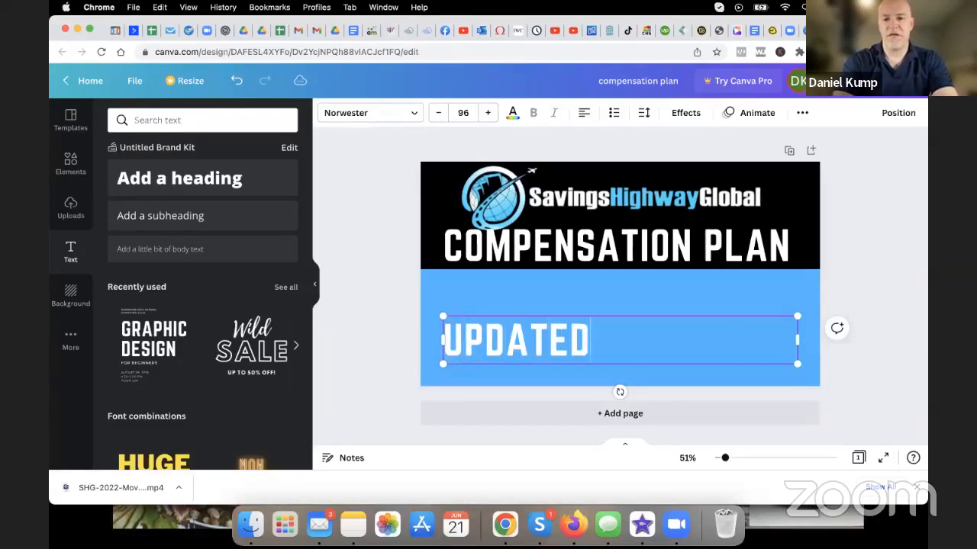
type(" FOR")
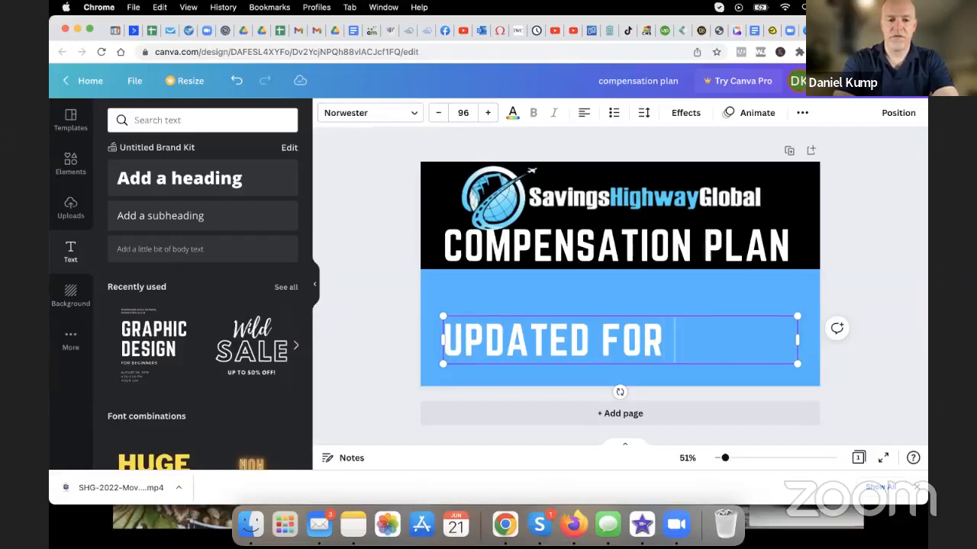
type(" JUNE 2022")
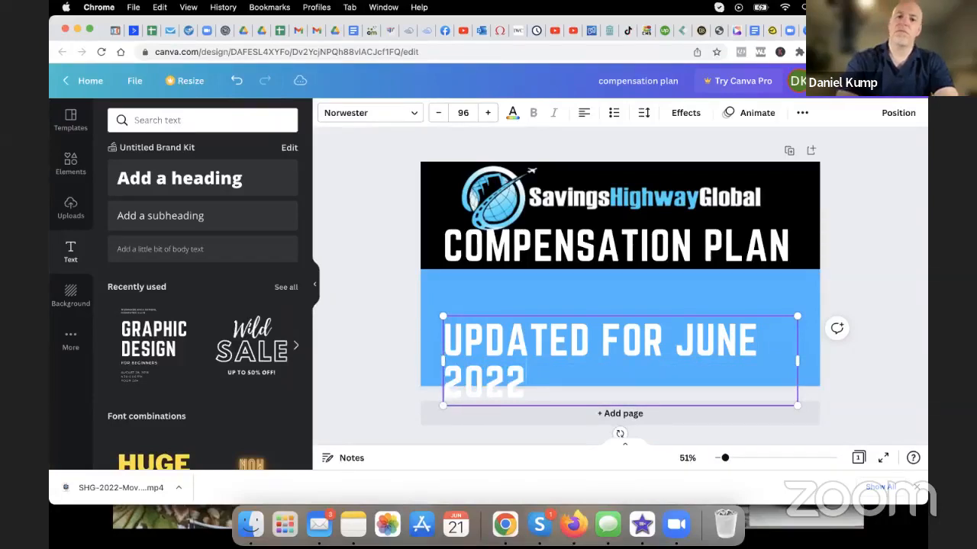
type("!")
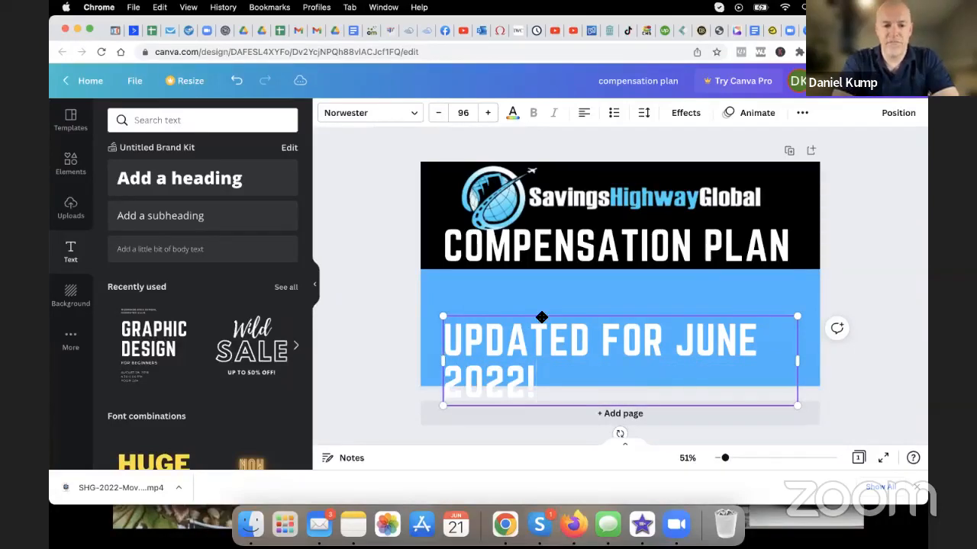
Center-align the "UPDATED FOR JUNE 2022!" text and set its font size to 80
key("super+a")
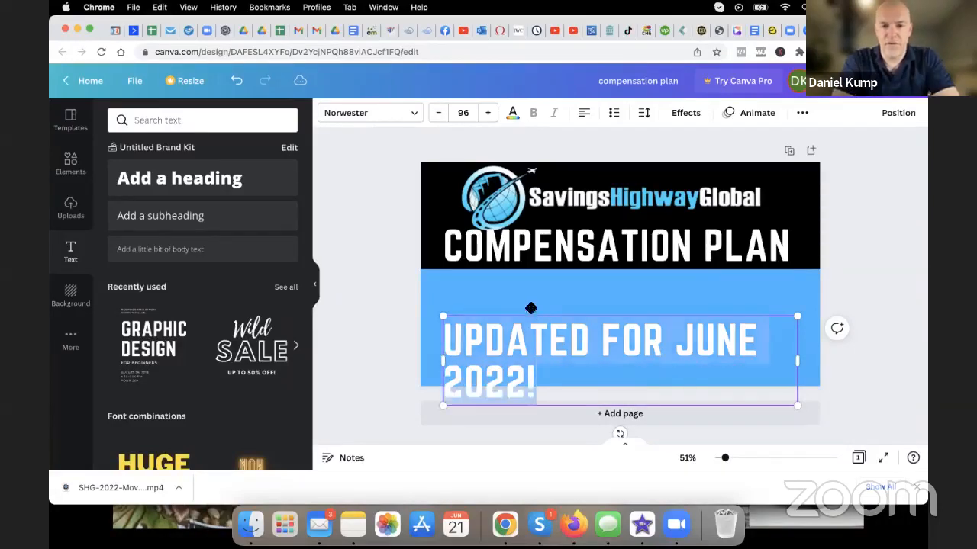
left_click(512, 116)
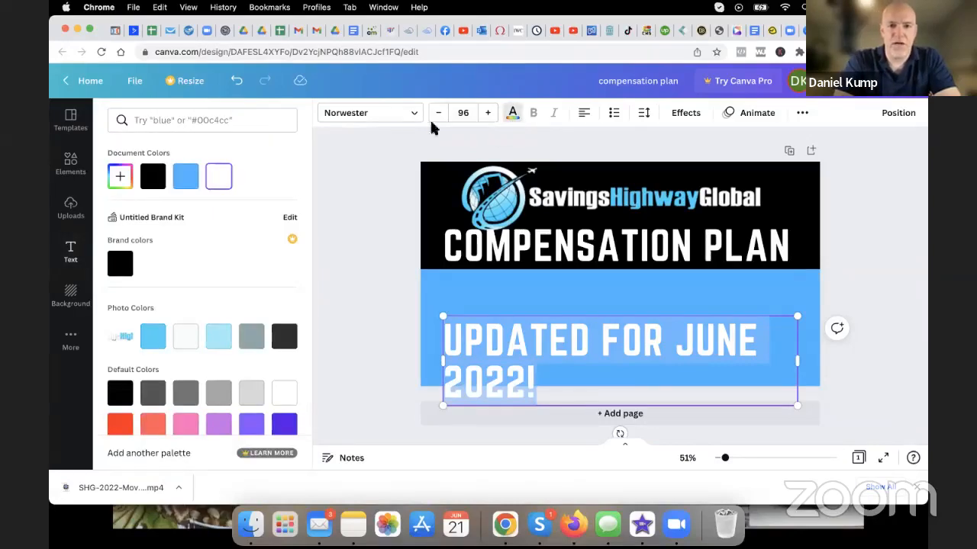
left_click(464, 113)
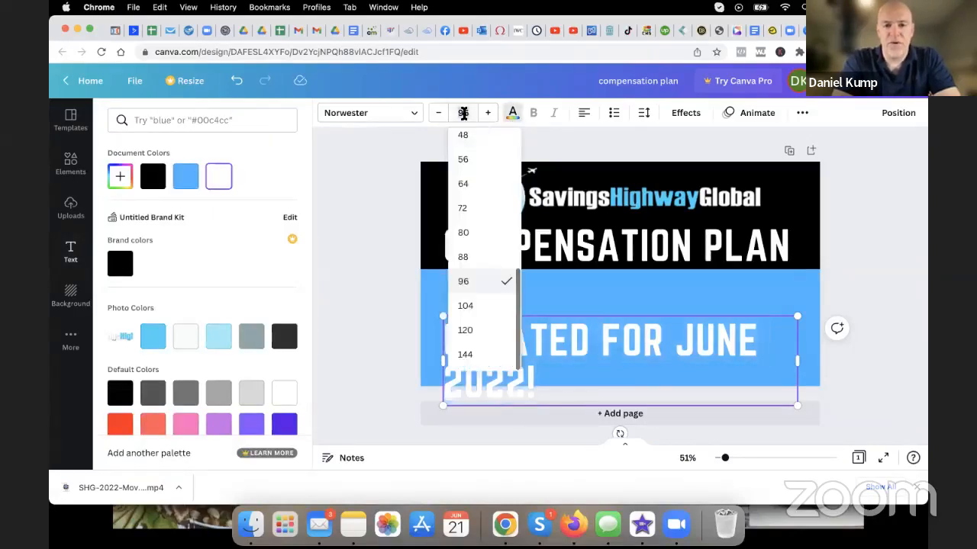
left_click(466, 263)
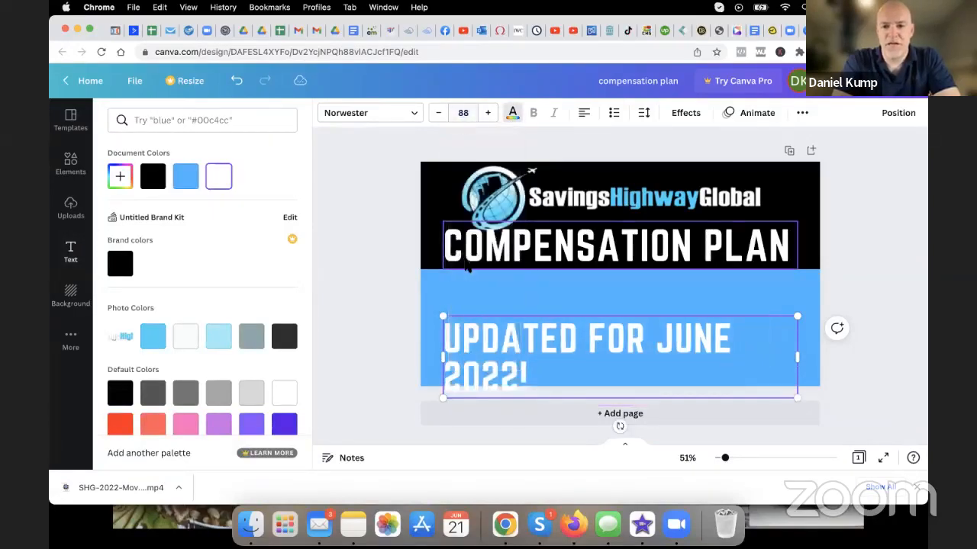
left_click(584, 112)
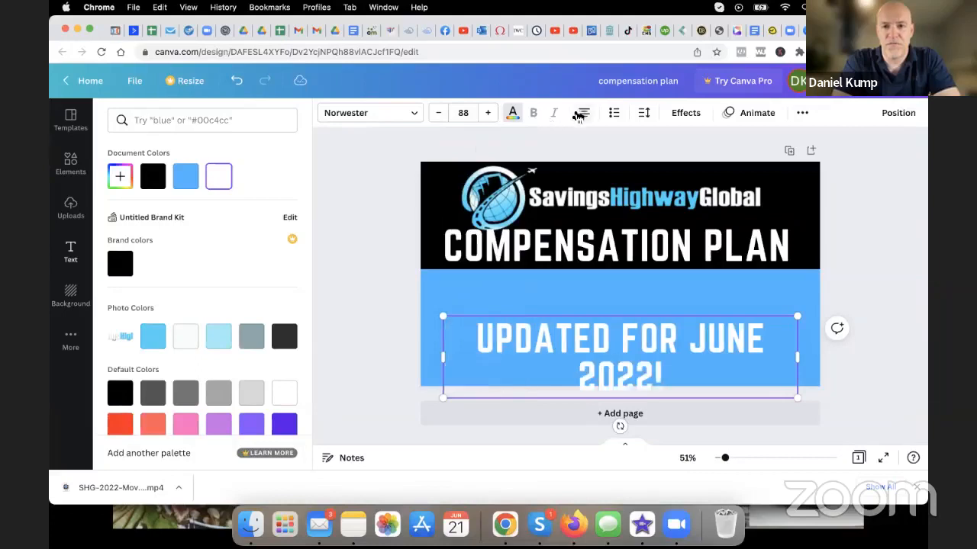
left_click(464, 113)
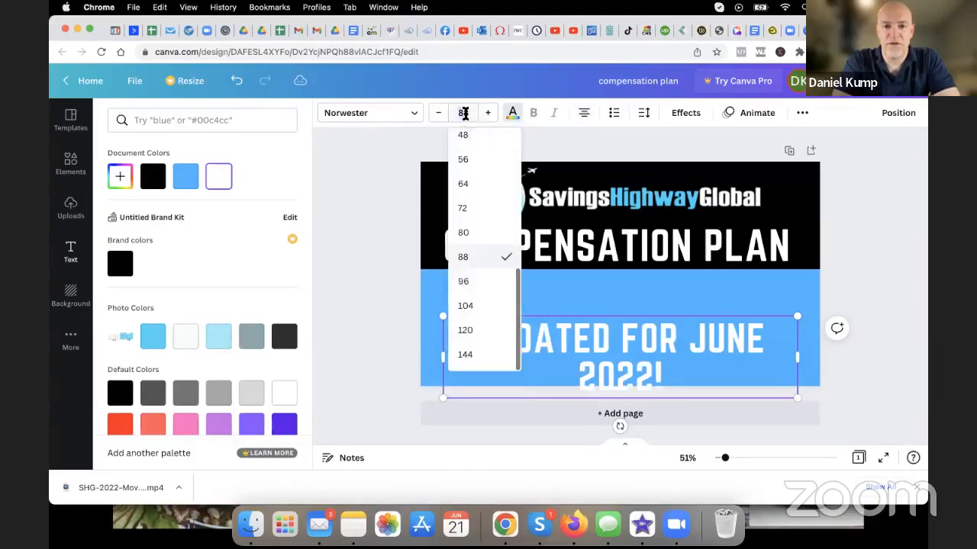
left_click(463, 232)
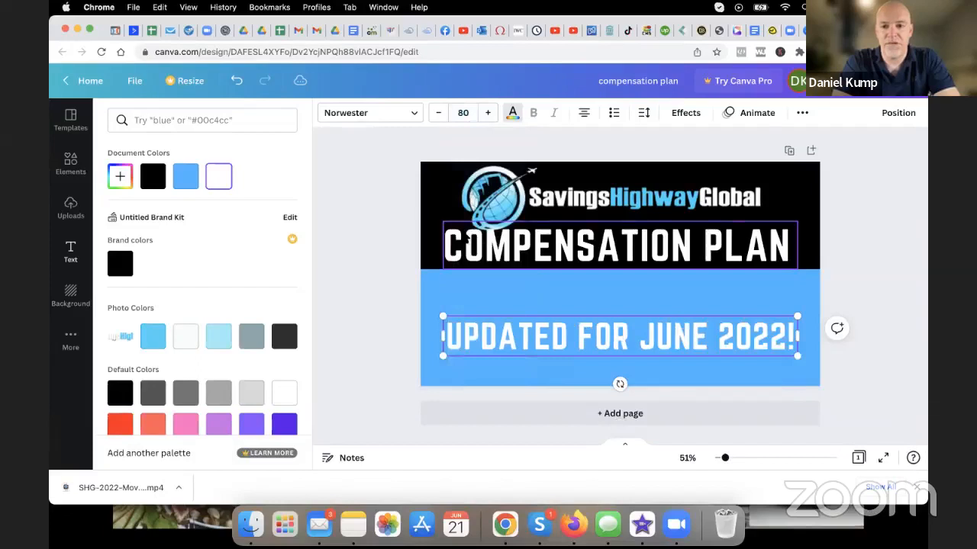
Move the "UPDATED FOR JUNE 2022!" line up to sit just below the black band
left_click(591, 343)
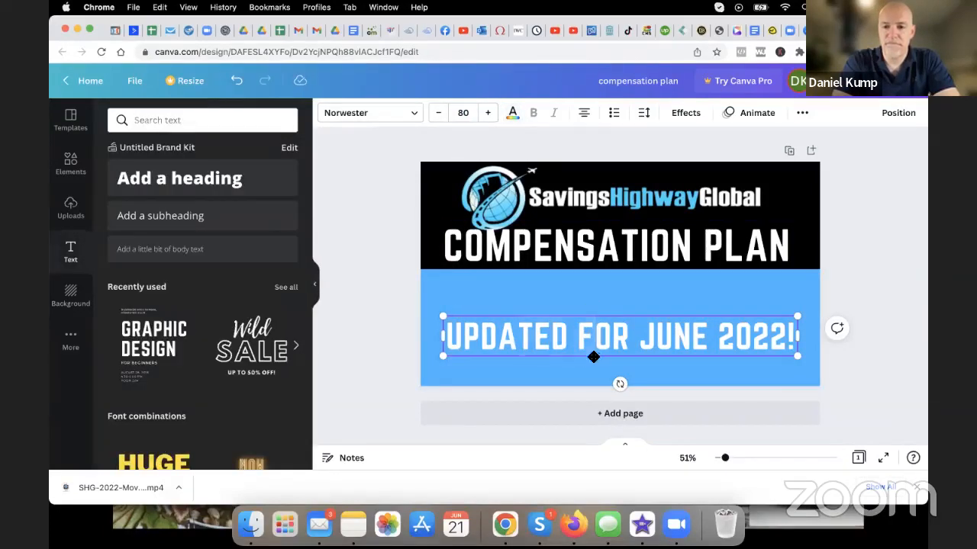
left_click(573, 382)
left_click(583, 334)
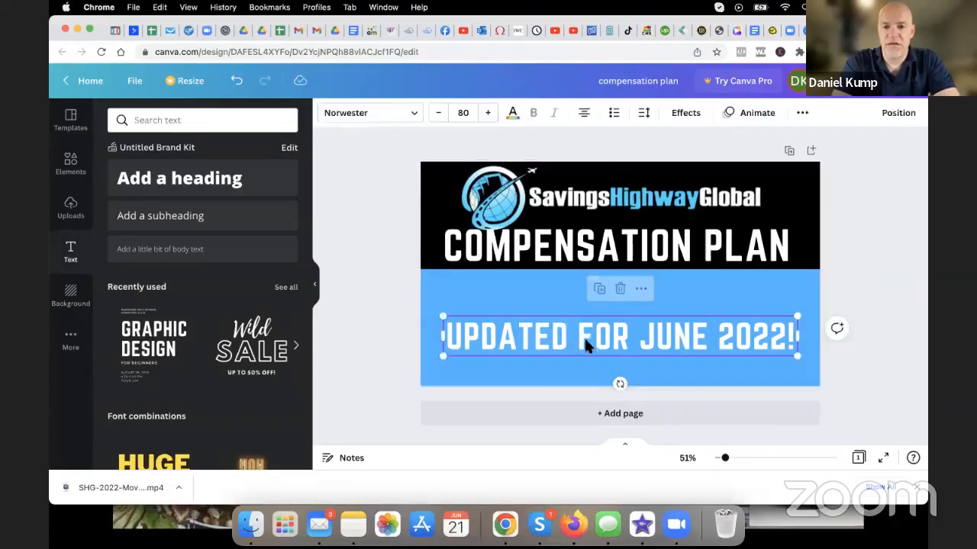
left_click_drag(585, 341, 584, 303)
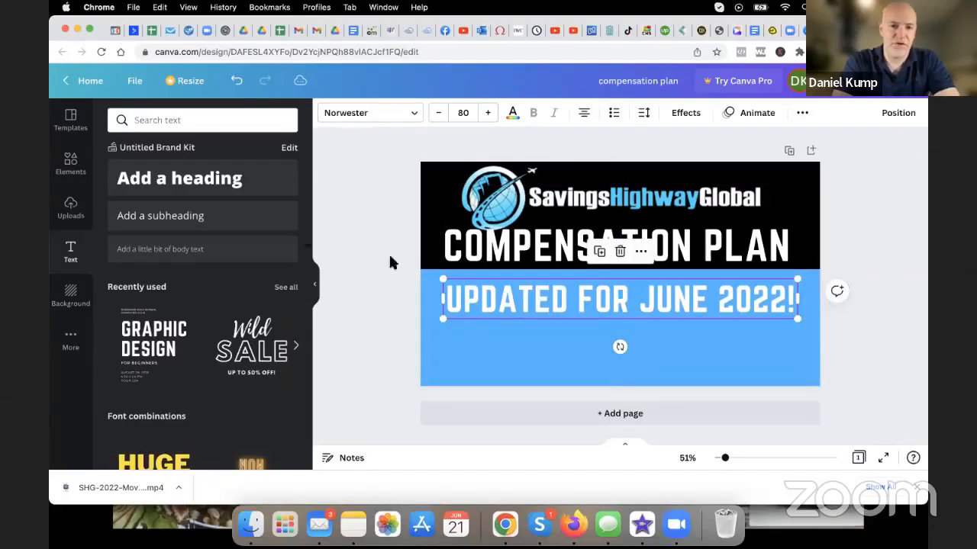
Add a new default heading to the page and set its font to Gagalin
left_click(183, 179)
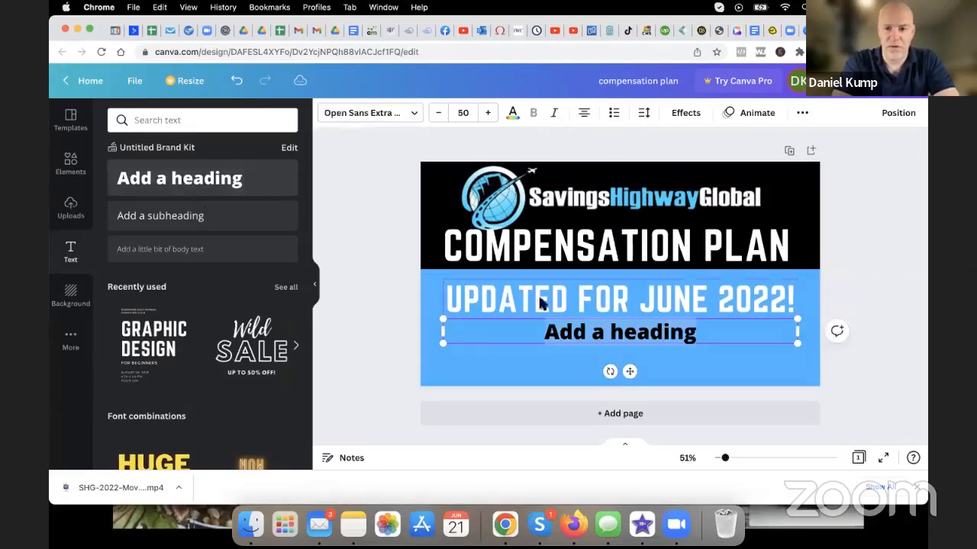
left_click(392, 113)
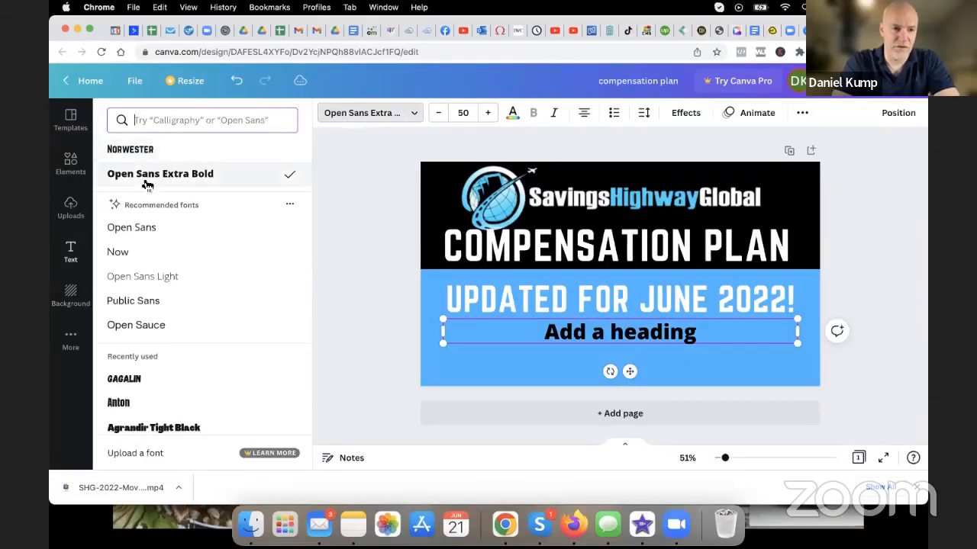
left_click(128, 386)
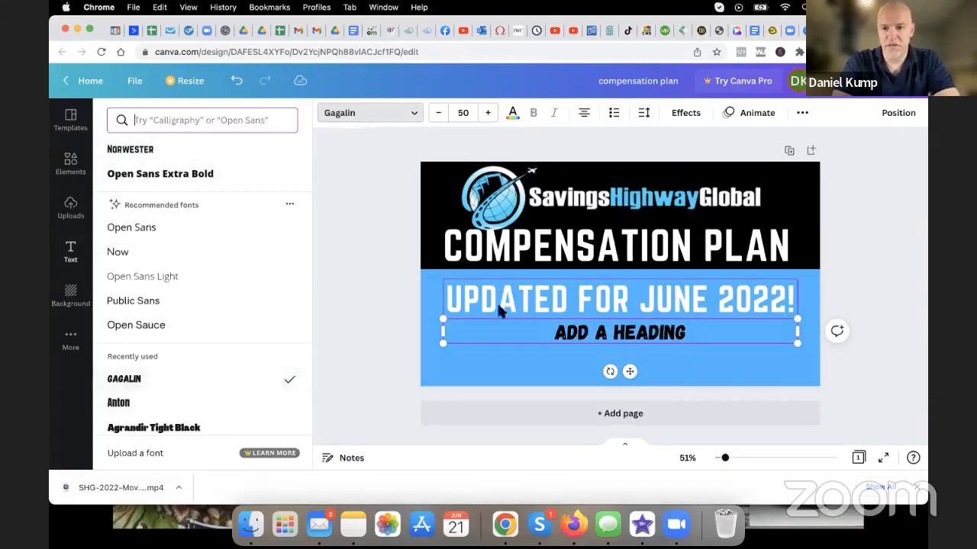
Colour the new Gagalin heading red and replace its text with "NEW BONUSES ADDED!!!"
left_click(513, 113)
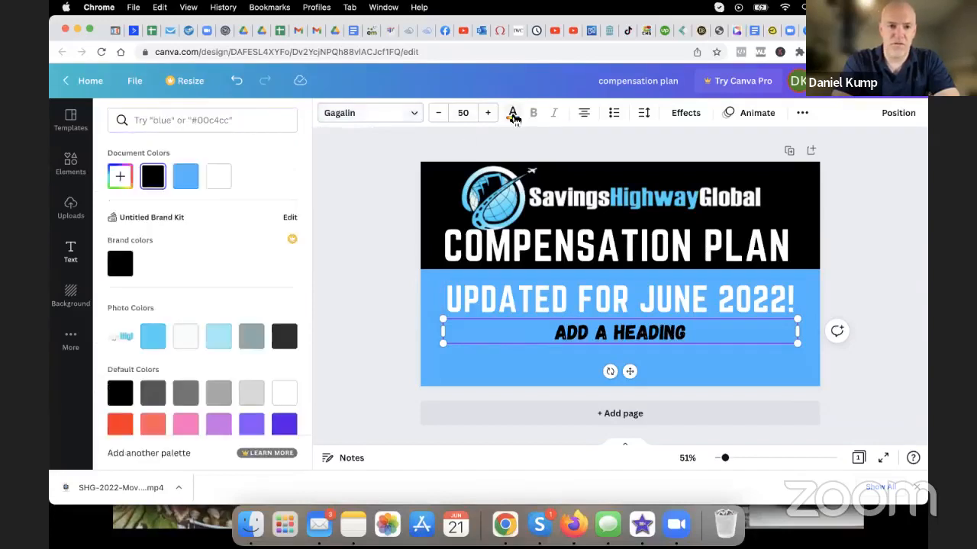
left_click(119, 425)
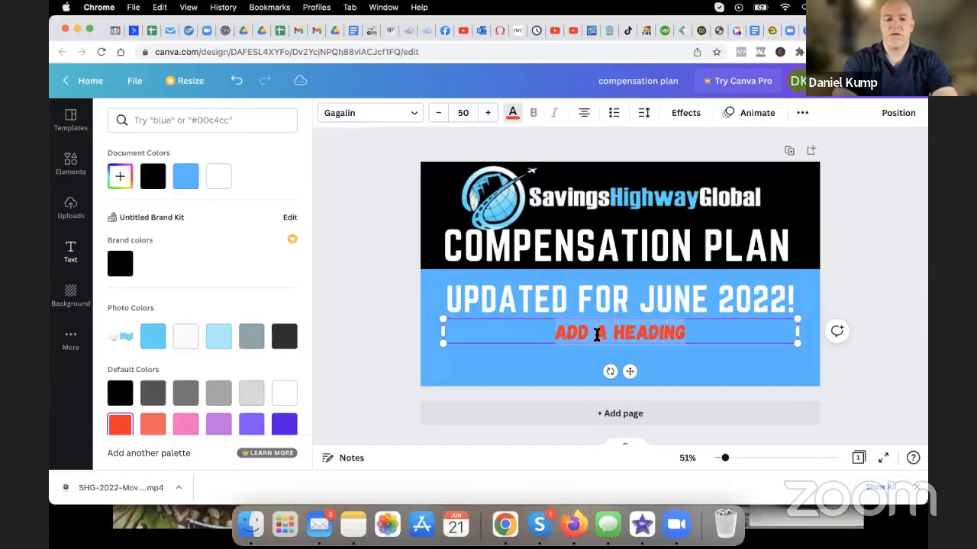
type("NEW")
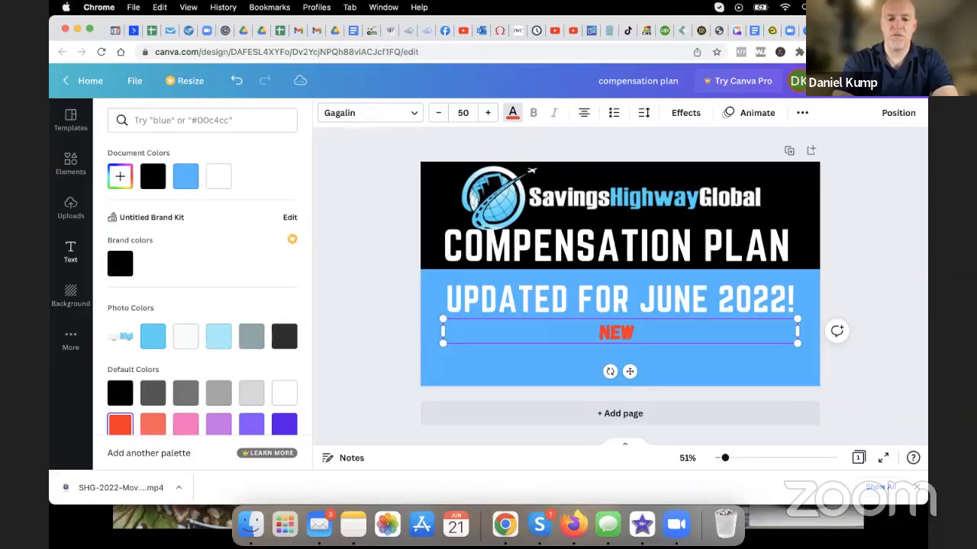
type("BONUSES A")
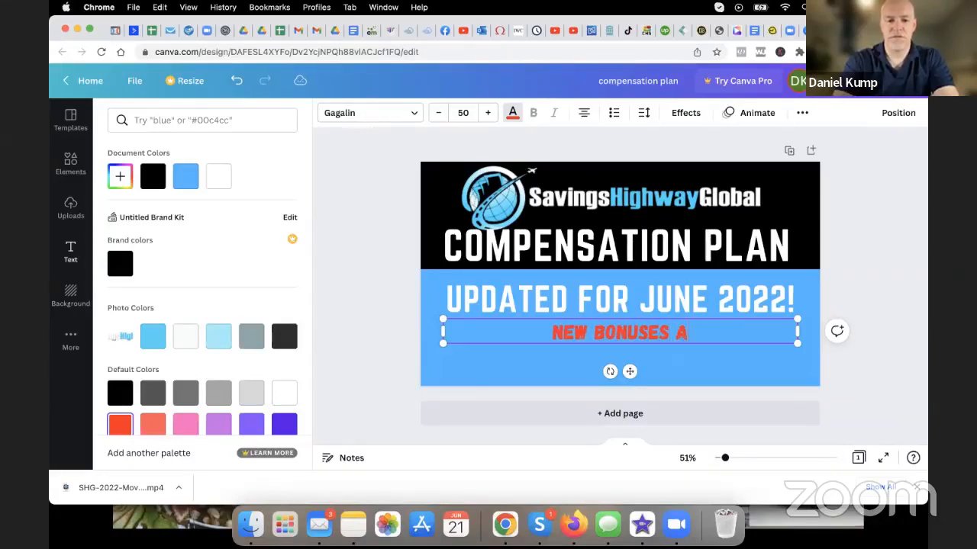
type("DDED!!!")
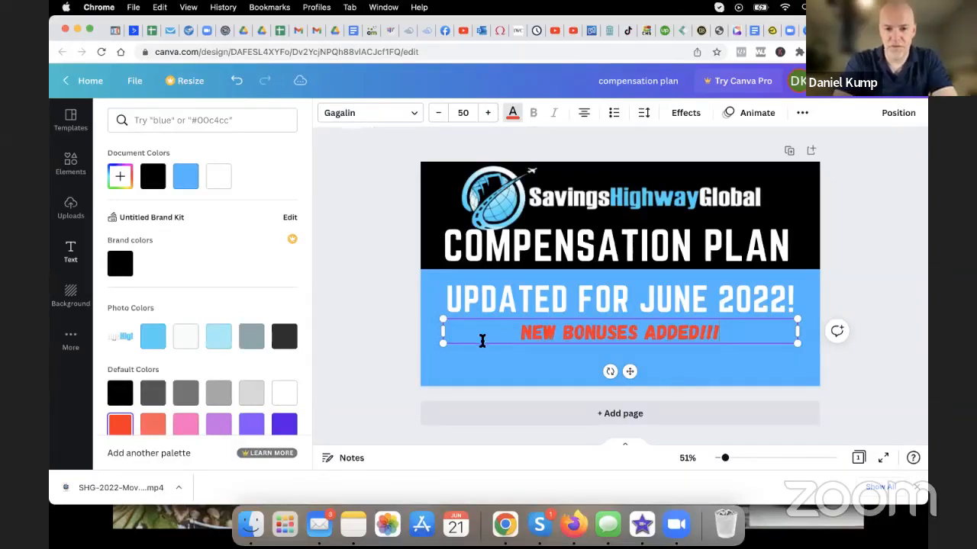
Enlarge "NEW BONUSES ADDED!!!" to font size 93, delete the accidentally added second page, and center the text beneath the June 2022 line
left_click_drag(441, 333, 420, 400)
left_click(481, 413)
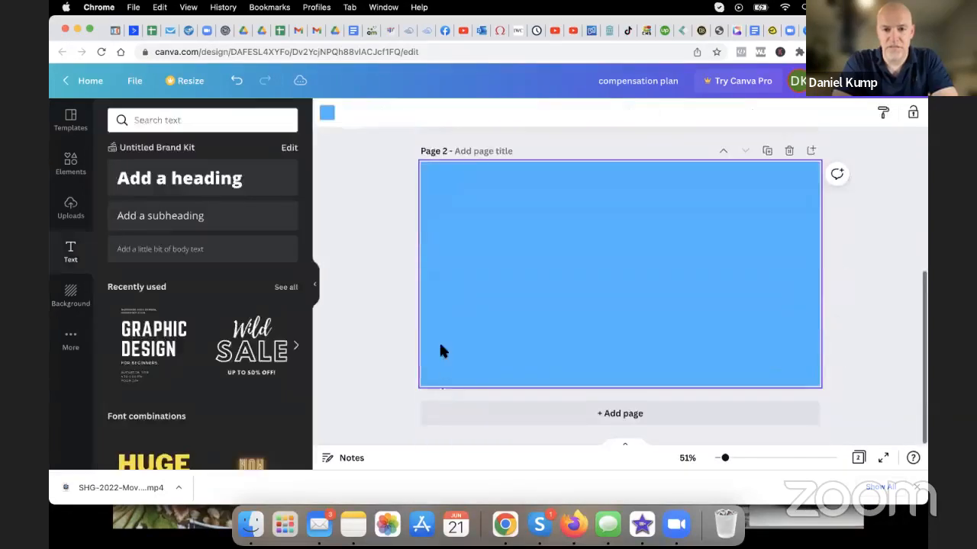
scroll(481, 292, "up", 4)
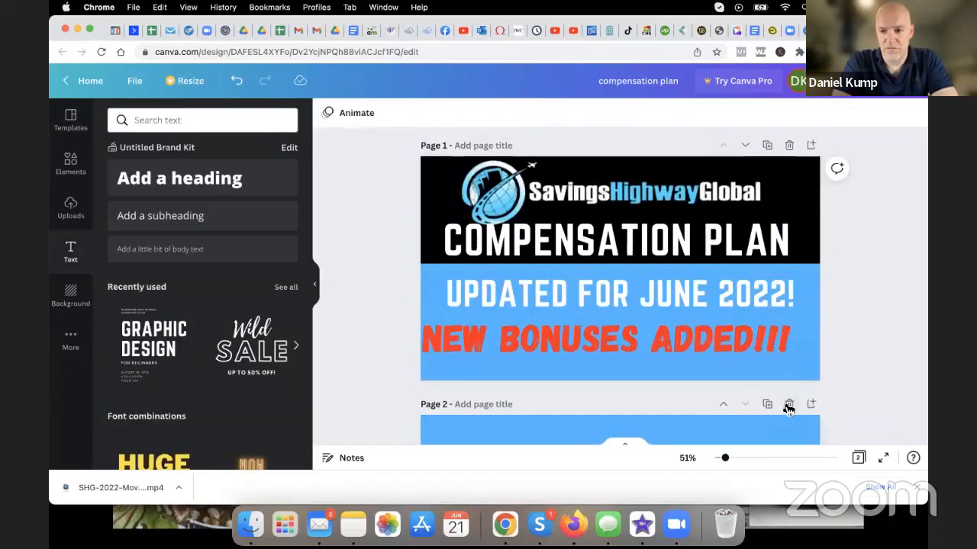
left_click(788, 409)
left_click_drag(552, 345, 562, 347)
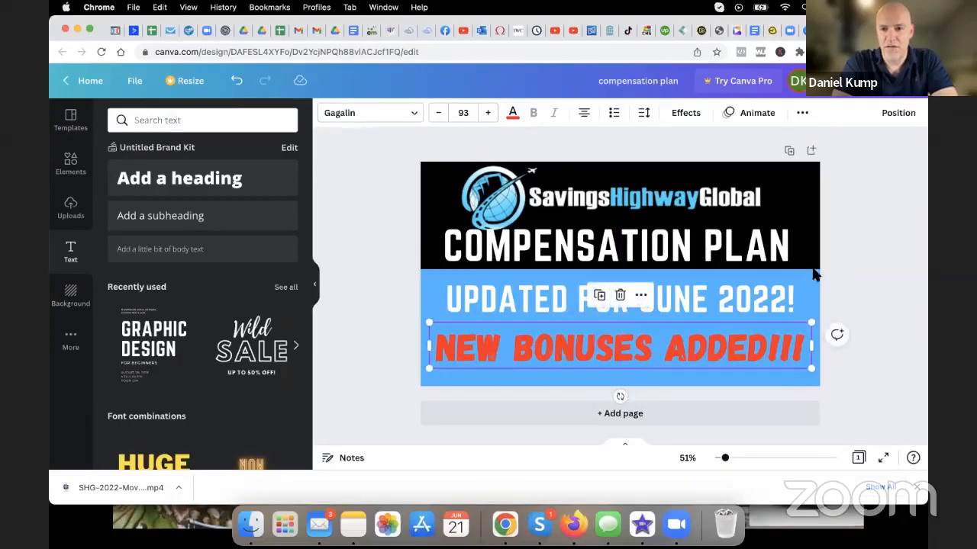
left_click(843, 278)
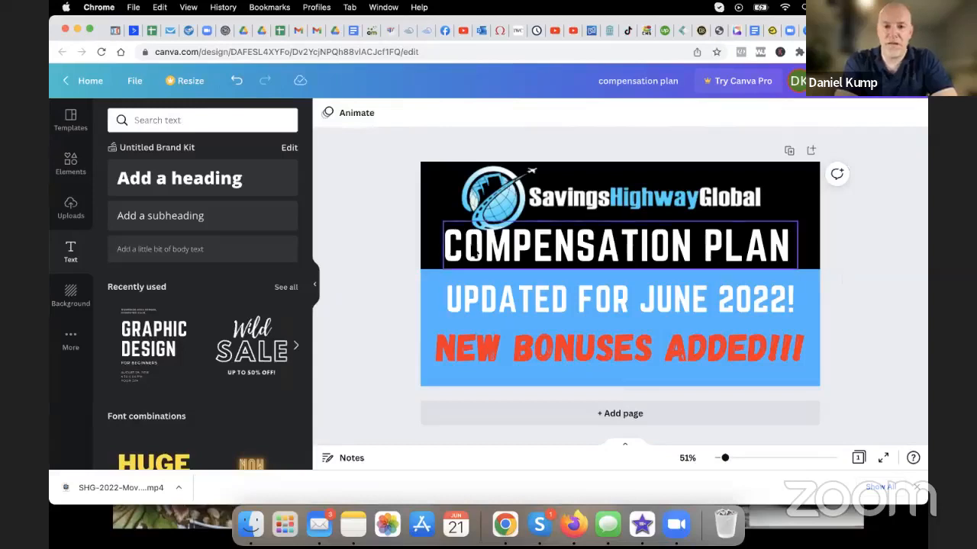
Add a straight line to the thumbnail, set its line weight to 10 and colour it white
left_click(70, 169)
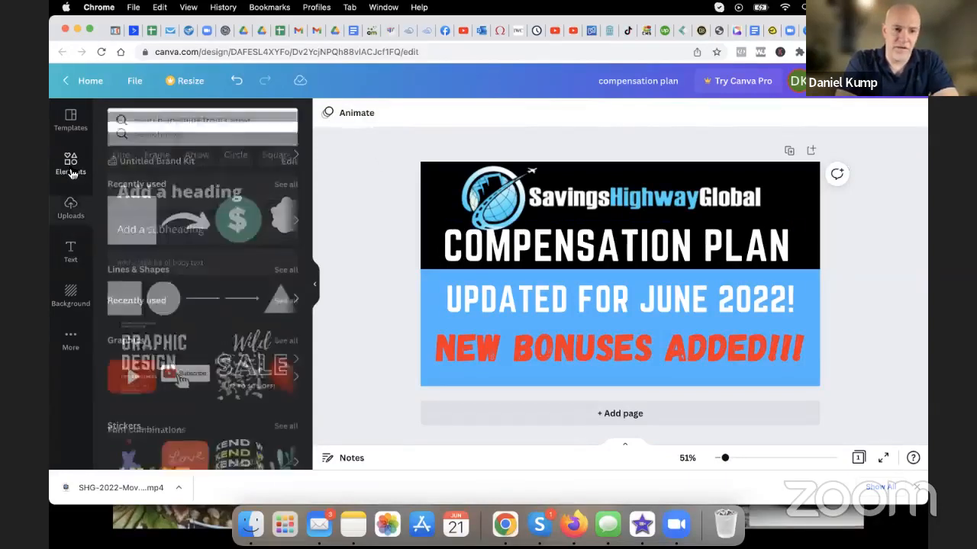
left_click(515, 288)
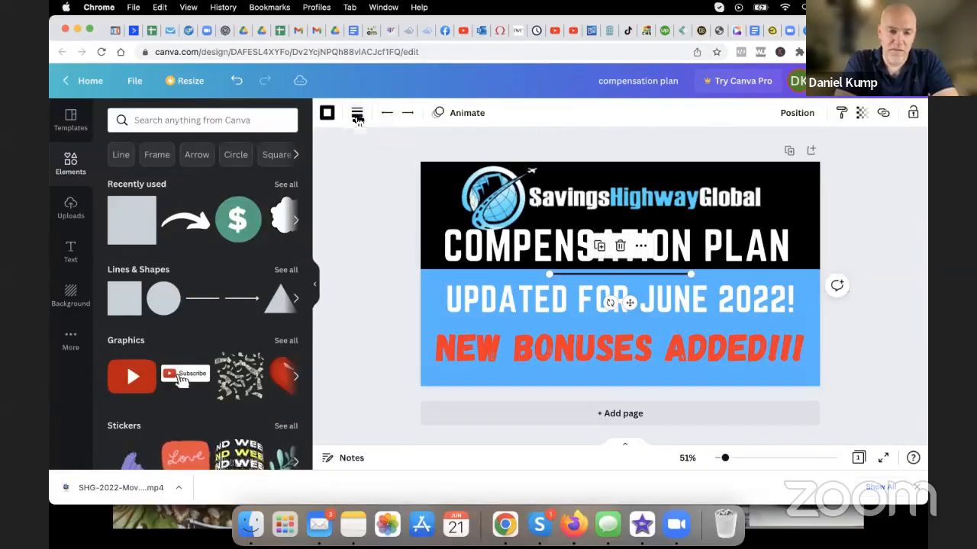
left_click(357, 116)
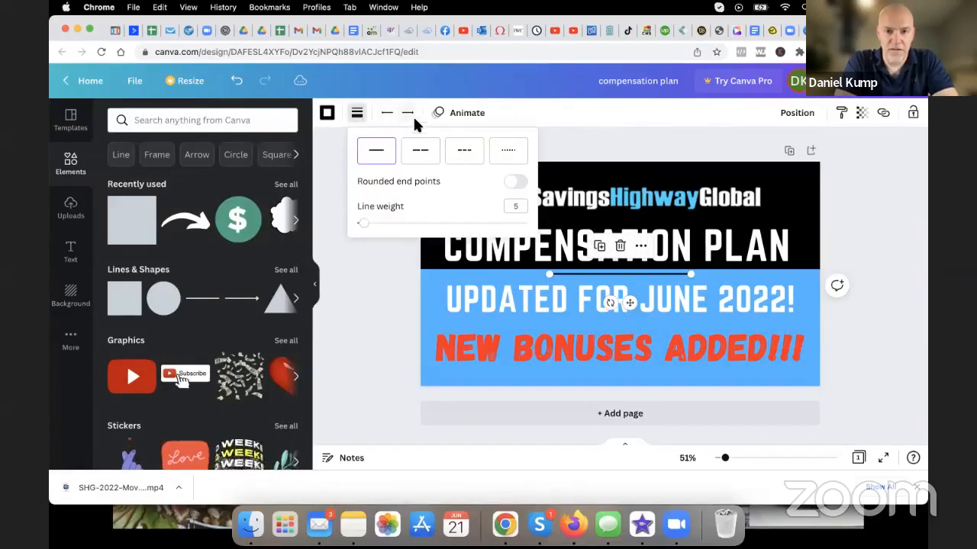
left_click_drag(364, 222, 373, 229)
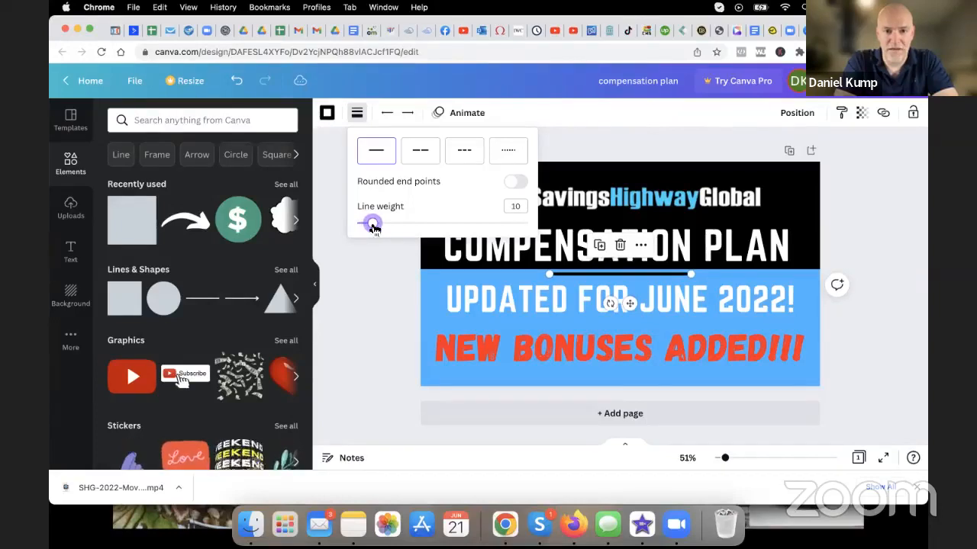
left_click(326, 112)
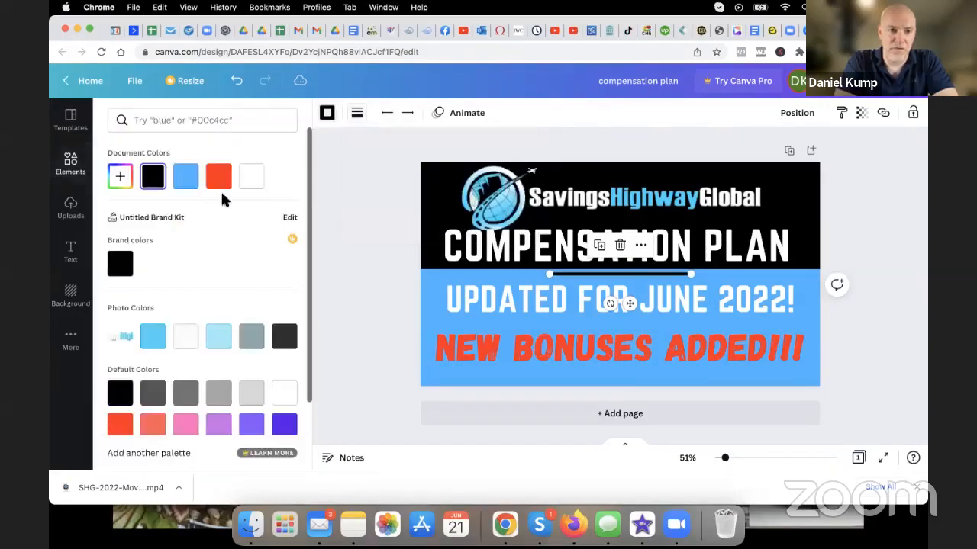
left_click(251, 179)
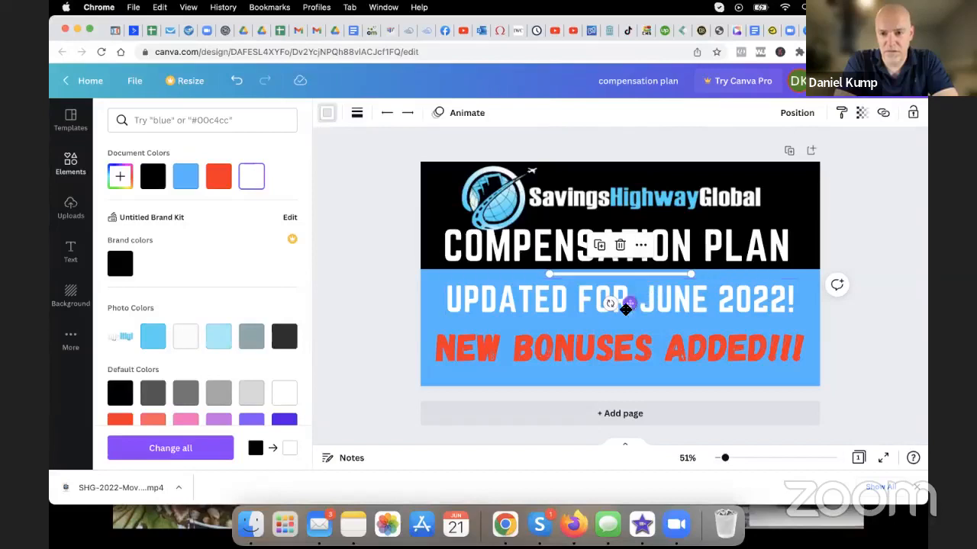
Position the white line beneath the word "UPDATED" and shorten it to the word's width as an underline
left_click_drag(631, 304, 530, 349)
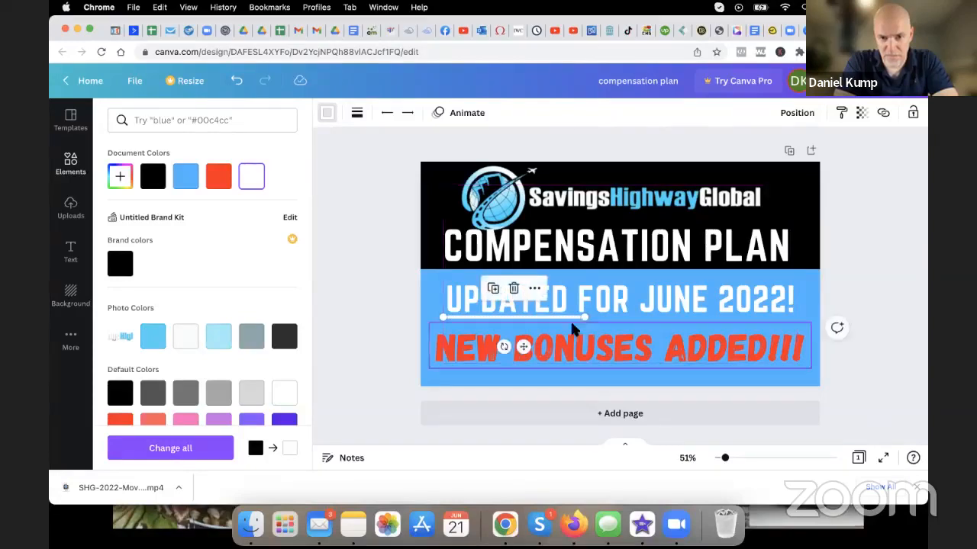
left_click_drag(578, 319, 569, 319)
left_click(355, 305)
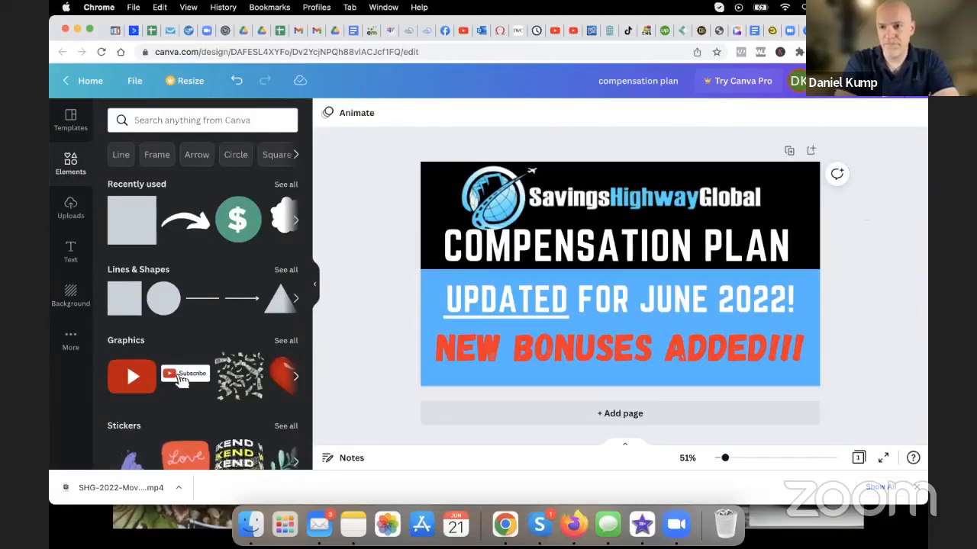
Download the finished thumbnail as a PNG at 1280 × 720 px
left_click(900, 80)
left_click(739, 376)
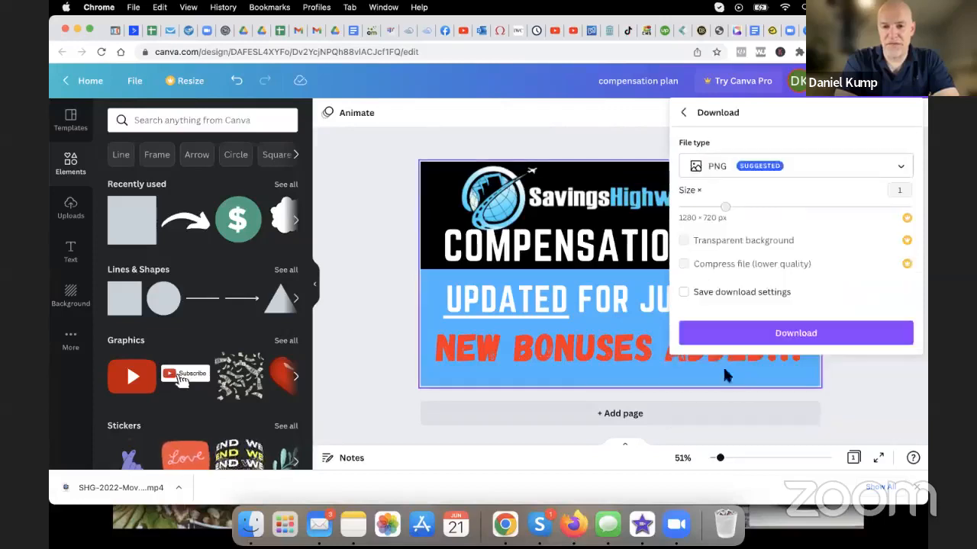
left_click(771, 333)
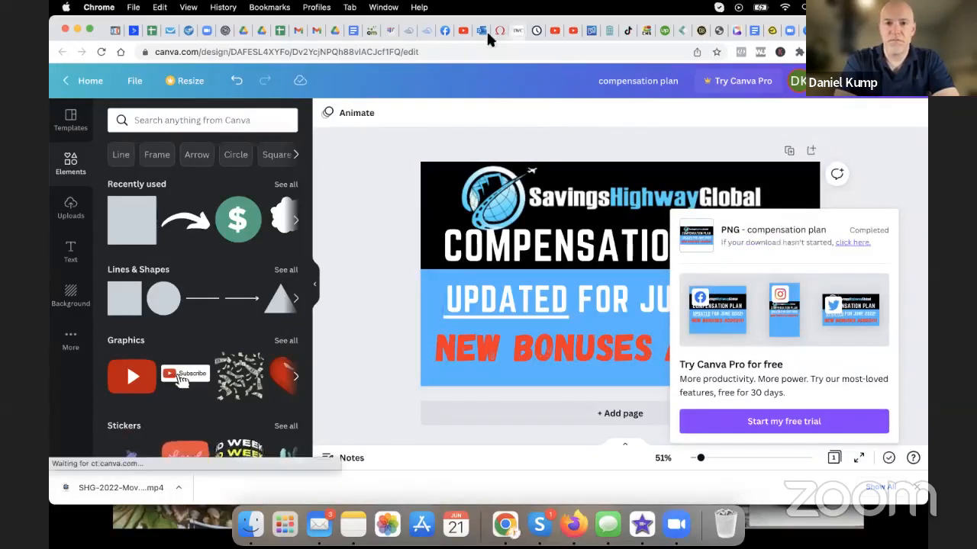
Switch to YouTube and open the upload dialog for a new video
left_click(552, 32)
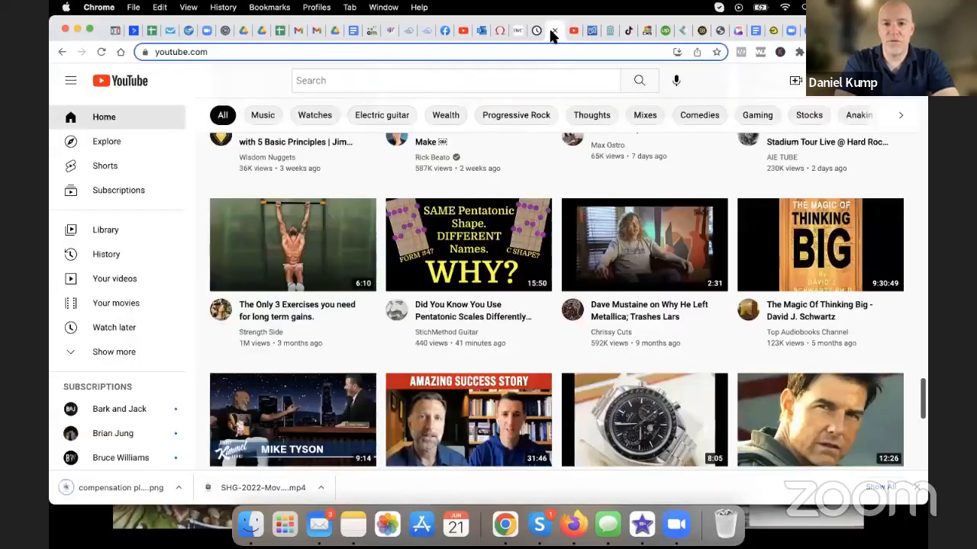
left_click(574, 32)
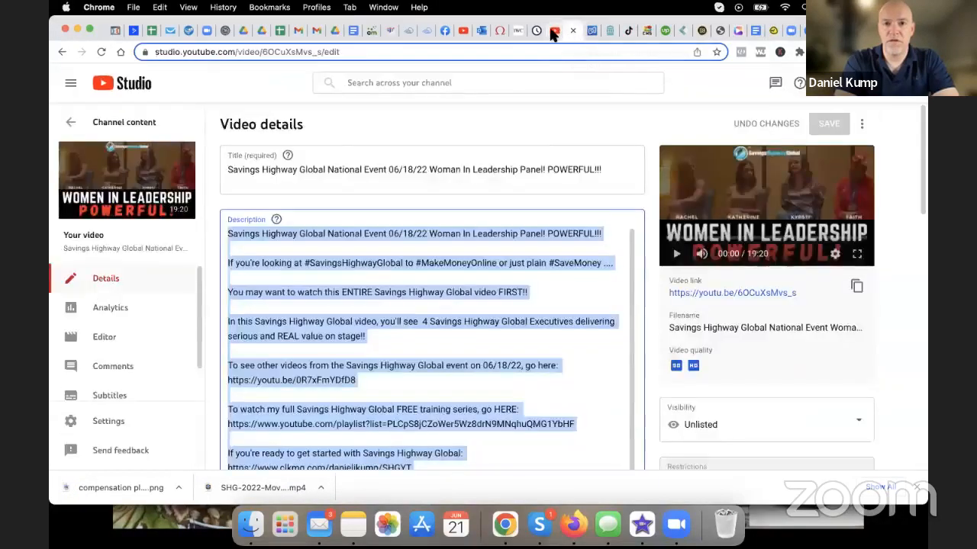
left_click(553, 32)
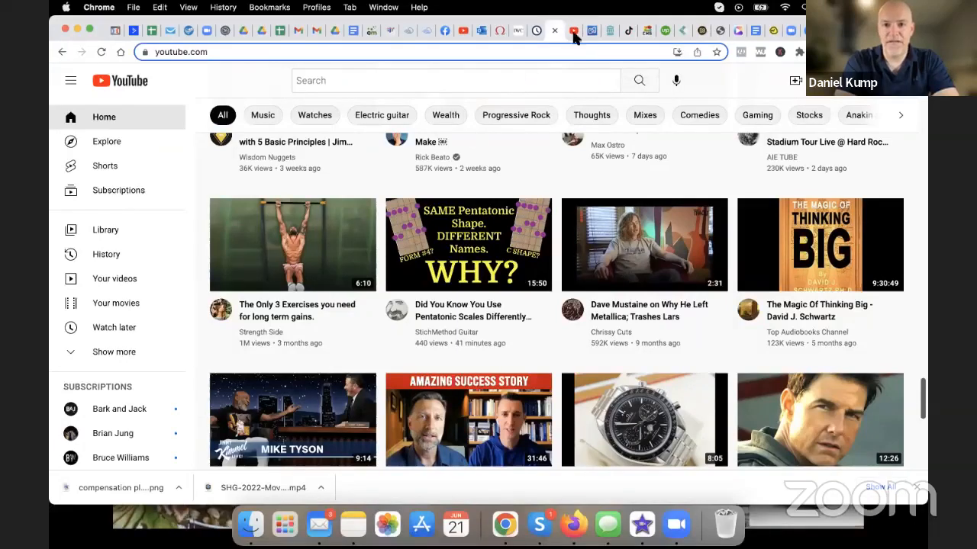
left_click(573, 32)
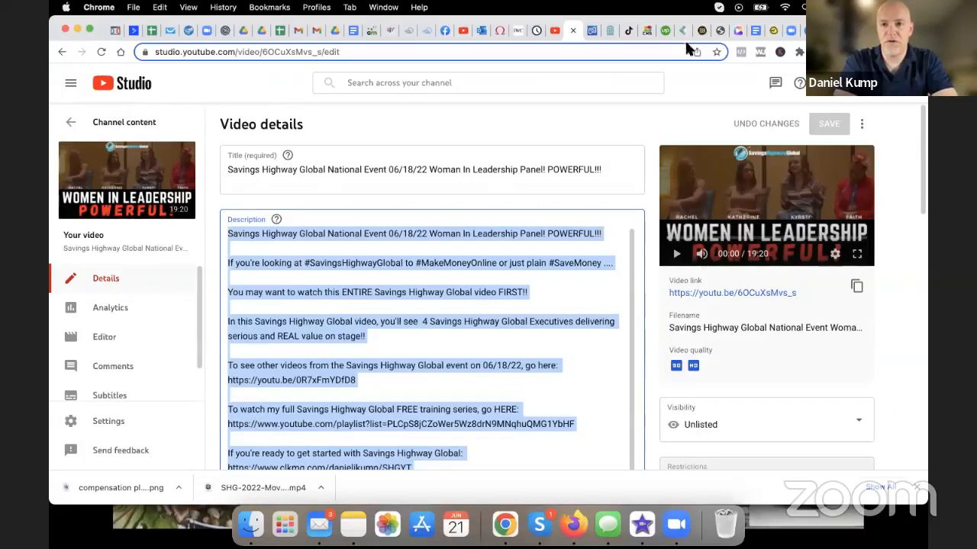
left_click(554, 32)
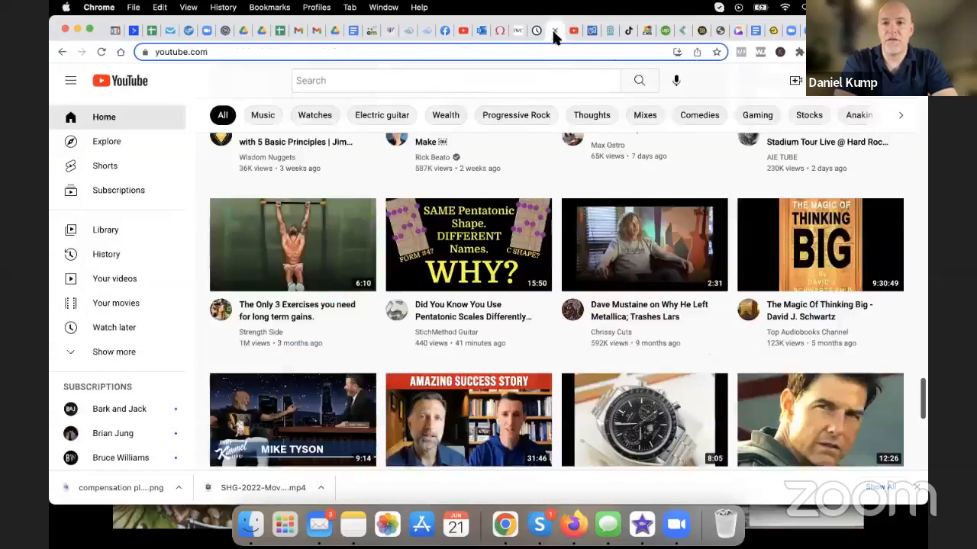
left_click(795, 81)
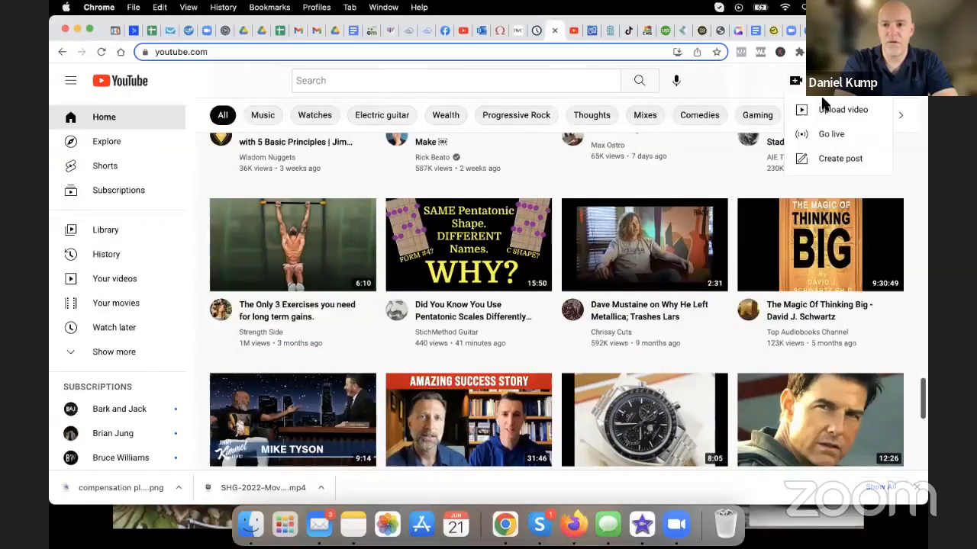
left_click(796, 82)
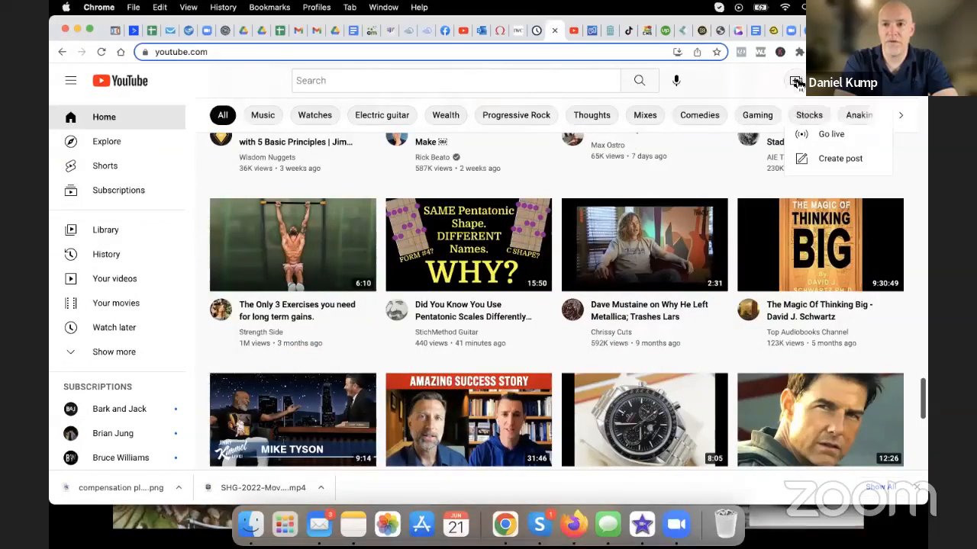
left_click(795, 82)
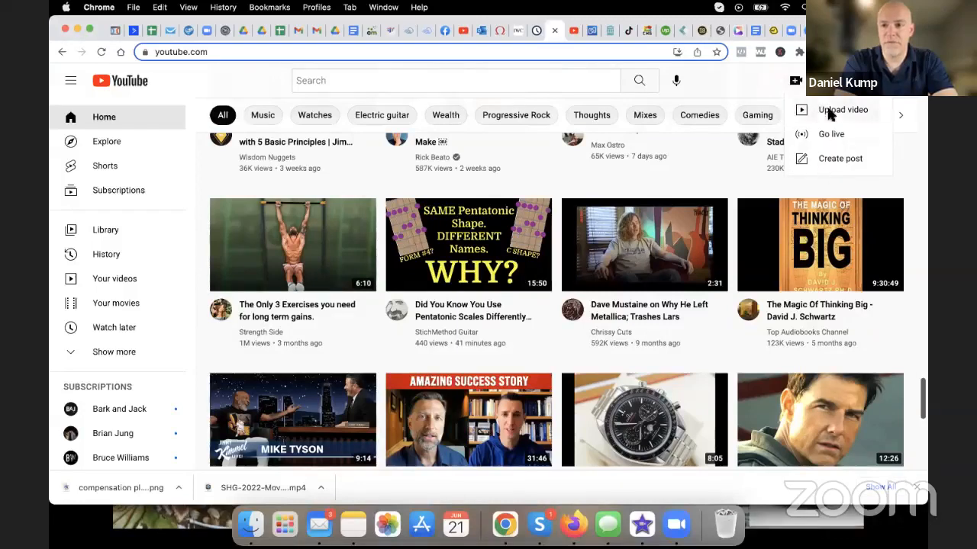
left_click(828, 110)
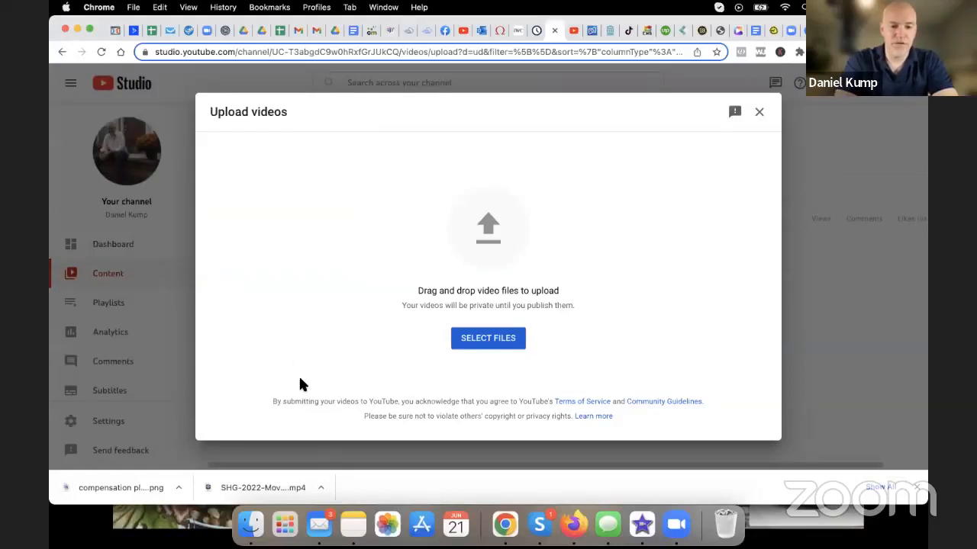
Upload Savings Highway Global Compensation Plan.mp4 from the Downloads folder and paste the copied description into the new video's description
left_click(238, 519)
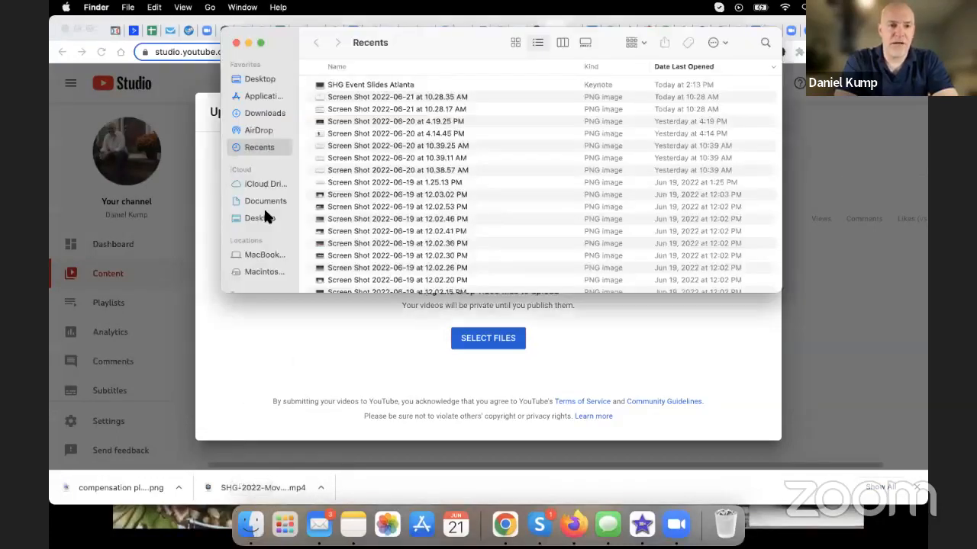
left_click(267, 113)
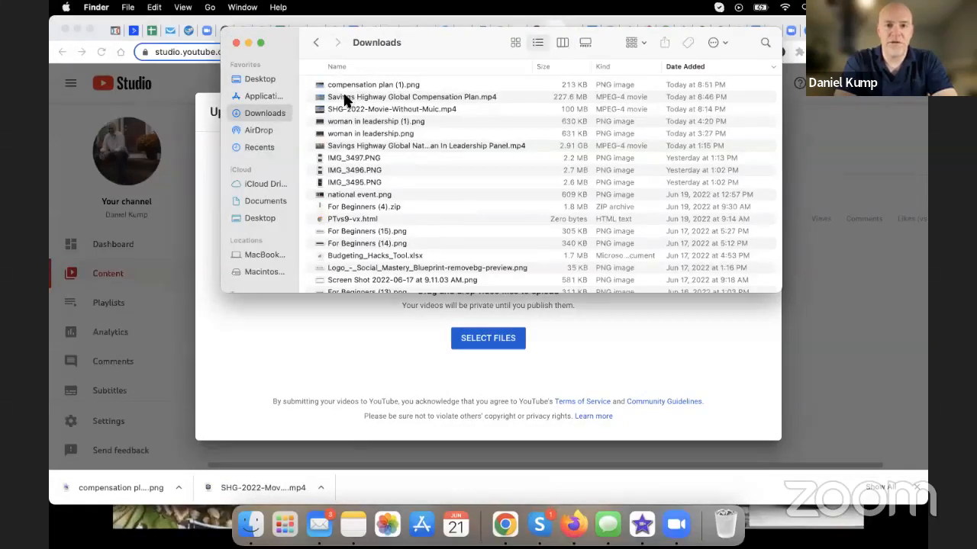
left_click_drag(342, 97, 347, 344)
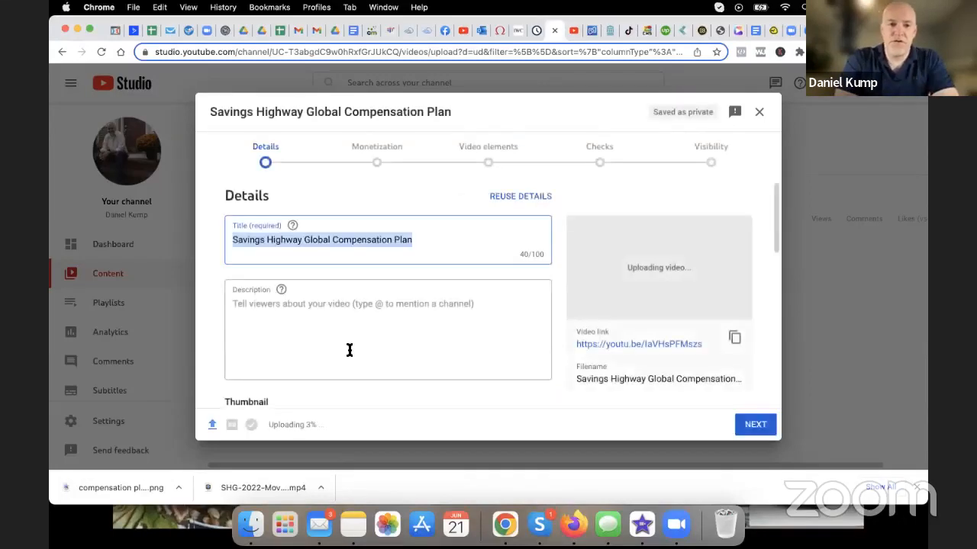
left_click(305, 300)
key("super+v")
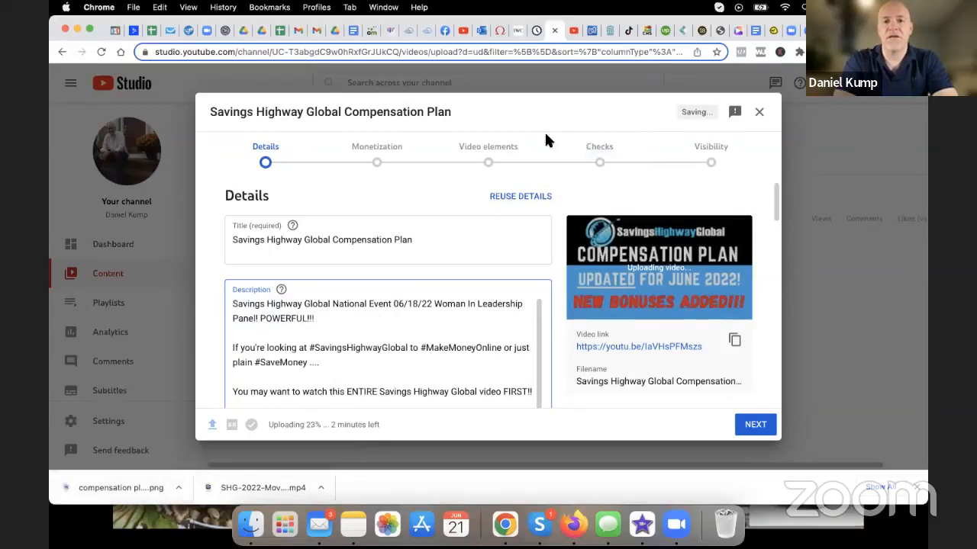
Open the details of the existing Woman In Leadership Panel video and expand its additional settings
left_click(568, 29)
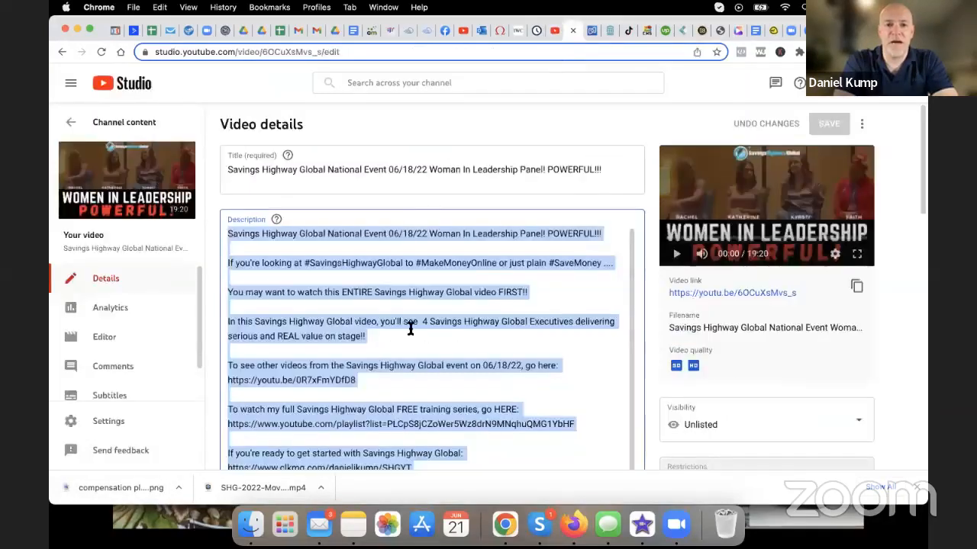
scroll(411, 328, "down", 10)
scroll(410, 328, "down", 15)
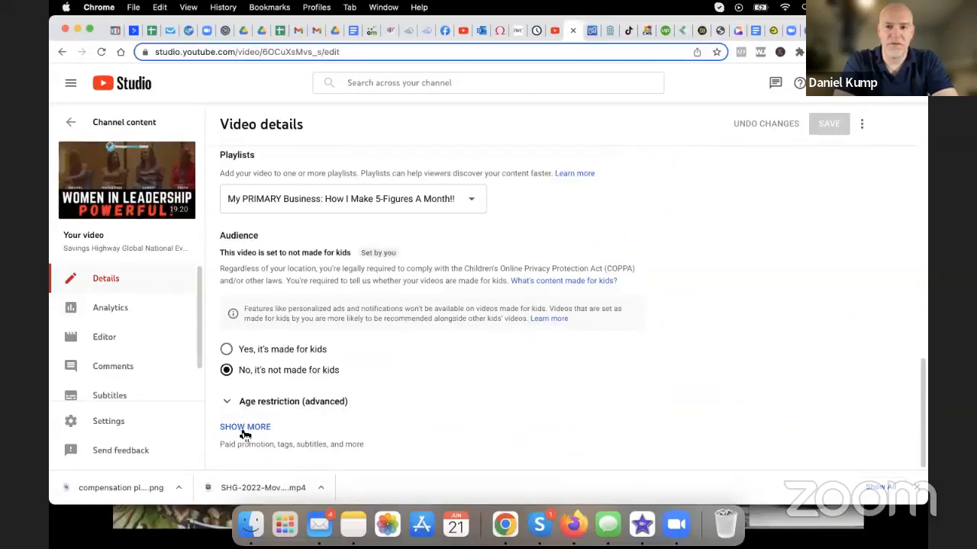
left_click(244, 431)
Switch to Mail to read the "New user account in your organization" message, highlight the direct sponsor's name, and close the message
left_click(759, 61)
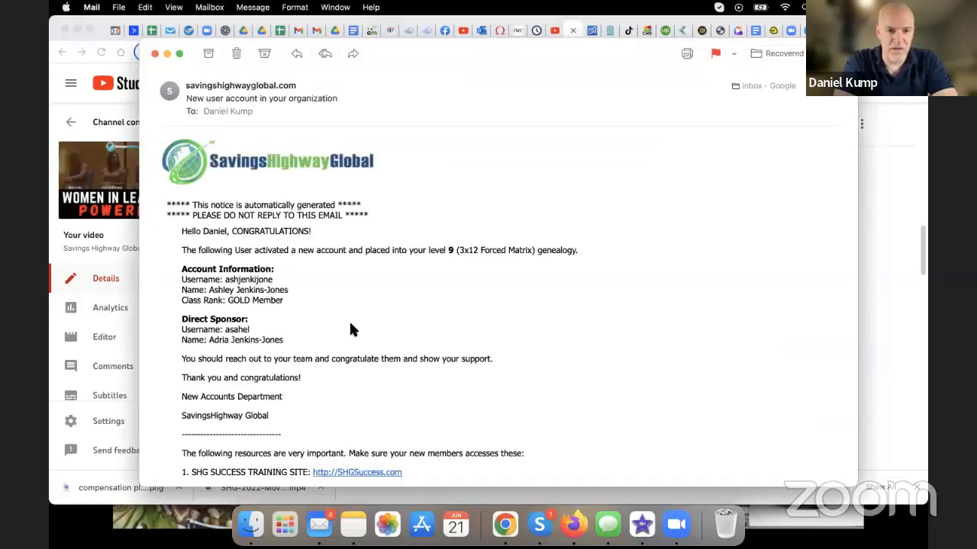
left_click_drag(288, 341, 213, 341)
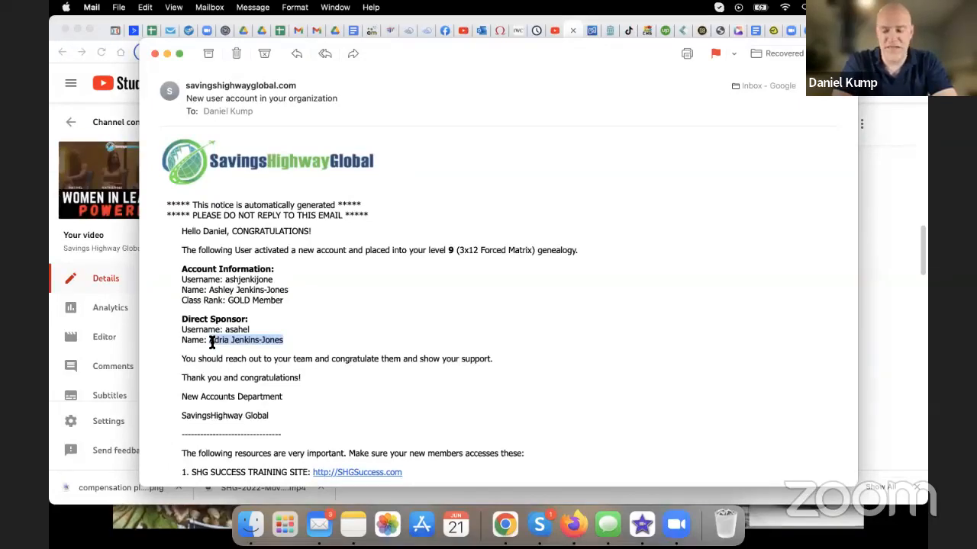
left_click(154, 54)
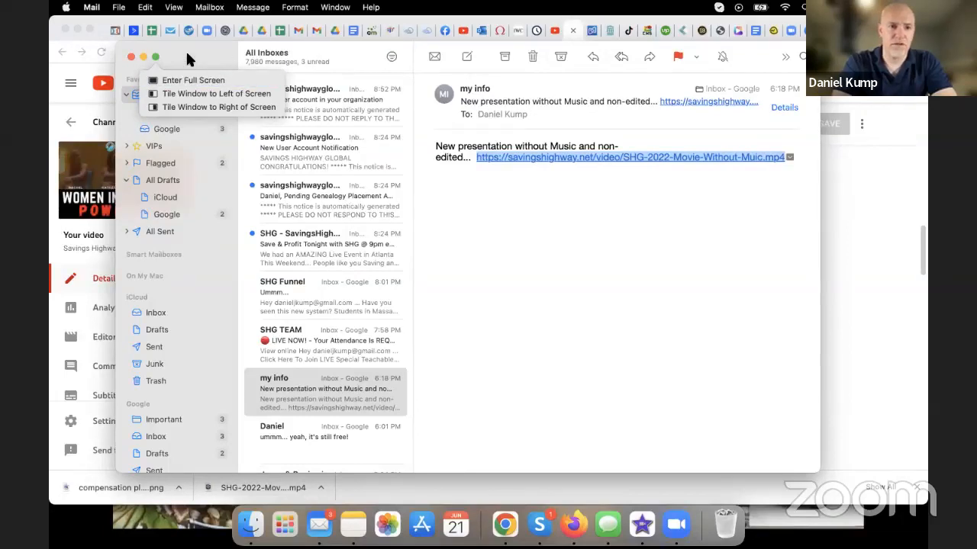
Delete the pending genealogy placement e-mail from the inbox
scroll(329, 201, "right", 3)
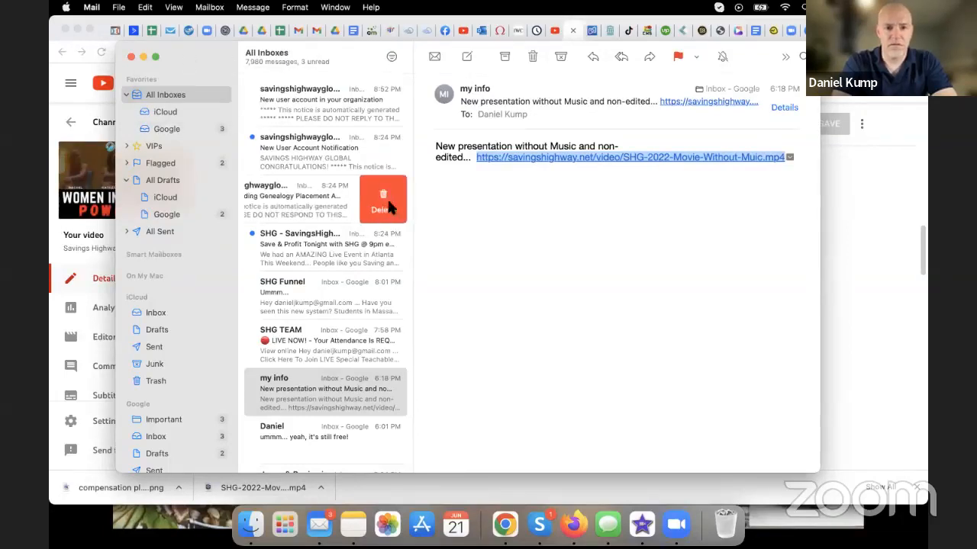
left_click(385, 202)
Examine the new member's account information in the New User Account Notification e-mail, and close the mail window
left_click(320, 158)
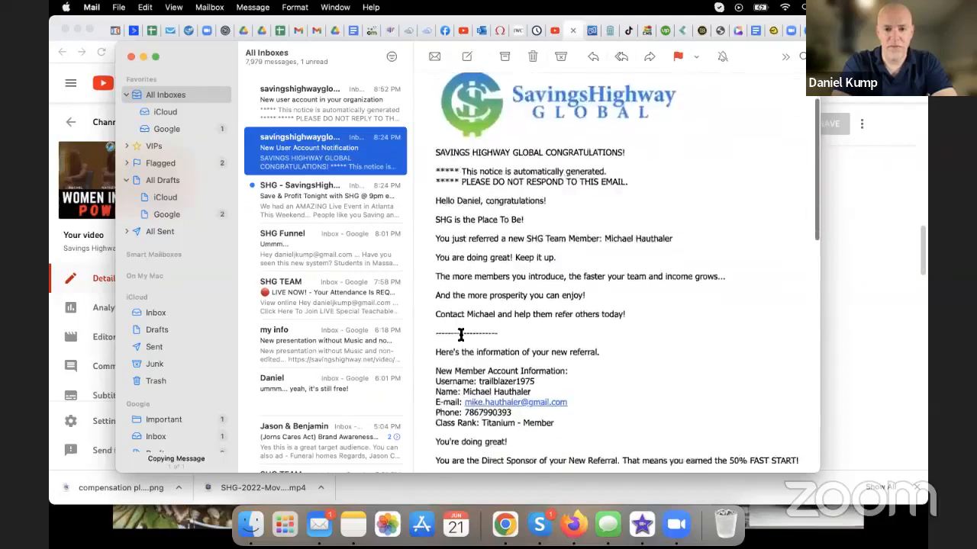
scroll(548, 400, "down", 3)
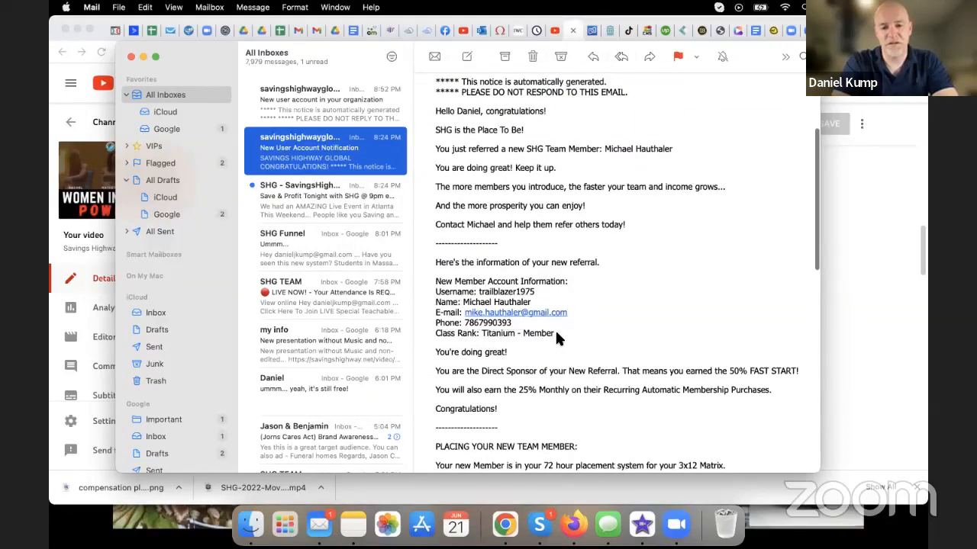
left_click_drag(555, 334, 463, 302)
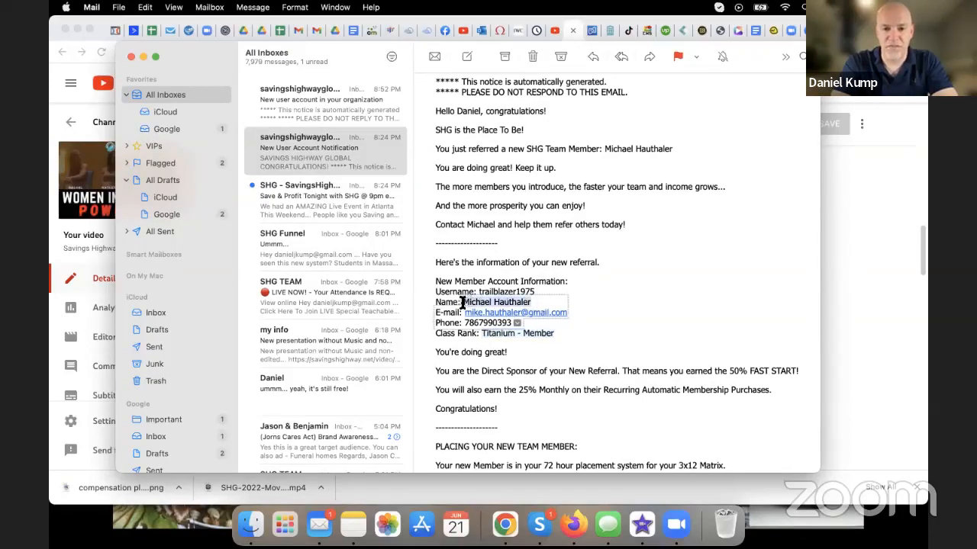
left_click(567, 327)
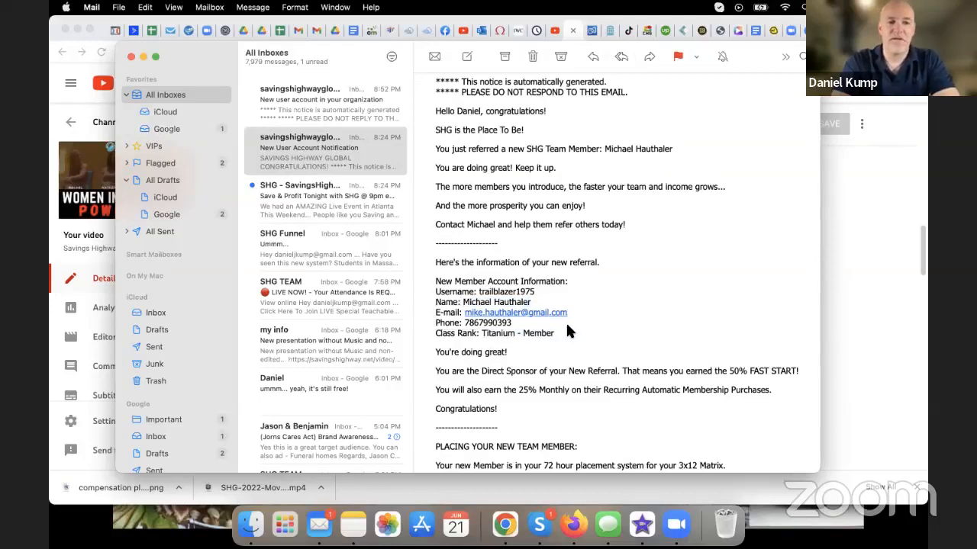
left_click(131, 57)
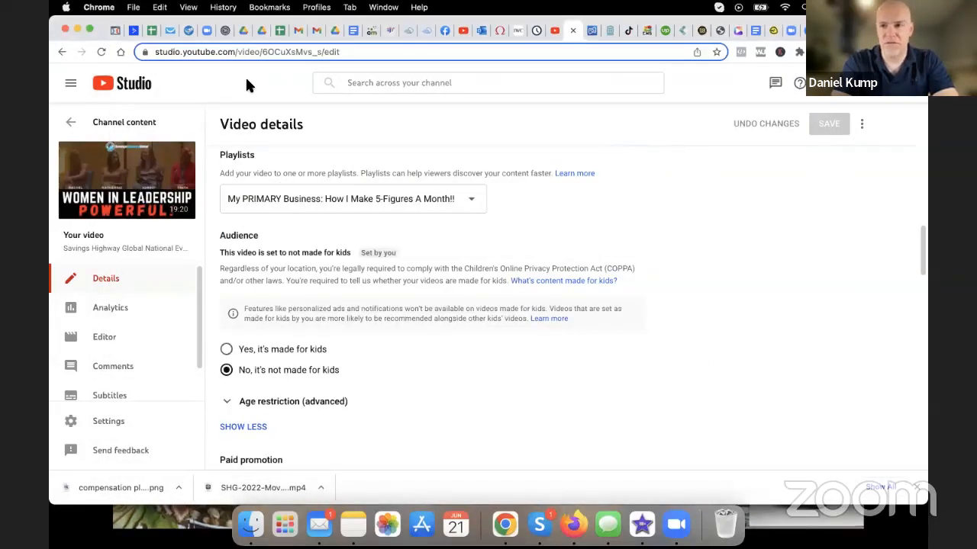
Copy all the tags of the existing Woman In Leadership Panel video
scroll(356, 317, "down", 7)
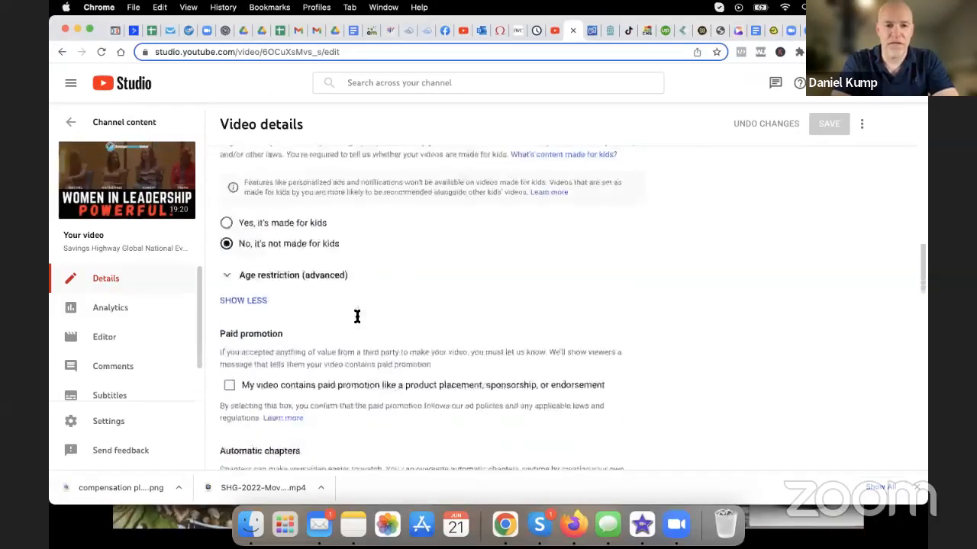
scroll(357, 316, "down", 1)
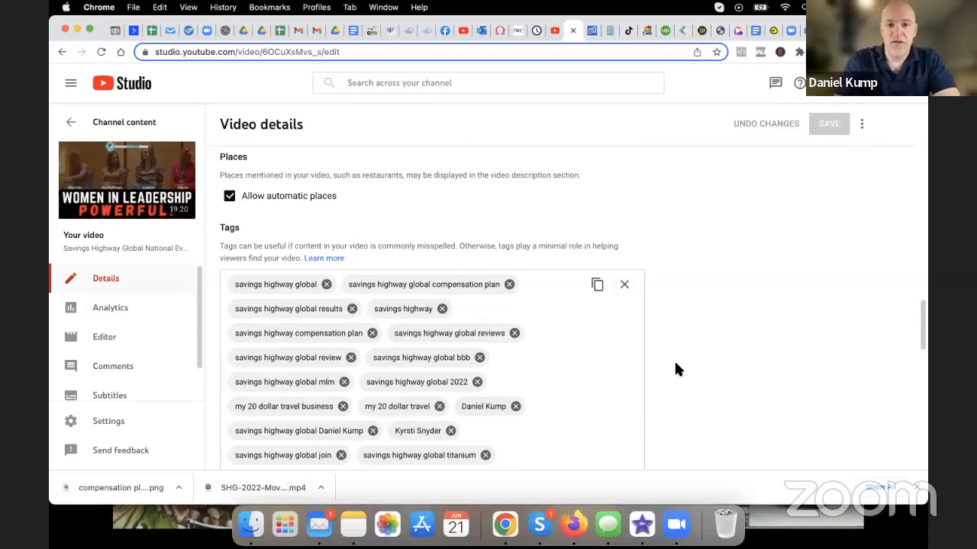
scroll(666, 326, "down", 1)
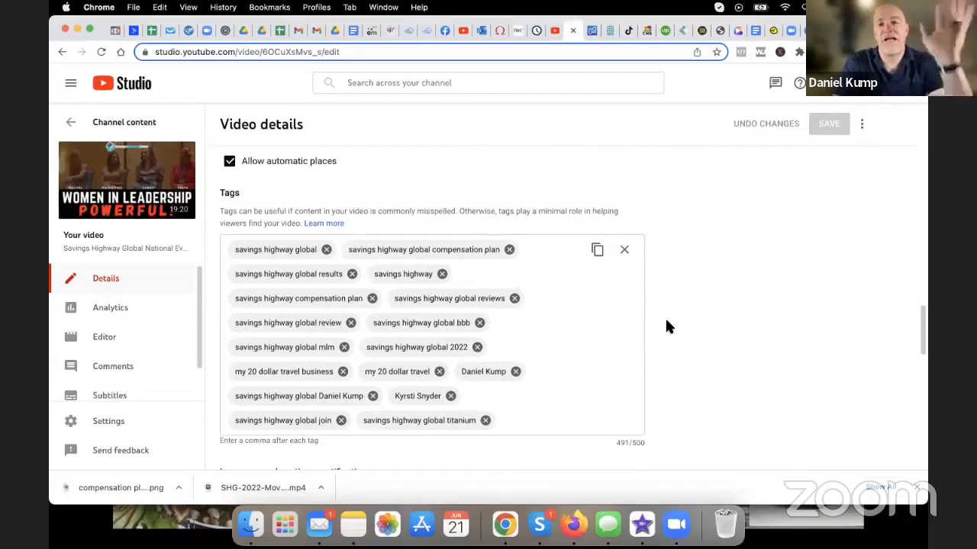
left_click(598, 252)
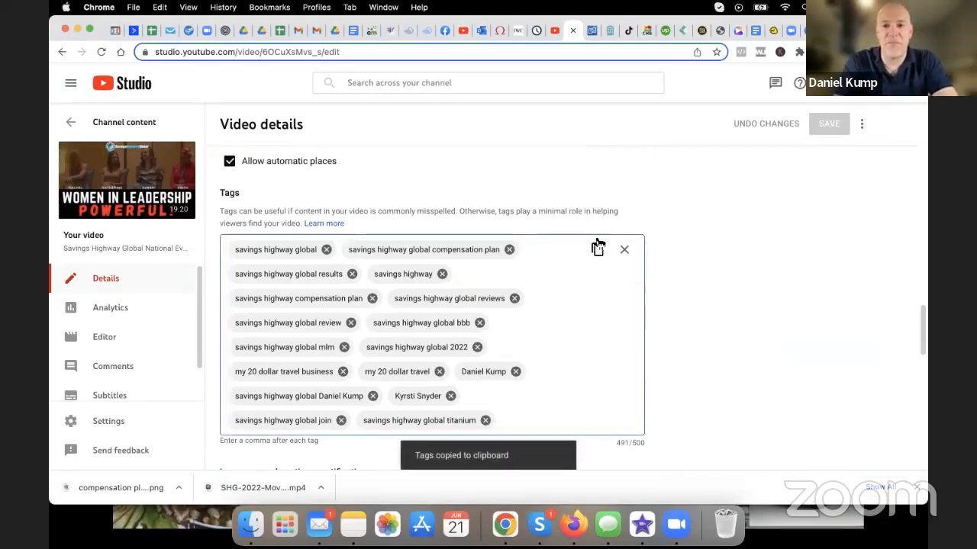
Return to the new video's upload details and add it to the playlist "My PRIMARY Business: How I Make 5-Figures A Month!!"
left_click(550, 32)
scroll(477, 301, "down", 15)
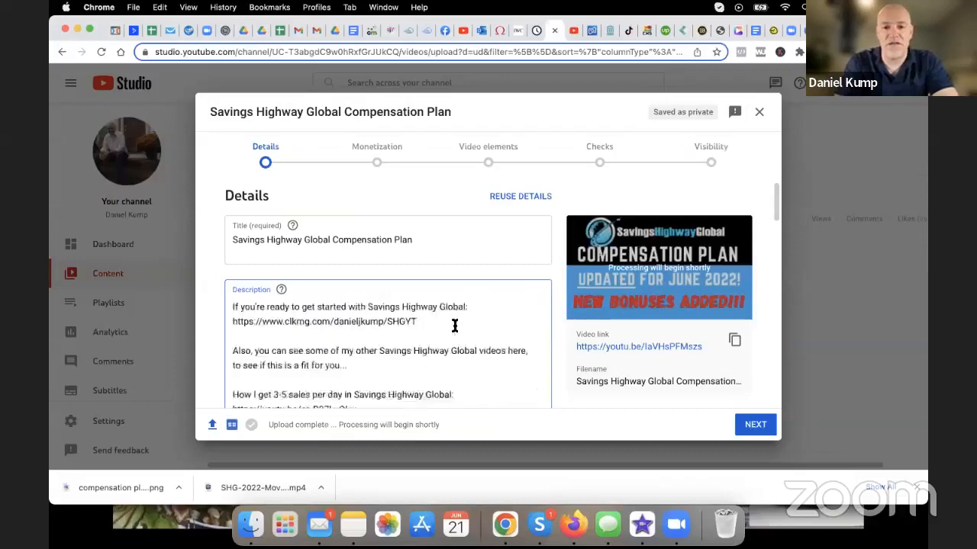
scroll(455, 326, "down", 5)
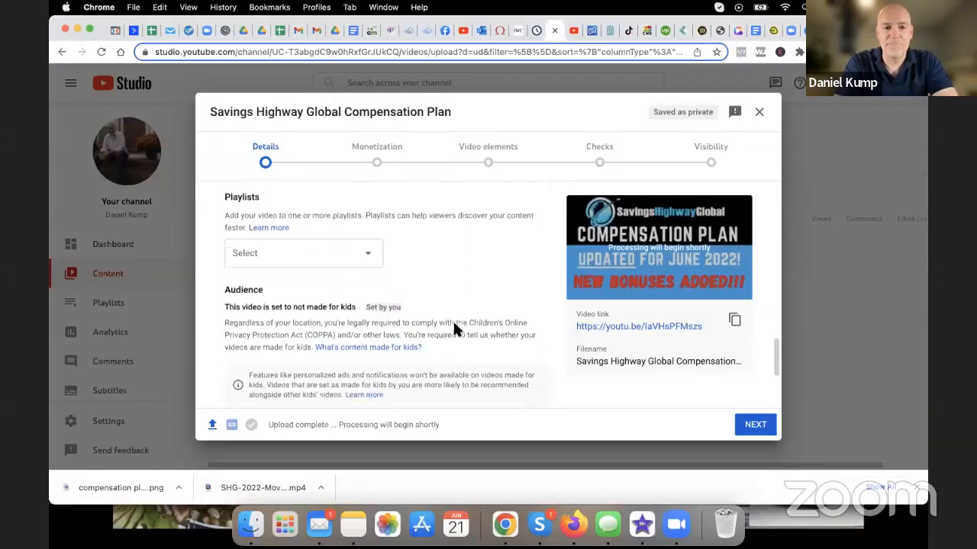
left_click(356, 259)
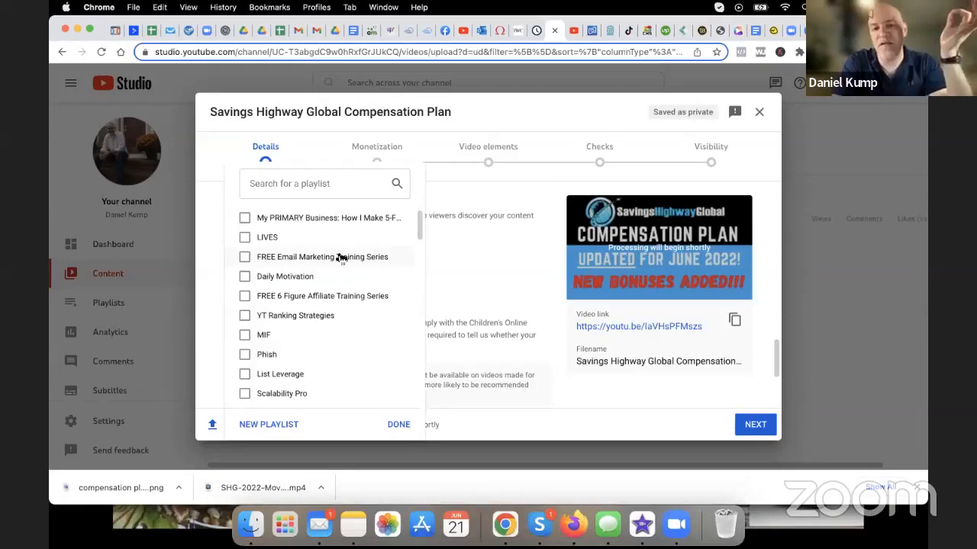
left_click(287, 221)
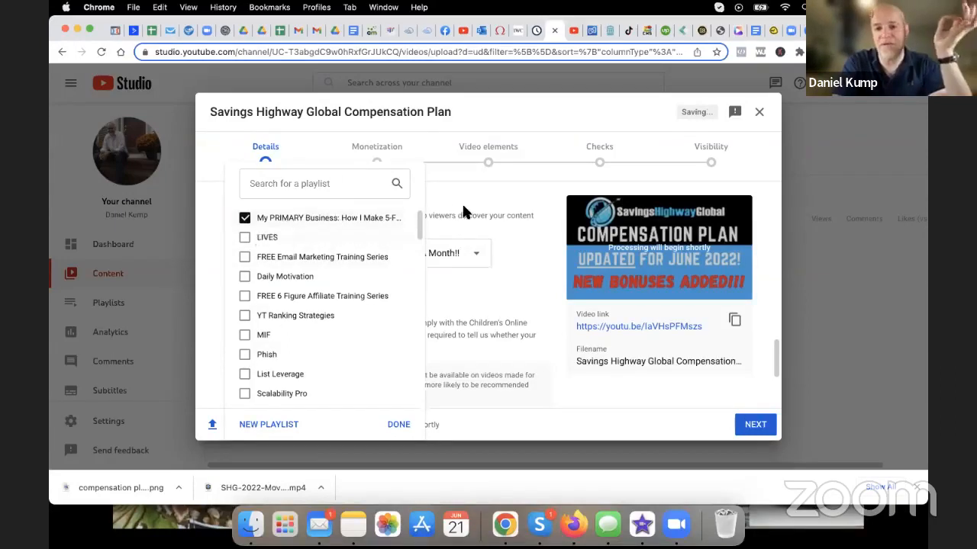
left_click(398, 425)
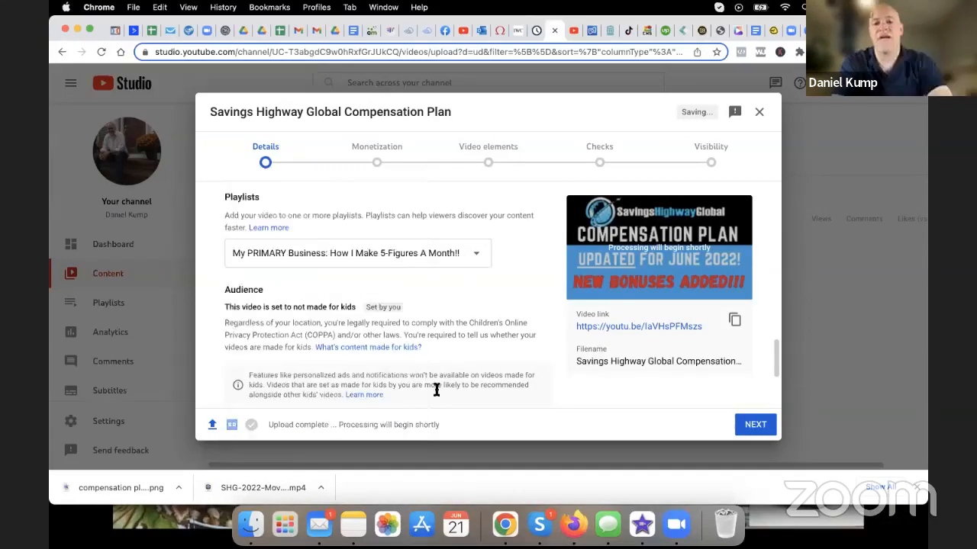
Dismiss the browser's download bar, expand the new video's additional settings and paste the copied tags as its tags
left_click(916, 486)
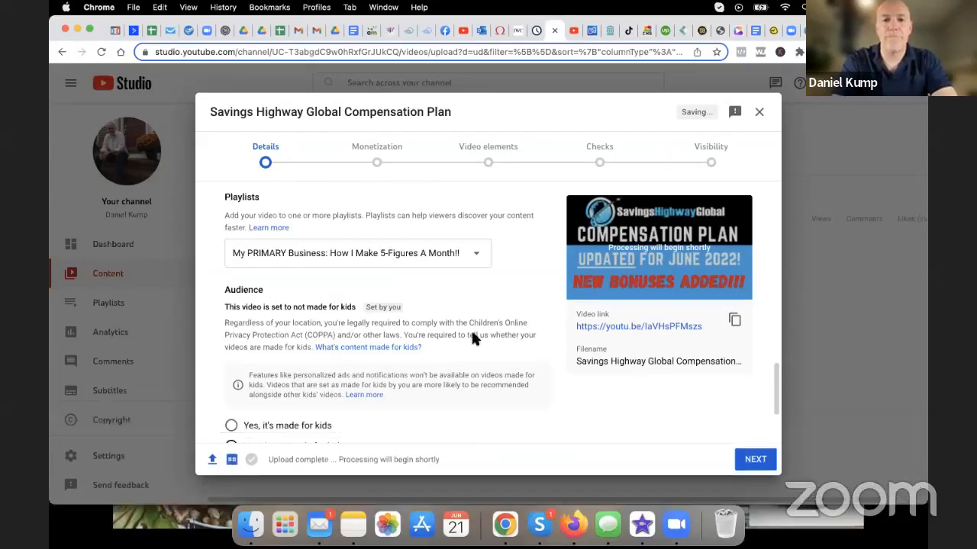
scroll(410, 328, "down", 3)
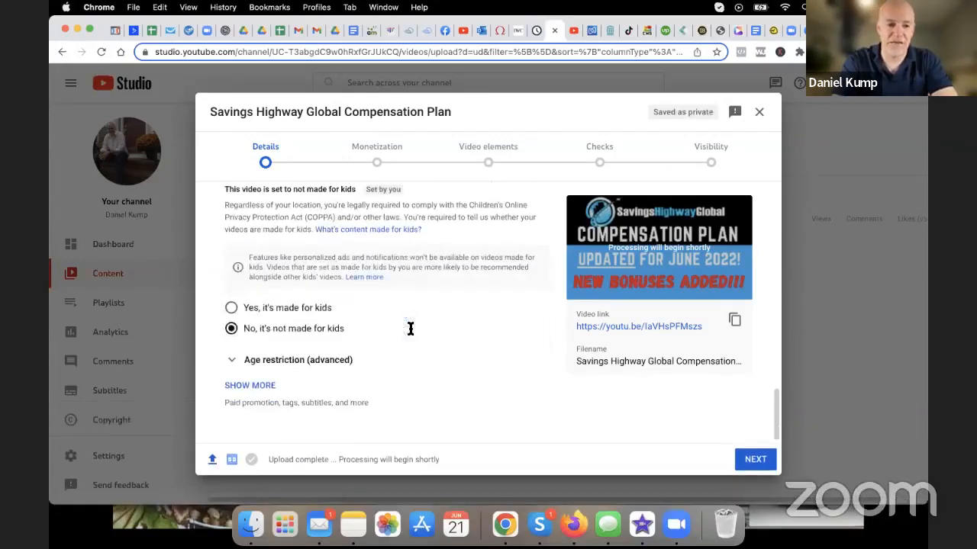
left_click(250, 386)
scroll(336, 369, "down", 5)
scroll(336, 368, "down", 4)
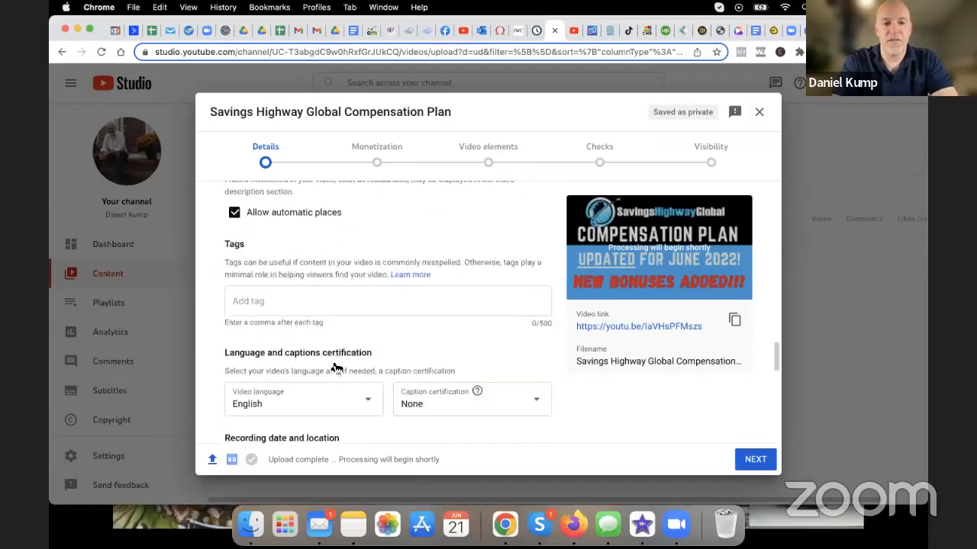
left_click(330, 302)
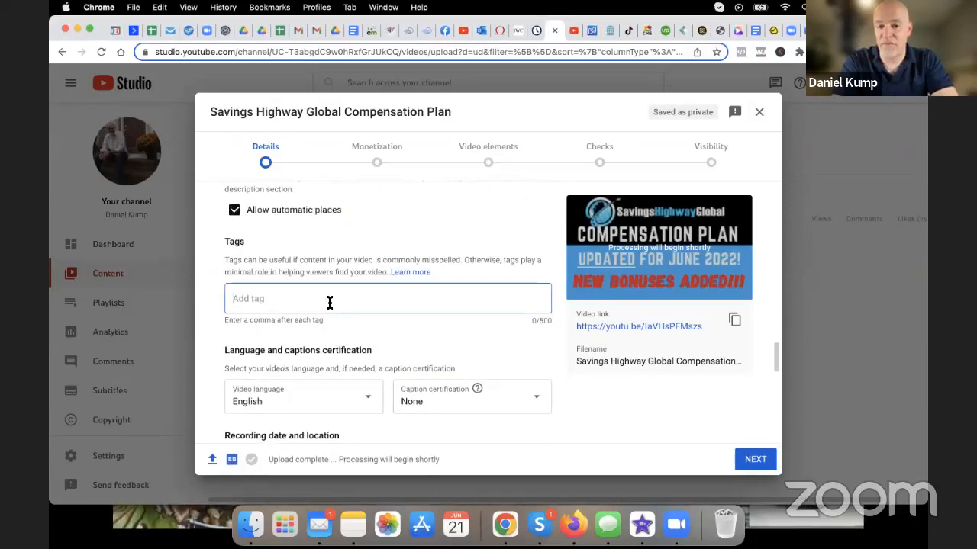
key("super+v")
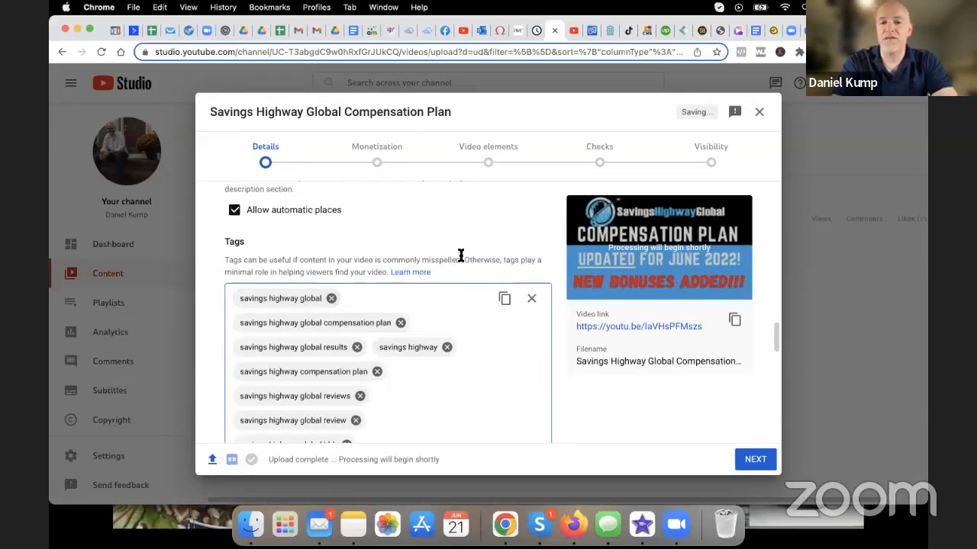
Check YouTube's search suggestions for "savings highway global" in Firefox for title keywords, and return to the new video's title in Chrome
scroll(460, 259, "up", 10)
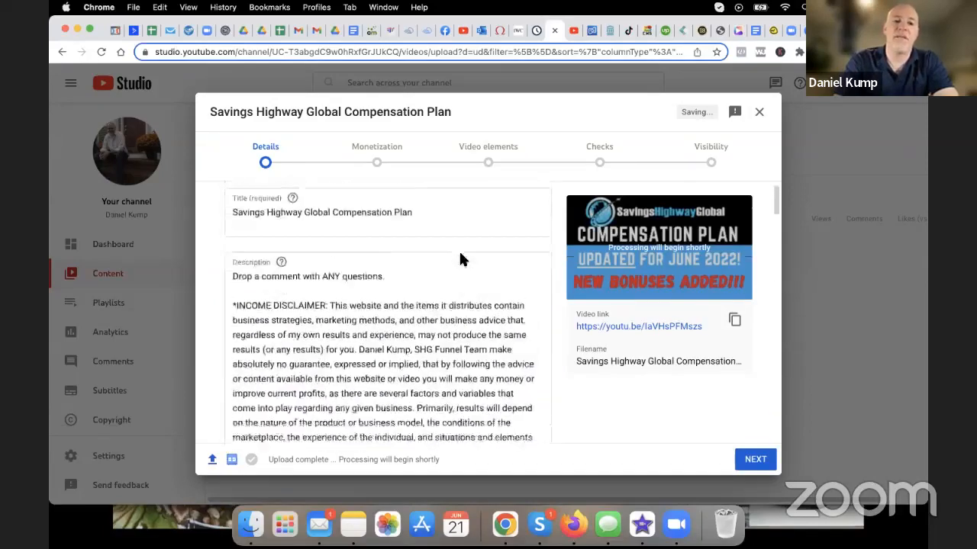
left_click(425, 242)
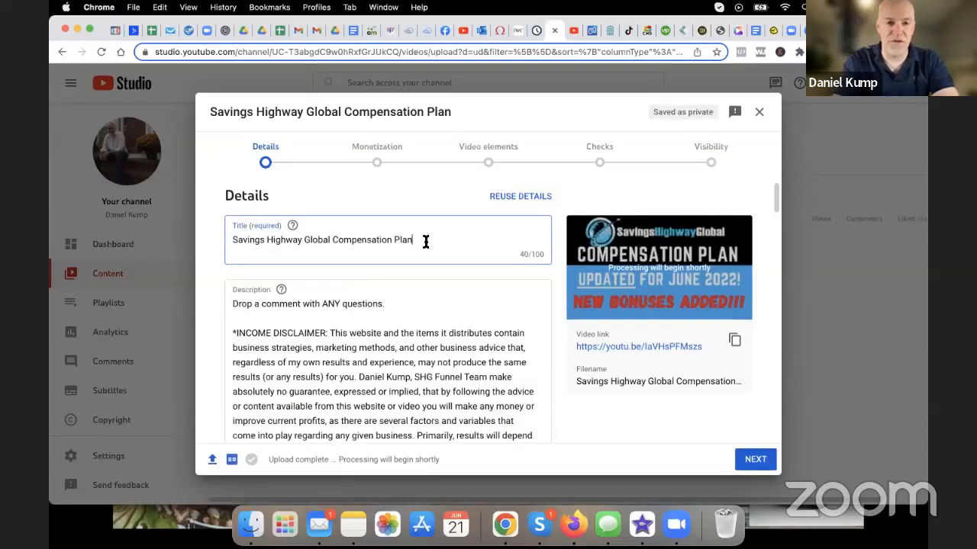
key("super+Tab")
key("super+Tab")
key("super+Tab")
key("super+Tab")
key("super+Tab")
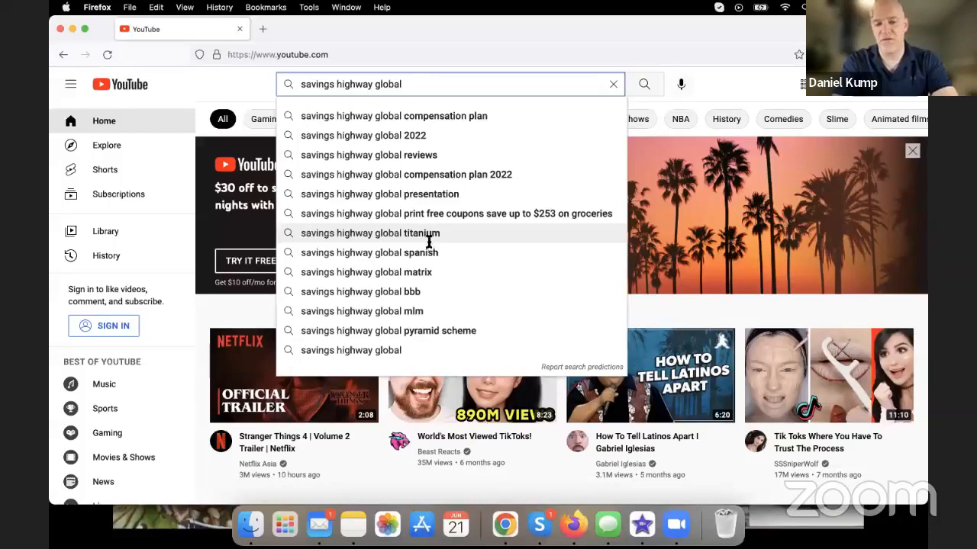
key("super+Tab")
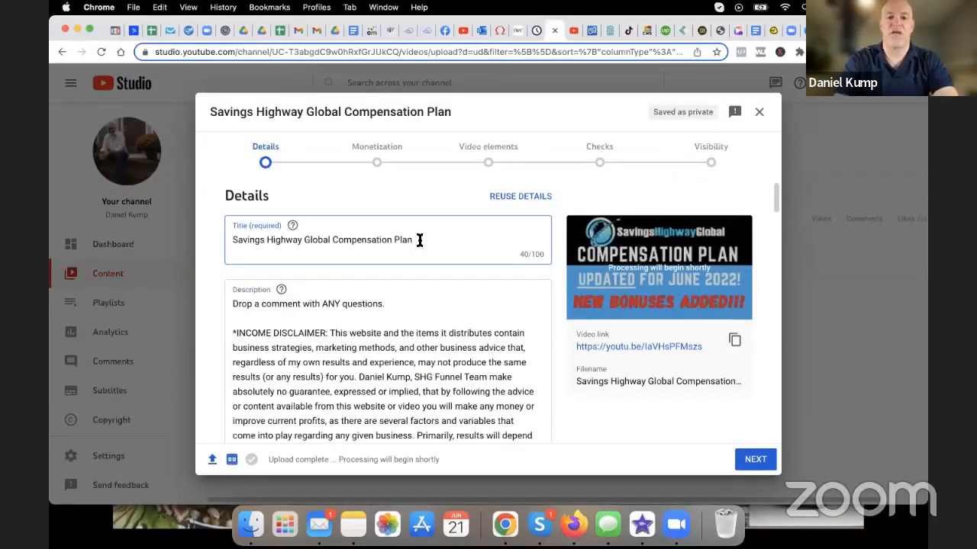
Extend the new video's title to read "Savings Highway Global Compensation Plan UPDATED Presentation for JUNE 2022! OMG!!!"
left_click(418, 240)
type("UPDAT")
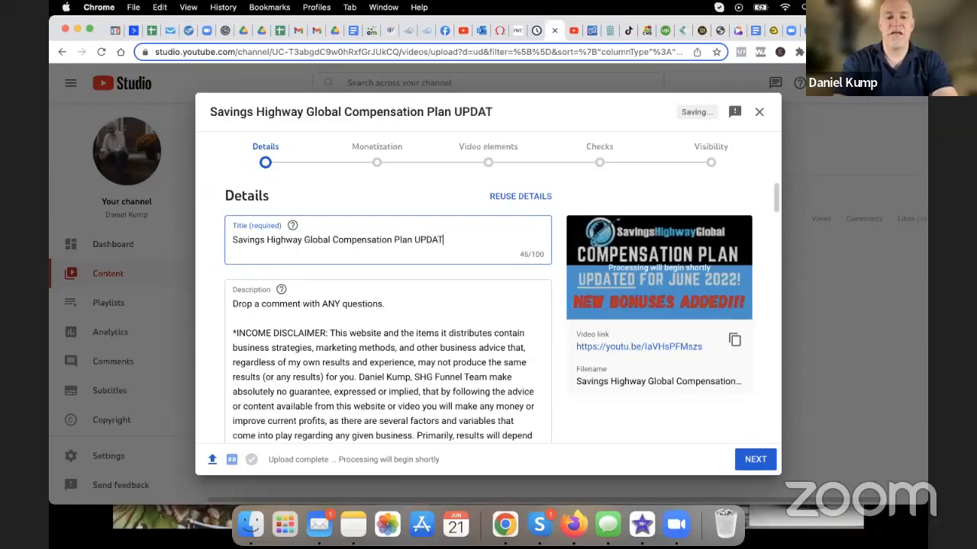
type("ED Pre")
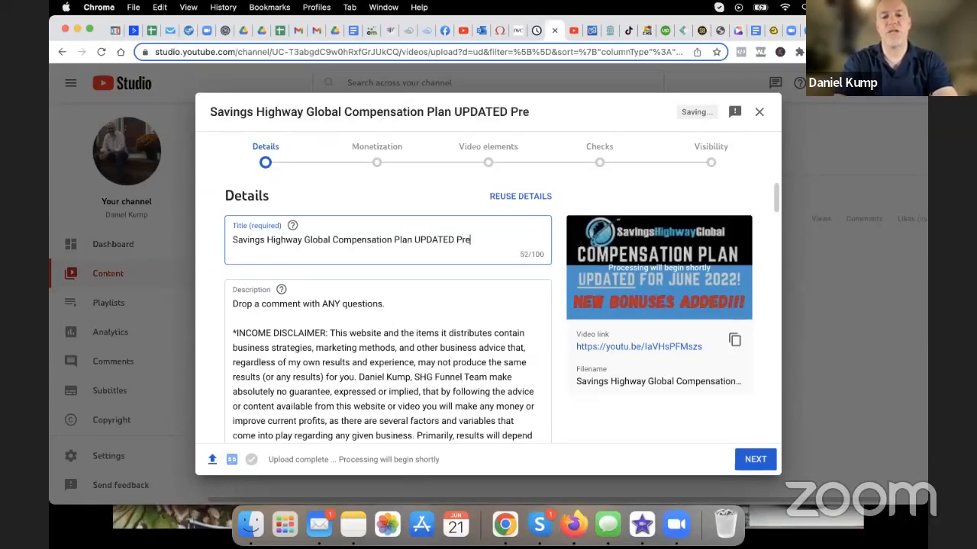
type("sentation")
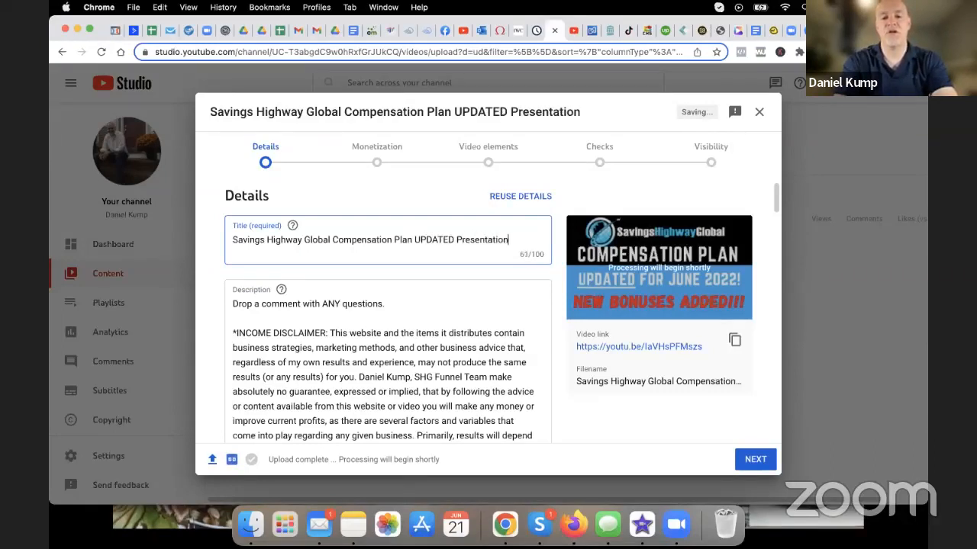
type(" for JUNE")
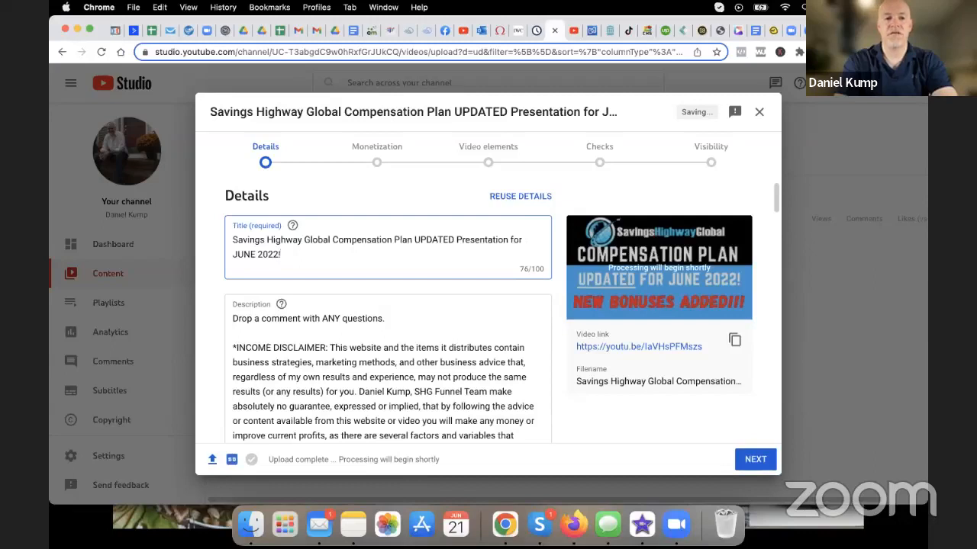
type("2022! OMG!!!")
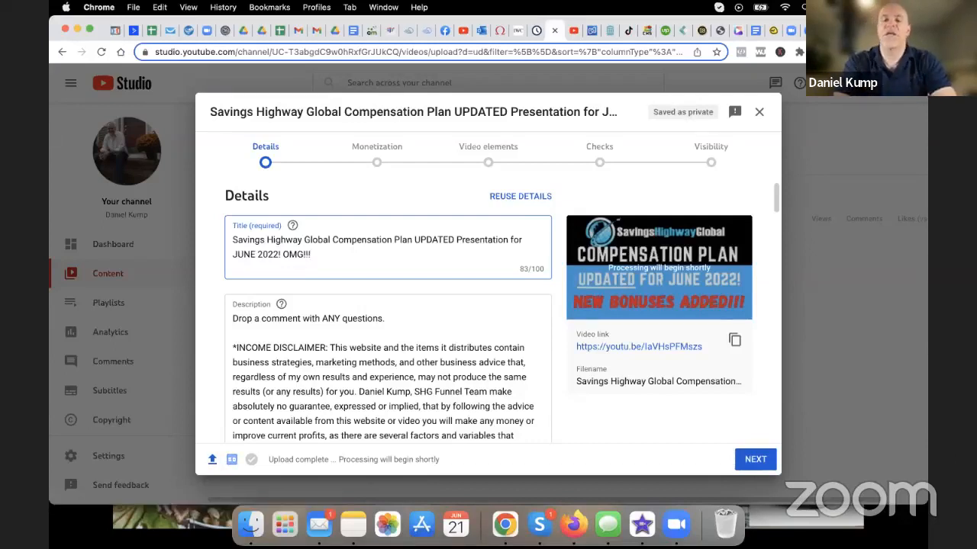
left_click(360, 290)
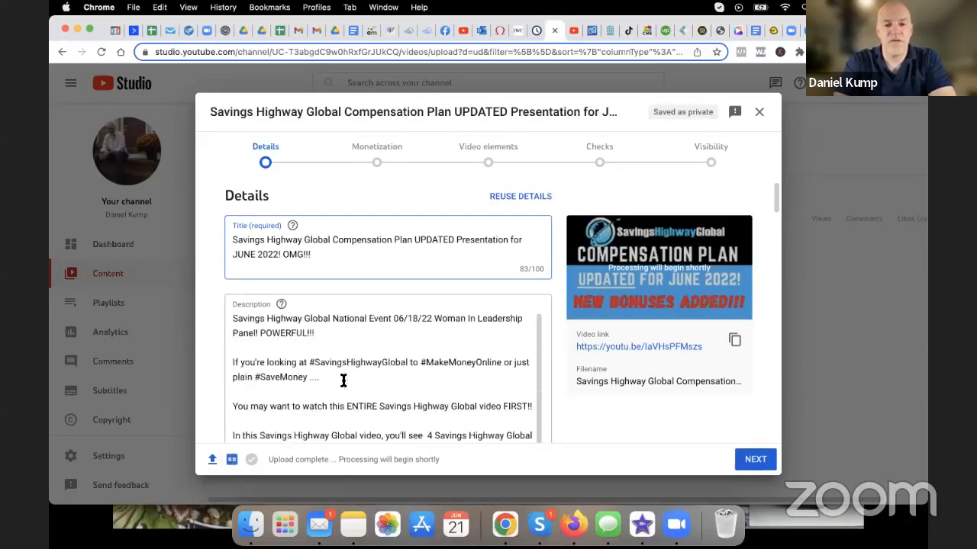
Copy the new video's title, close the Mail message that opens, and replace the description's opening line with the copied title
key("super+v")
left_click_drag(319, 254, 233, 241)
key("super+c")
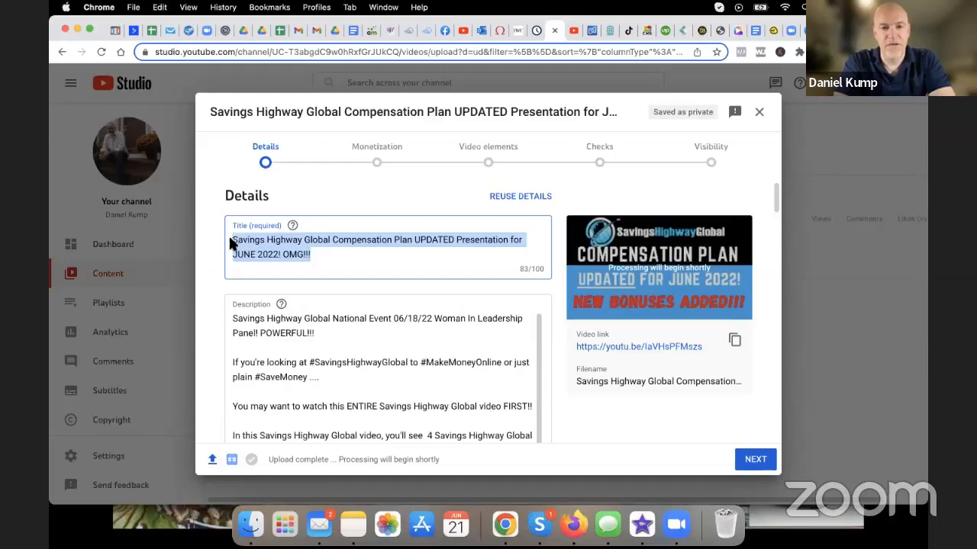
left_click(752, 68)
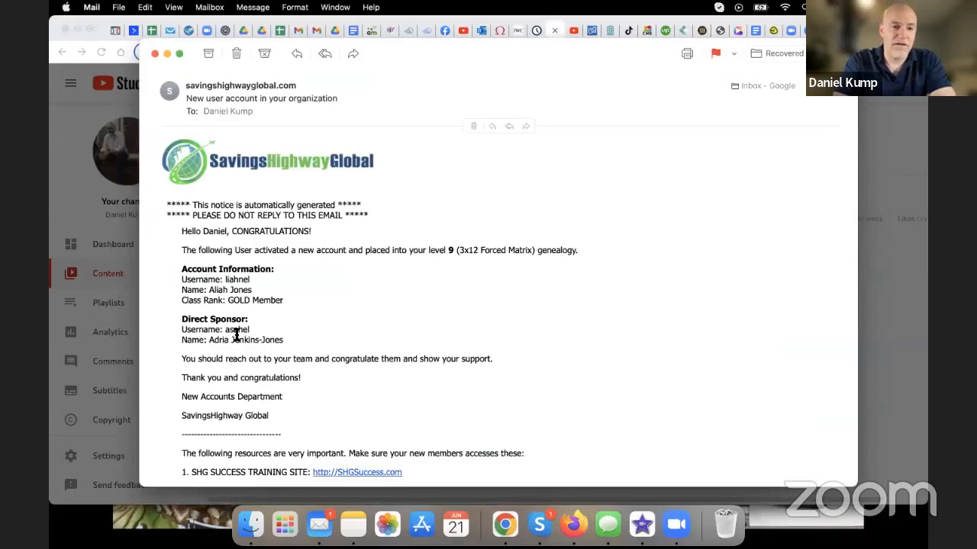
left_click(154, 54)
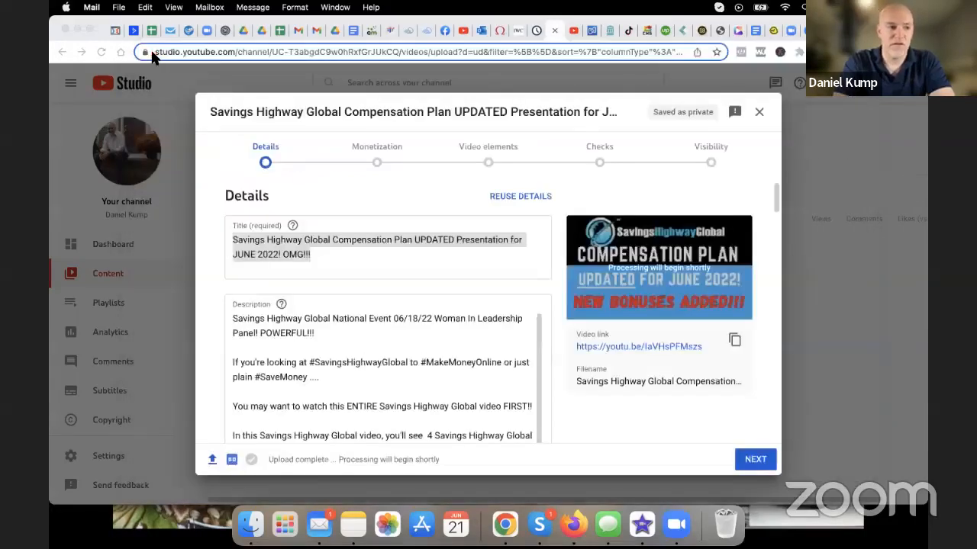
left_click(312, 248)
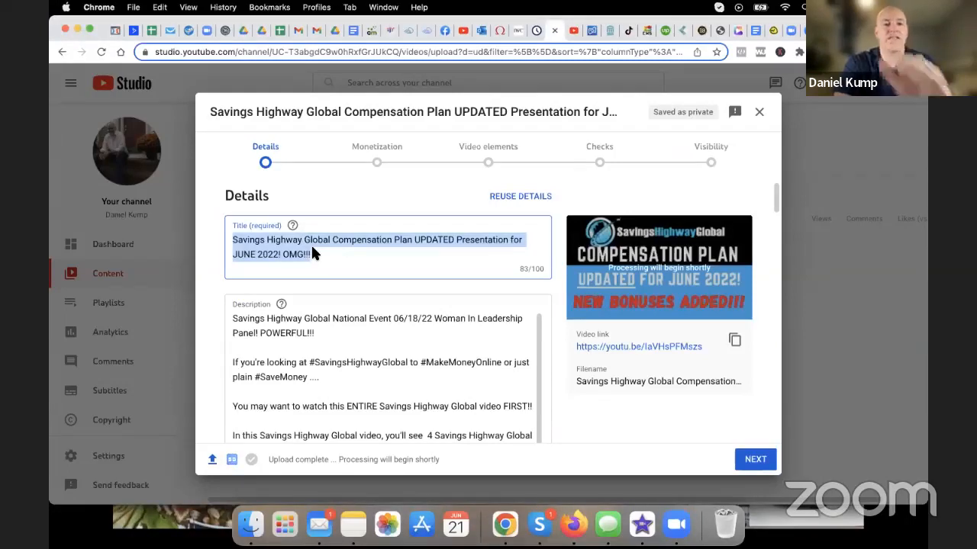
left_click(316, 331)
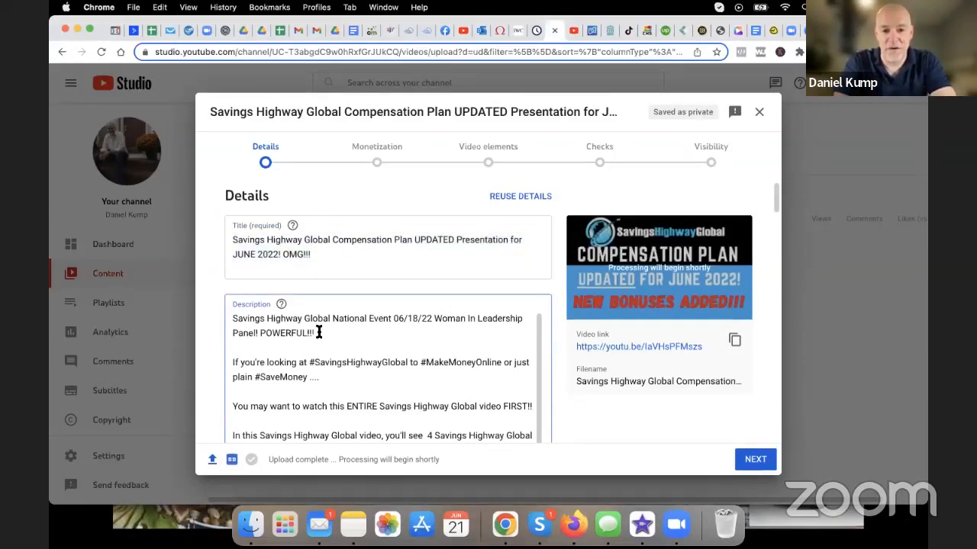
left_click_drag(319, 333, 233, 321)
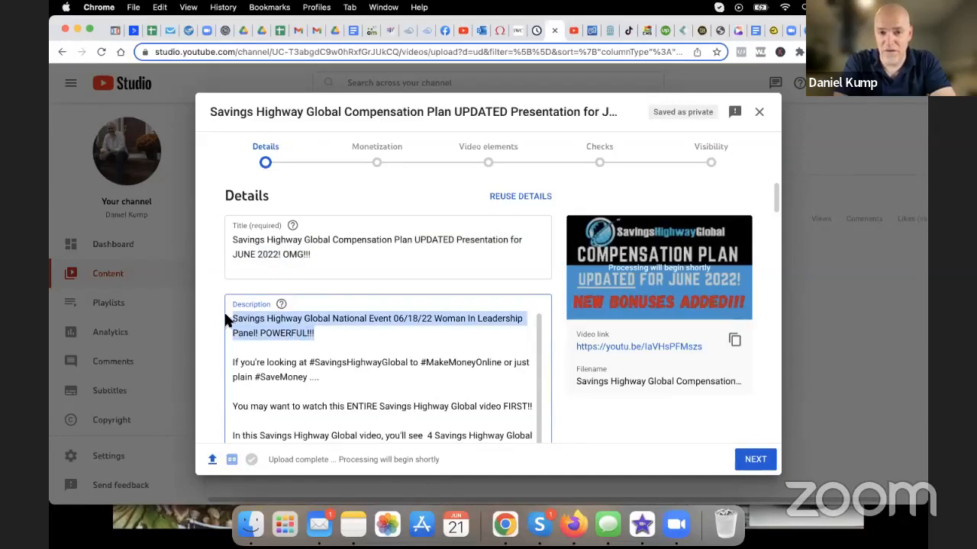
key("super+v")
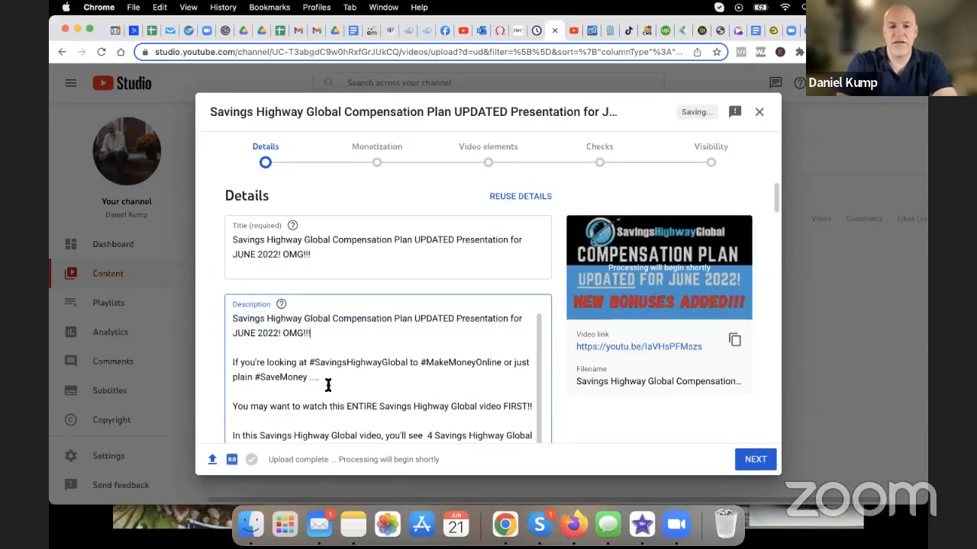
Replace the description's text about the four executives with "you will see and learn about the new Savings Highway Global Compensation Plan"
scroll(328, 384, "down", 1)
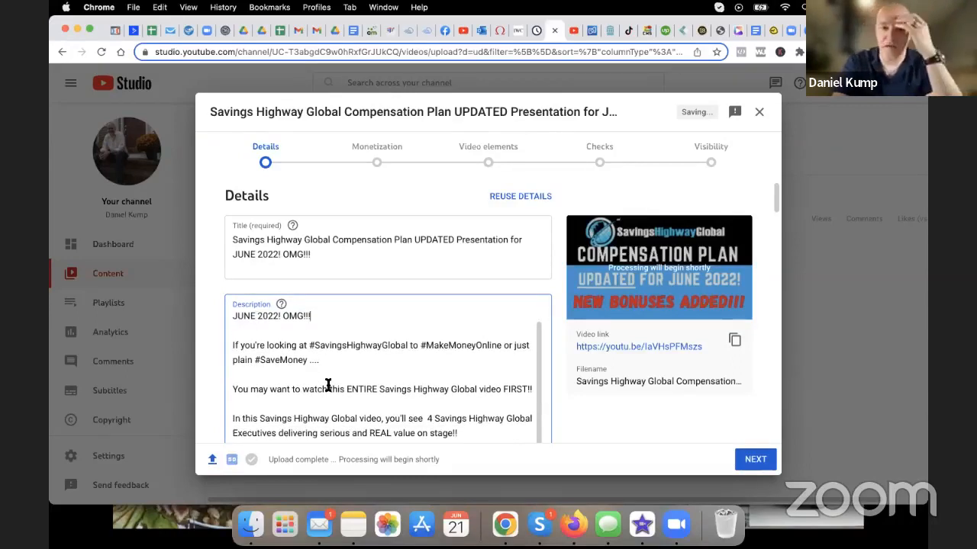
scroll(328, 386, "up", 1)
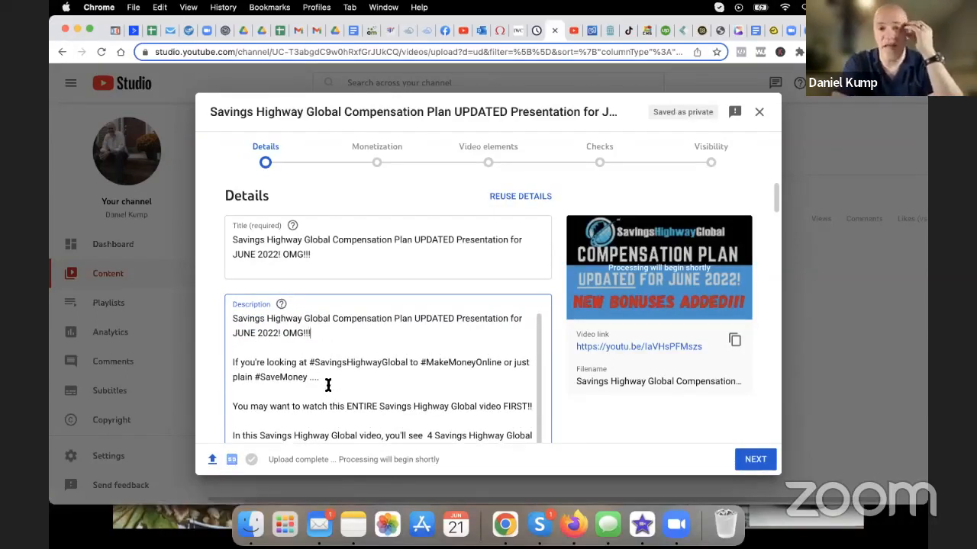
scroll(328, 384, "down", 1)
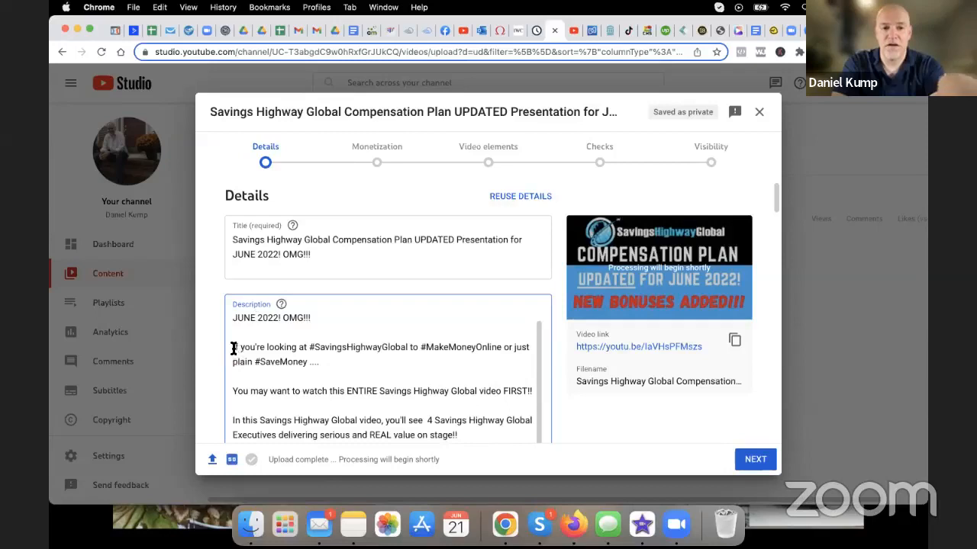
left_click_drag(233, 347, 334, 361)
scroll(335, 360, "down", 2)
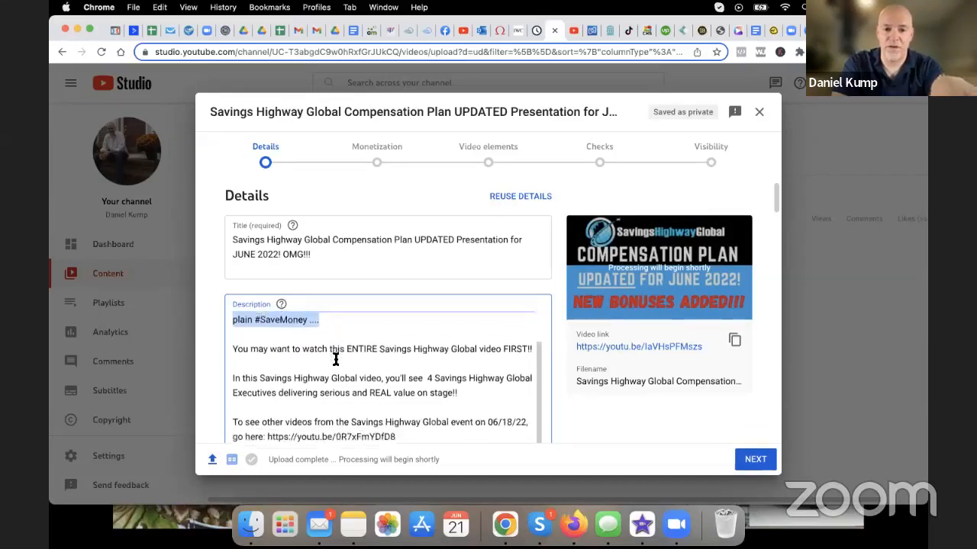
scroll(336, 358, "down", 1)
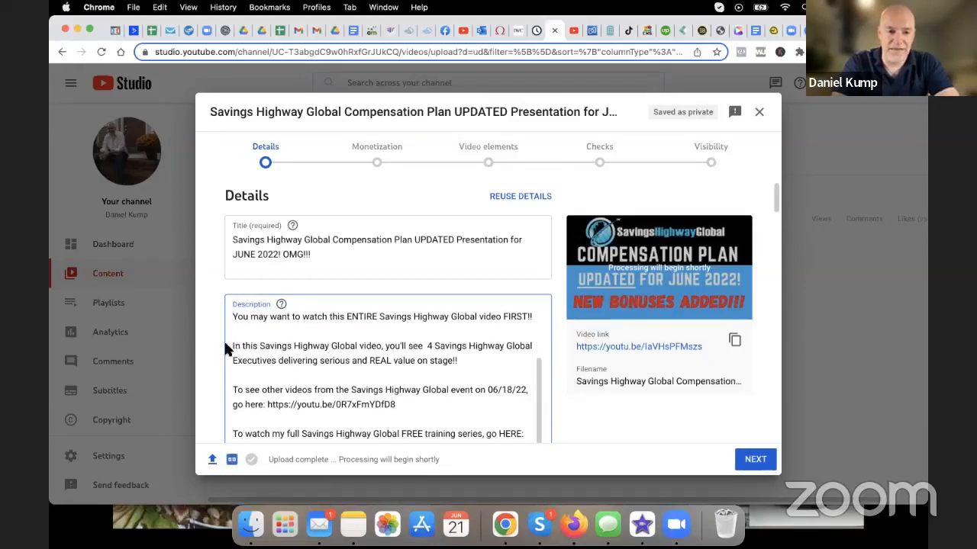
left_click_drag(233, 348, 452, 364)
left_click(402, 346)
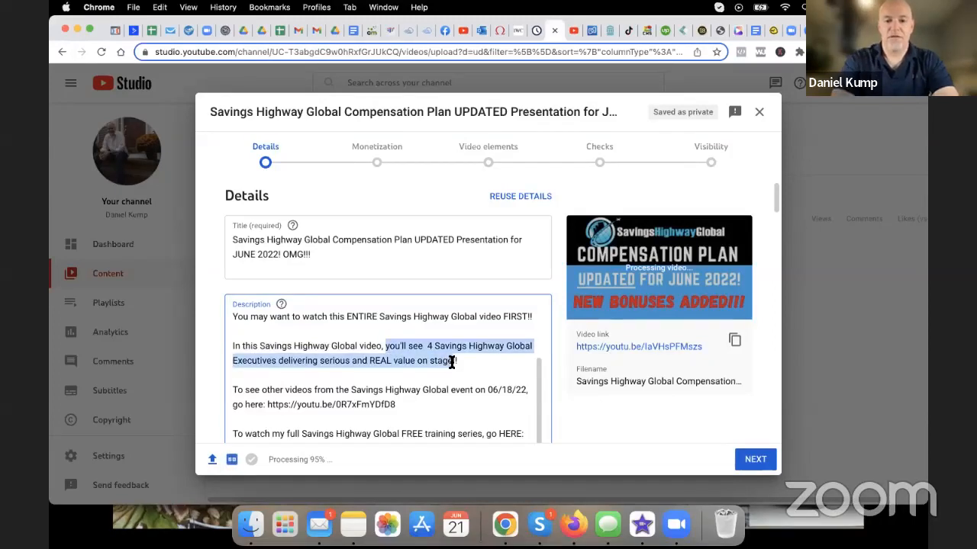
type("you will see")
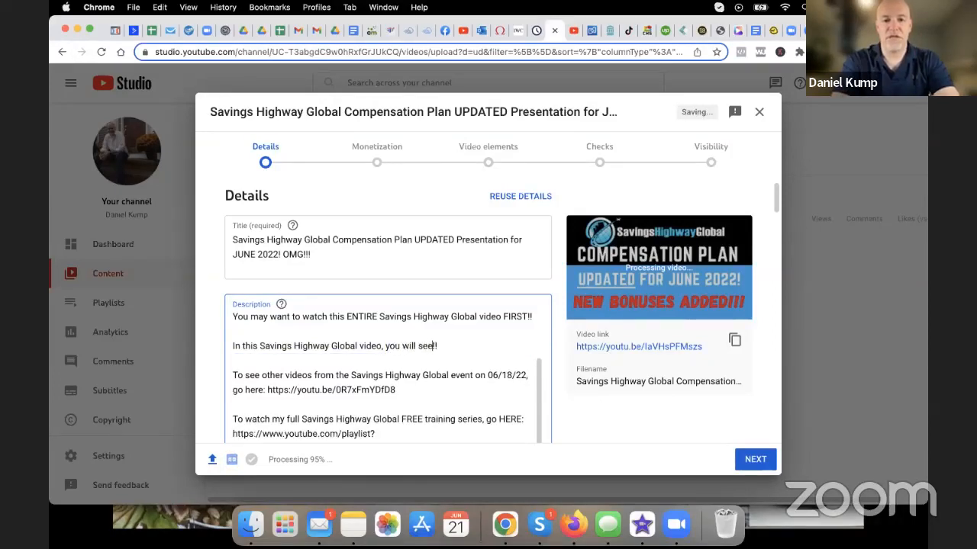
type(" and learn about the")
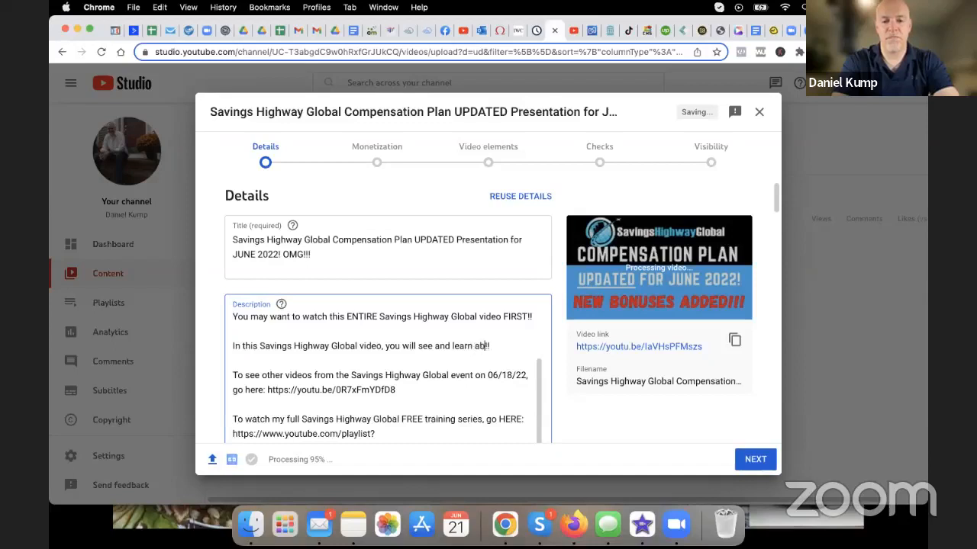
type(" new ")
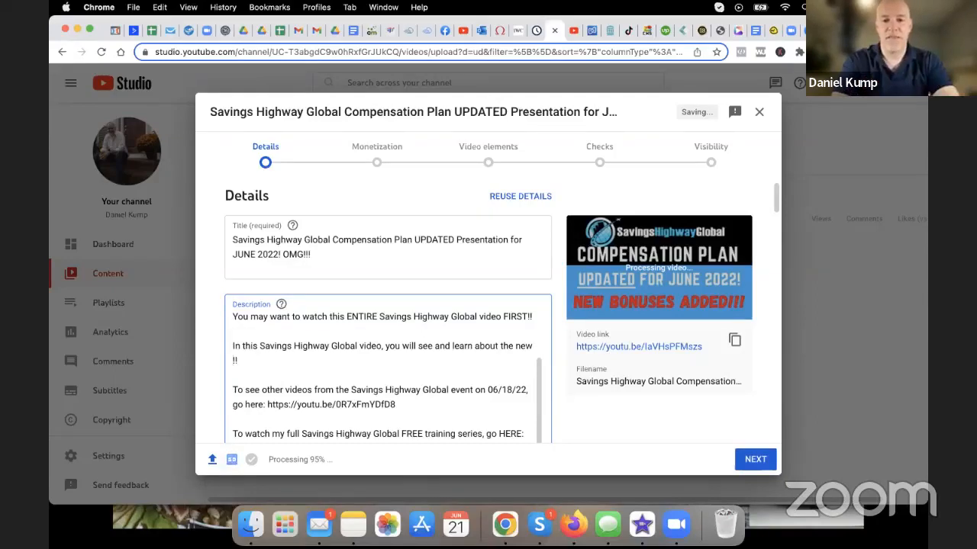
type("Savings Hig")
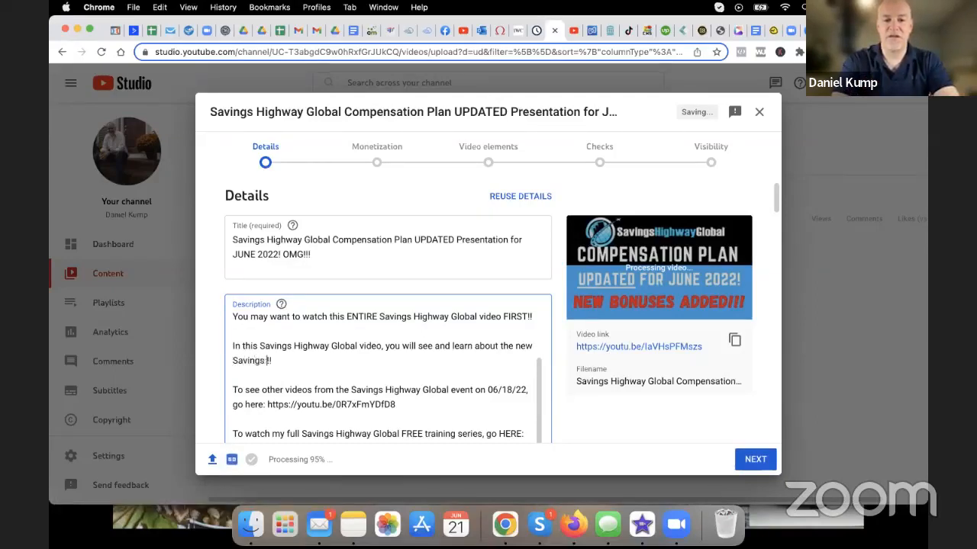
type("hway Global")
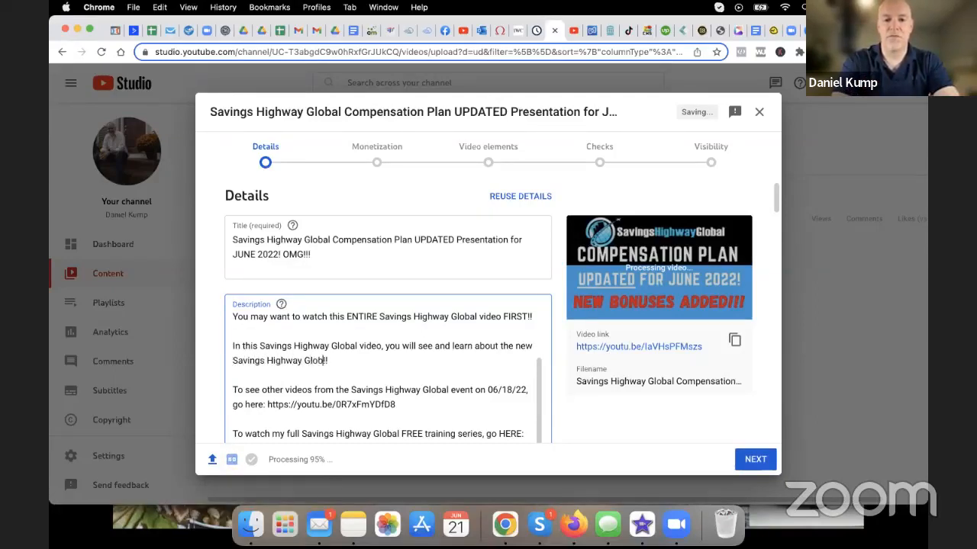
type(" Compensa")
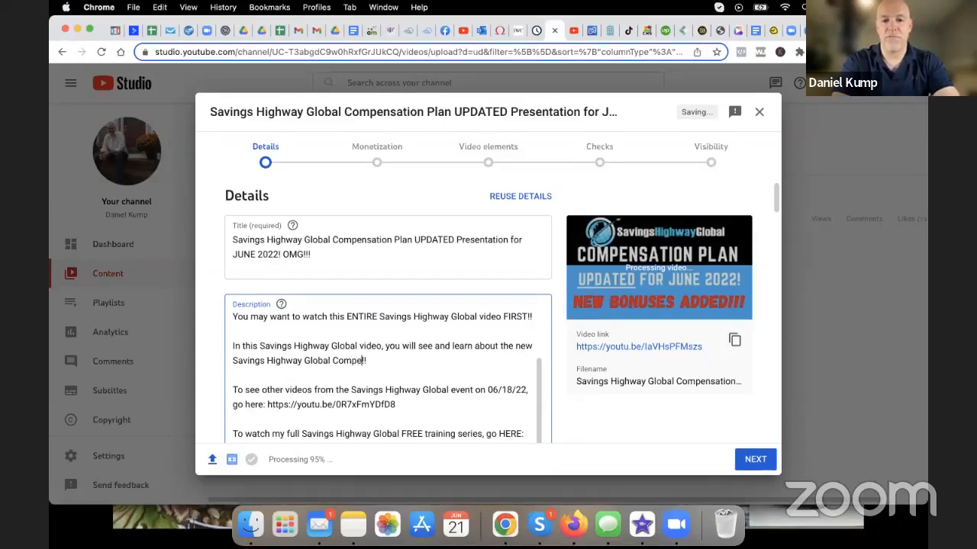
type("tion pl!!  To see other videos from the Savin")
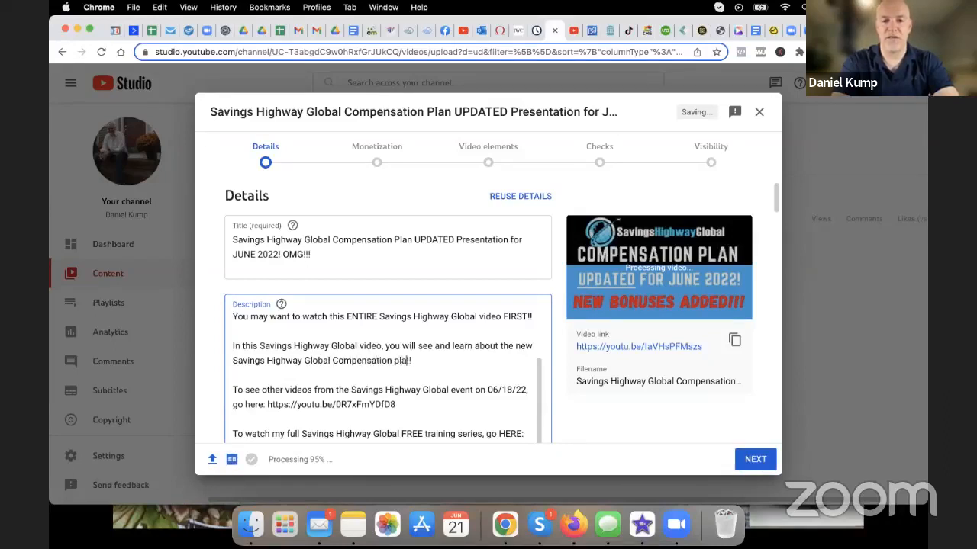
key("BackSpace")
key("BackSpace")
key("BackSpace")
key("BackSpace")
type("Plan")
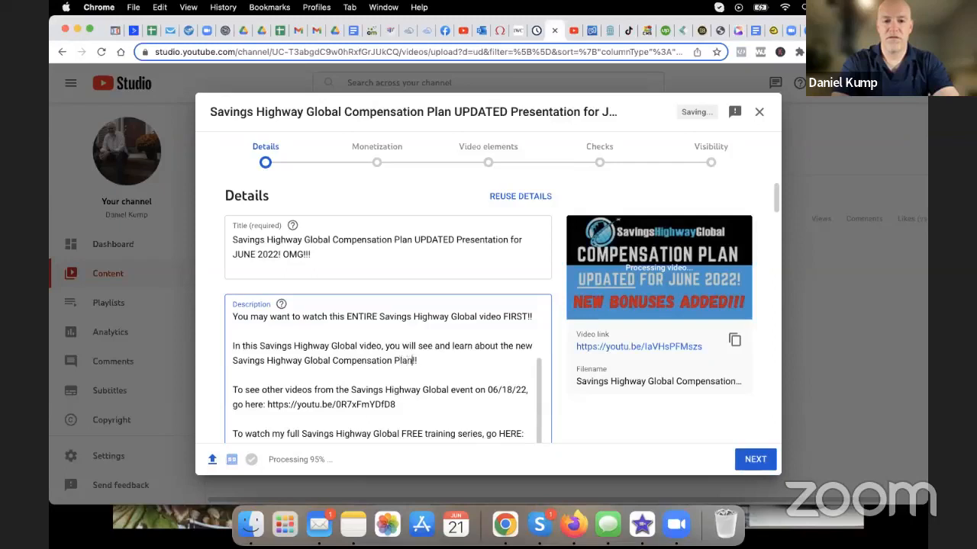
Extend the description's compensation plan sentence with "Presentation for June 2022" before its exclamation marks
type(" Presentatio")
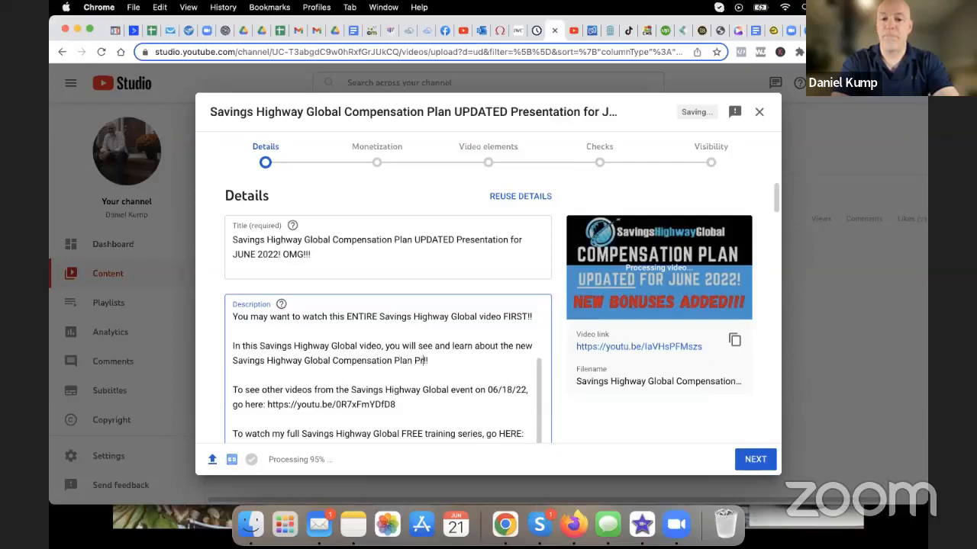
type("n")
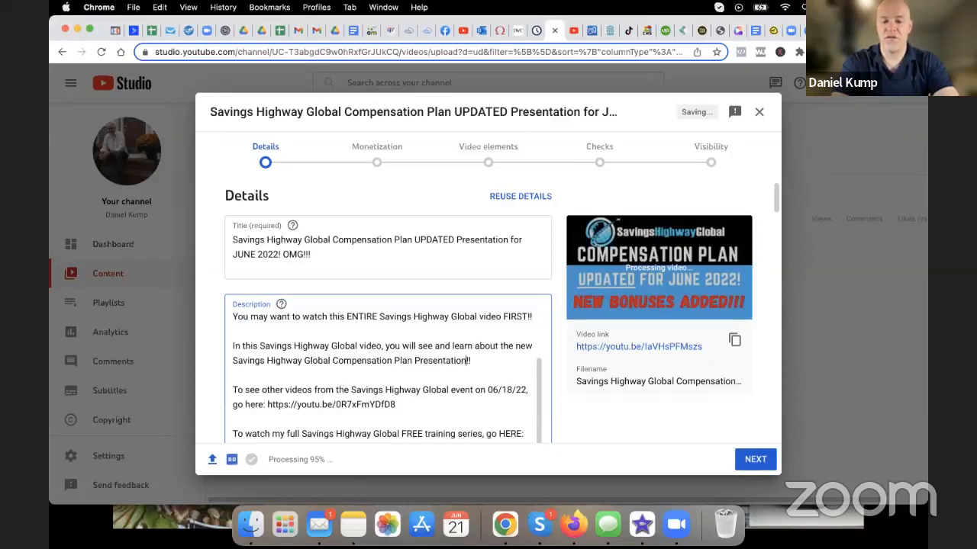
type(" for June")
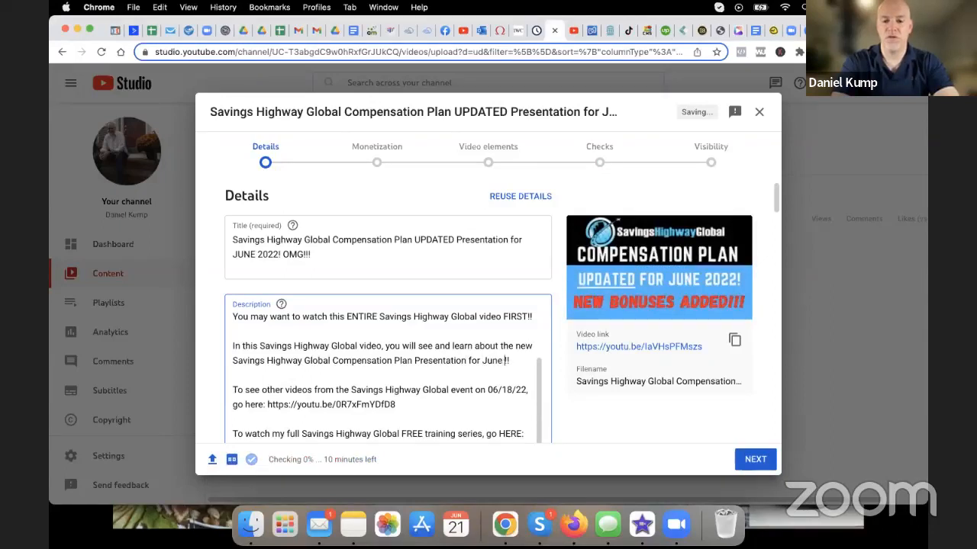
type(" 2022")
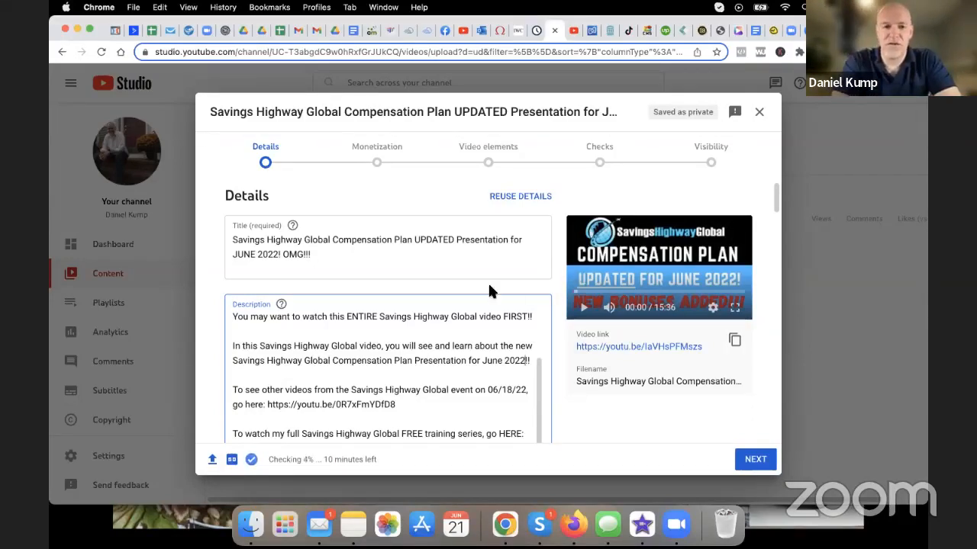
left_click_drag(318, 254, 232, 240)
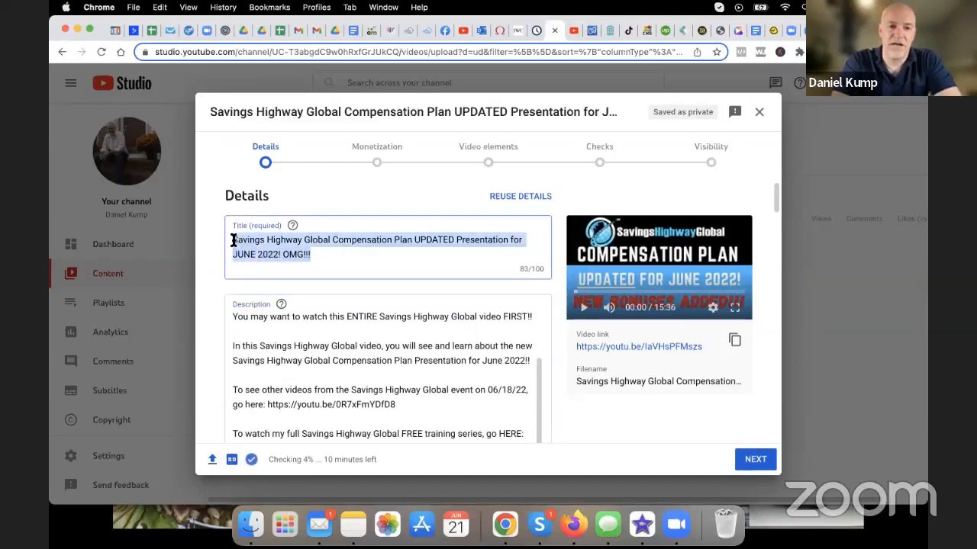
left_click(303, 347)
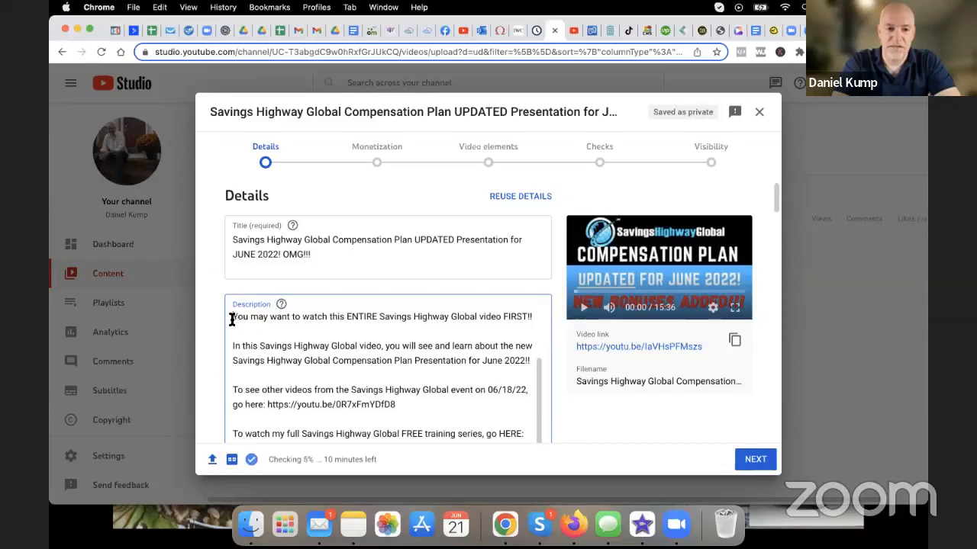
left_click_drag(233, 318, 457, 386)
left_click(458, 382)
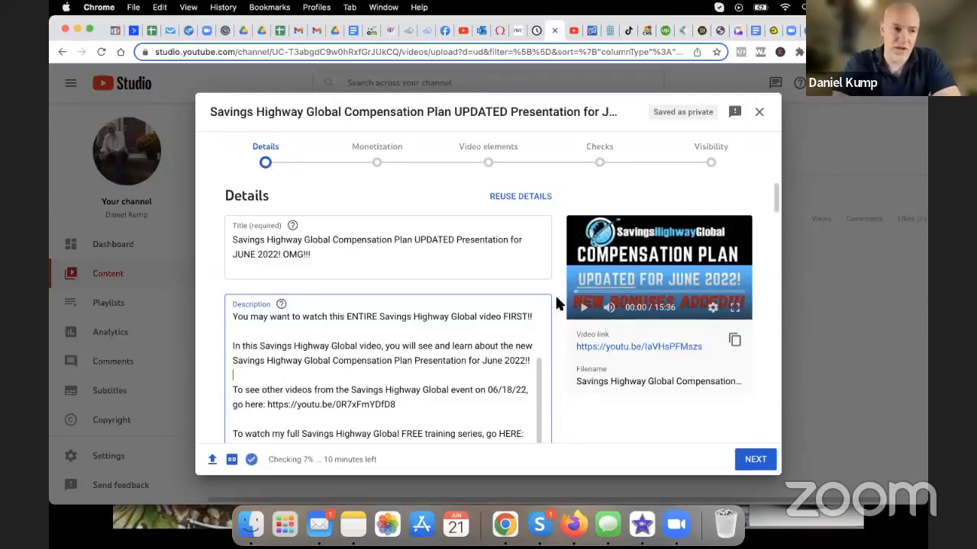
Delete the old link from the description's event line and reword it to "Savings Highway Global National Event videos on 06/18/22, go here:"
scroll(556, 303, "down", 3)
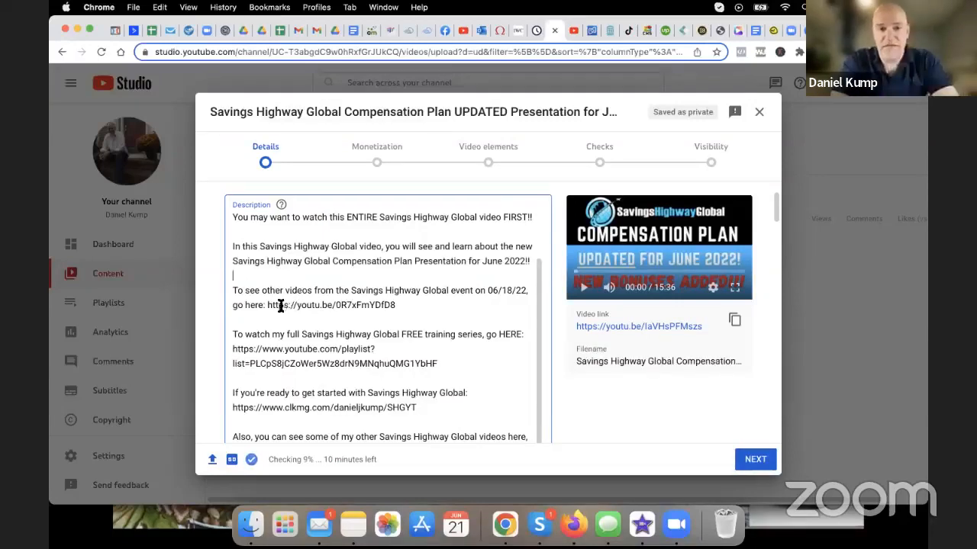
left_click_drag(267, 305, 392, 307)
key("BackSpace")
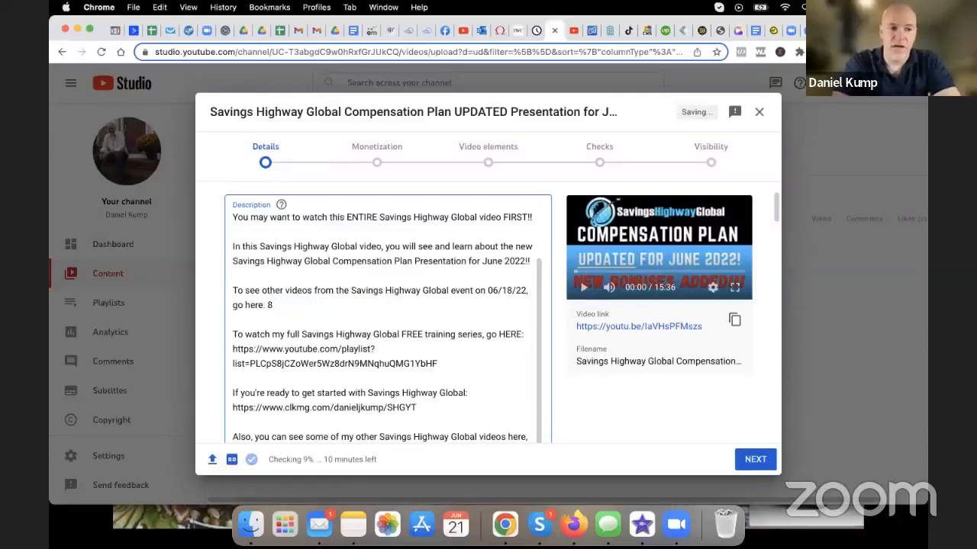
left_click(451, 291)
type("National")
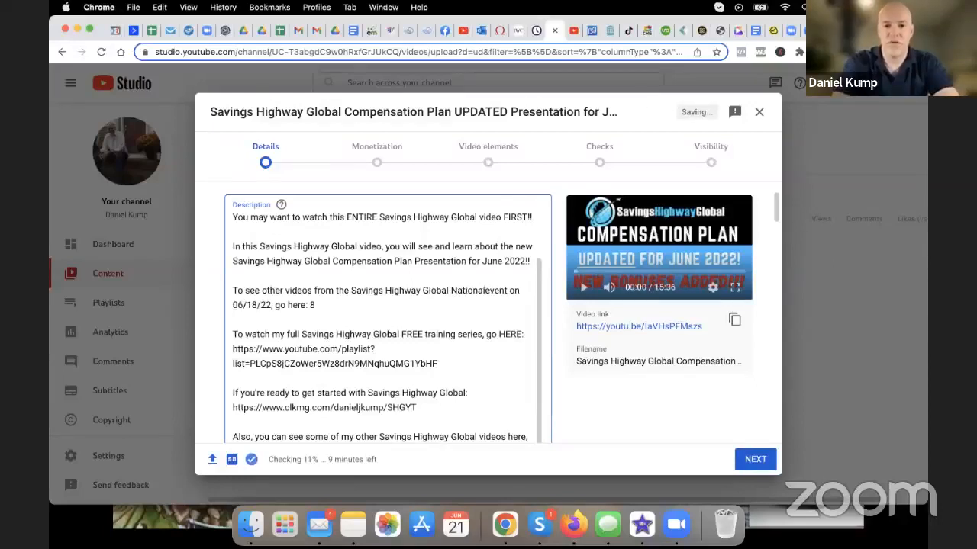
key("Right")
key("BackSpace")
type("Event")
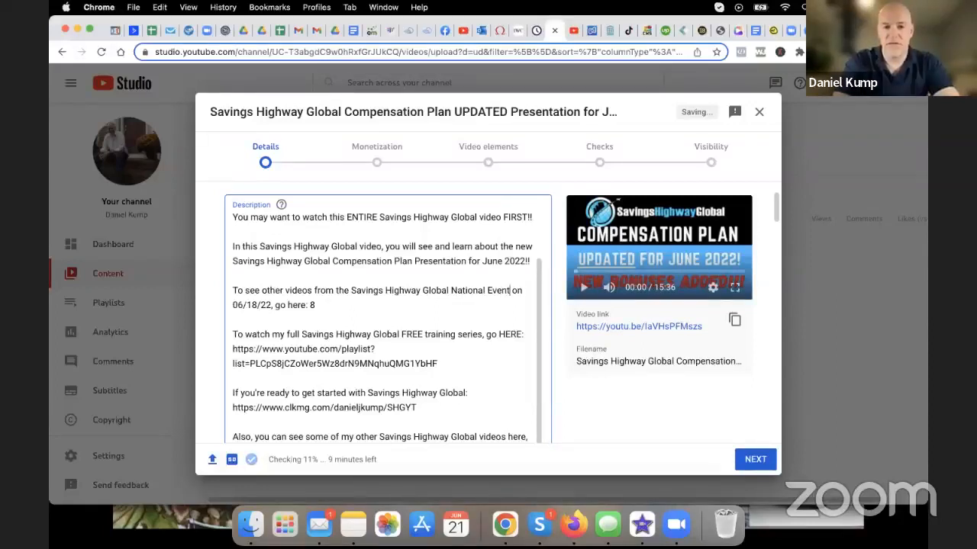
type(" videos")
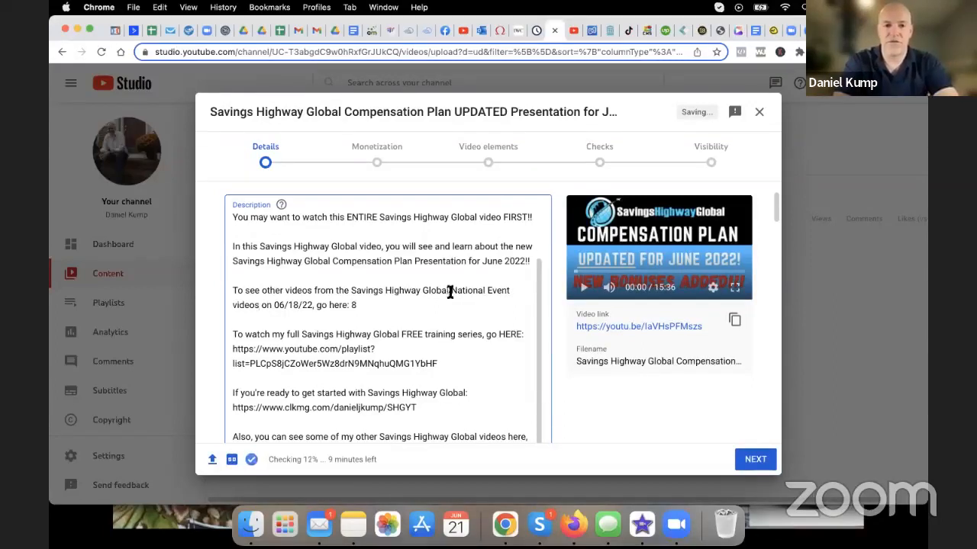
left_click(391, 302)
key("BackSpace")
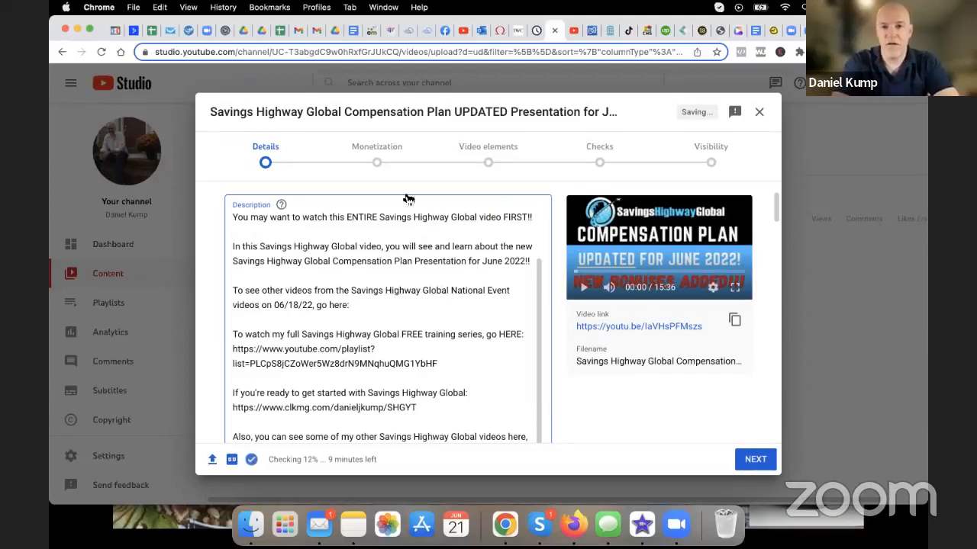
Copy the shareable link of the Women in Leadership National Event video and paste it after "go here:" in the new video's description
left_click(573, 31)
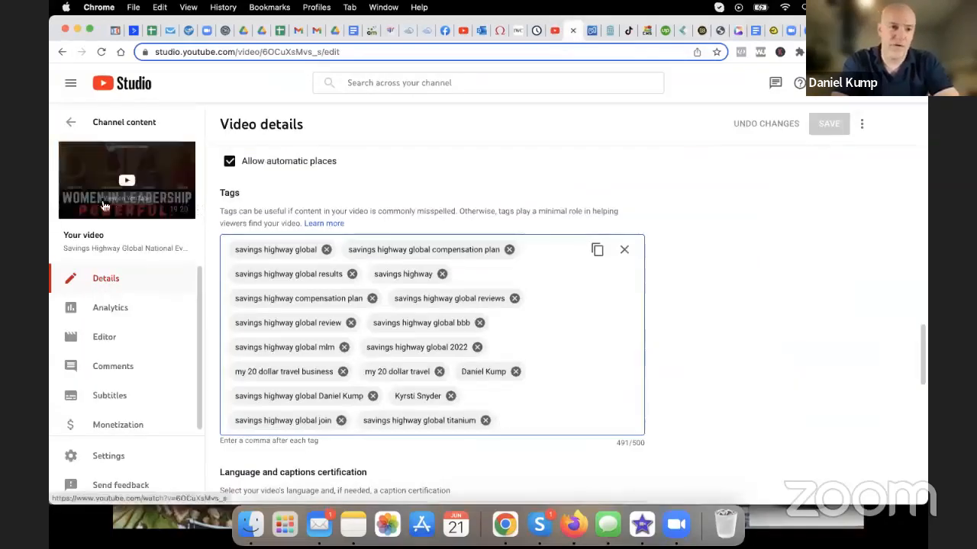
left_click(106, 124)
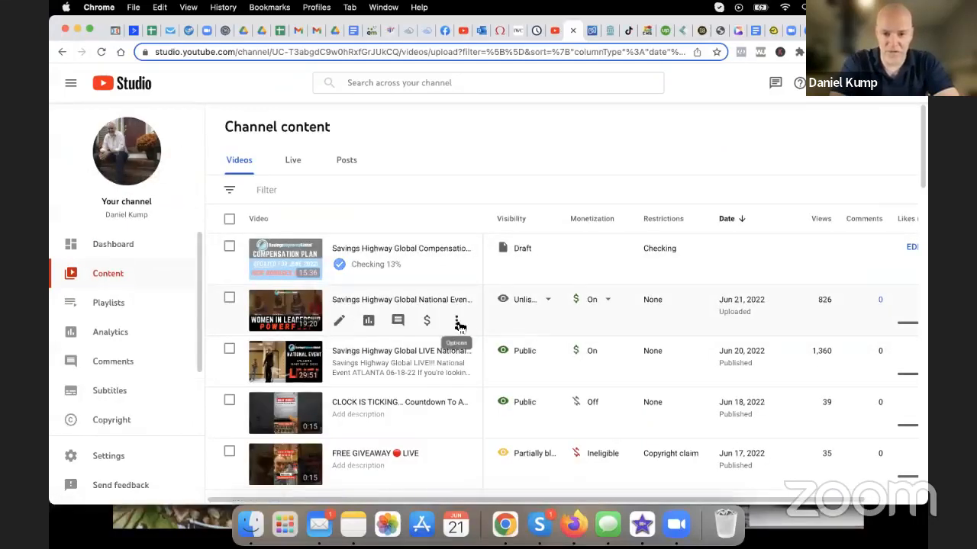
left_click(457, 322)
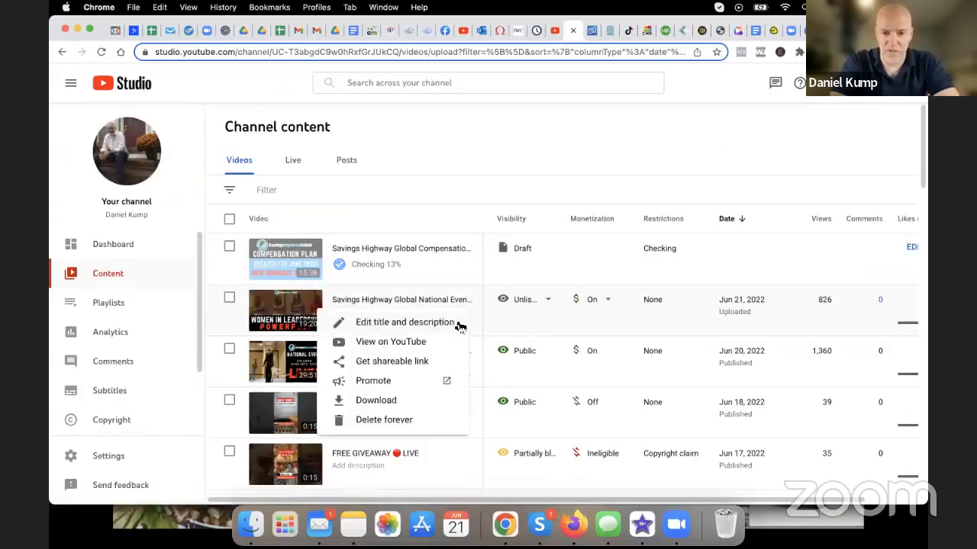
left_click(380, 367)
left_click(554, 31)
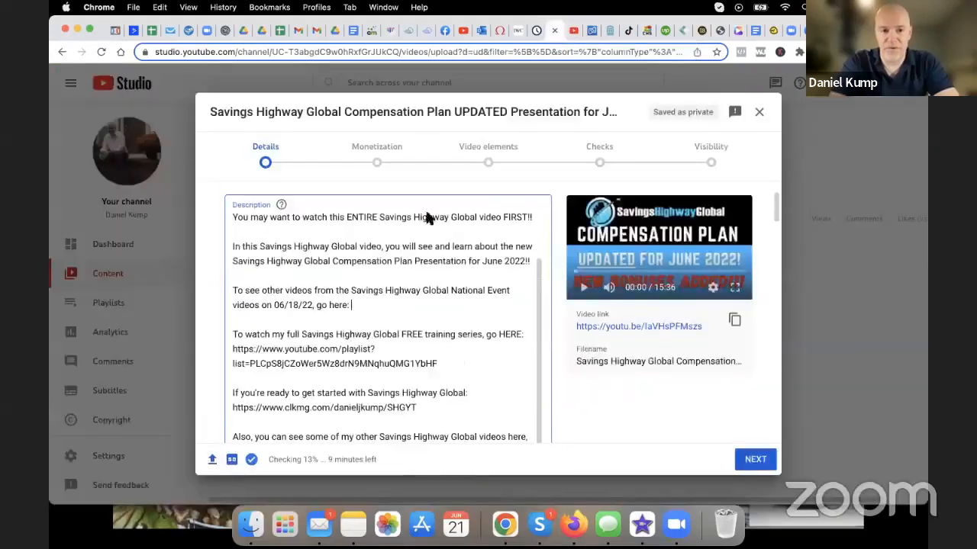
key("super+v")
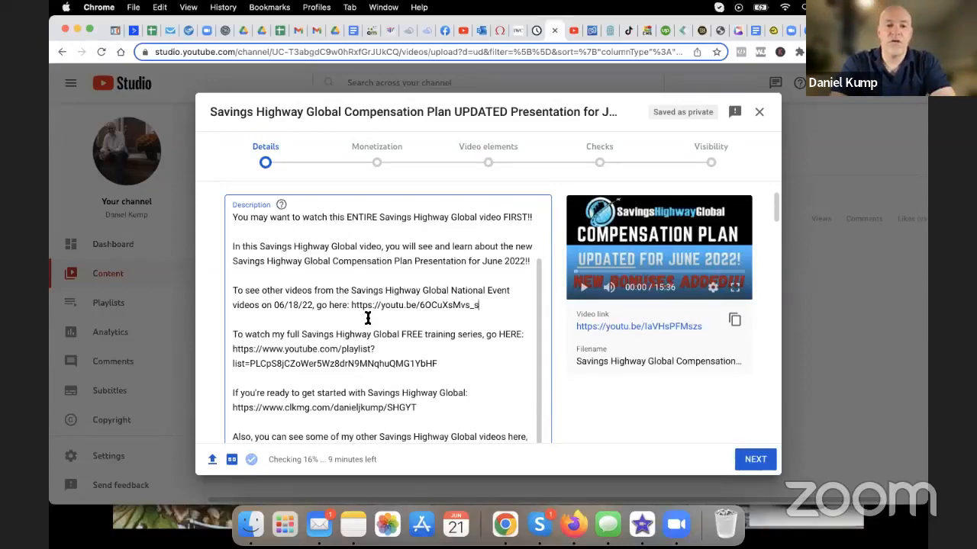
Review the rest of the description, including the training series link and disclaimer, plus the thumbnail, playlist and audience settings
scroll(373, 323, "down", 1)
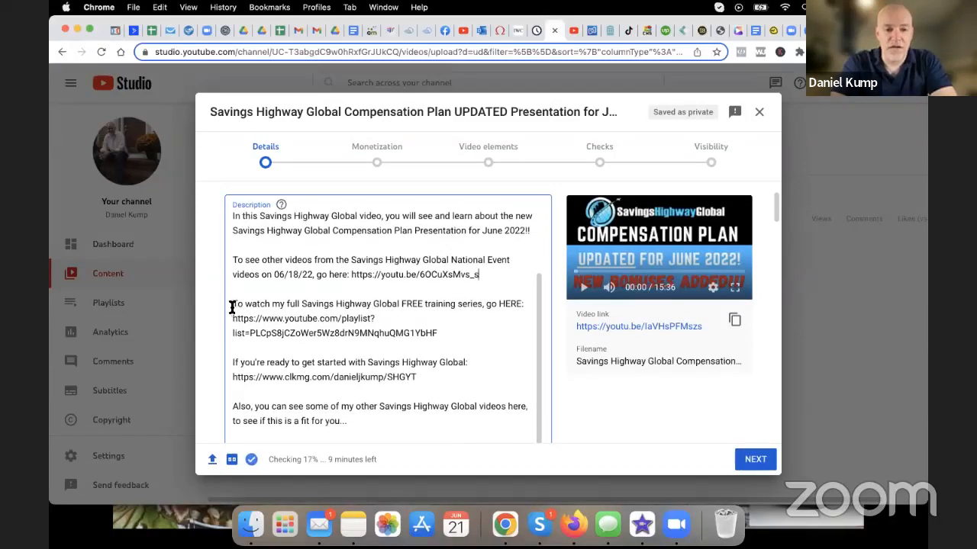
left_click_drag(232, 307, 379, 319)
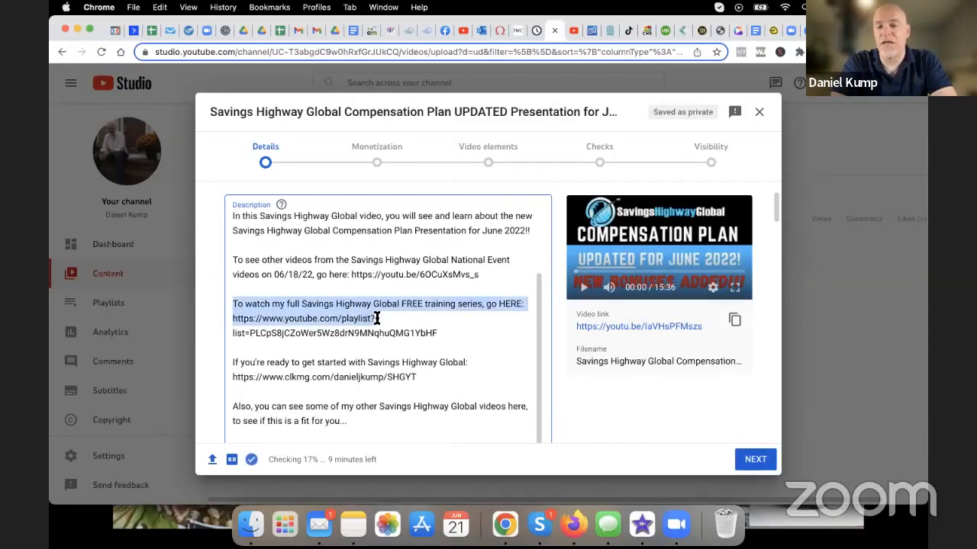
left_click(504, 321)
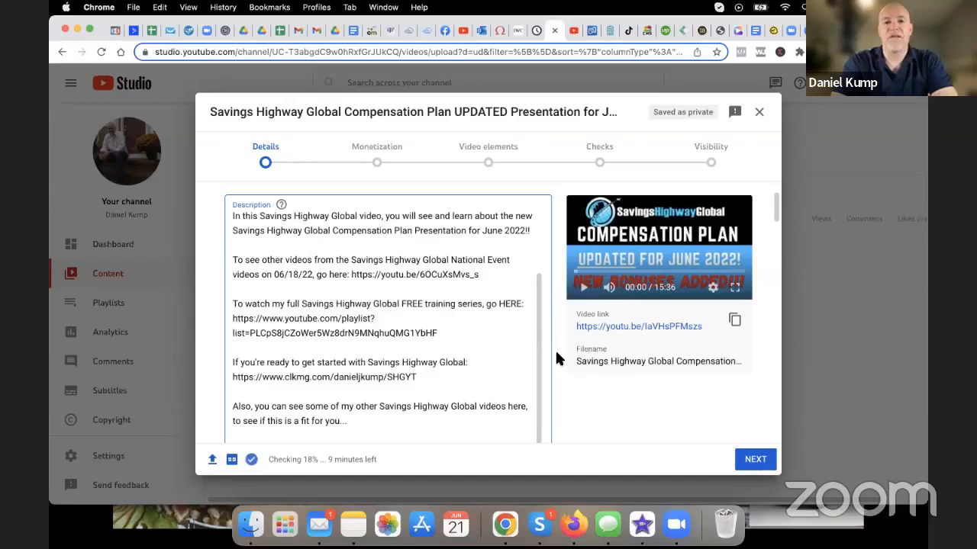
scroll(450, 349, "down", 5)
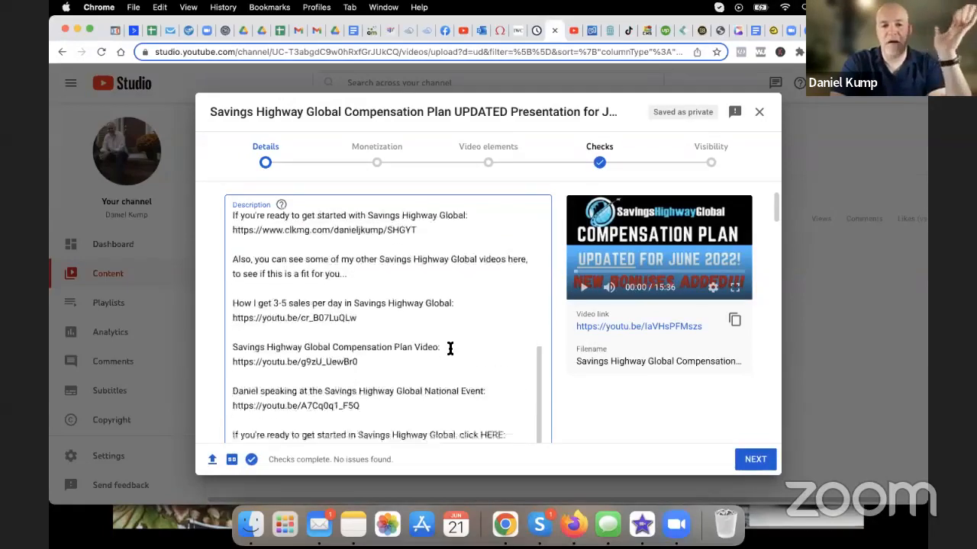
scroll(450, 349, "down", 2)
scroll(450, 347, "up", 8)
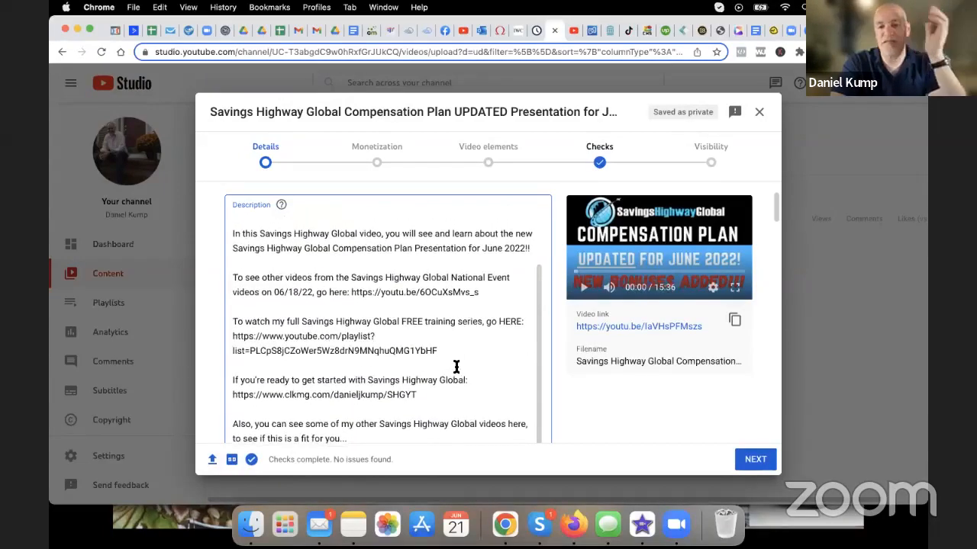
scroll(456, 368, "down", 10)
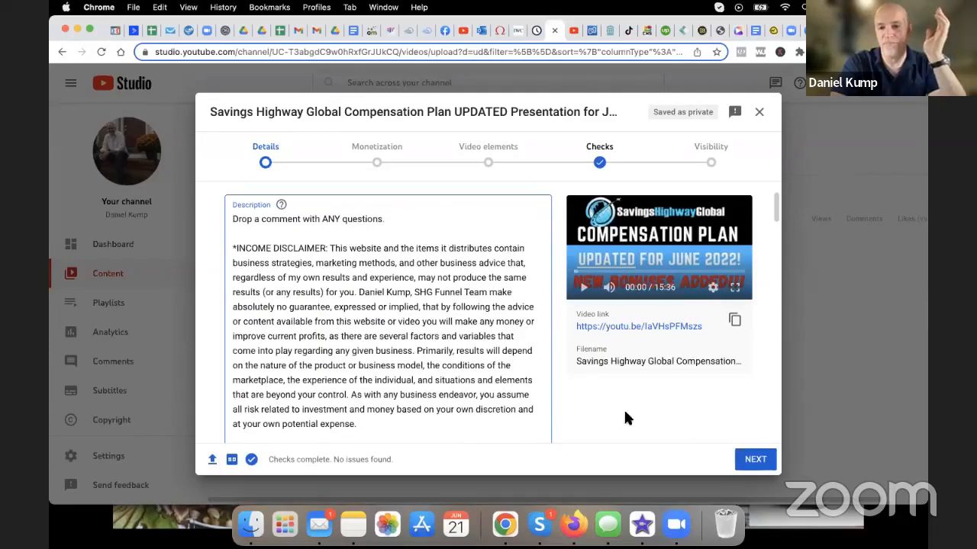
scroll(458, 385, "down", 15)
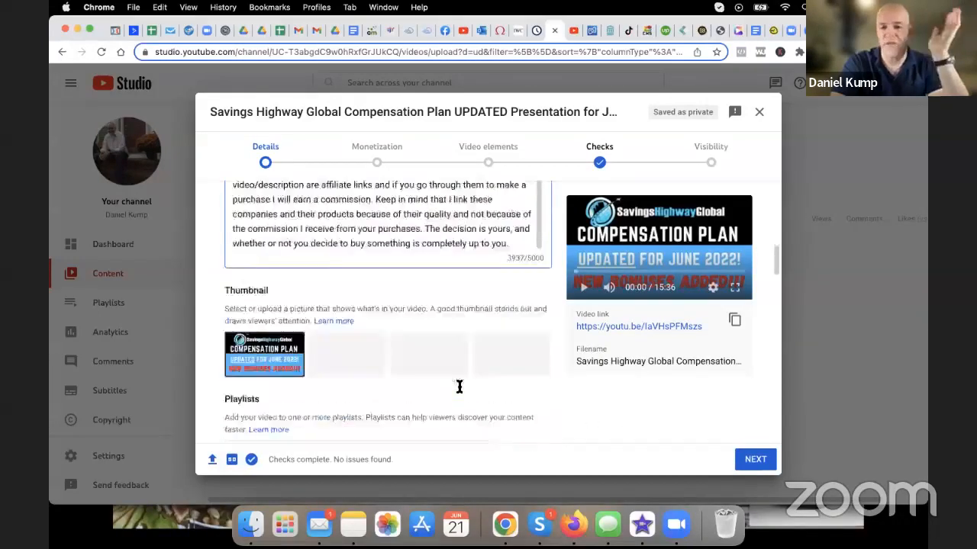
scroll(458, 384, "down", 1)
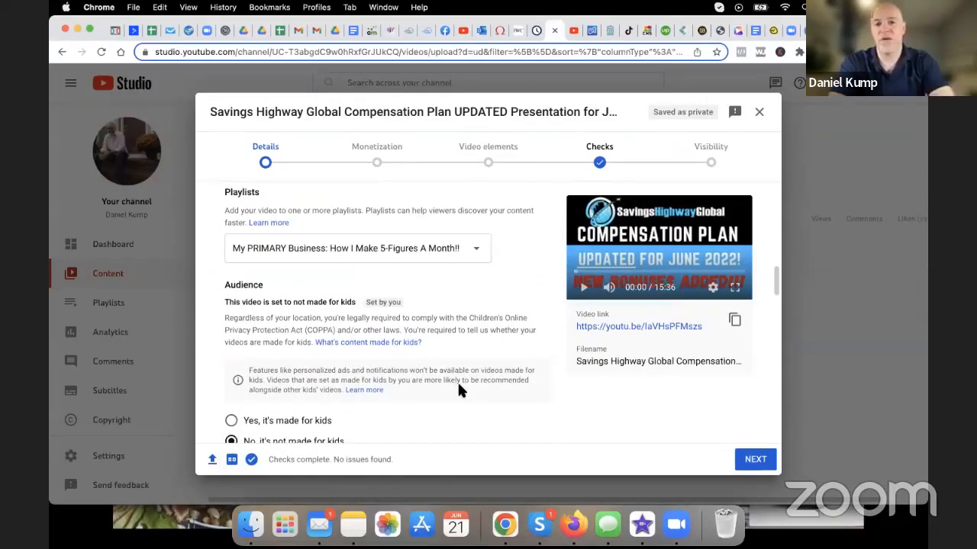
Proceed to the video's monetization settings and turn monetization On
left_click(763, 458)
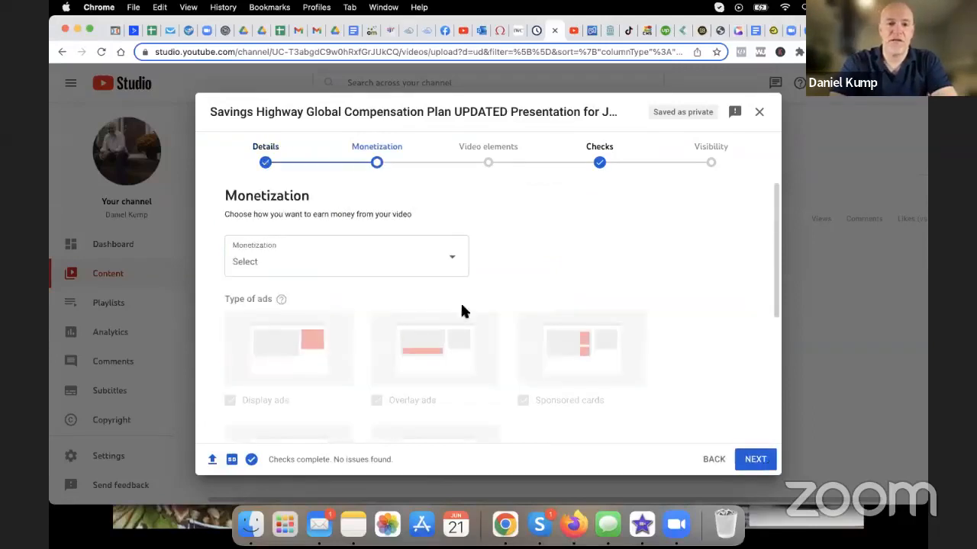
left_click(442, 255)
left_click(245, 253)
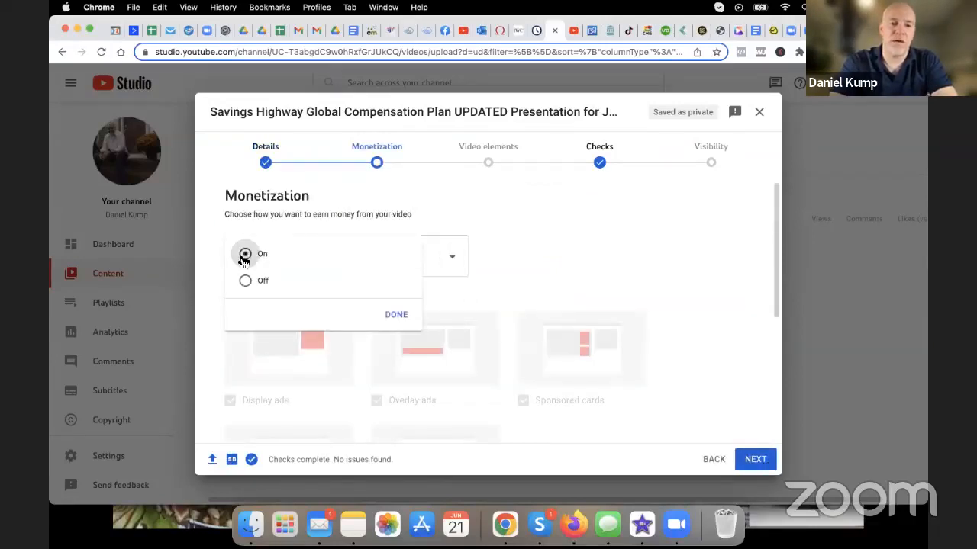
left_click(379, 310)
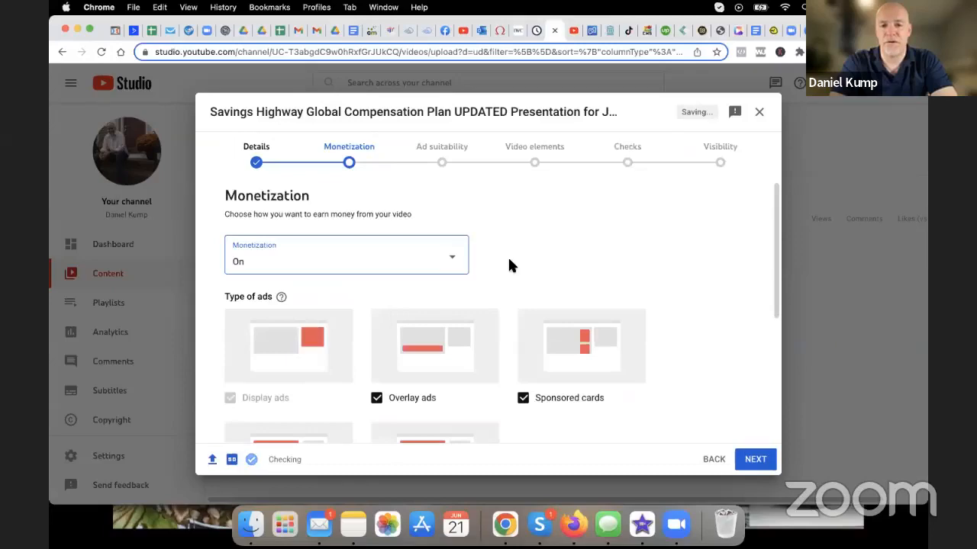
scroll(509, 263, "down", 1)
Rate the video's ad suitability as "None of the above" and submit the rating
left_click(754, 459)
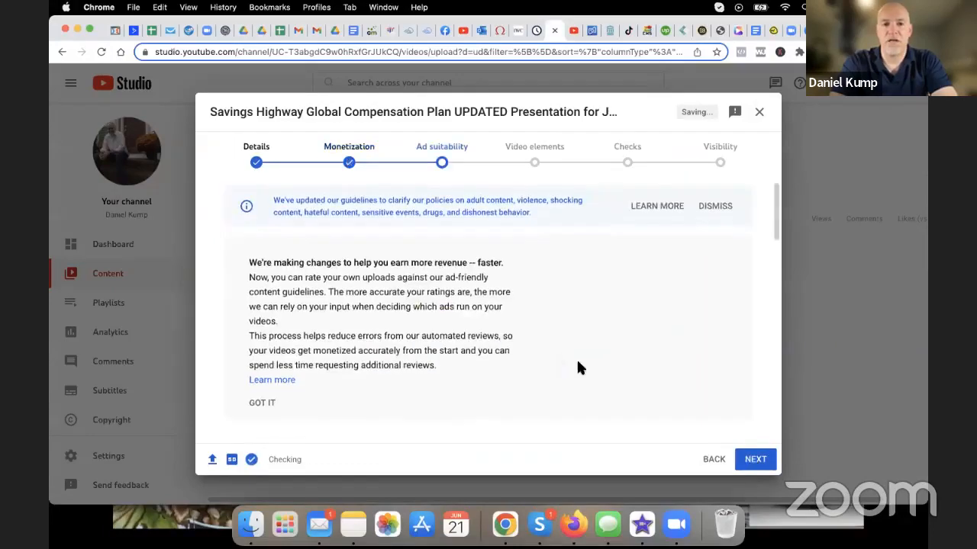
scroll(475, 351, "down", 15)
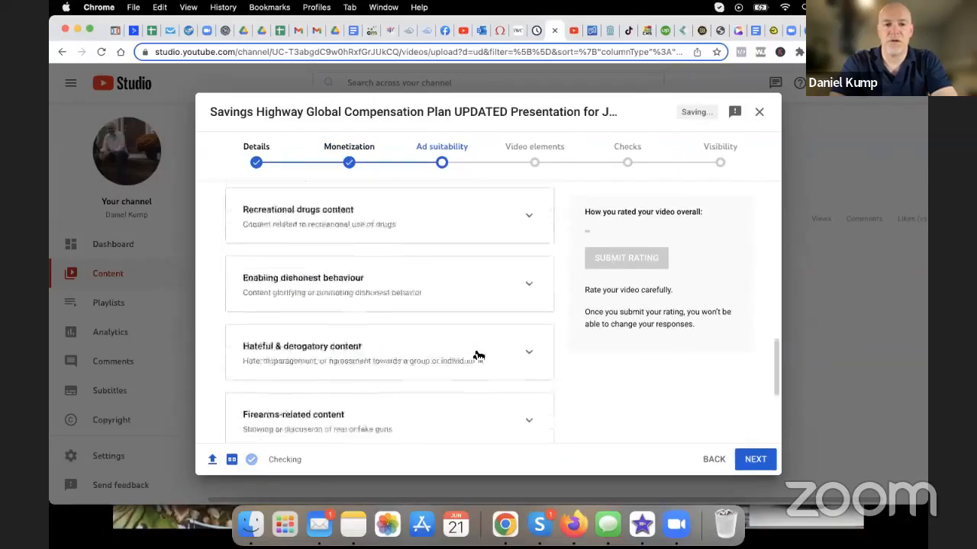
left_click(235, 418)
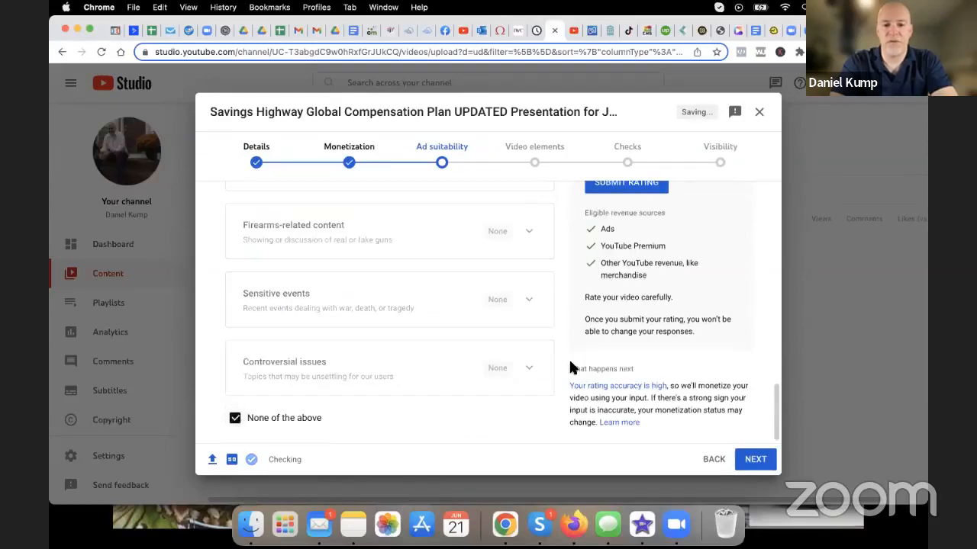
left_click(621, 188)
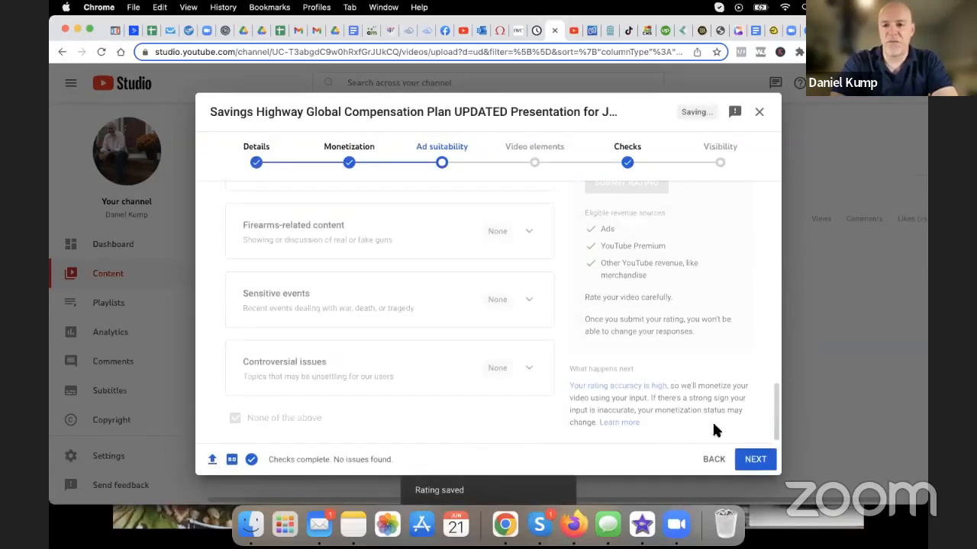
Proceed through the video elements and checks stages without adding anything, and save the video with Unlisted visibility
left_click(754, 460)
left_click(754, 459)
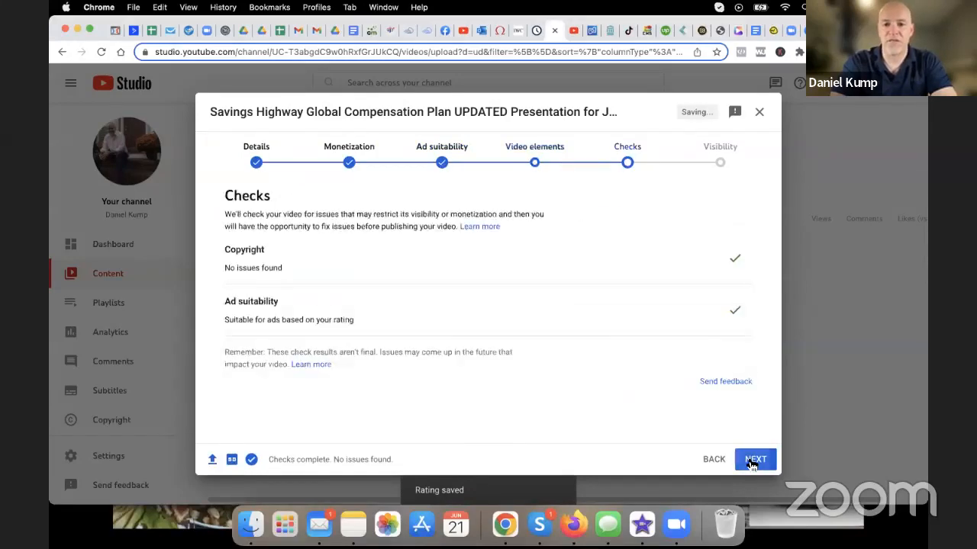
left_click(752, 462)
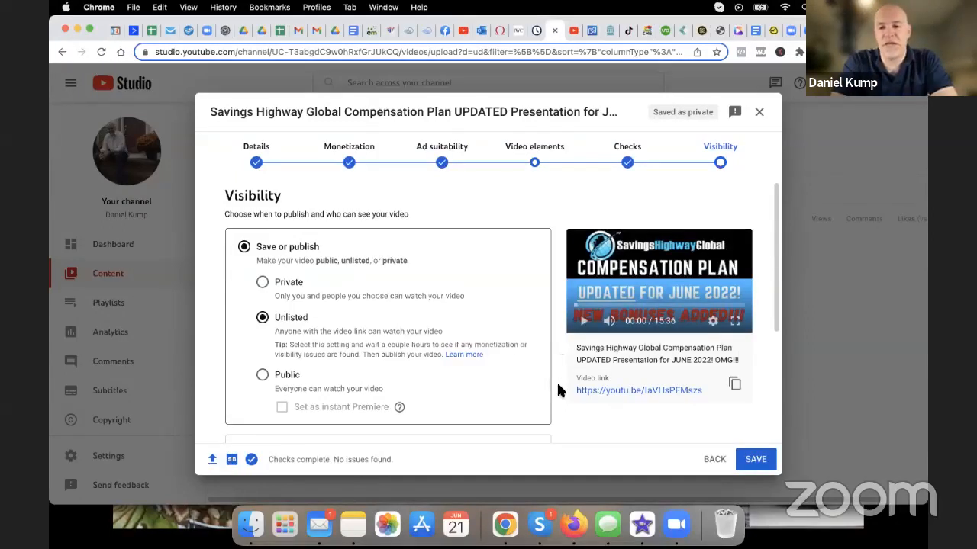
left_click(754, 461)
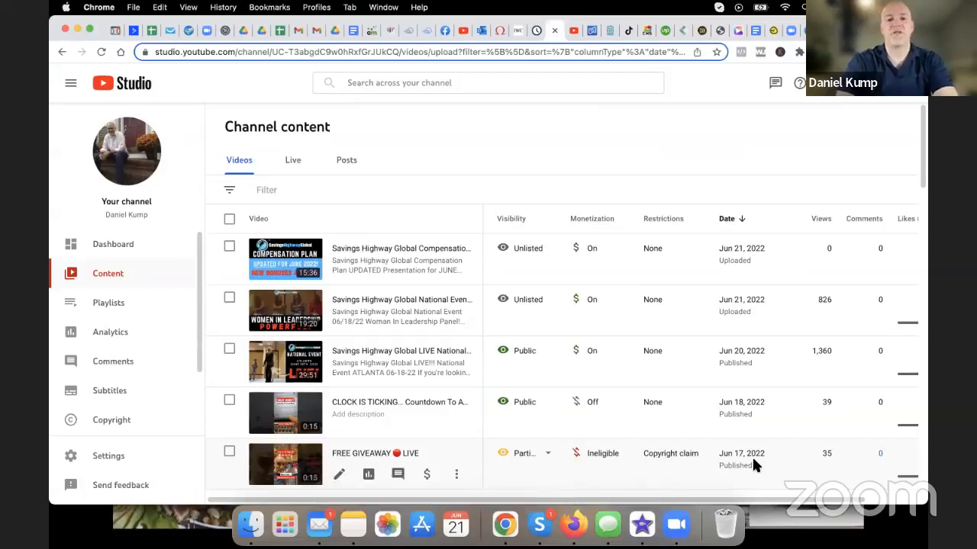
With Zoom's annotation pen, box the two newest videos' Unlisted statuses and the second and third videos' view counts, adding an arrow to the second status
mouse_move(595, 228)
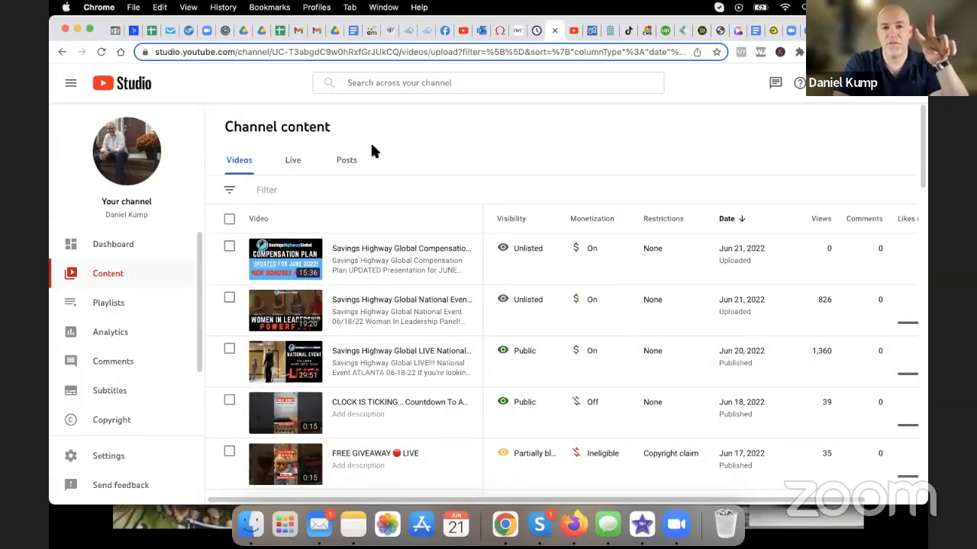
left_click(340, 189)
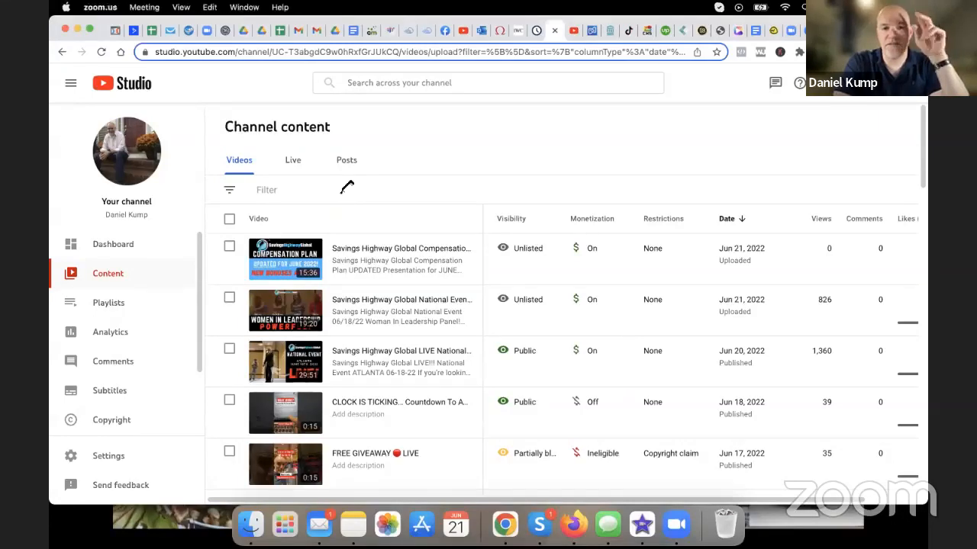
mouse_move(548, 283)
left_mouse_down()
mouse_move(485, 285)
mouse_move(485, 323)
mouse_move(549, 329)
mouse_move(565, 319)
mouse_move(548, 284)
left_mouse_up()
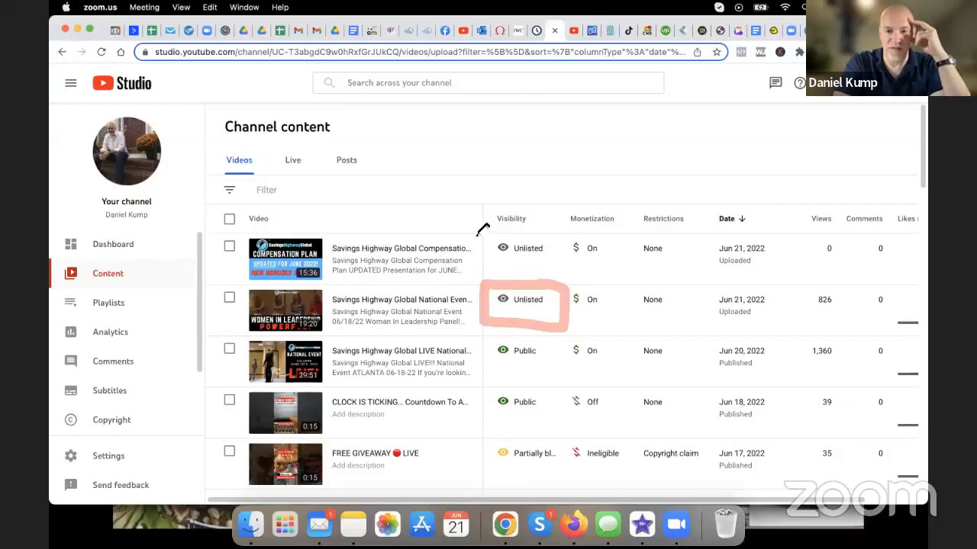
mouse_move(485, 227)
left_mouse_down()
mouse_move(487, 270)
mouse_move(565, 270)
mouse_move(569, 232)
mouse_move(494, 228)
left_mouse_up()
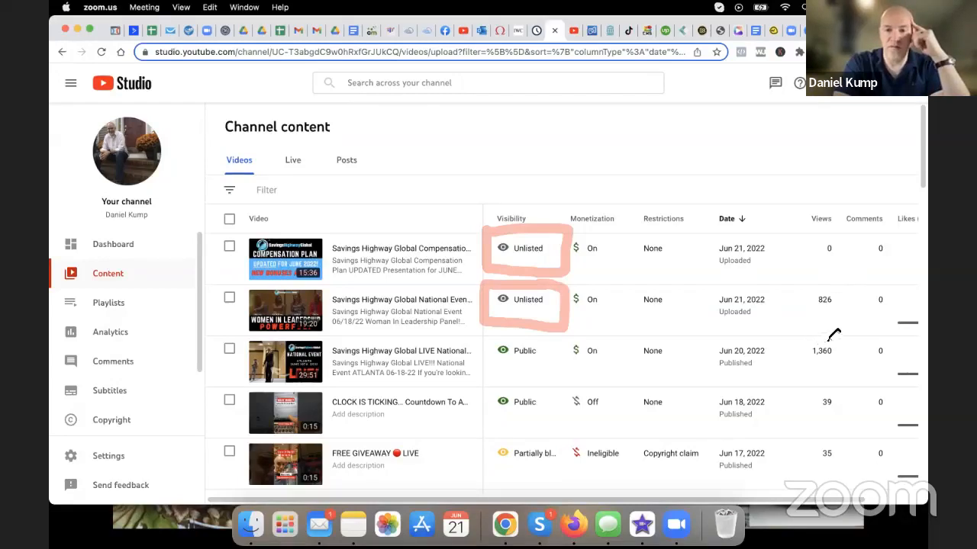
mouse_move(840, 334)
left_mouse_down()
mouse_move(800, 336)
mouse_move(798, 362)
mouse_move(815, 373)
mouse_move(848, 367)
mouse_move(828, 338)
left_mouse_up()
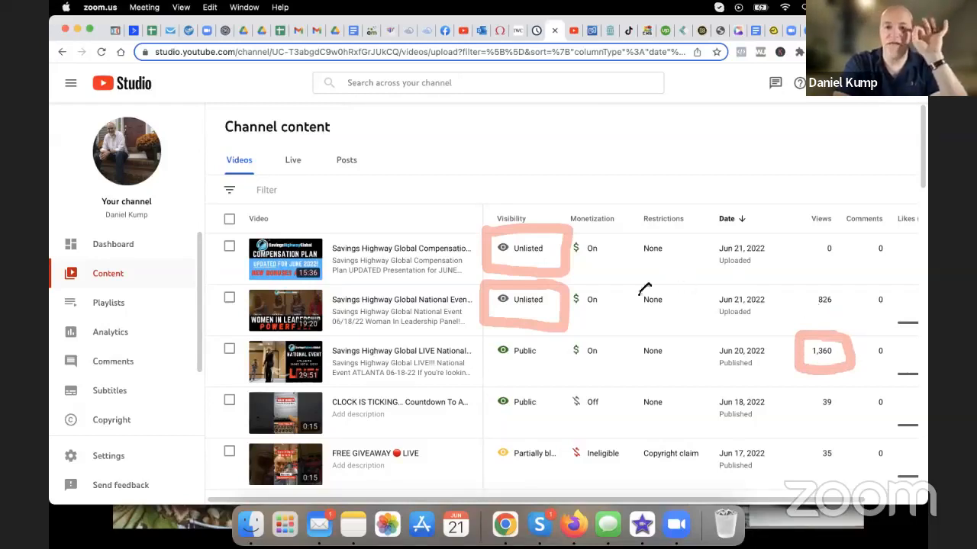
mouse_move(676, 274)
left_mouse_down()
mouse_move(591, 281)
mouse_move(573, 292)
mouse_move(611, 254)
mouse_move(569, 293)
mouse_move(627, 302)
left_mouse_up()
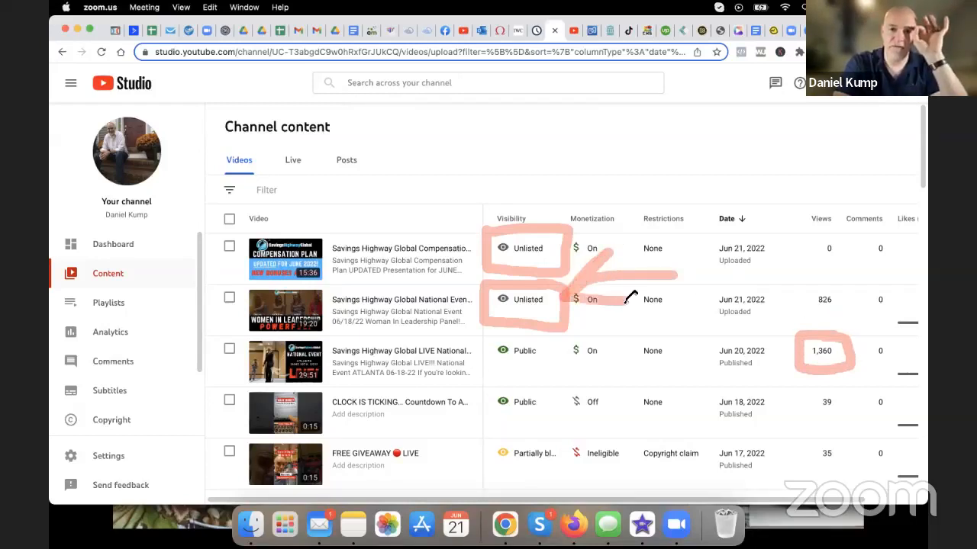
mouse_move(846, 283)
left_mouse_down()
mouse_move(797, 283)
mouse_move(796, 319)
mouse_move(850, 323)
mouse_move(833, 284)
left_mouse_up()
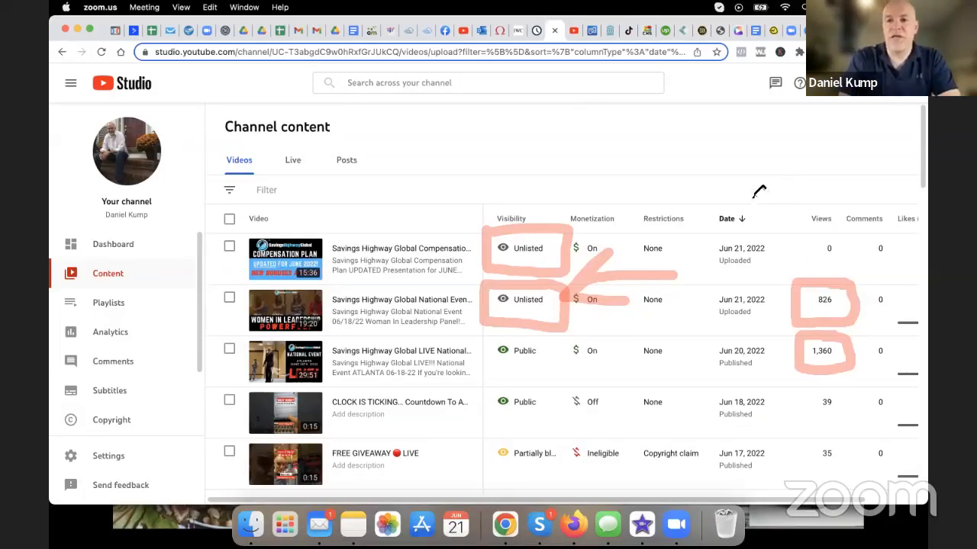
Draw arrows to the second video's views and first video's status, box the third video's Public status, add a tall upward arrow, and clear all annotations
mouse_move(755, 175)
left_mouse_down()
mouse_move(793, 283)
mouse_move(807, 246)
left_mouse_up()
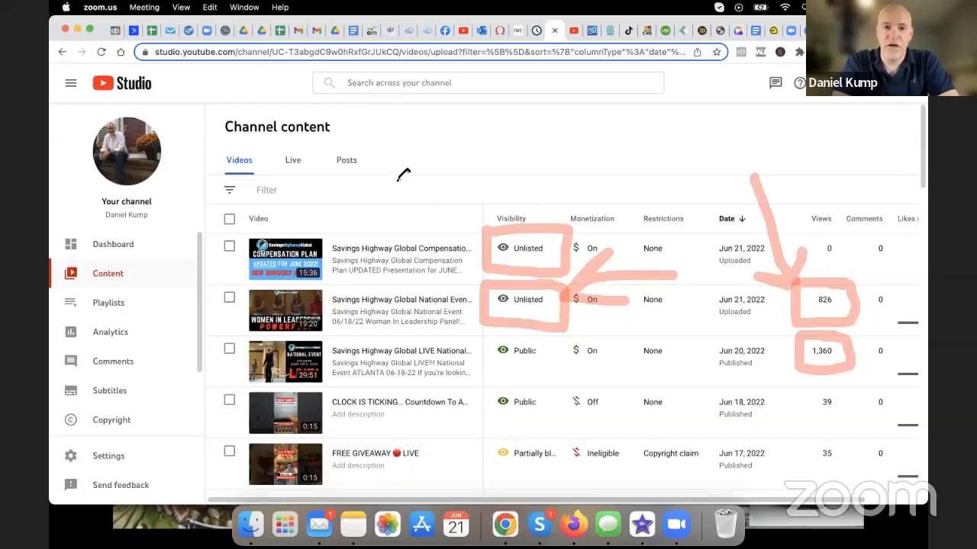
left_click_drag(396, 178, 486, 232)
left_click_drag(431, 214, 488, 238)
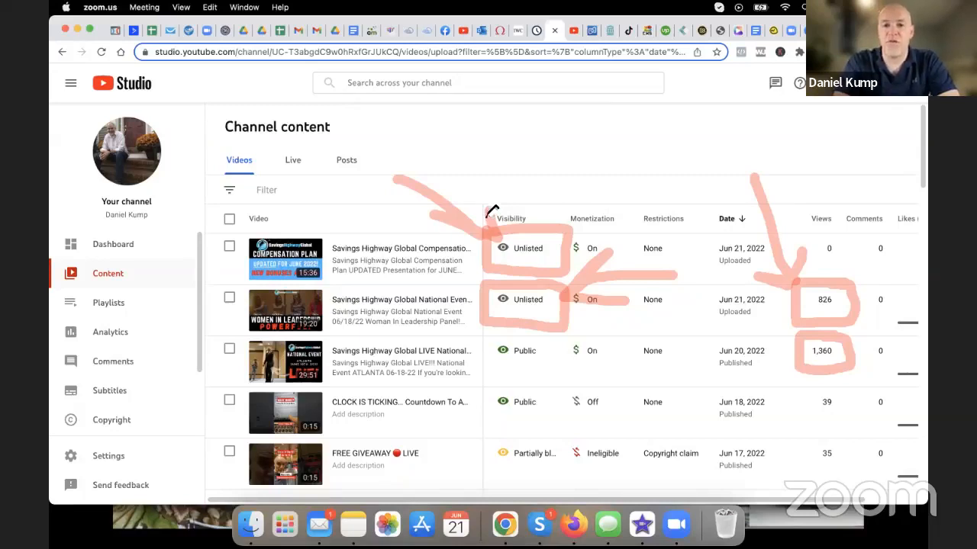
mouse_move(518, 329)
left_mouse_down()
mouse_move(478, 333)
mouse_move(483, 394)
mouse_move(564, 389)
mouse_move(567, 328)
mouse_move(510, 329)
left_mouse_up()
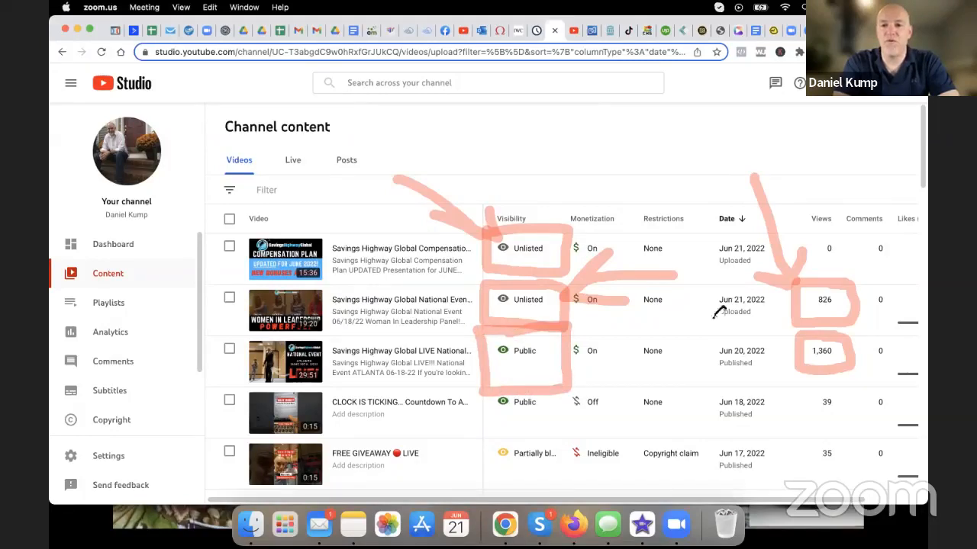
mouse_move(701, 428)
left_mouse_down()
mouse_move(702, 183)
mouse_move(637, 222)
mouse_move(737, 185)
left_mouse_up()
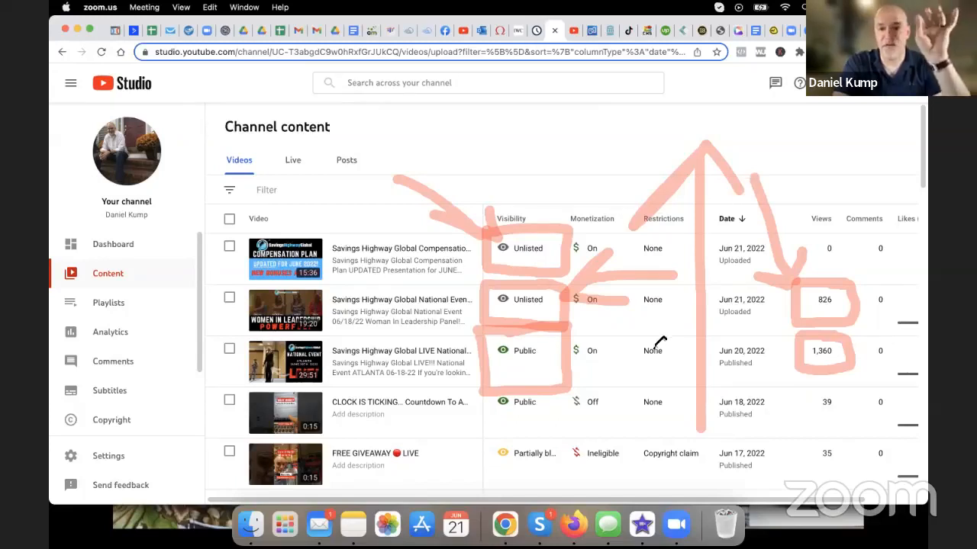
left_click(652, 180)
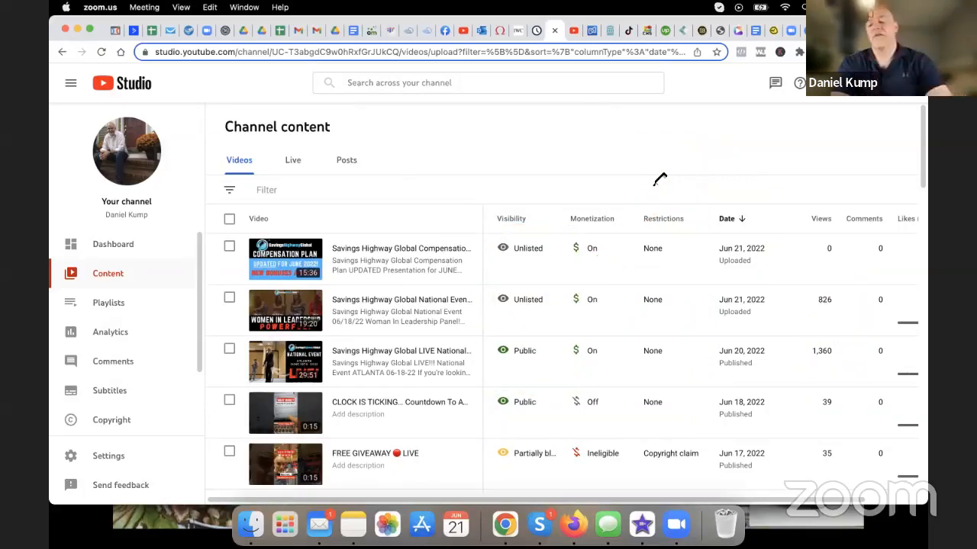